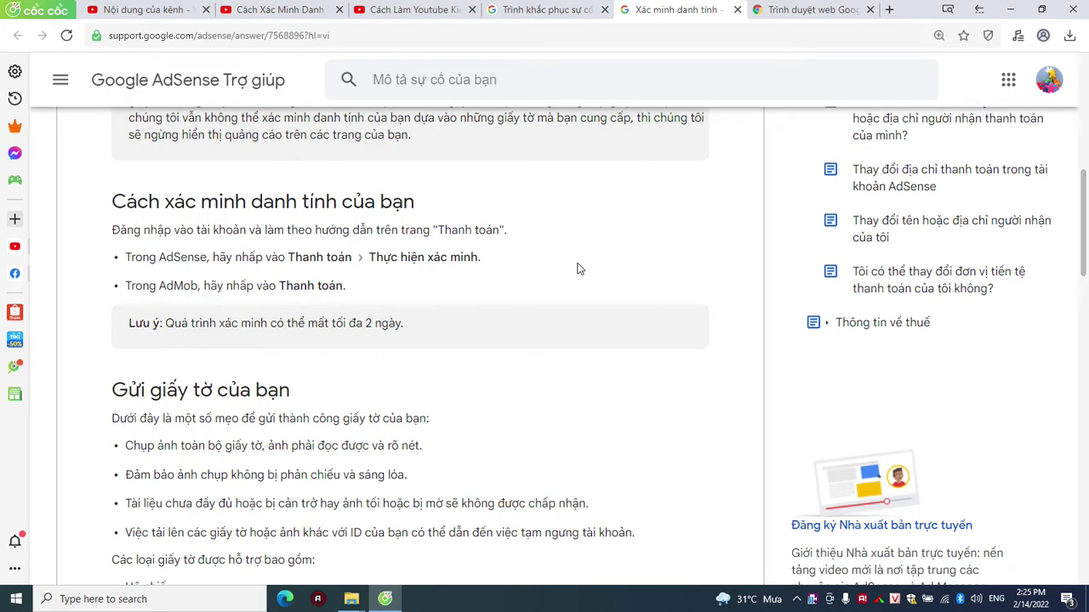
# Review the AdSense help article on identity verification and the AdSense PIN troubleshooter page.
pyautogui.scroll(-6, 577, 269)
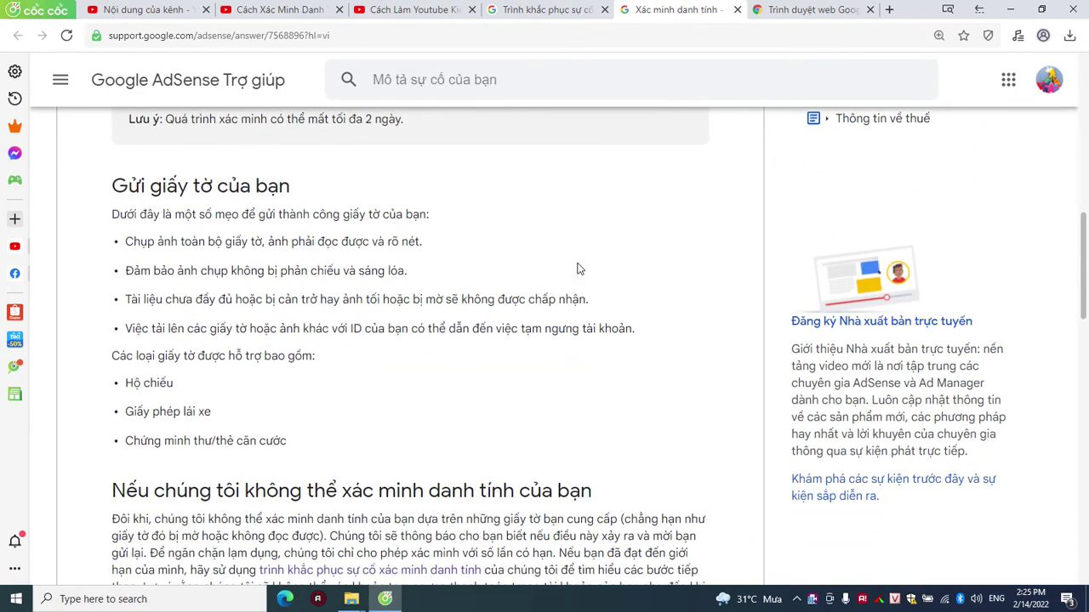
pyautogui.scroll(-5, 576, 269)
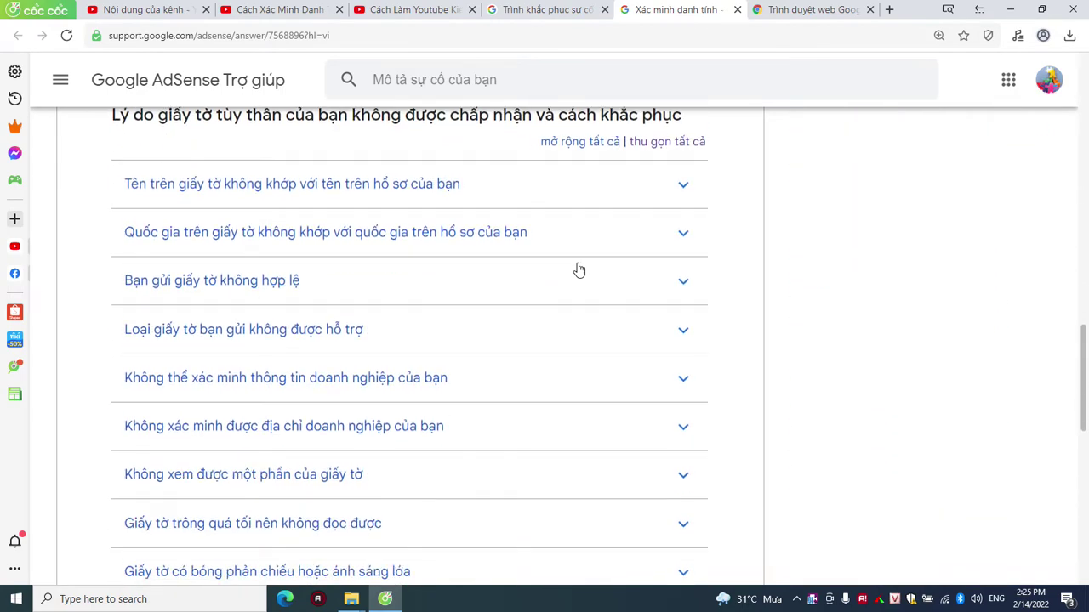
pyautogui.scroll(10, 576, 264)
pyautogui.scroll(8, 575, 253)
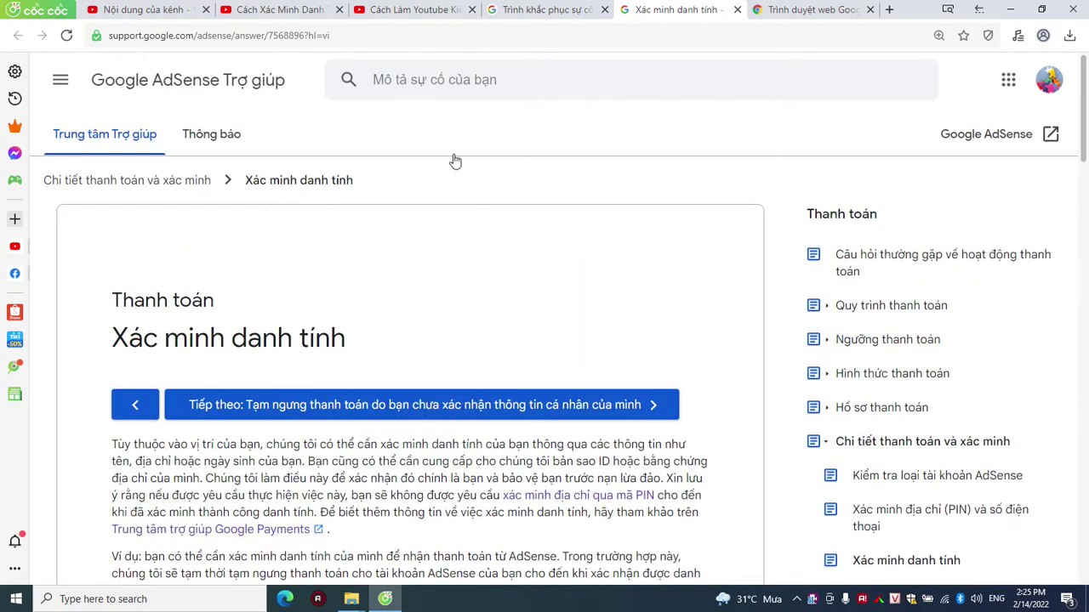
pyautogui.click(549, 10)
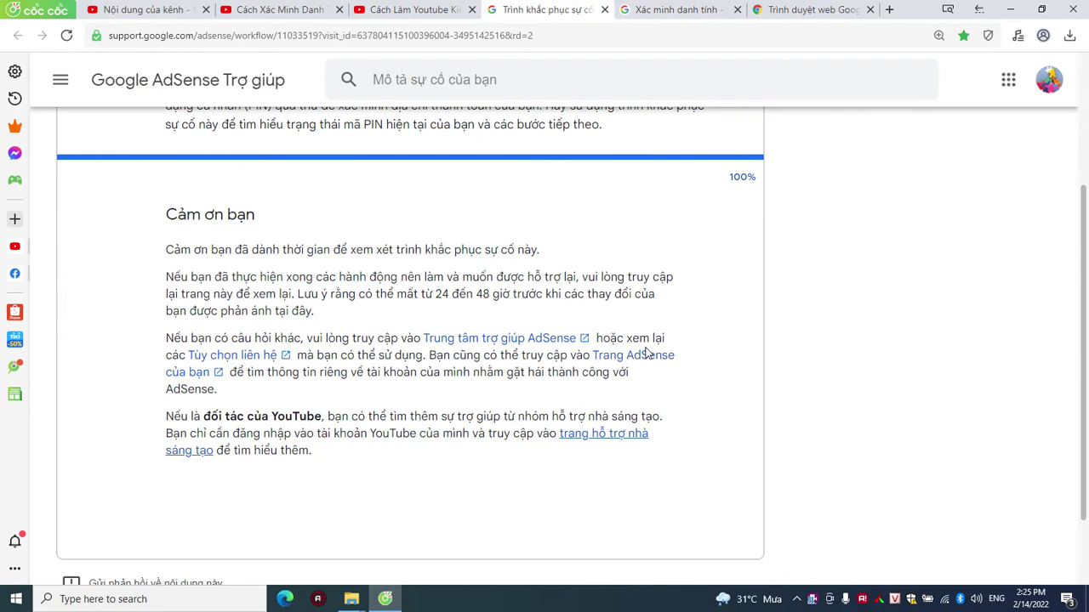
pyautogui.scroll(-1, 646, 352)
pyautogui.scroll(4, 644, 348)
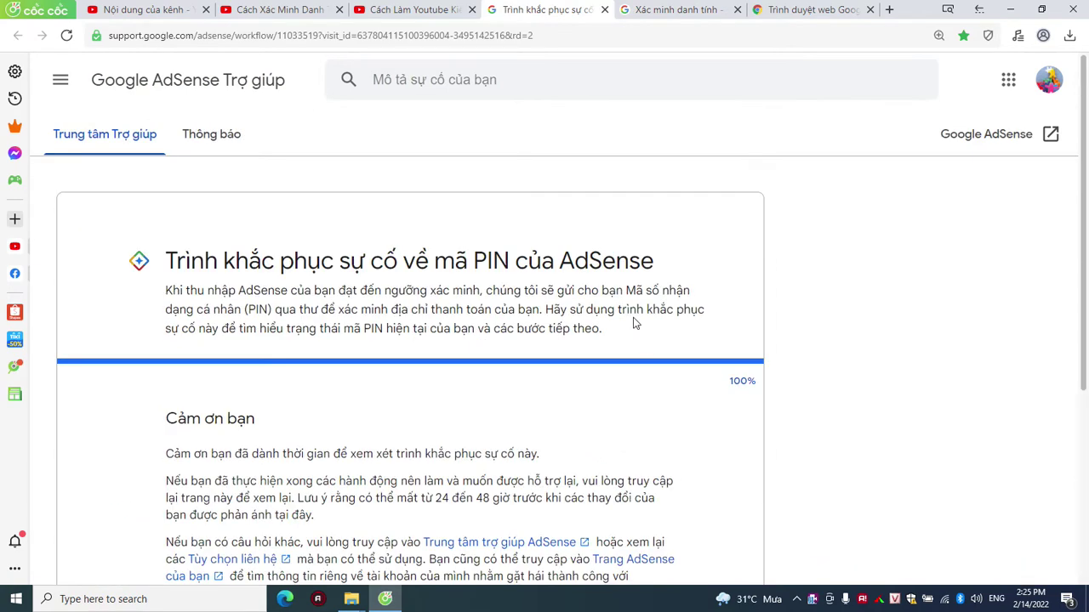
pyautogui.scroll(-1, 618, 263)
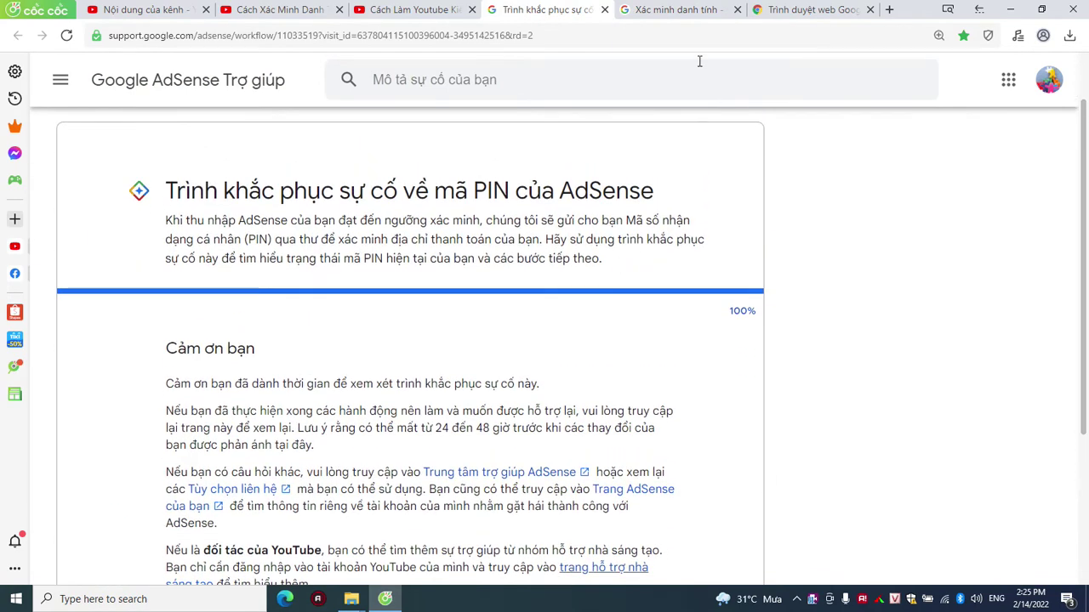
pyautogui.click(665, 9)
pyautogui.scroll(-2, 642, 352)
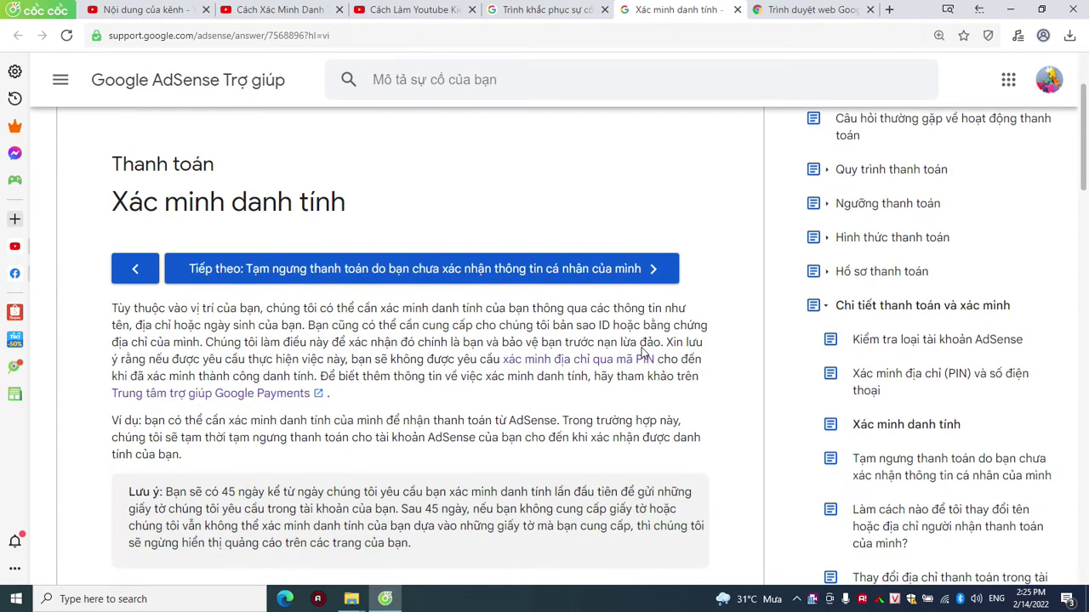
# Search Google for "chrome" and open the official Google Chrome browser page from the results.
pyautogui.click(847, 13)
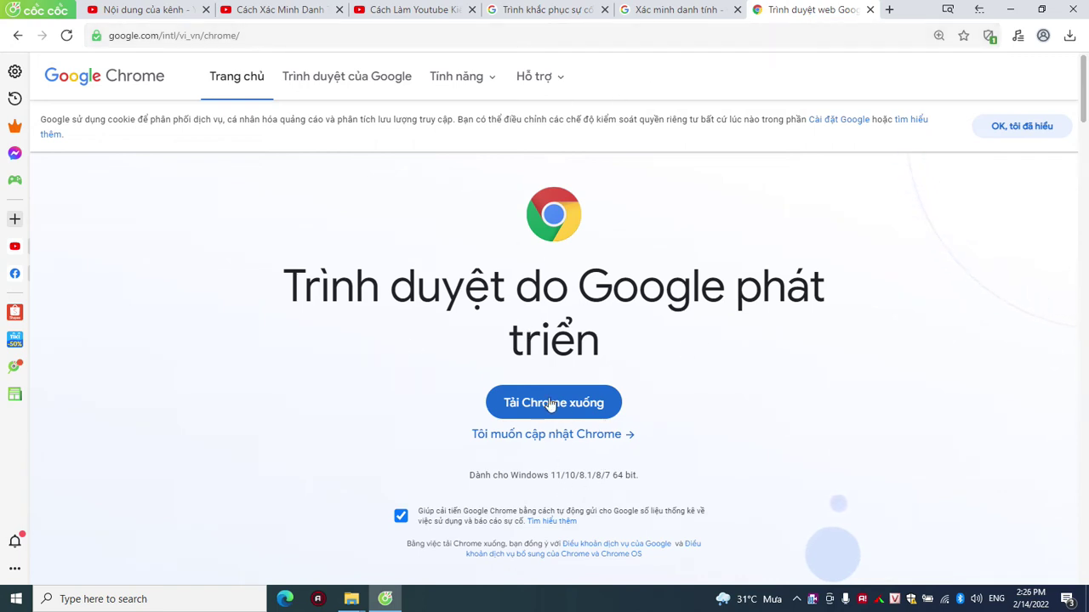
pyautogui.click(116, 43)
pyautogui.write('chrome')
pyautogui.press('Return')
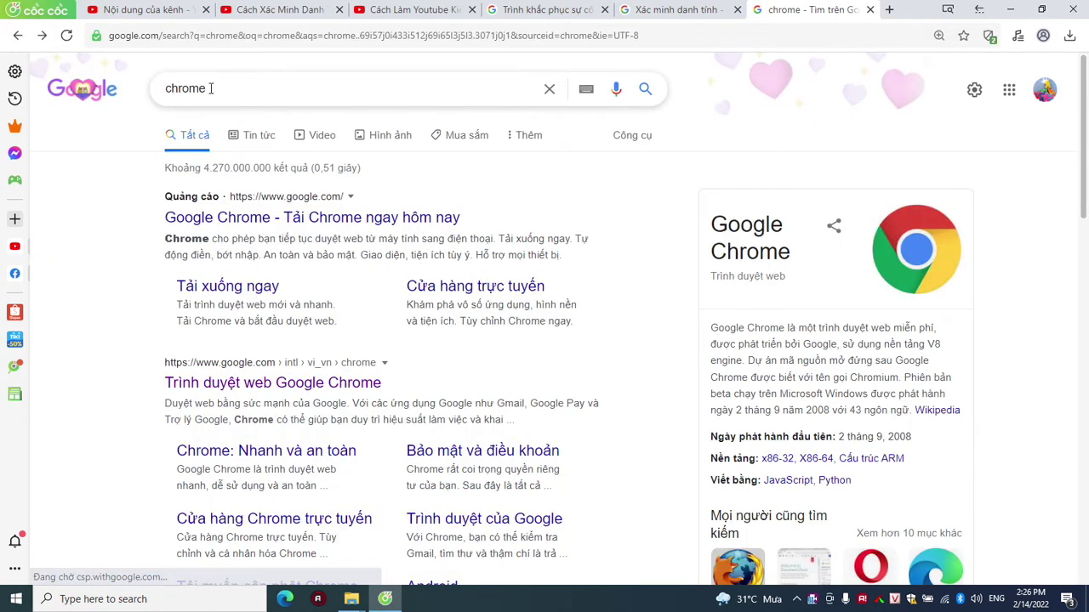
pyautogui.doubleClick(229, 89)
pyautogui.click(79, 234)
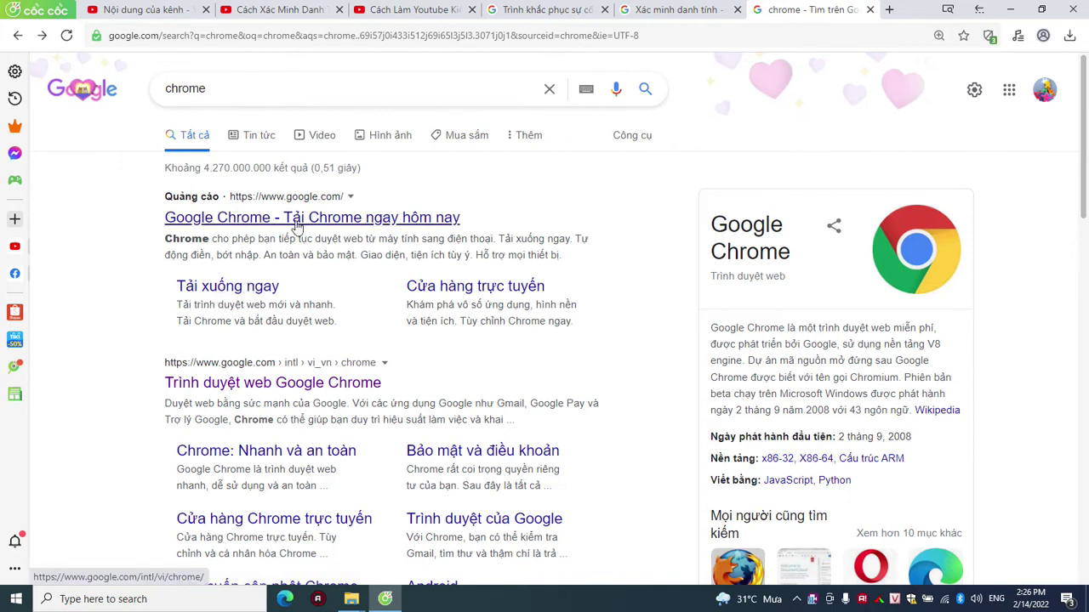
pyautogui.click(367, 383)
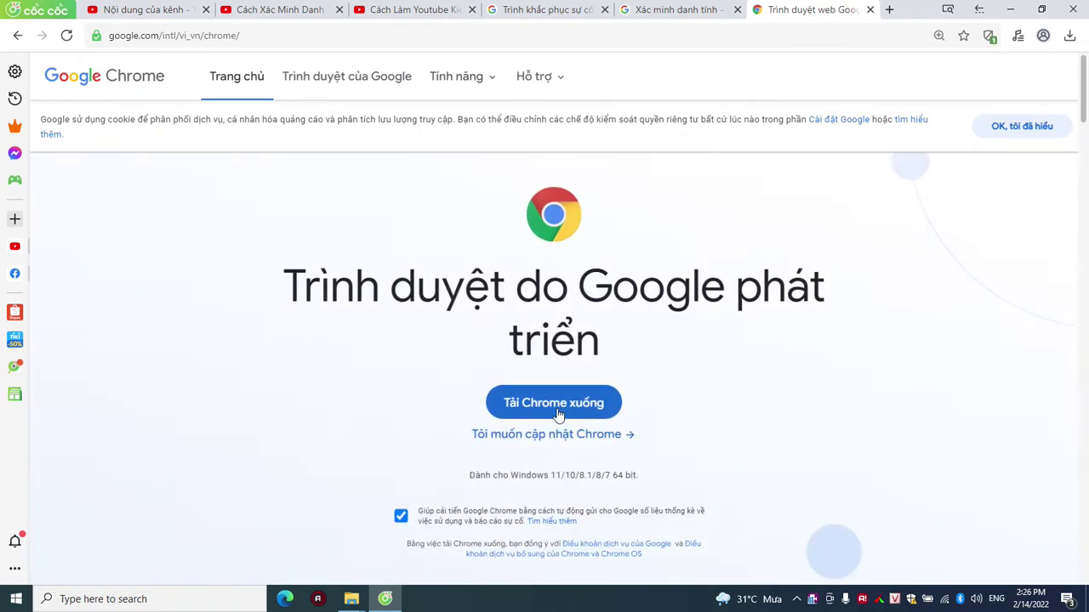
# Download the Chrome installer as ChromeSetup.exe into the Documents folder and run it.
pyautogui.click(558, 413)
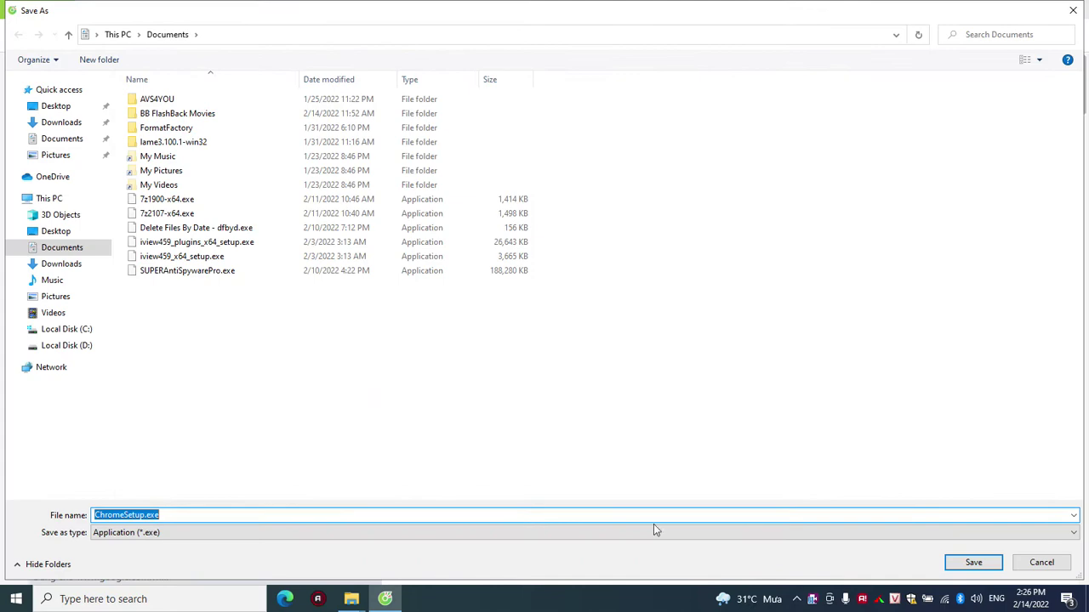
pyautogui.click(956, 570)
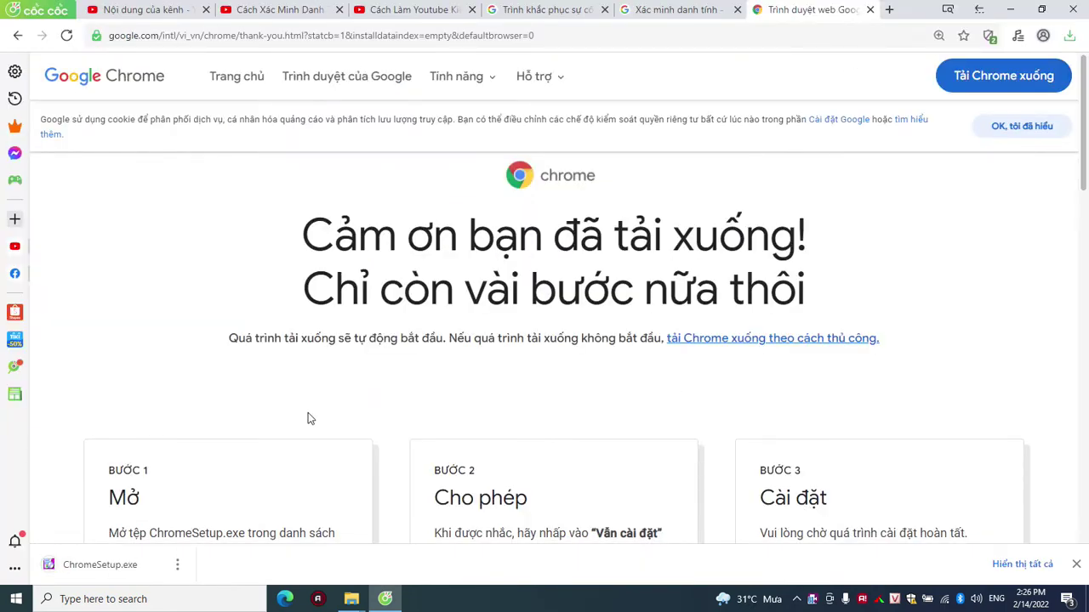
pyautogui.click(94, 566)
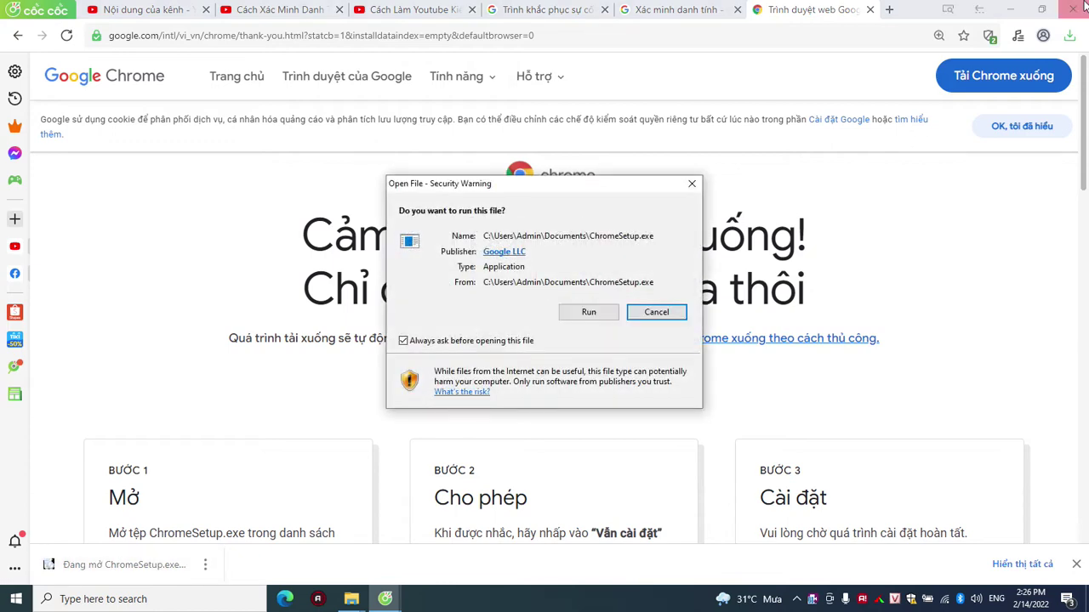
pyautogui.click(586, 315)
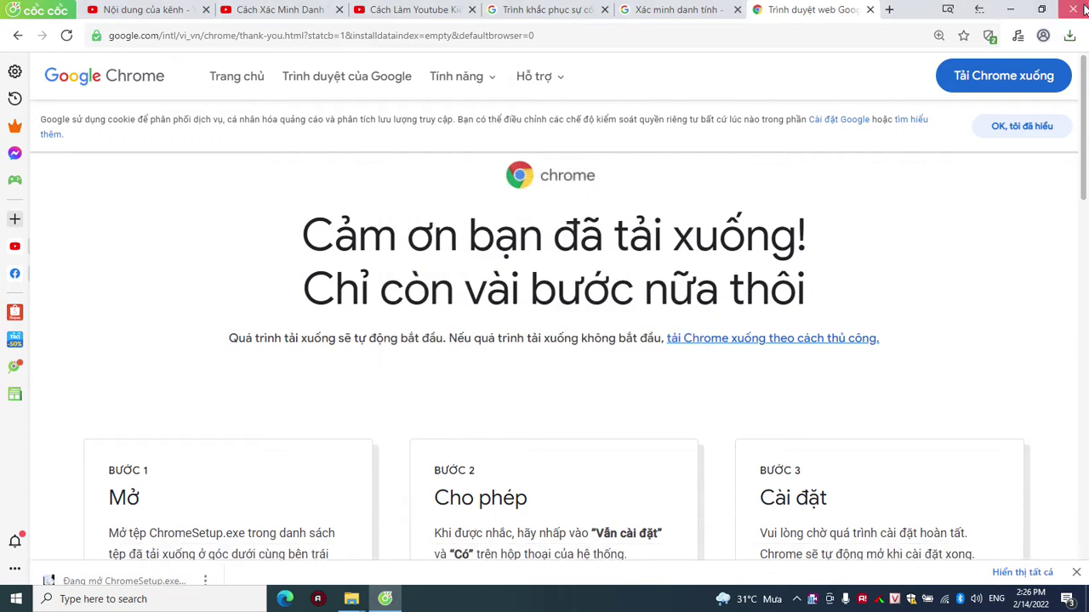
# Allow the Chrome installer to proceed, and close the open browser and This PC windows.
pyautogui.click(1073, 8)
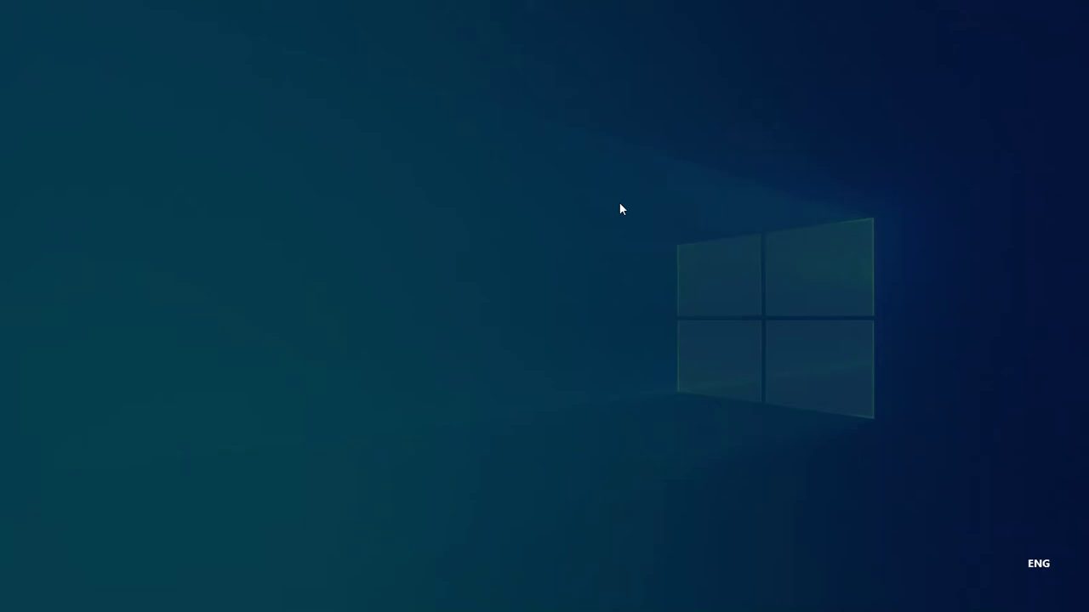
pyautogui.click(493, 395)
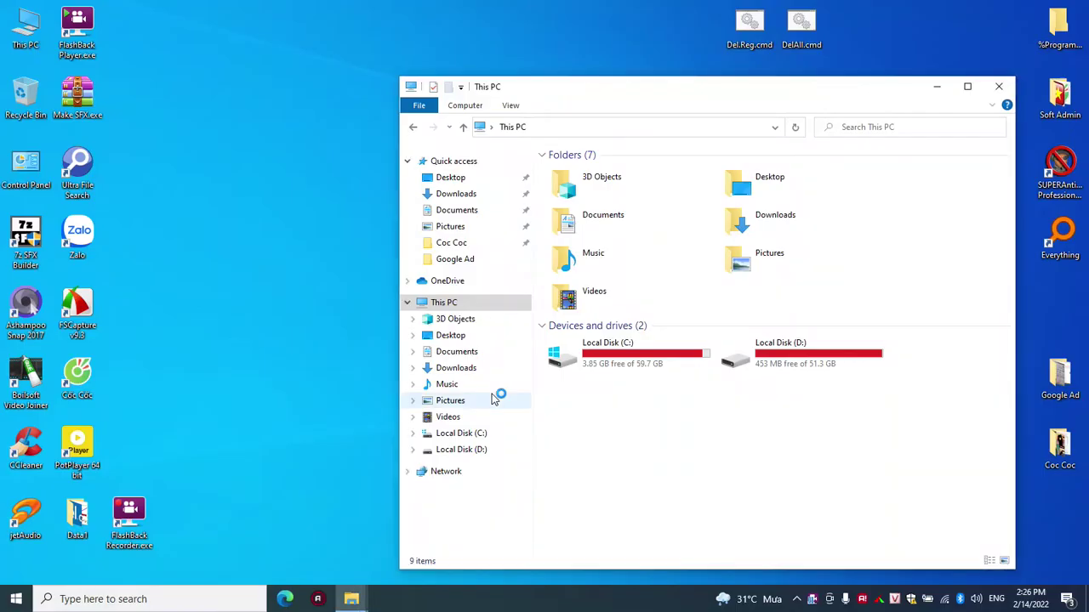
pyautogui.click(999, 86)
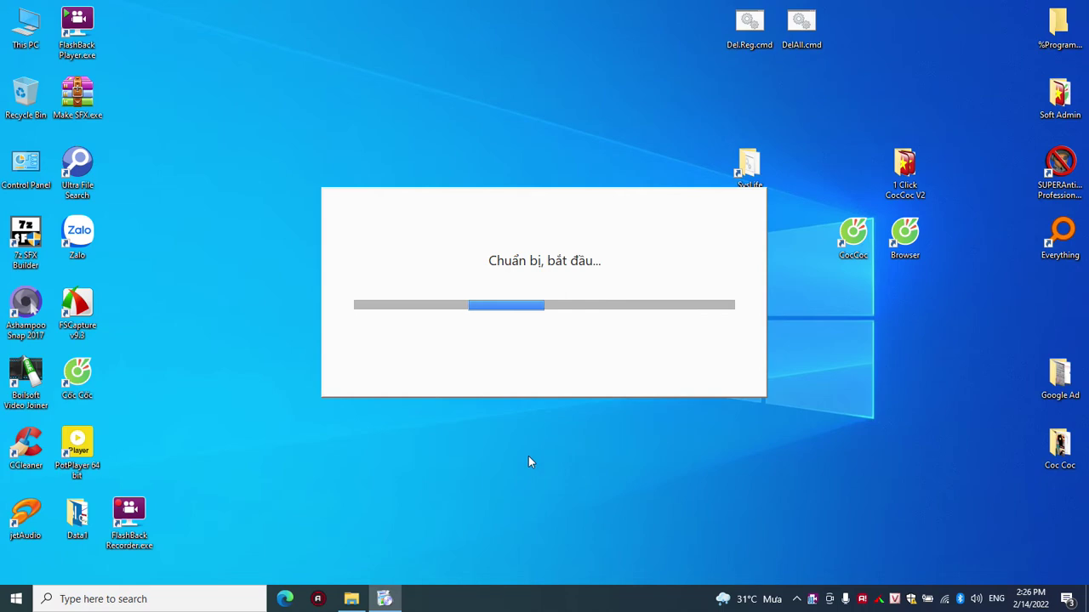
# Check the Cốc Cốc shortcut's file location and its parent Program Files folder, then put the window away.
pyautogui.rightClick(82, 379)
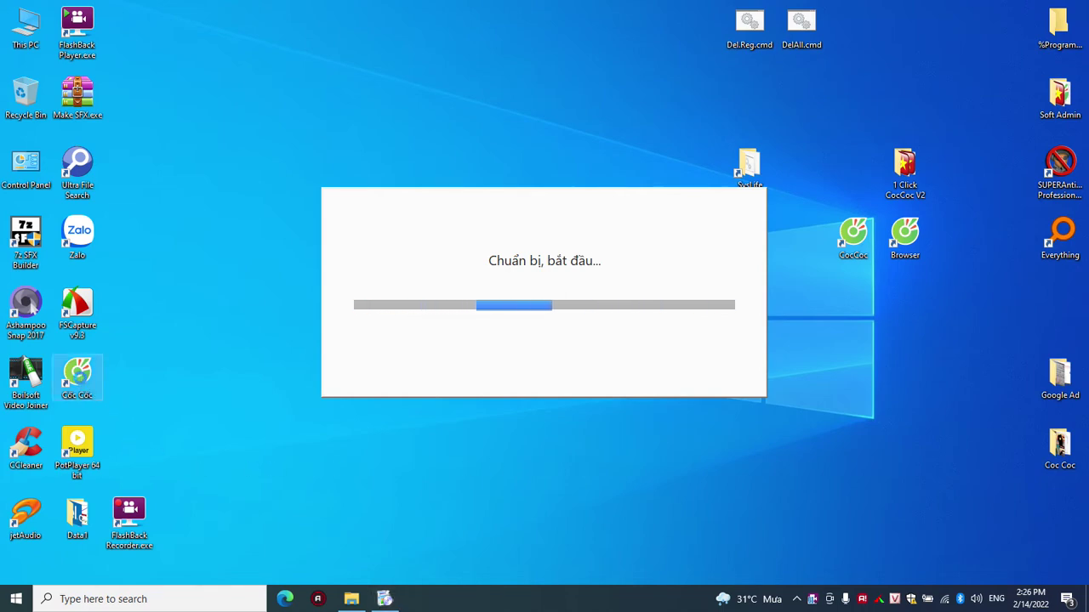
pyautogui.click(141, 172)
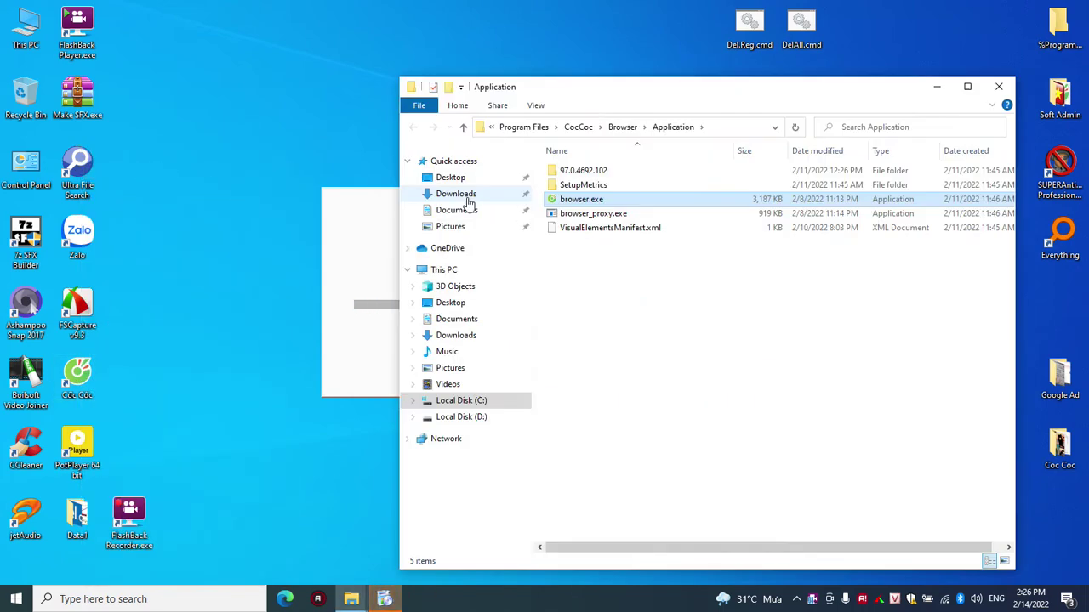
pyautogui.click(521, 127)
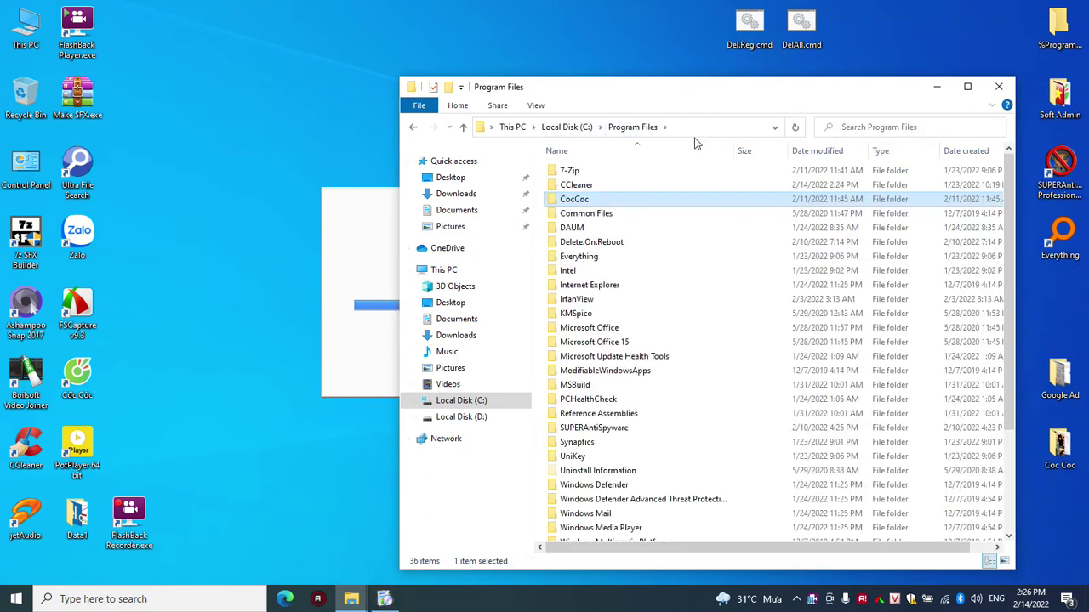
pyautogui.click(936, 86)
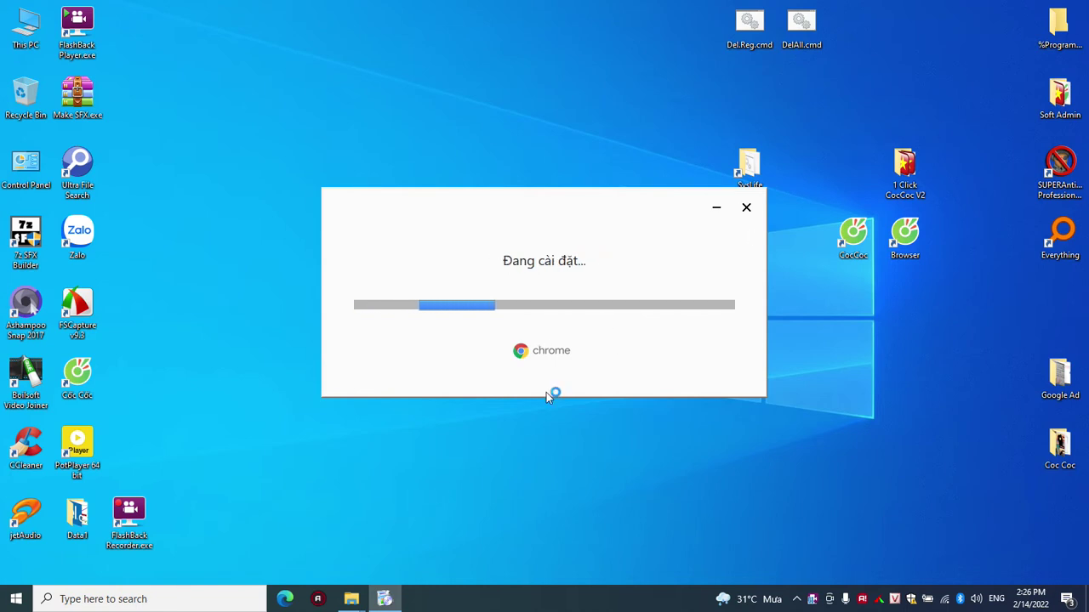
pyautogui.click(796, 599)
pyautogui.click(507, 521)
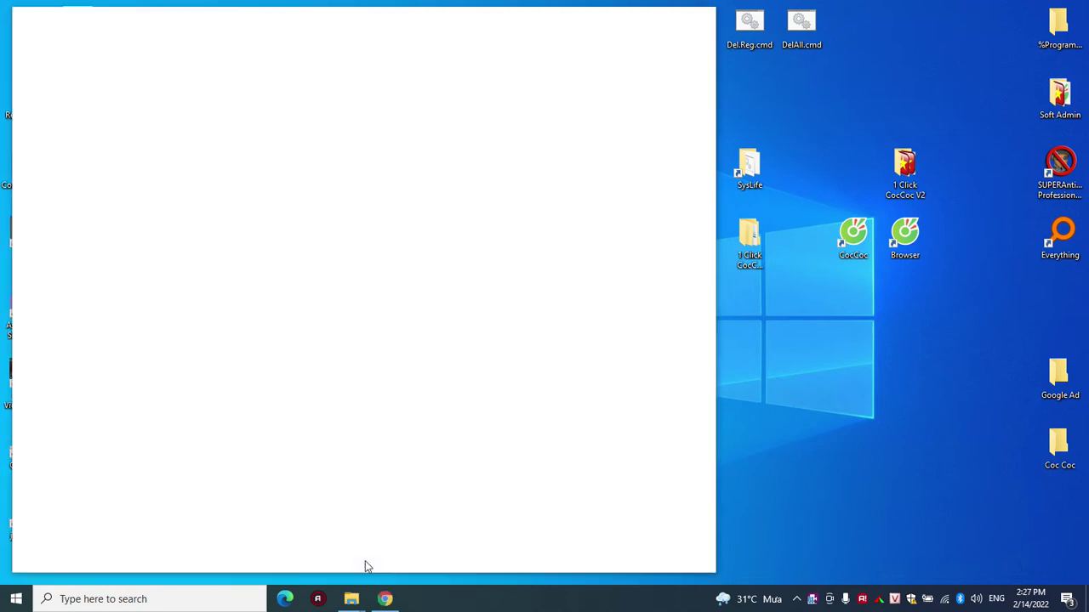
# View Chrome's settings with the advanced section expanded, then close the browser.
pyautogui.moveTo(295, 29); pyautogui.dragTo(537, 26)
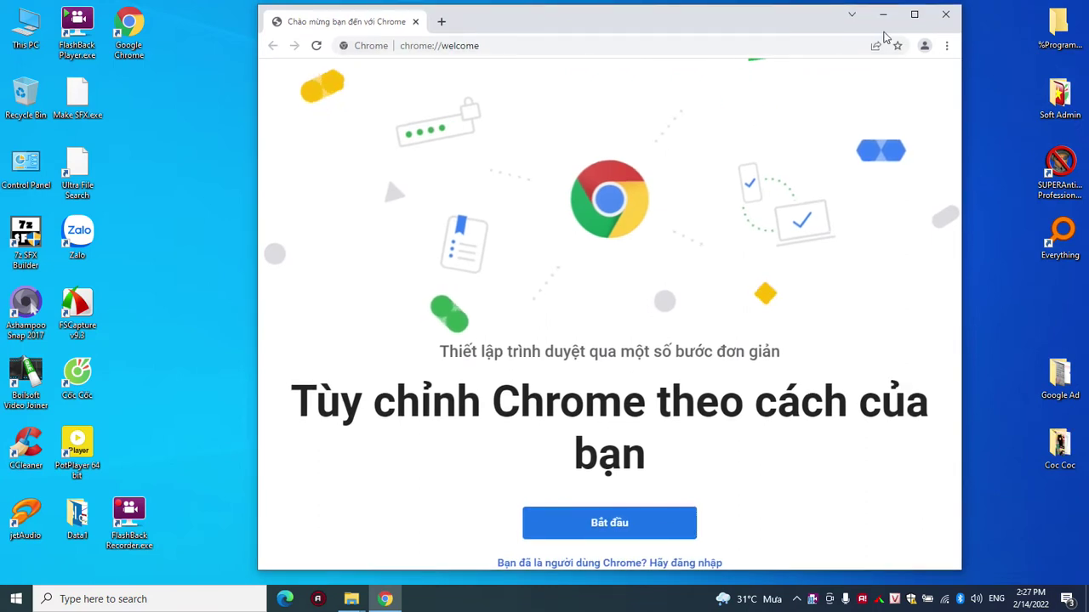
pyautogui.click(950, 46)
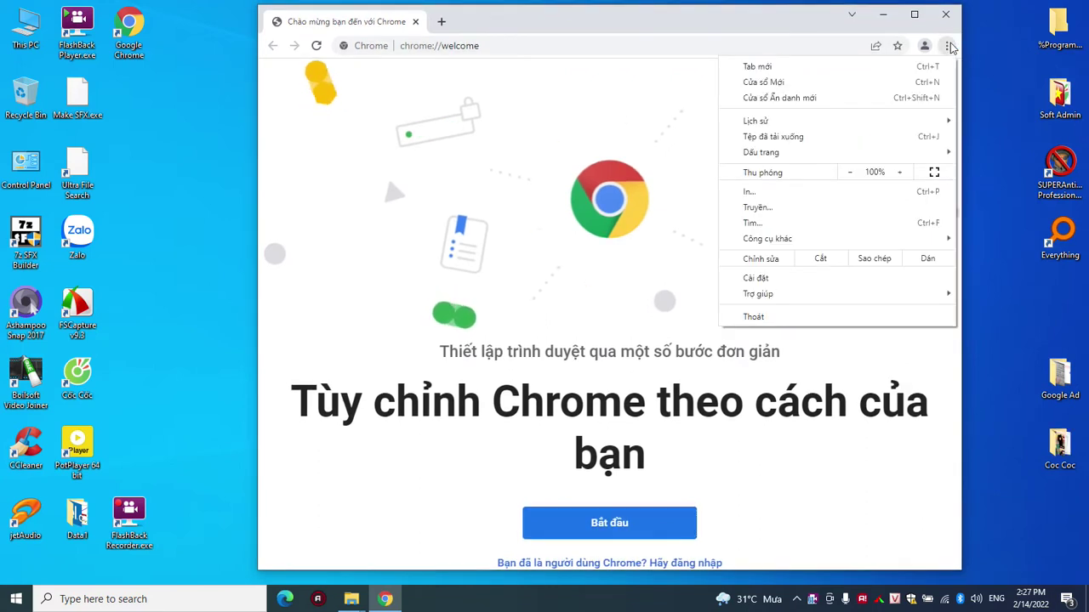
pyautogui.click(770, 281)
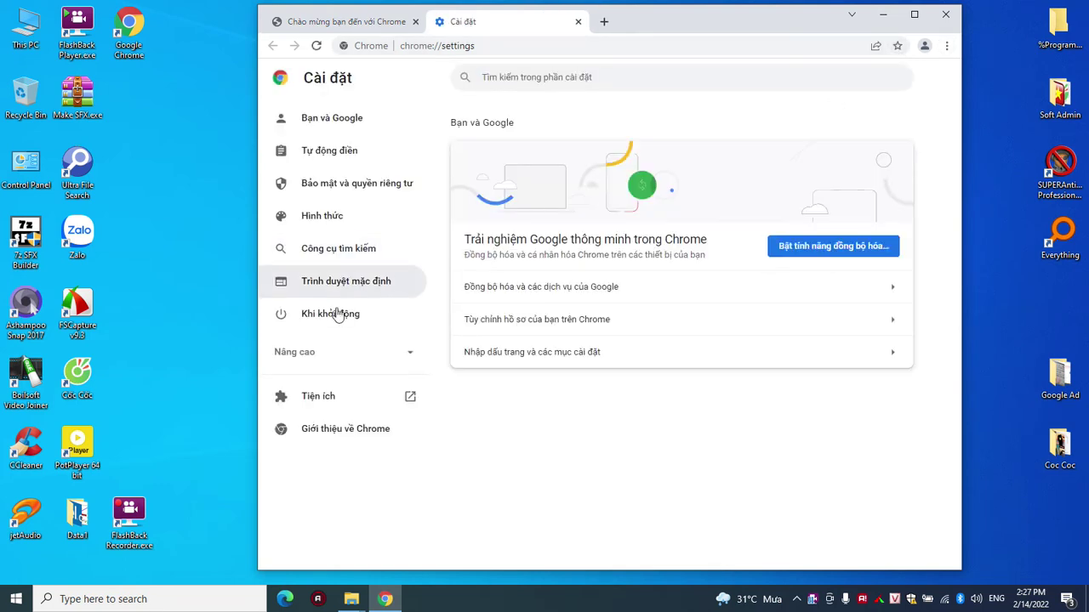
pyautogui.click(411, 357)
pyautogui.scroll(-1, 397, 393)
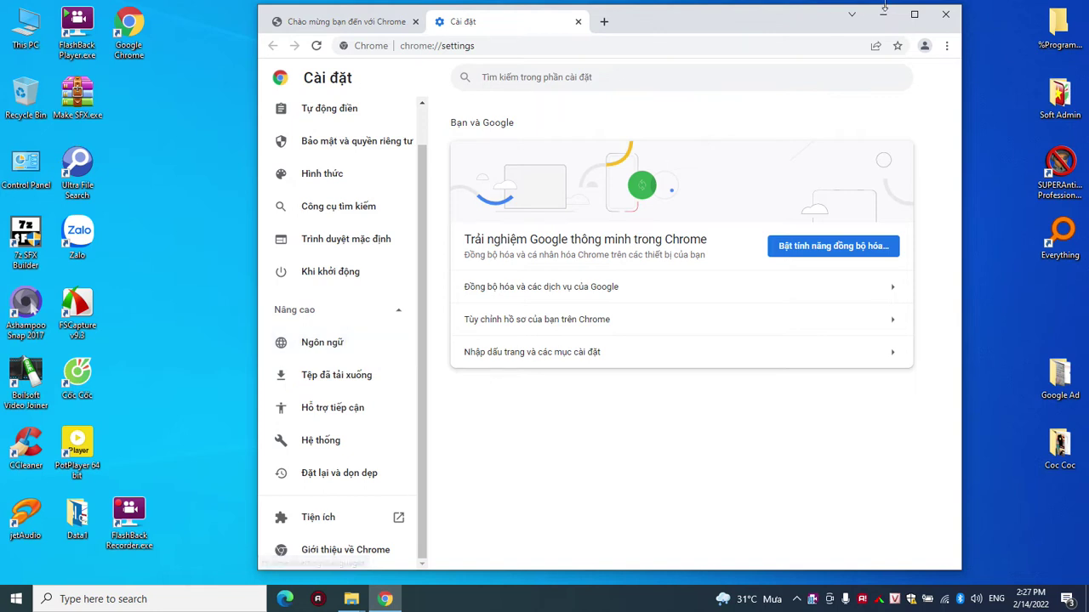
pyautogui.click(949, 15)
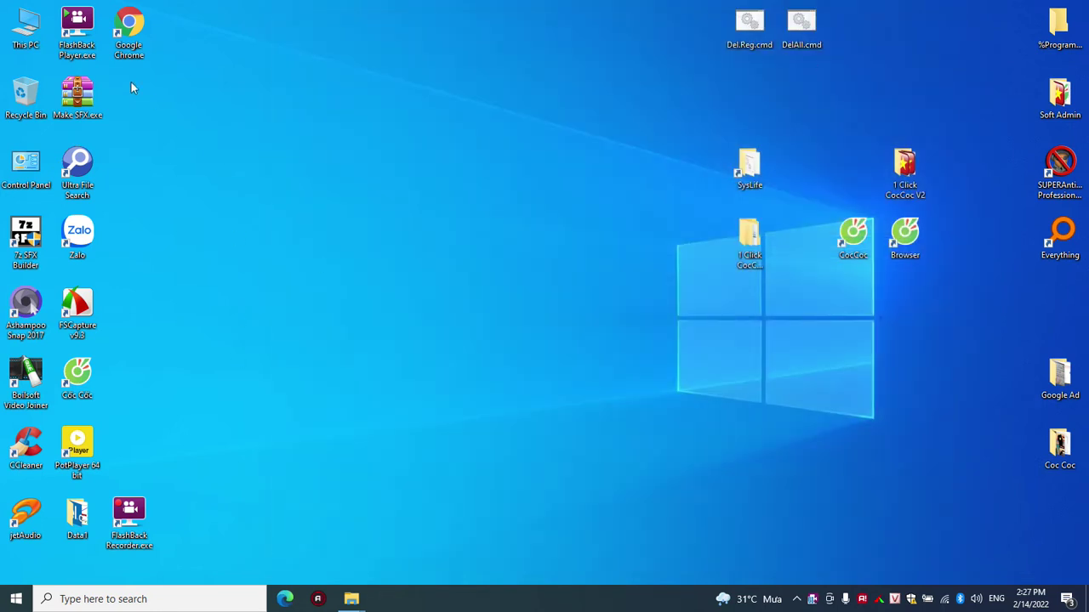
# Open the file location of the Google Chrome desktop shortcut and go up to the Program Files folder.
pyautogui.rightClick(125, 49)
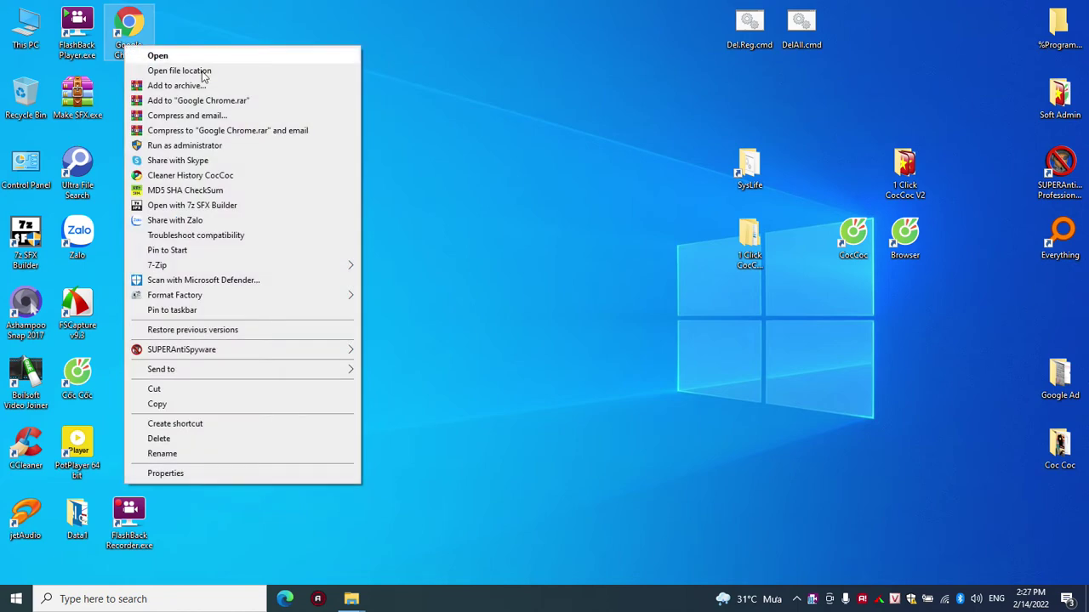
pyautogui.click(202, 71)
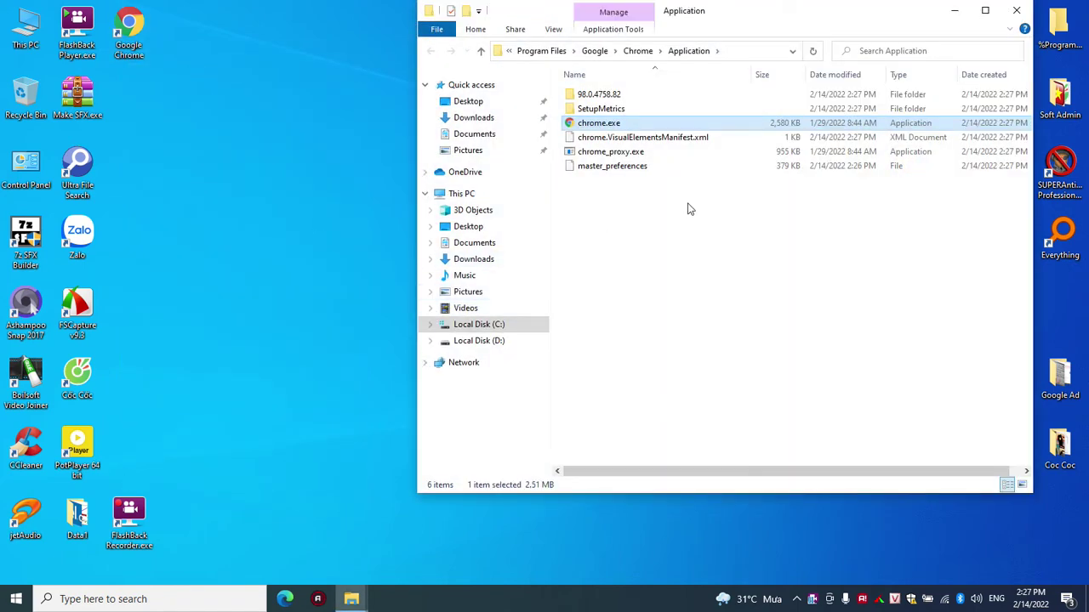
pyautogui.click(541, 52)
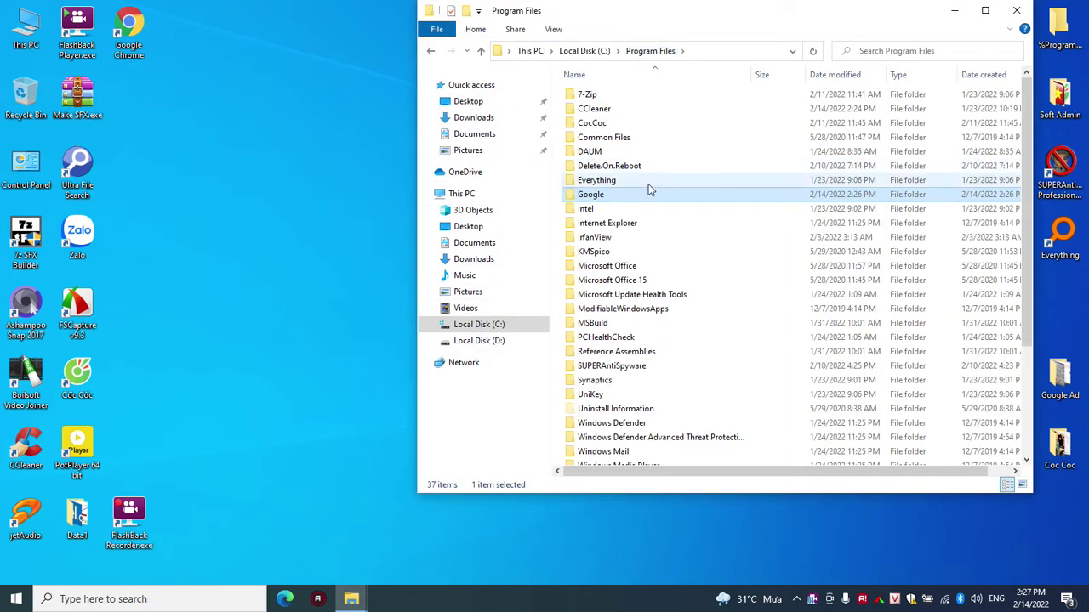
# Open the Installer folder inside Google\Chrome\Application\98.0.4758.82 under Program Files.
pyautogui.doubleClick(600, 196)
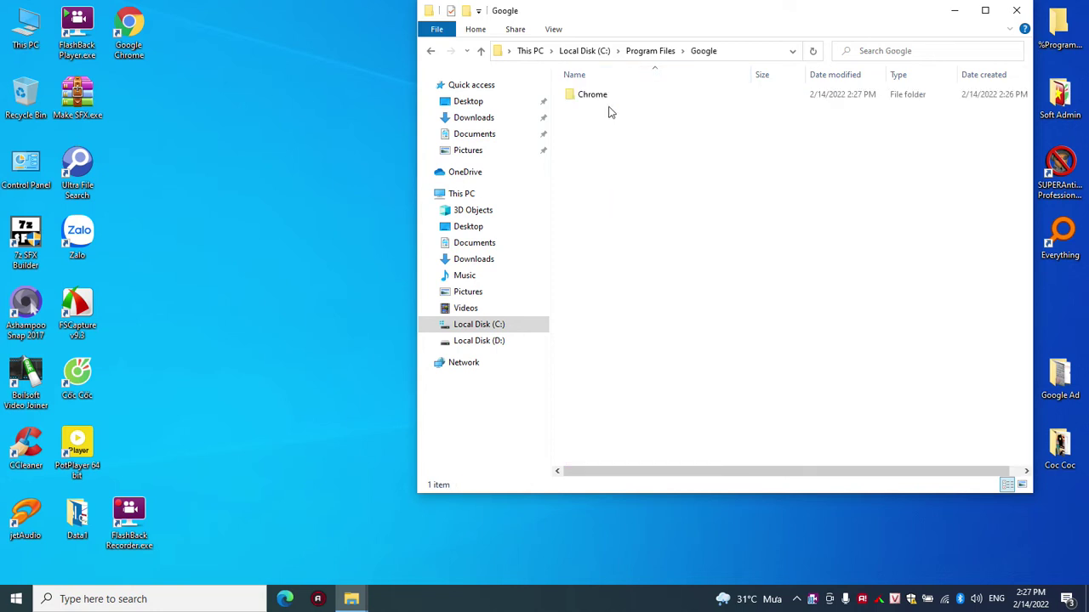
pyautogui.doubleClick(601, 97)
pyautogui.doubleClick(601, 97)
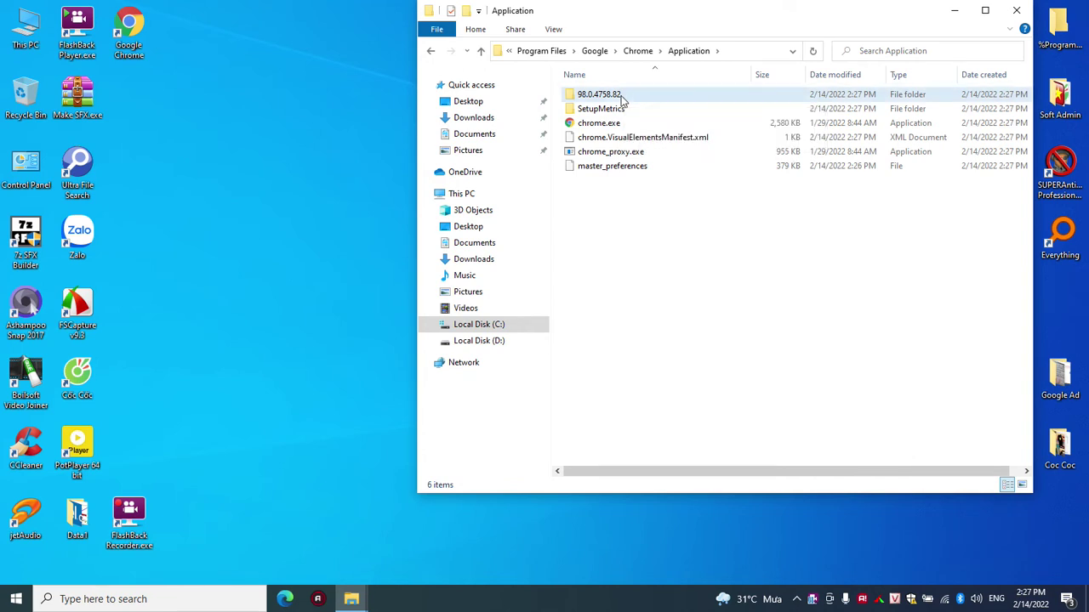
pyautogui.doubleClick(624, 97)
pyautogui.doubleClick(602, 125)
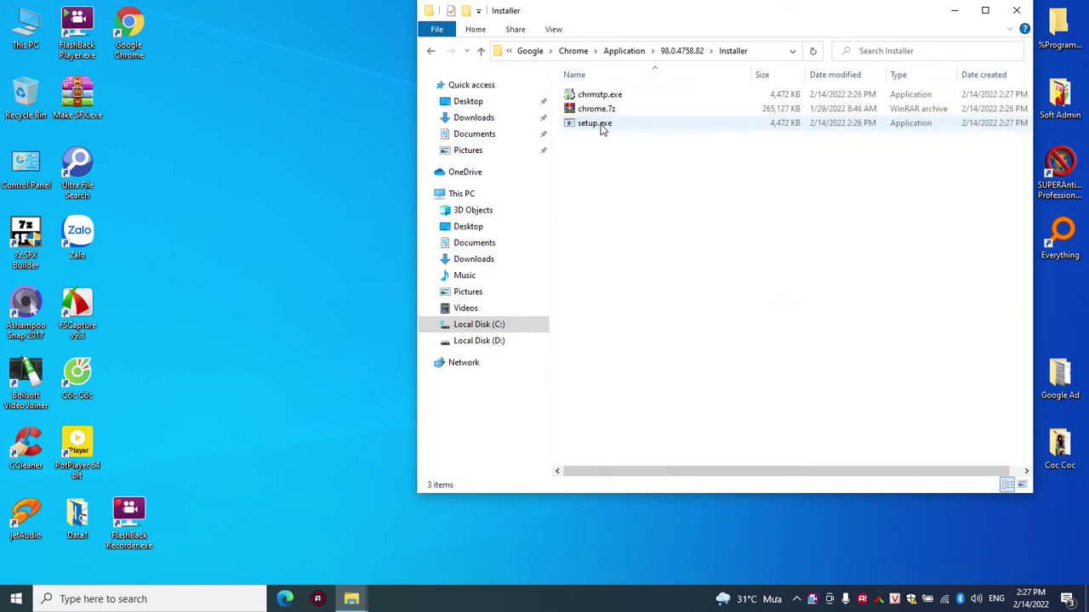
# Delete the chrome.7z archive from the Installer folder.
pyautogui.moveTo(632, 153); pyautogui.dragTo(593, 96)
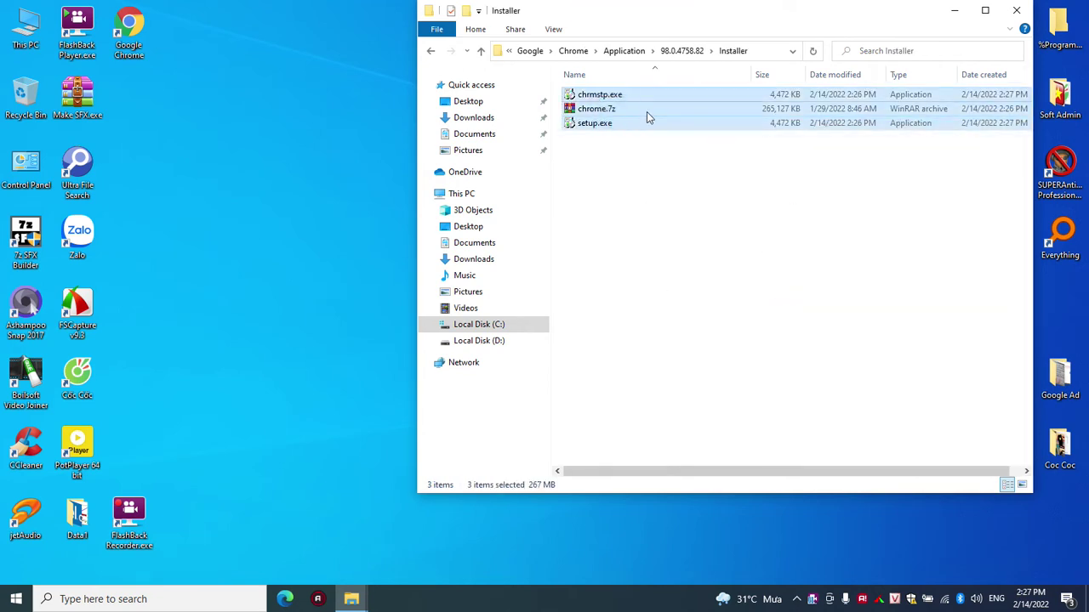
pyautogui.moveTo(642, 151); pyautogui.dragTo(606, 114)
pyautogui.rightClick(604, 111)
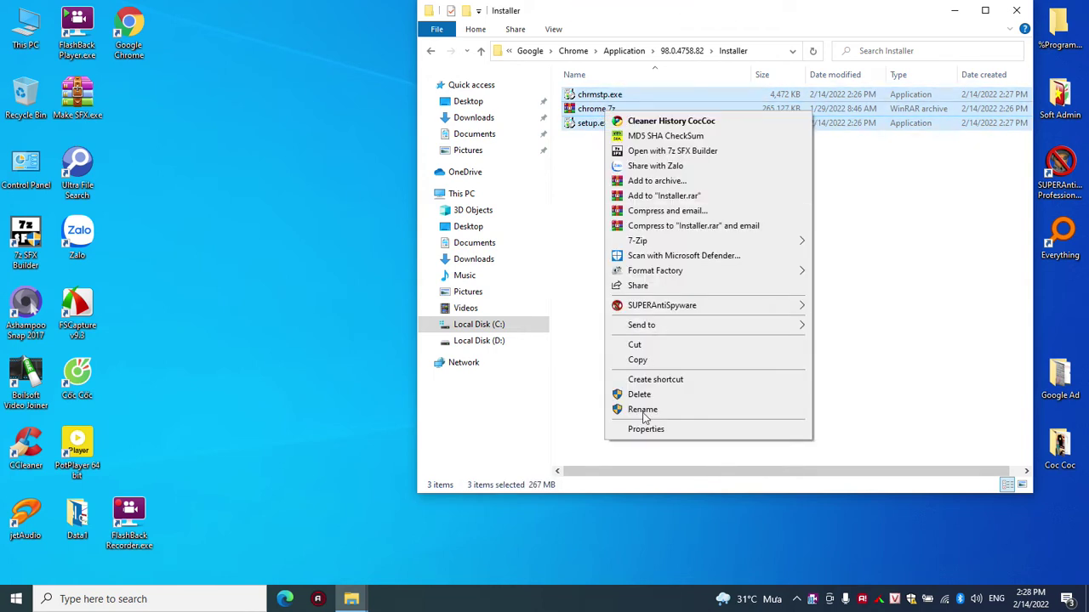
pyautogui.click(573, 171)
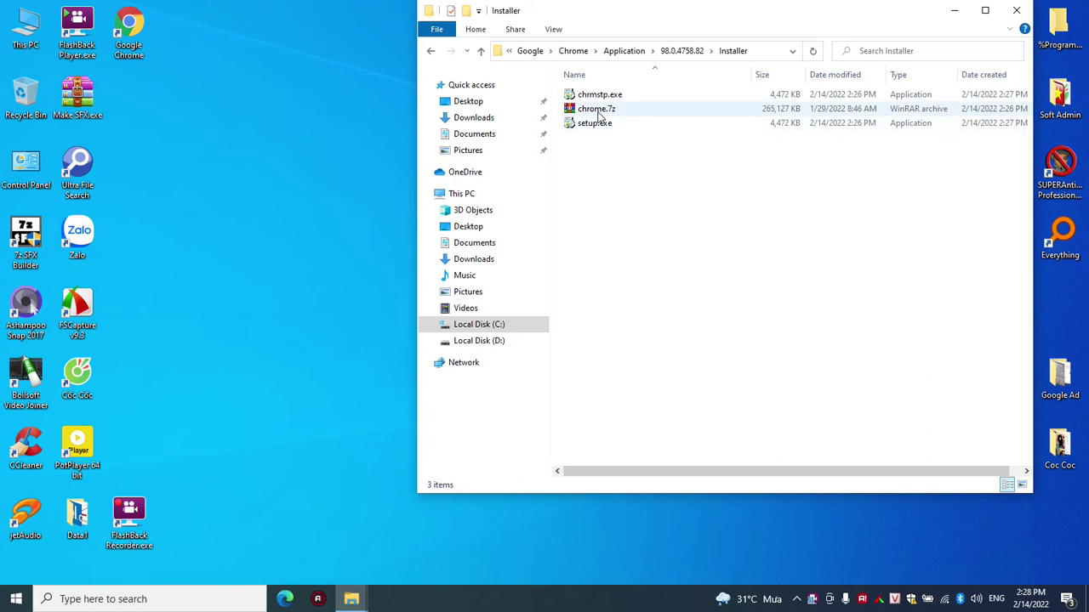
pyautogui.rightClick(599, 113)
pyautogui.click(653, 462)
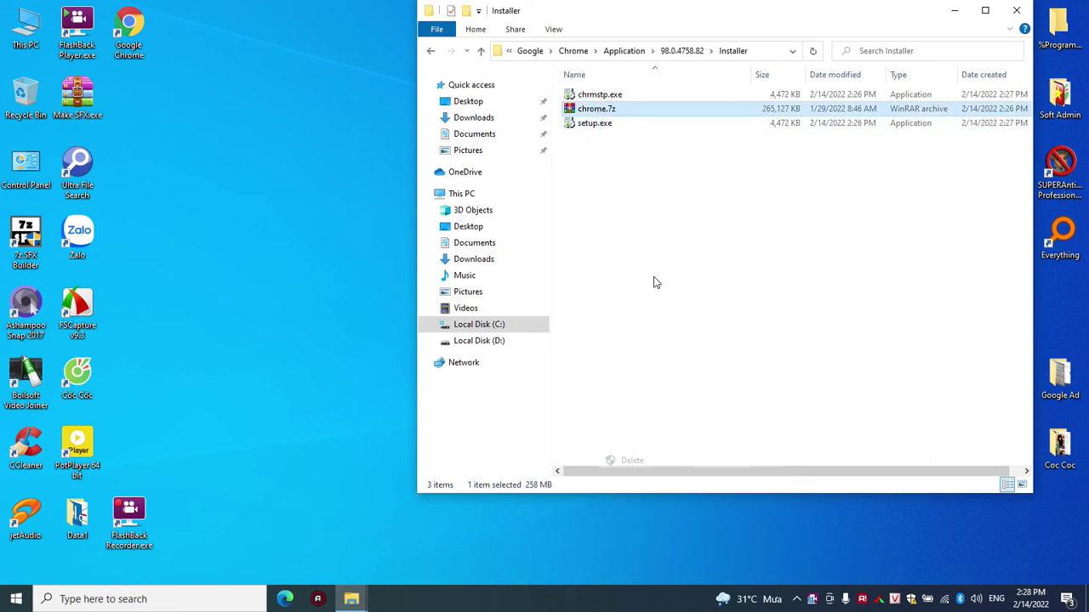
# Try to delete chrmstp.exe and setup.exe from the Installer folder.
pyautogui.moveTo(659, 138); pyautogui.dragTo(609, 111)
pyautogui.rightClick(609, 111)
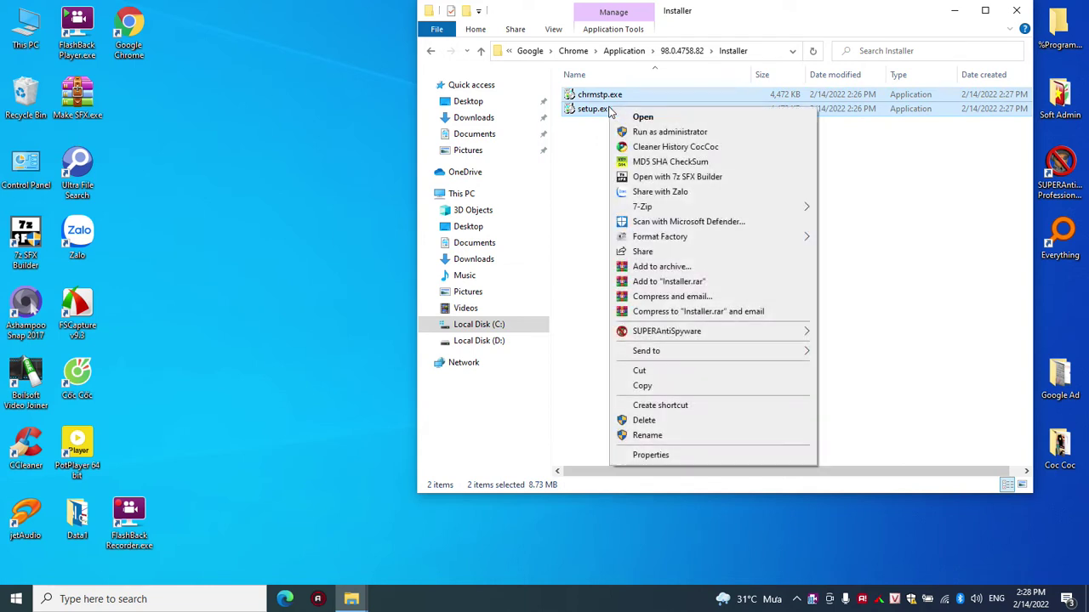
pyautogui.click(644, 420)
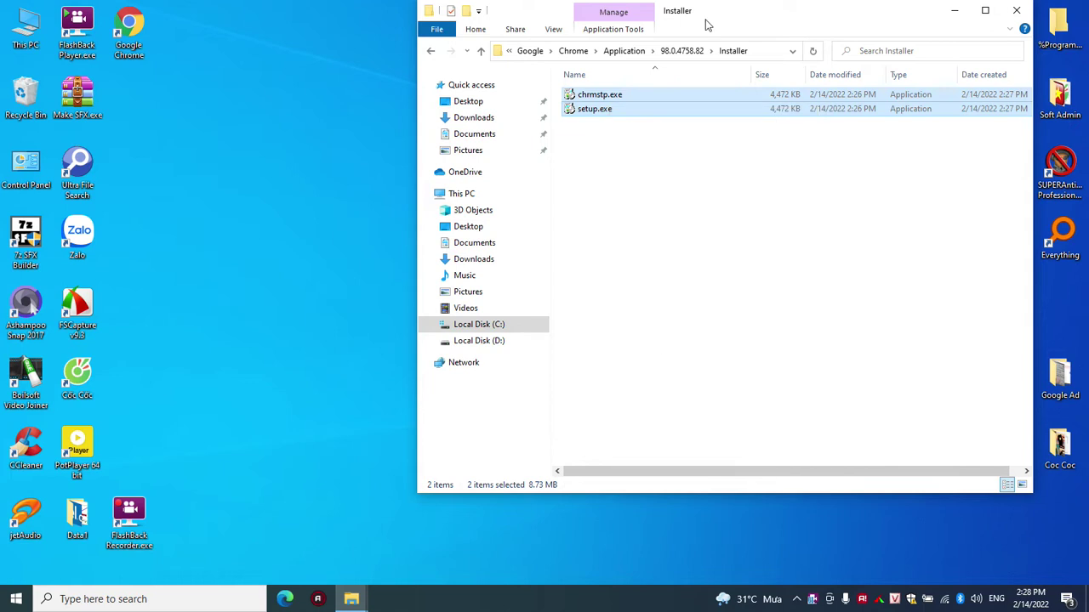
# Go back up from the Installer folder to Program Files, checking the full path of the Chrome folder on the way.
pyautogui.click(682, 50)
pyautogui.click(634, 53)
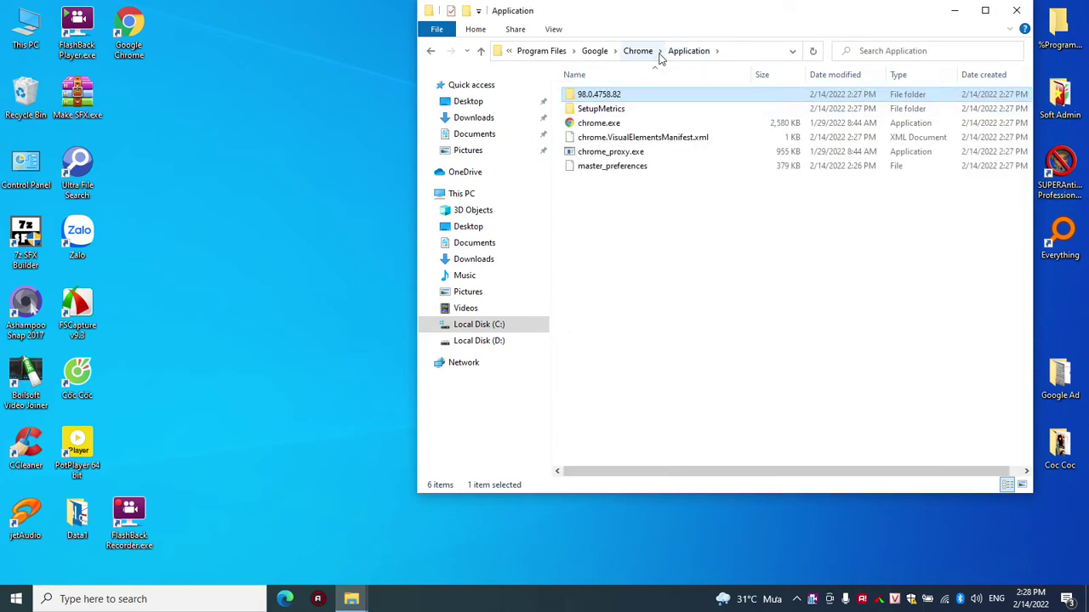
pyautogui.click(638, 51)
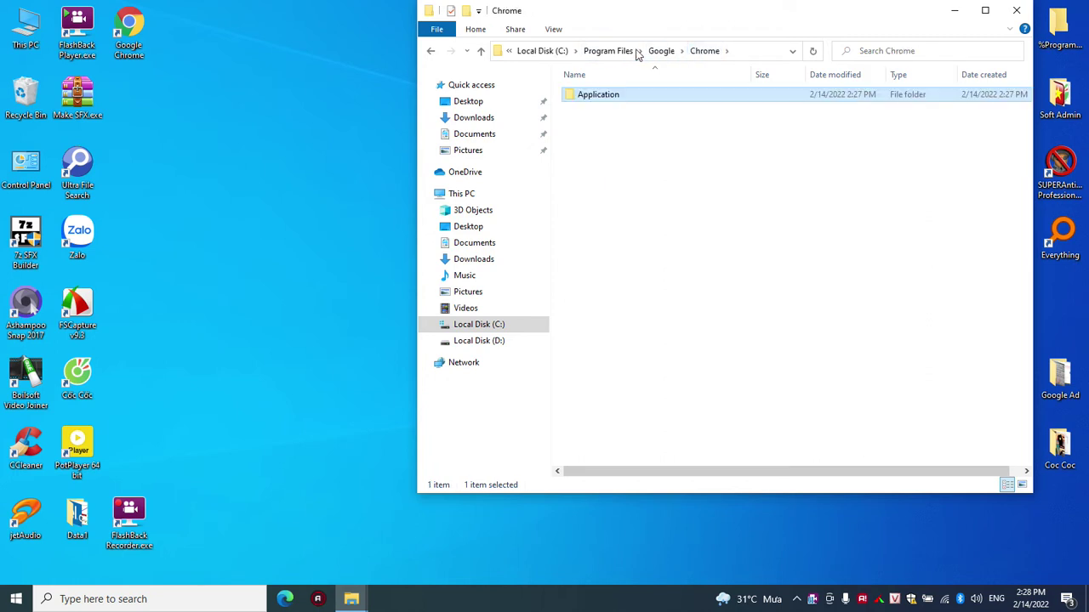
pyautogui.click(706, 53)
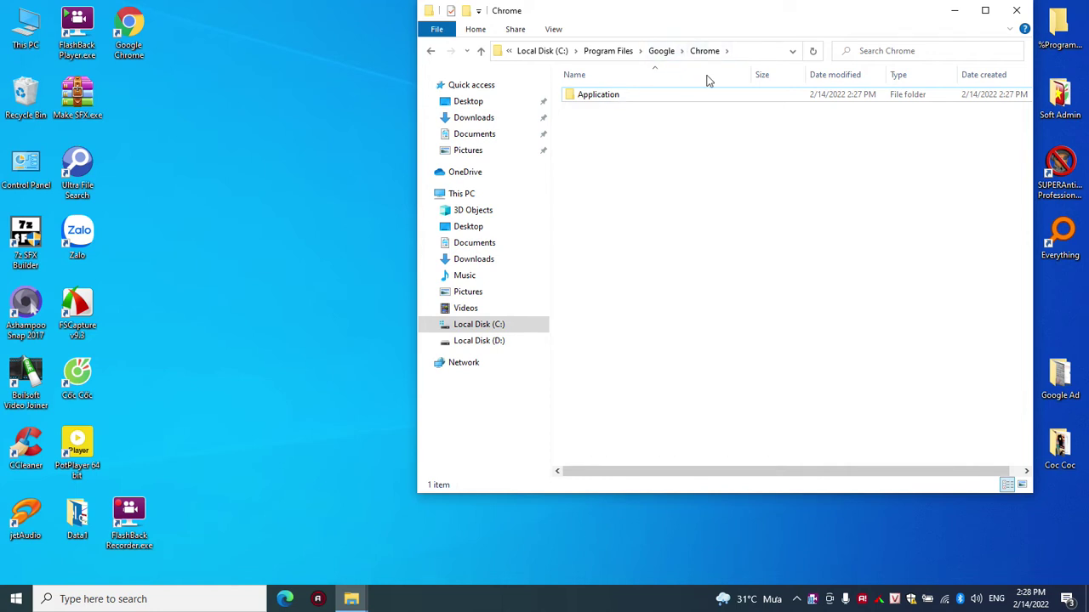
pyautogui.click(739, 53)
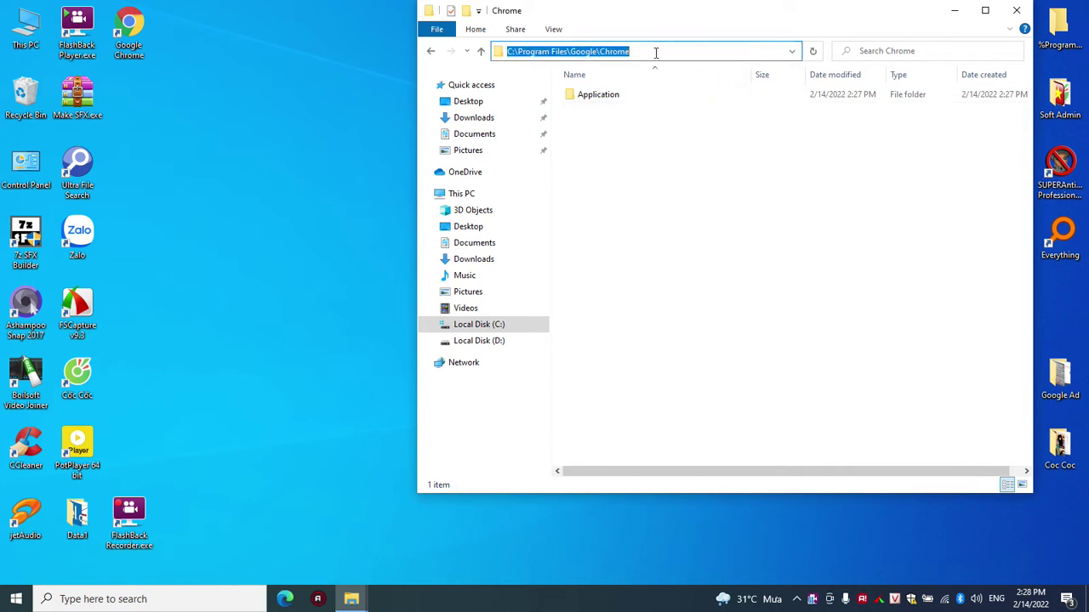
pyautogui.click(667, 52)
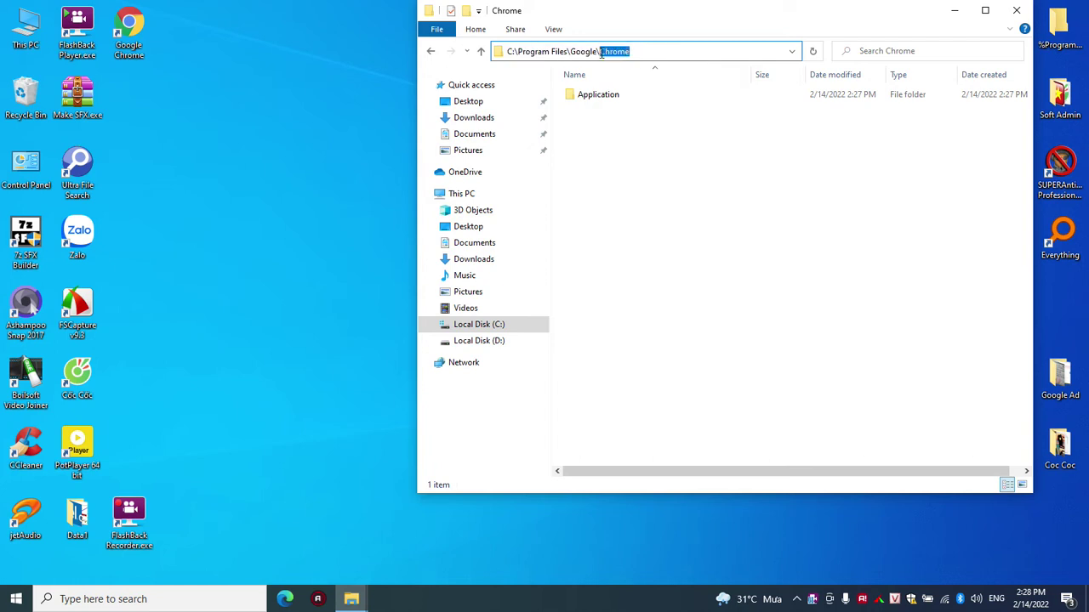
pyautogui.click(623, 136)
pyautogui.click(666, 53)
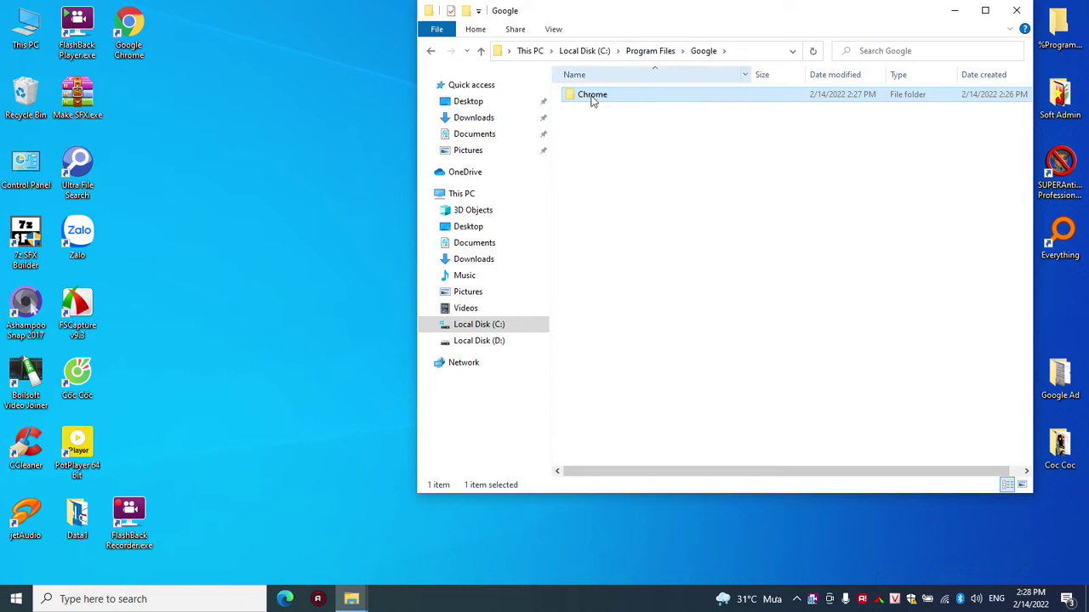
pyautogui.click(620, 148)
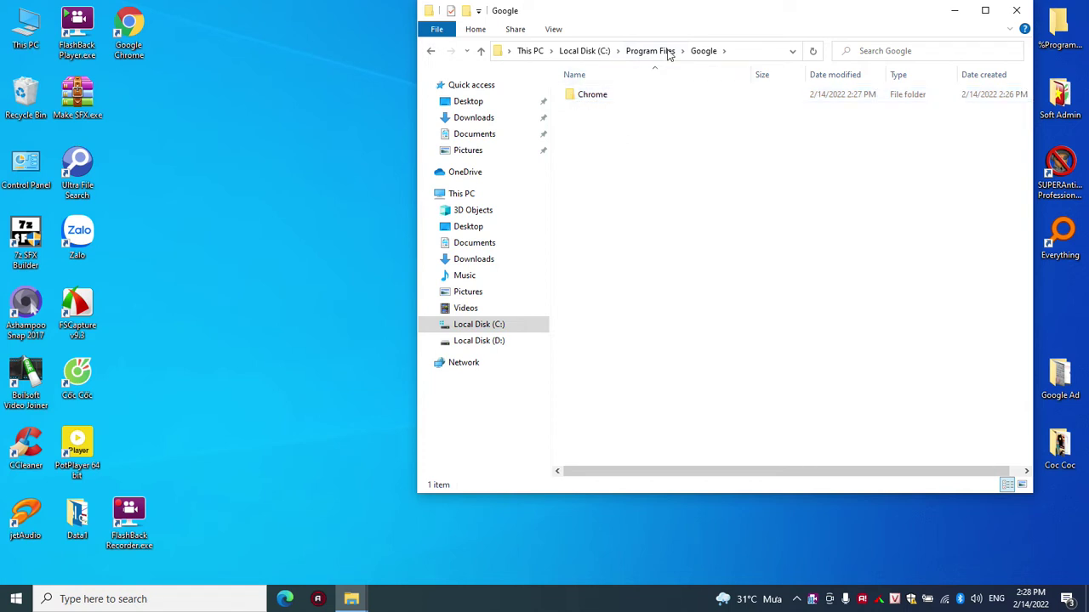
pyautogui.click(649, 52)
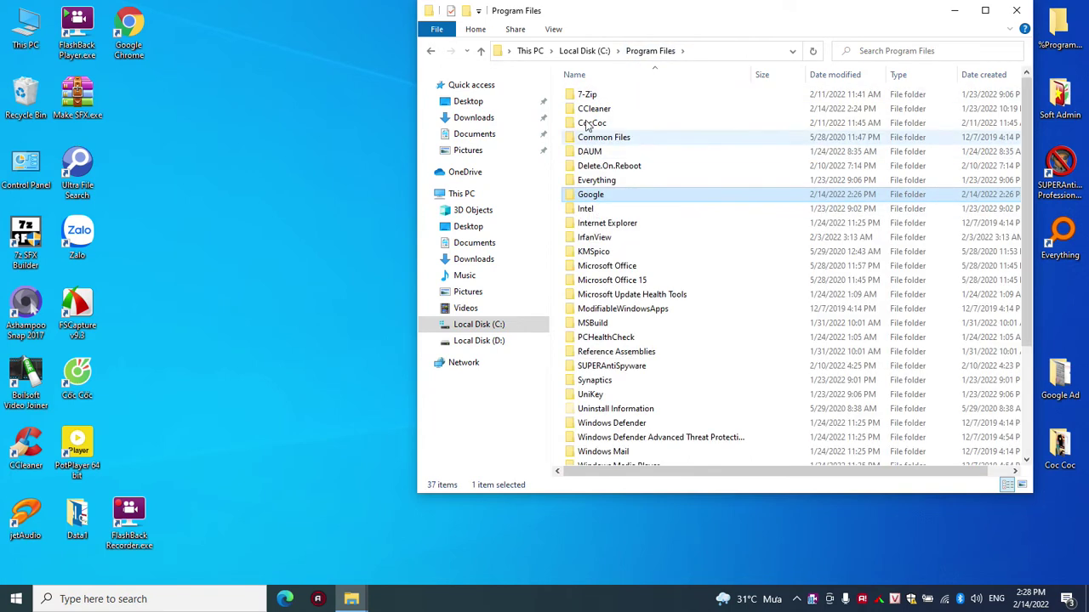
# Try to compress the Google folder with 7-Zip into Google.7z inside Program Files.
pyautogui.rightClick(588, 200)
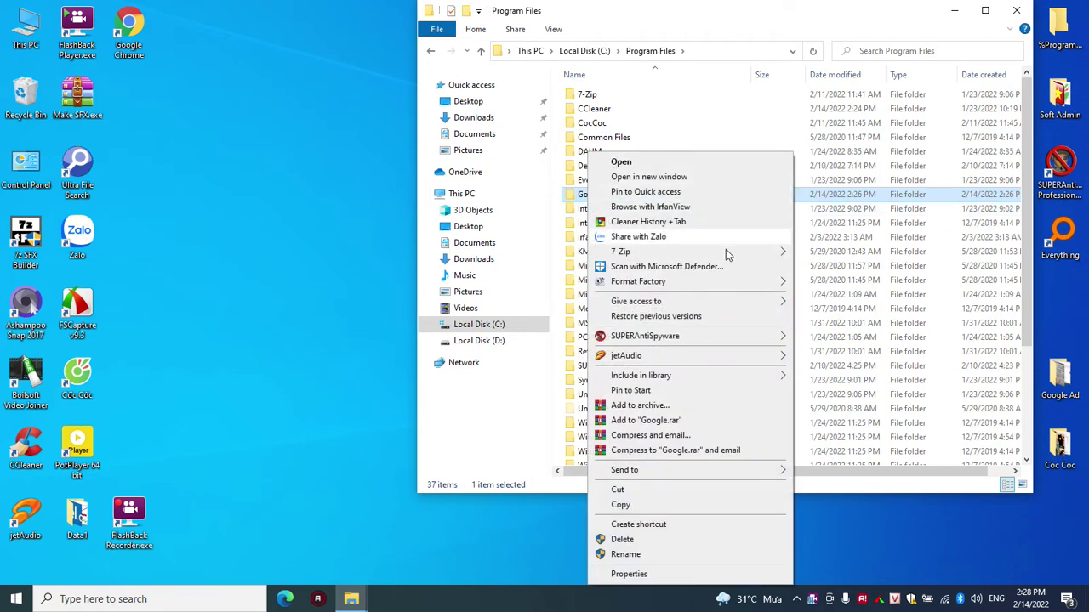
pyautogui.moveTo(727, 255)
pyautogui.click(842, 254)
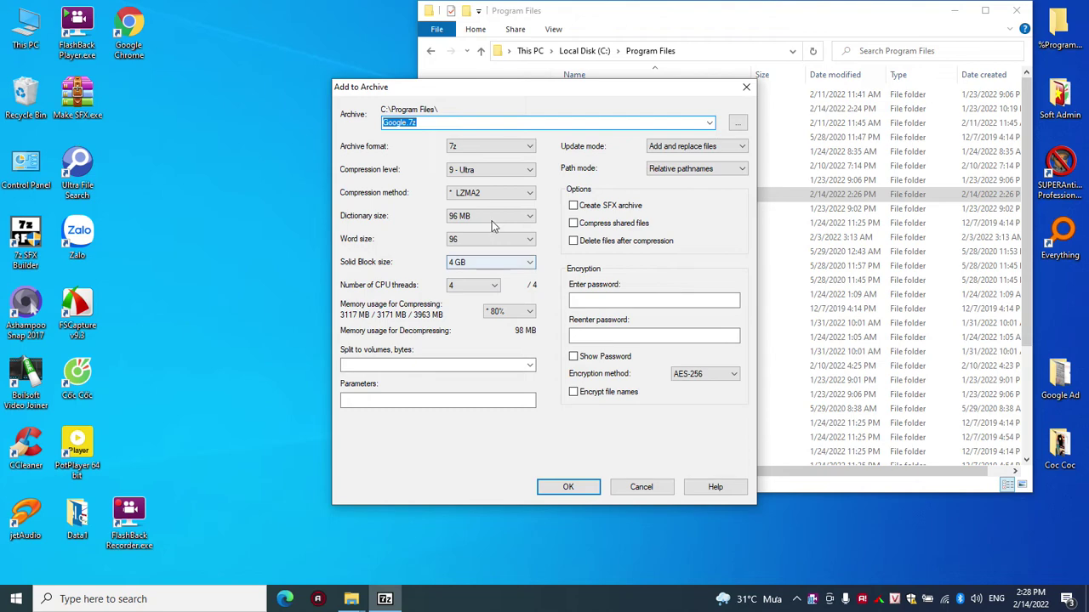
pyautogui.click(569, 486)
pyautogui.click(598, 350)
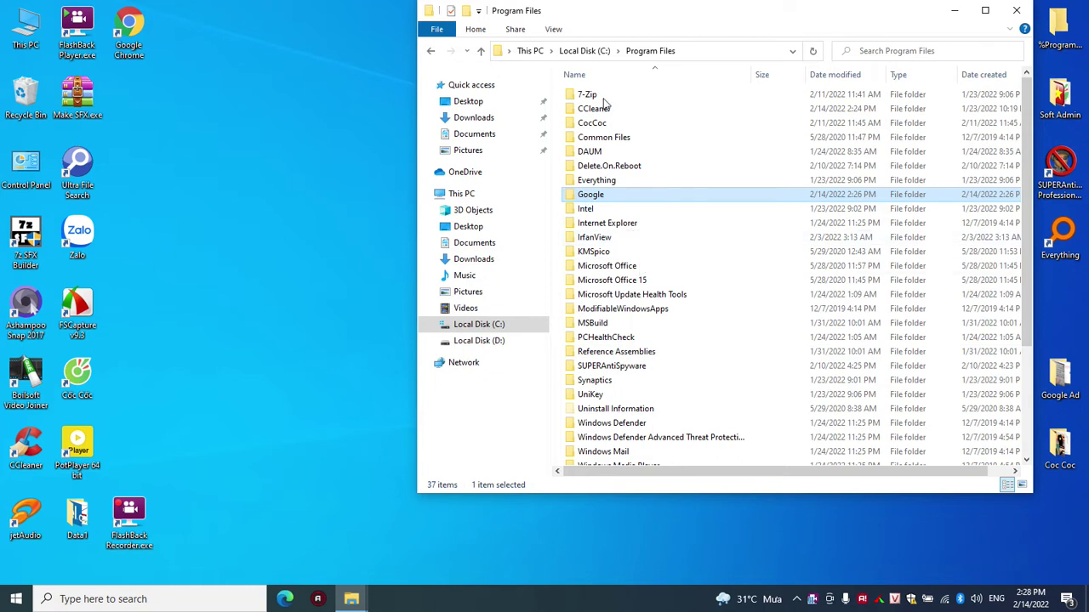
# Start a new 7-Zip archive of the Google folder and set Google.7z to be saved on drive D.
pyautogui.rightClick(593, 199)
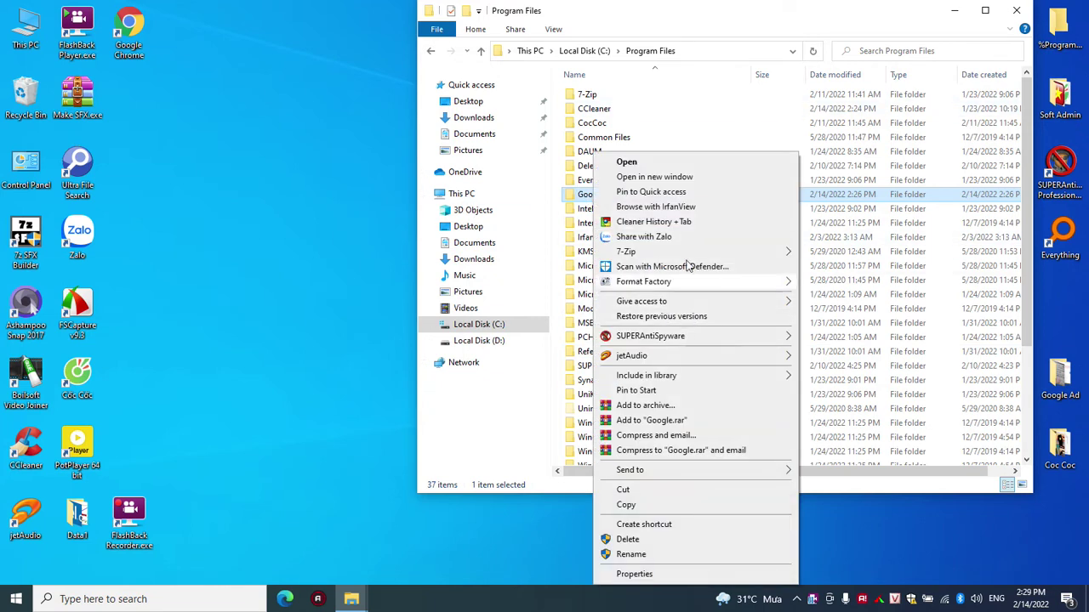
pyautogui.moveTo(705, 255)
pyautogui.click(847, 252)
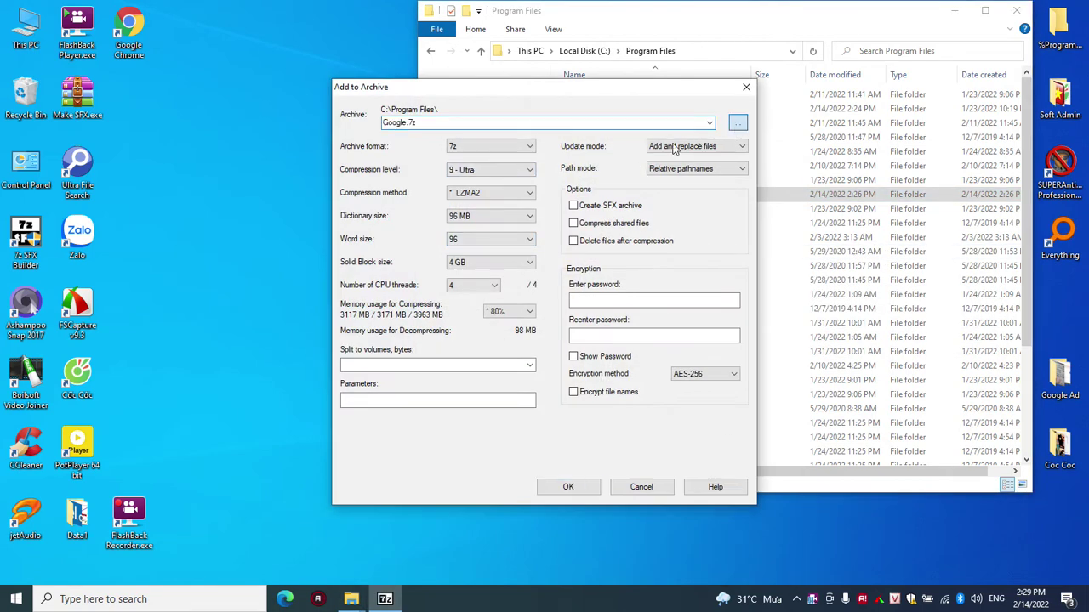
pyautogui.click(736, 122)
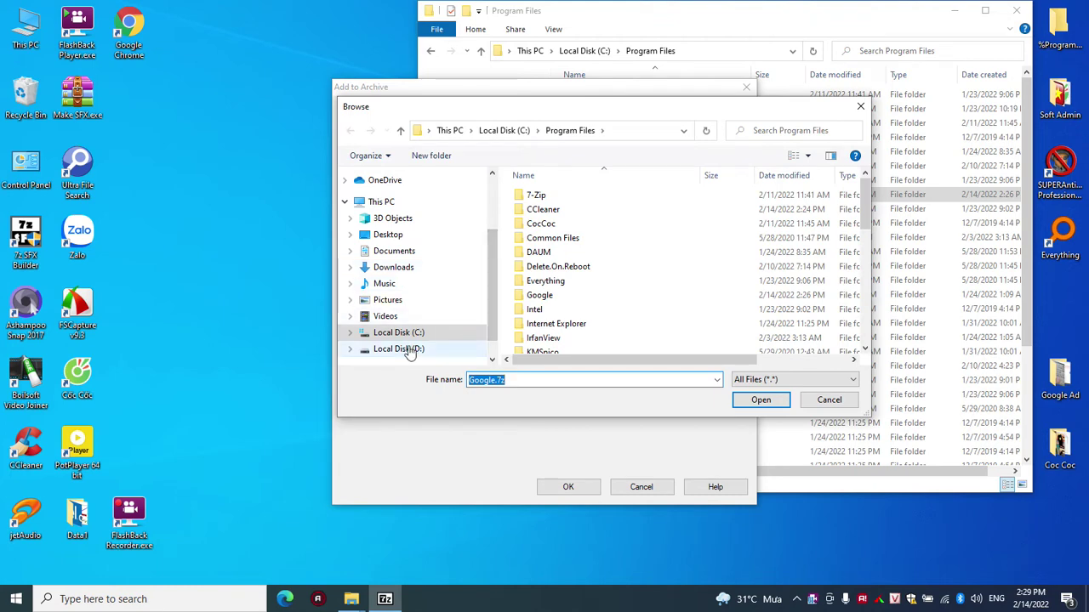
pyautogui.click(408, 349)
pyautogui.click(757, 399)
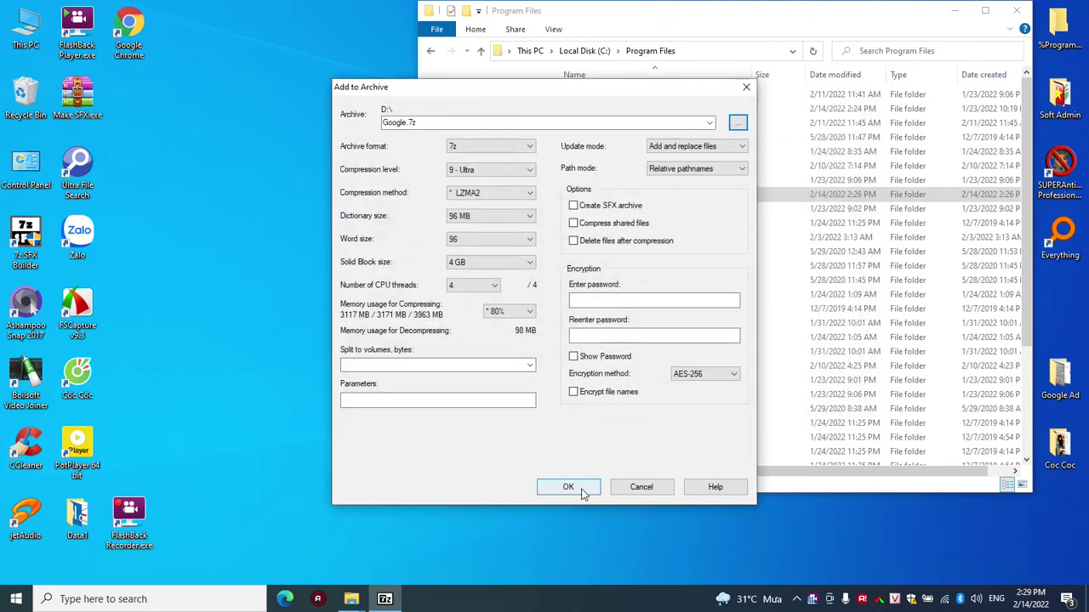
# Change the save location of Google.7z to the Desktop and start the compression.
pyautogui.click(709, 122)
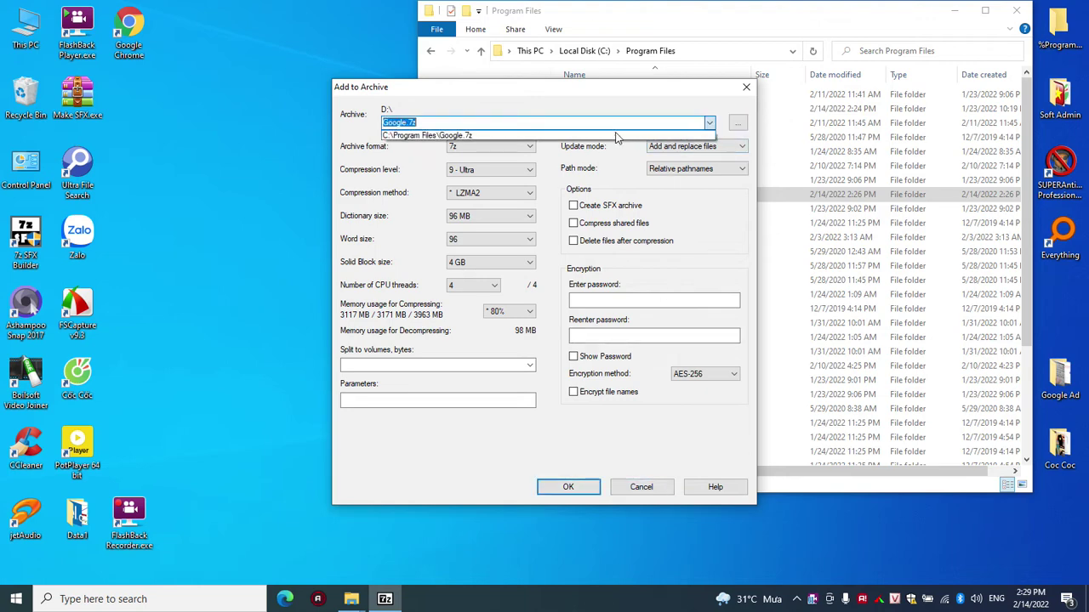
pyautogui.click(736, 125)
pyautogui.click(737, 124)
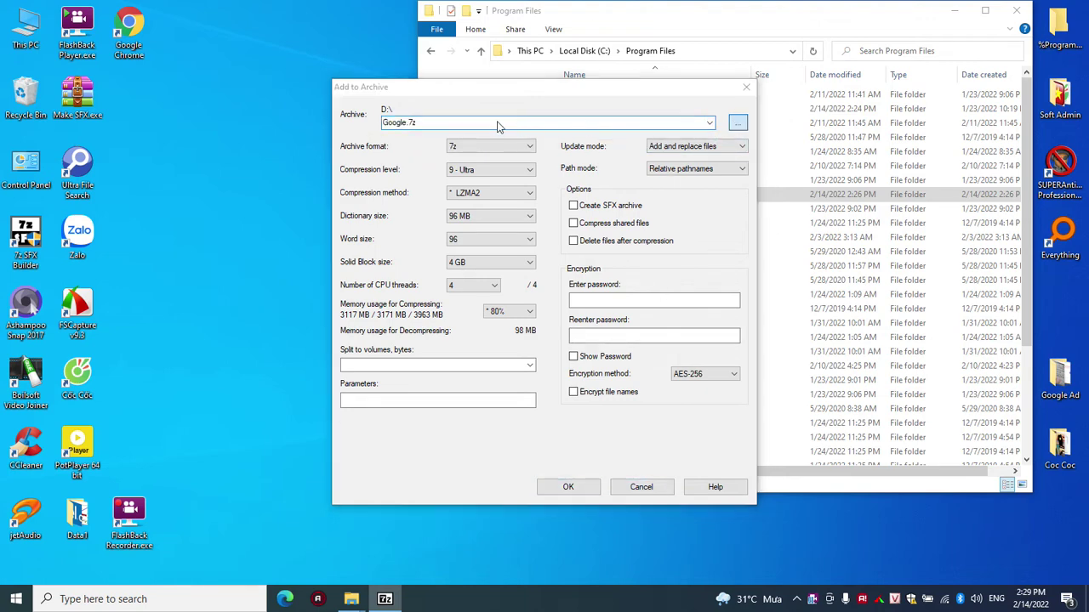
pyautogui.scroll(2, 441, 217)
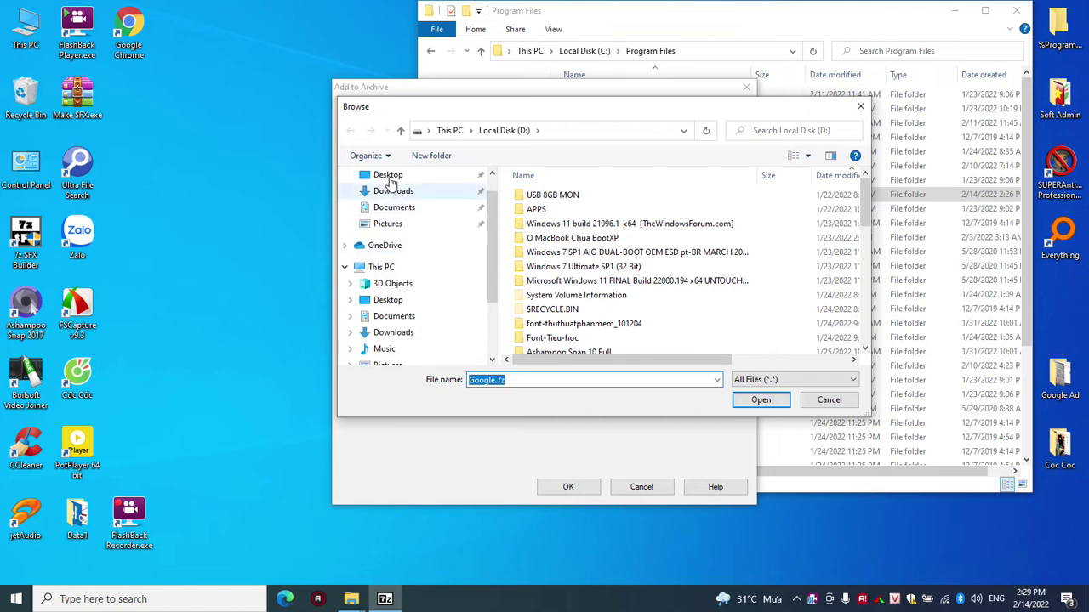
pyautogui.click(388, 176)
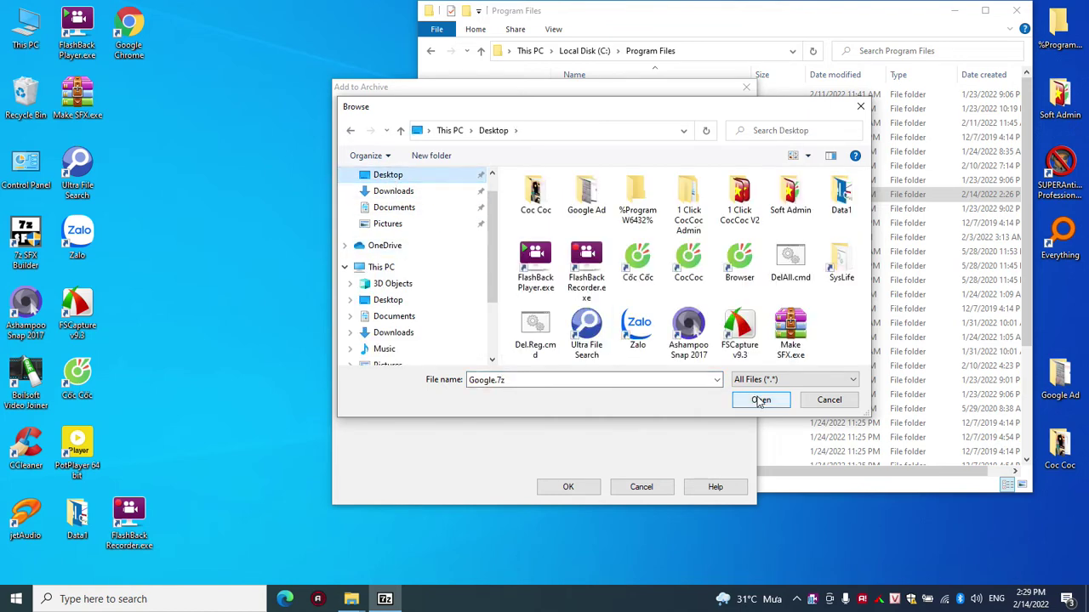
pyautogui.click(757, 400)
pyautogui.click(569, 492)
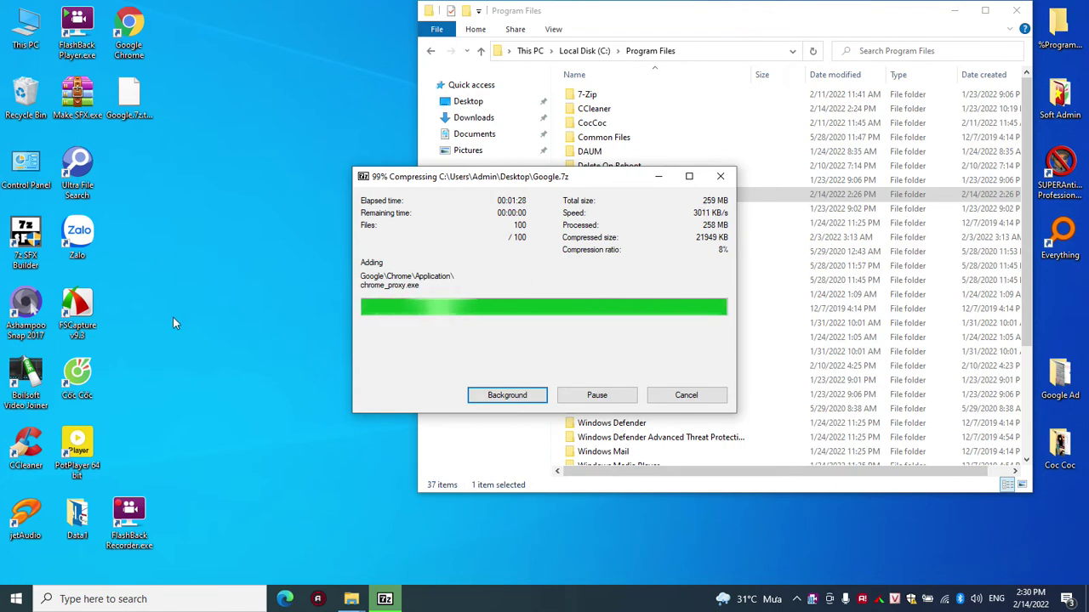
# Launch 7z SFX Builder from the desktop, grant it administrator permission, and put its window away.
pyautogui.click(30, 240)
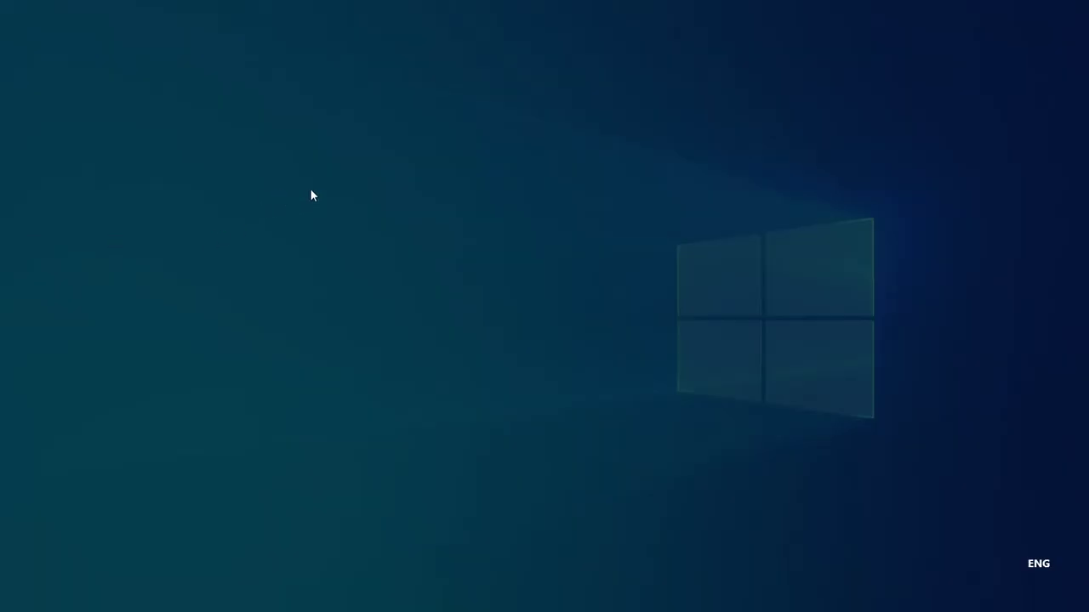
pyautogui.click(469, 397)
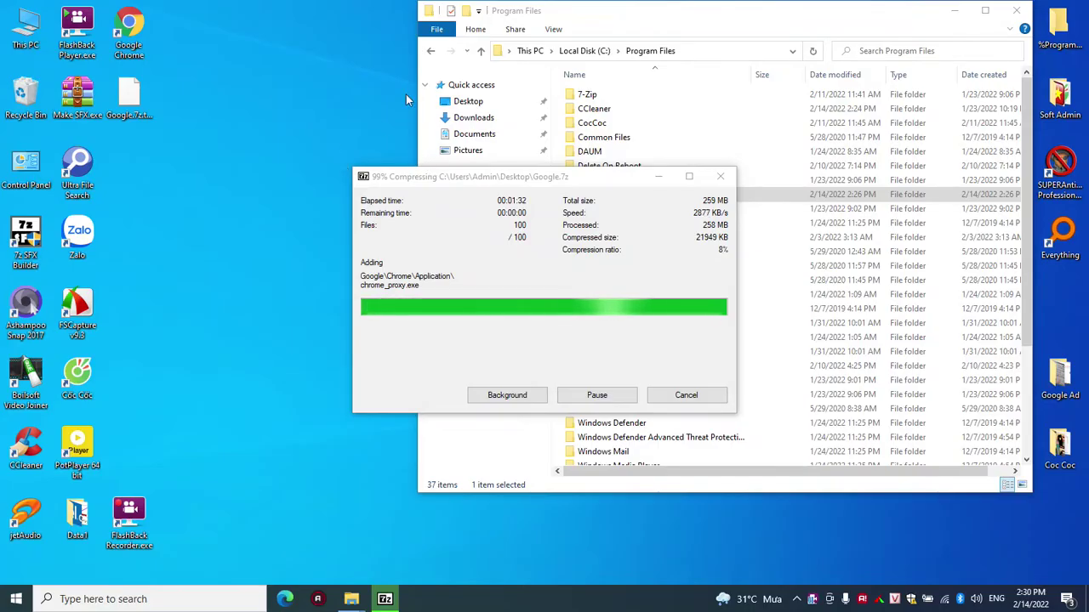
pyautogui.moveTo(287, 185); pyautogui.dragTo(741, 209)
pyautogui.click(929, 207)
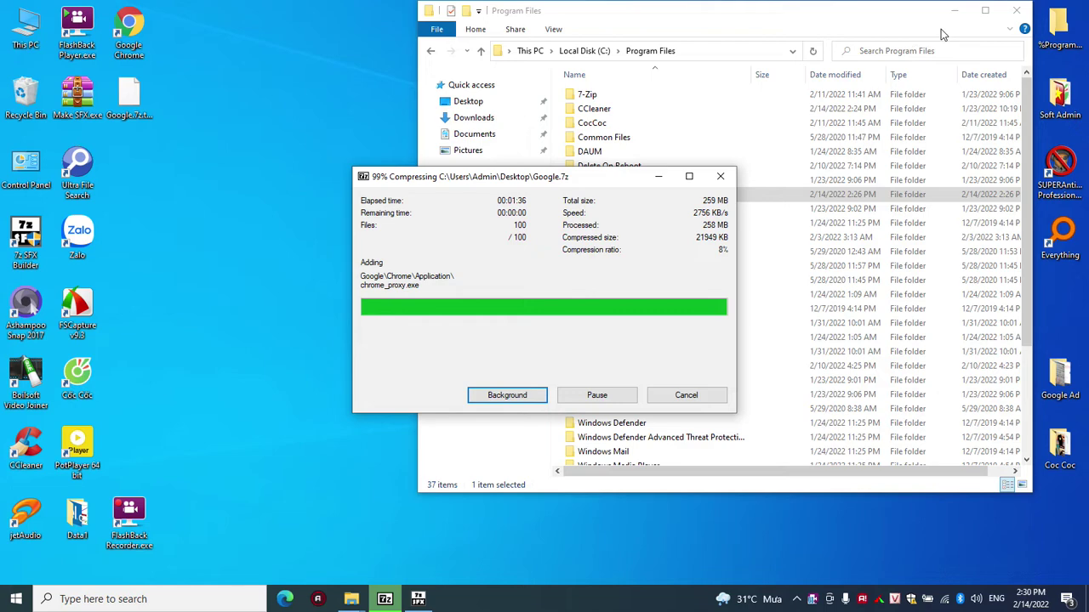
# Minimize the Program Files window, move the compression progress window aside, and open the desktop folder 1 Click CocCoc Admin.
pyautogui.click(956, 16)
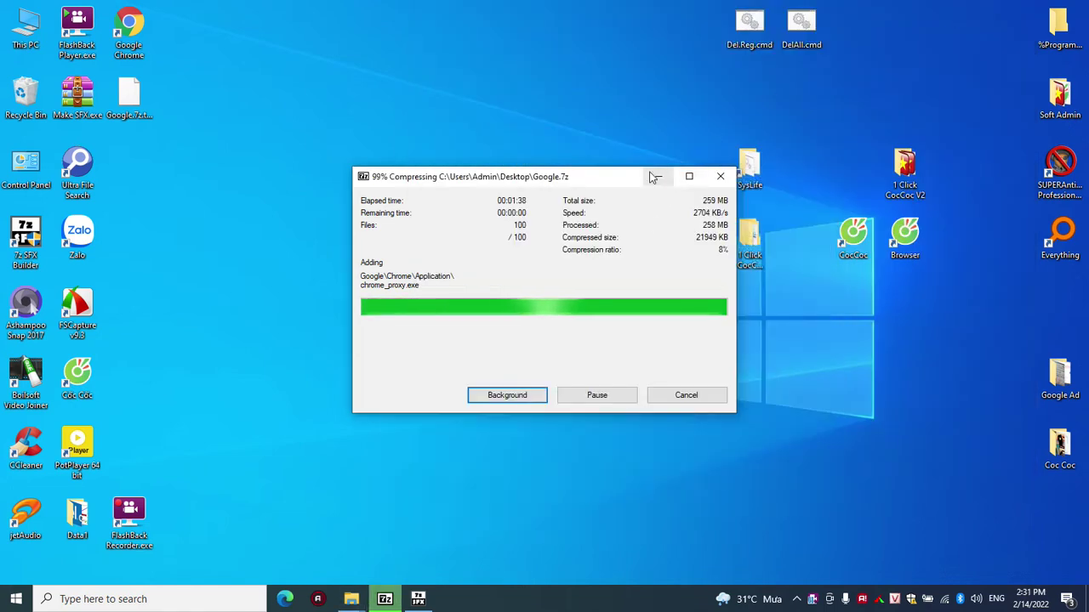
pyautogui.moveTo(580, 180); pyautogui.dragTo(350, 192)
pyautogui.click(863, 292)
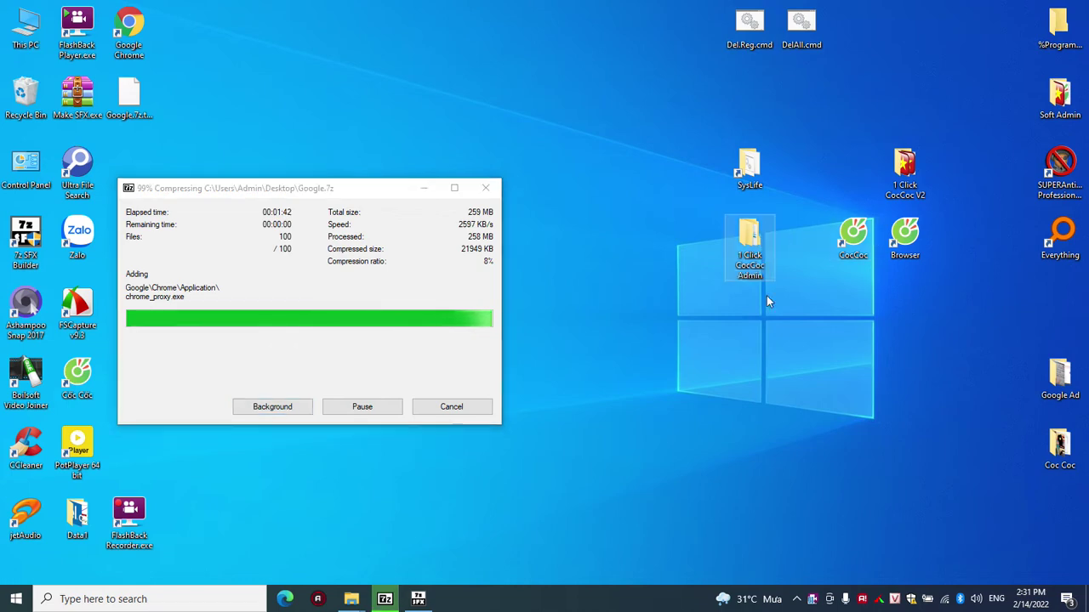
pyautogui.doubleClick(757, 239)
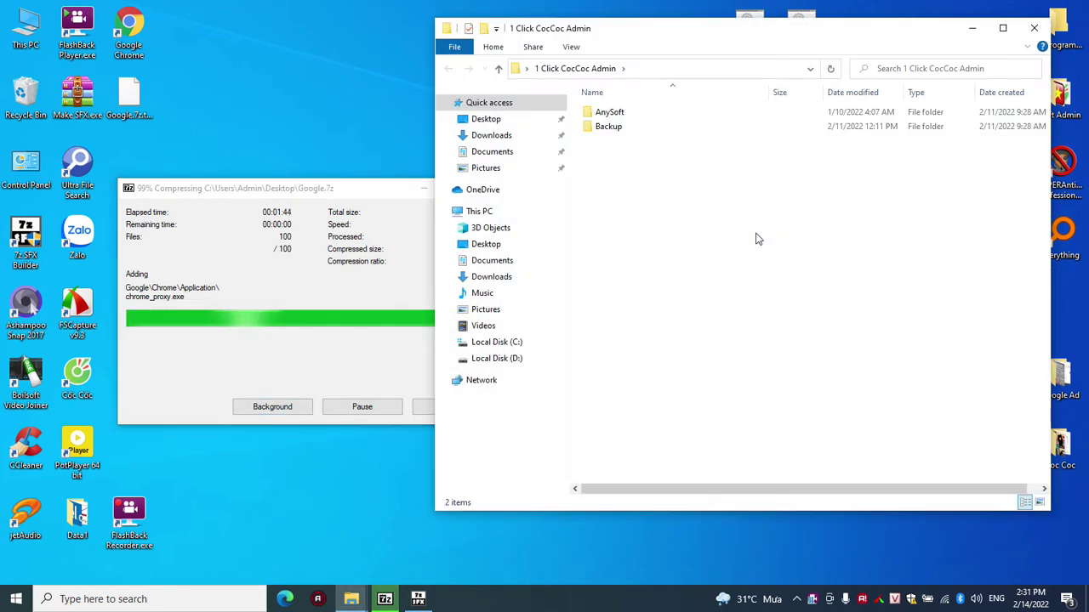
# Review the 1 Click CocCoc commands offered on the desktop and examine the contents of the Backup\CocCoc folder.
pyautogui.rightClick(237, 84)
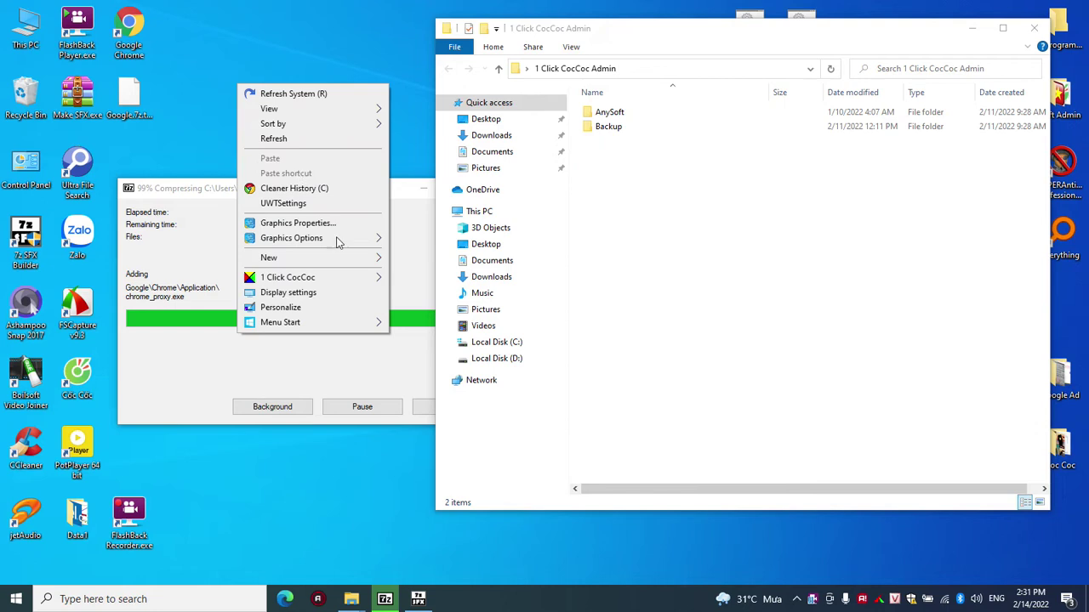
pyautogui.moveTo(323, 282)
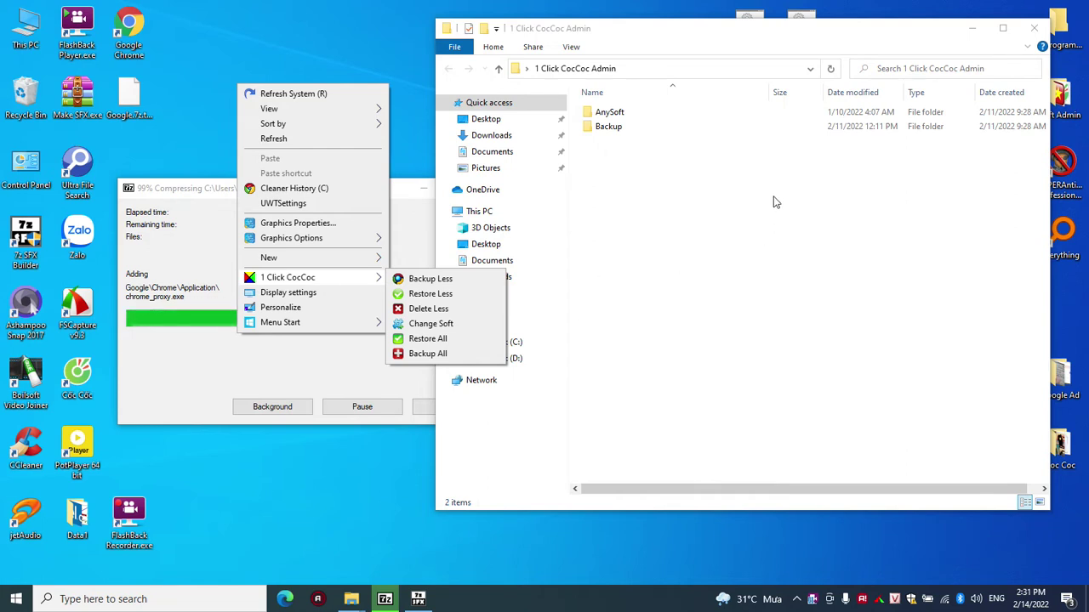
pyautogui.doubleClick(609, 136)
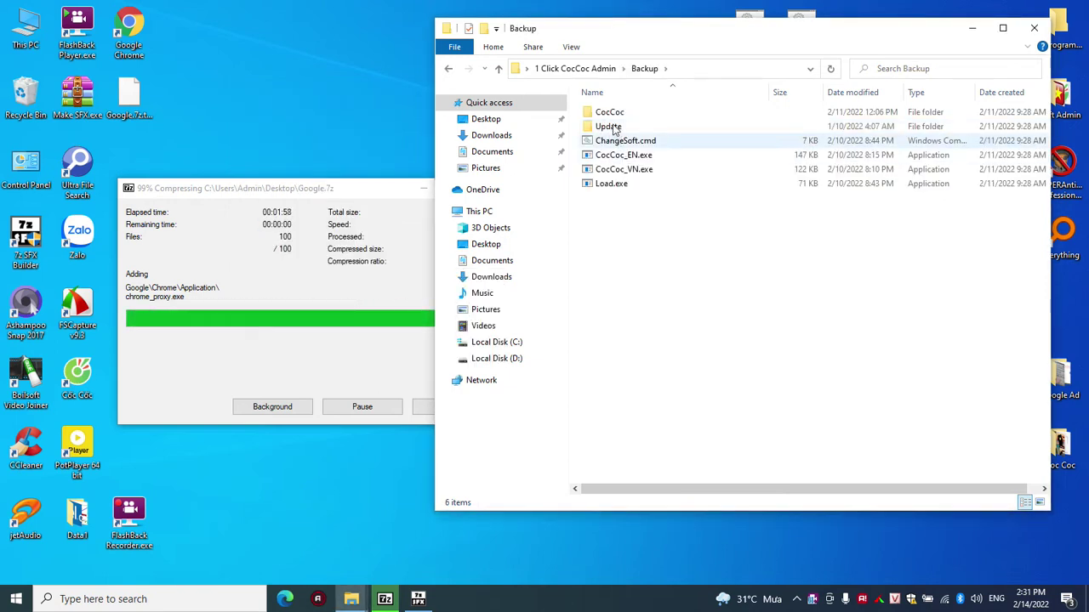
pyautogui.doubleClick(615, 113)
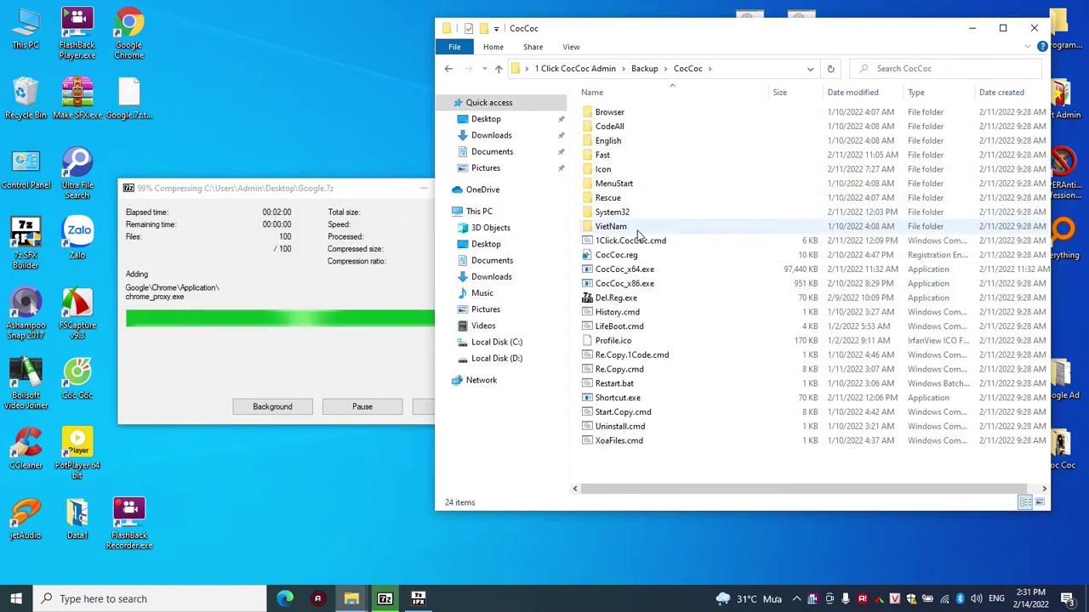
pyautogui.click(600, 69)
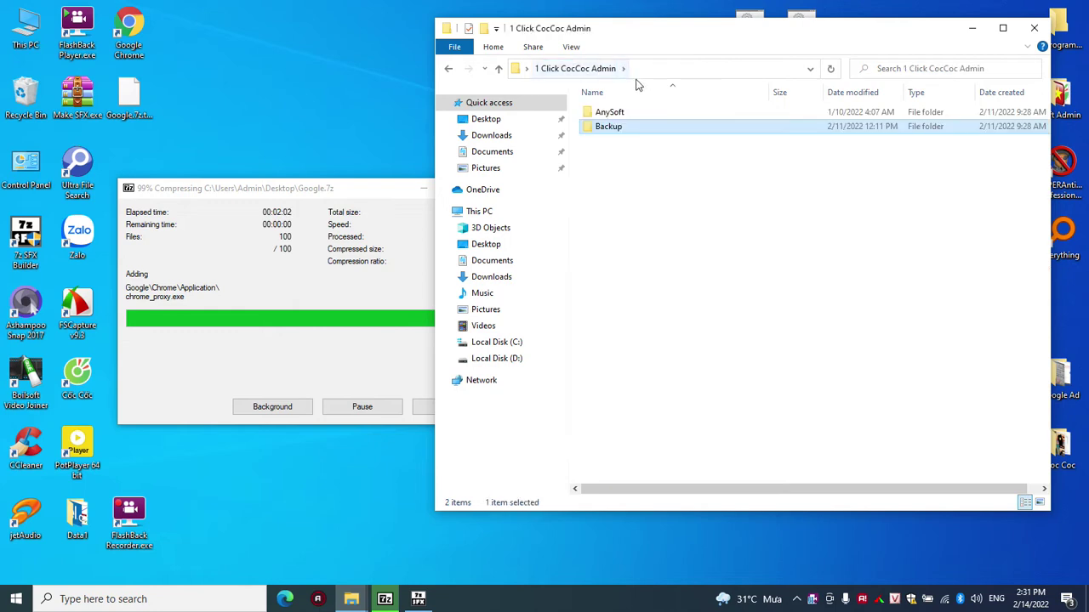
pyautogui.doubleClick(618, 127)
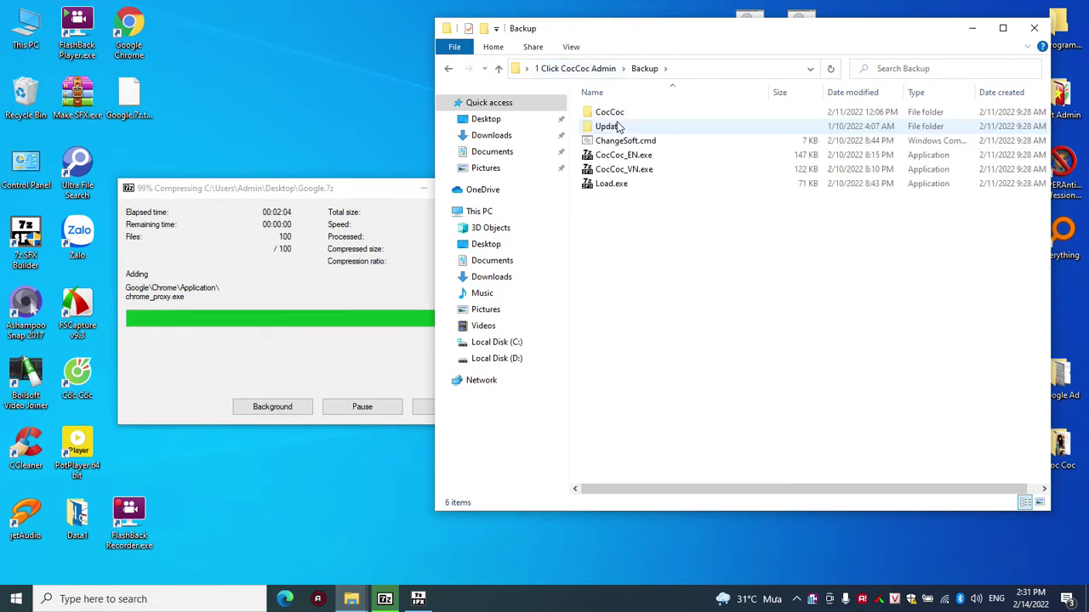
pyautogui.doubleClick(609, 112)
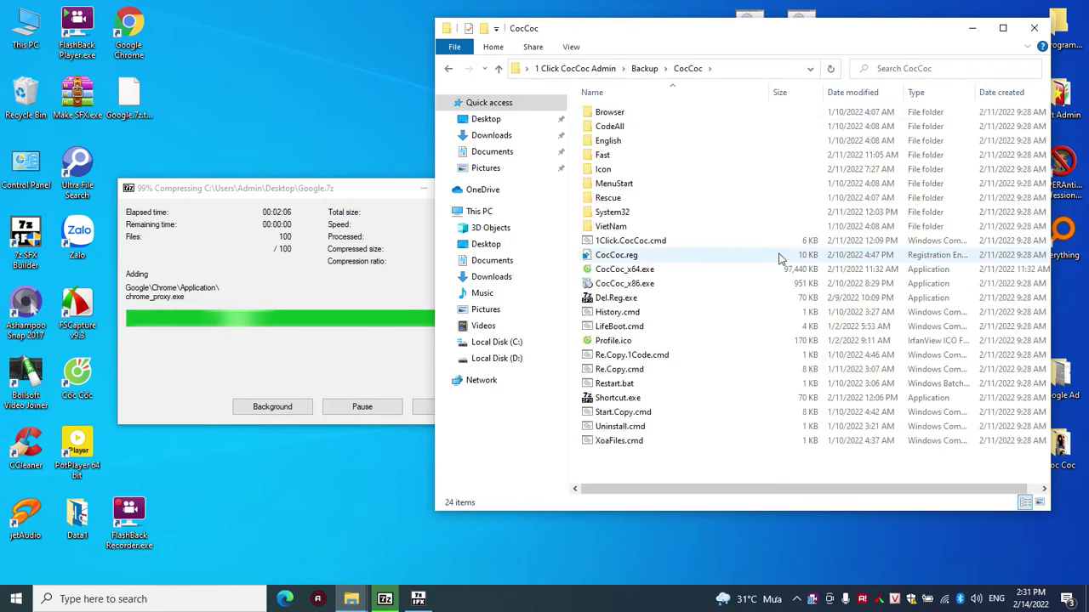
# Create a shortcut to CocCoc_x64.exe inside the CocCoc folder and delete CocCoc_x64.exe itself.
pyautogui.click(628, 272)
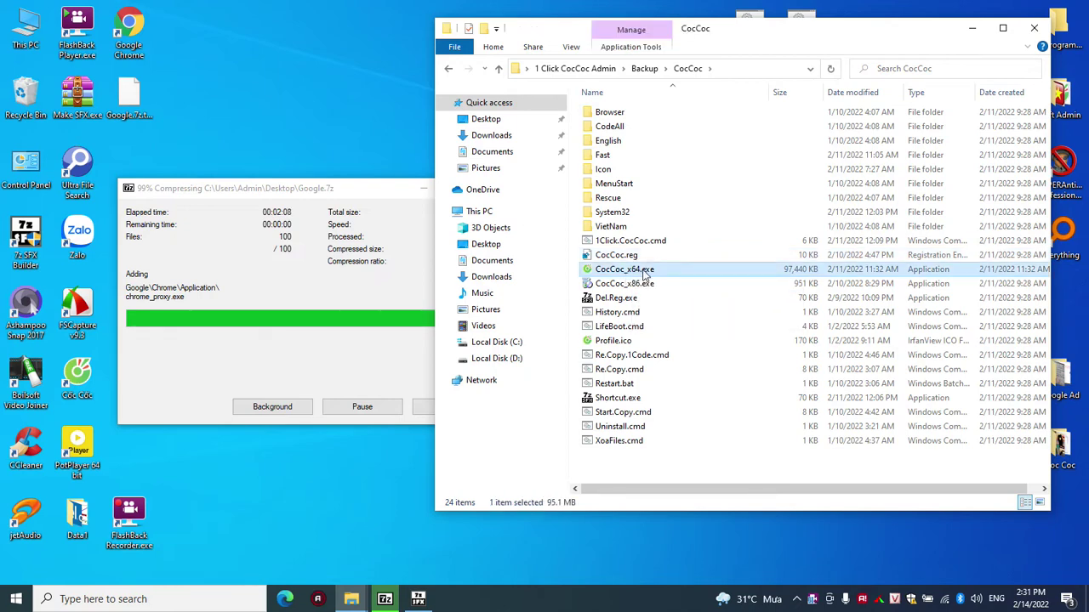
pyautogui.rightClick(644, 268)
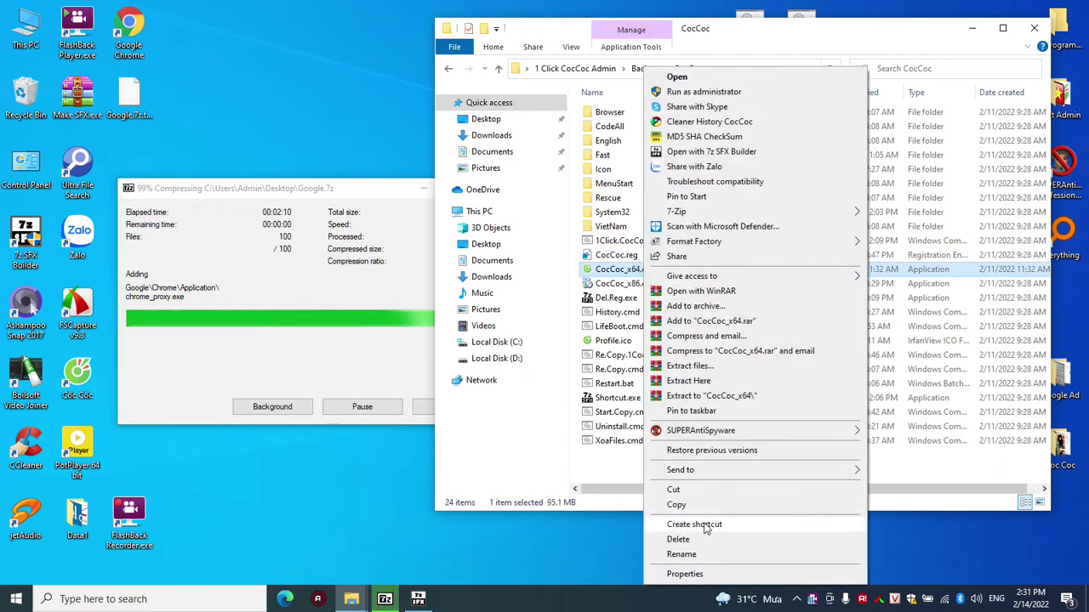
pyautogui.click(676, 527)
pyautogui.rightClick(632, 271)
pyautogui.click(680, 541)
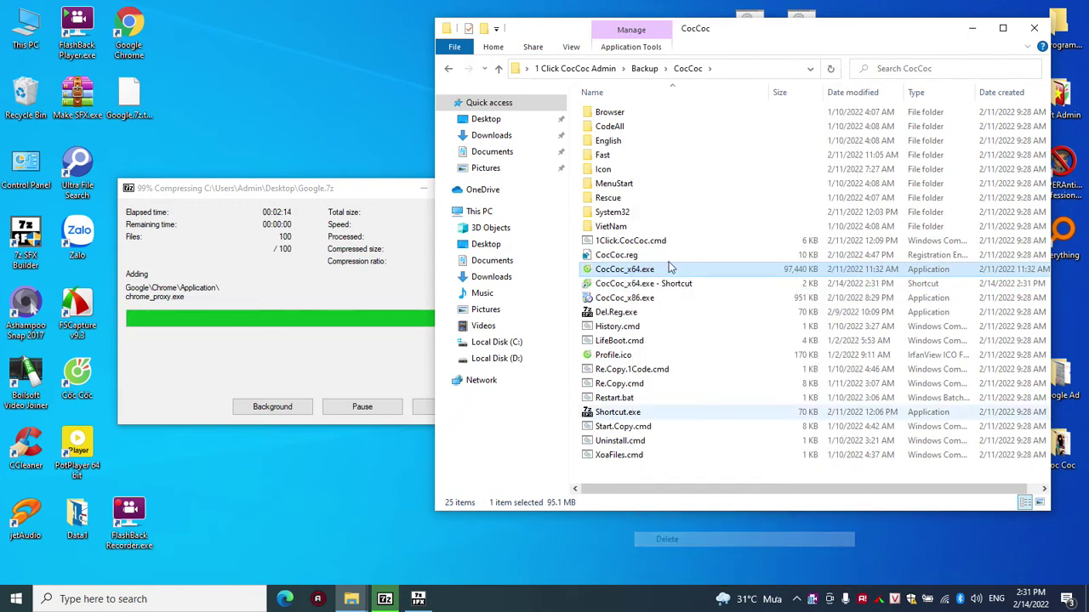
# Return to the Backup folder of 1 Click CocCoc Admin and duplicate the CocCoc folder in place.
pyautogui.click(593, 71)
pyautogui.click(647, 173)
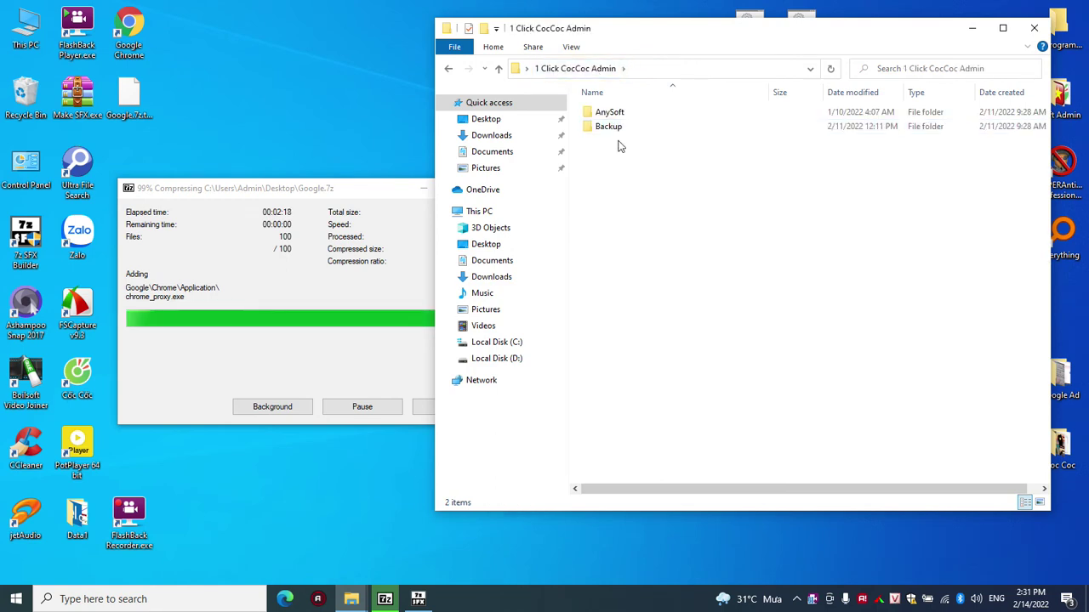
pyautogui.click(604, 127)
pyautogui.doubleClick(603, 128)
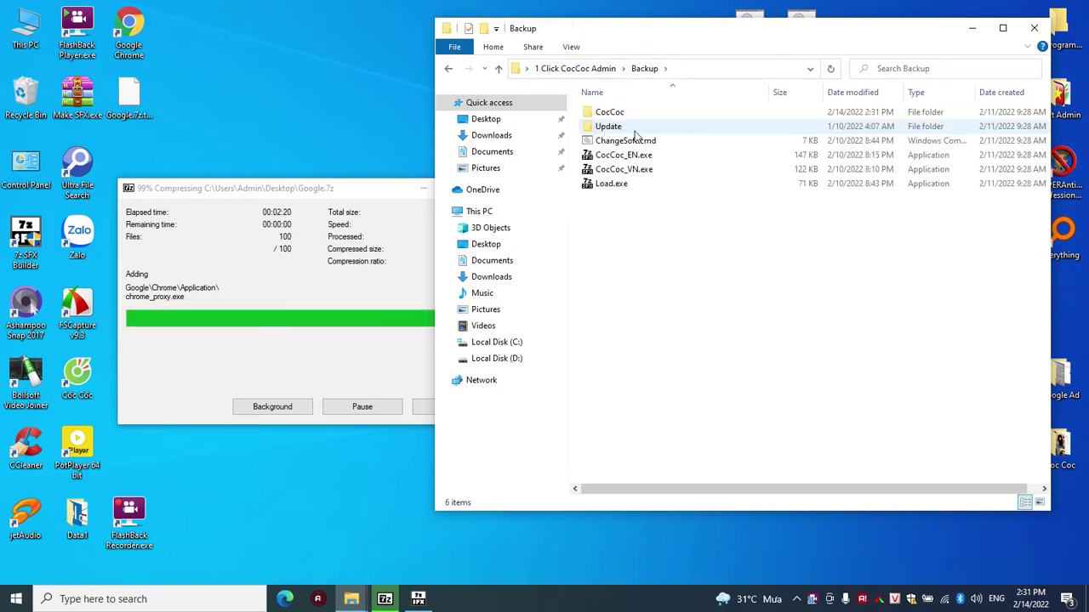
pyautogui.click(612, 117)
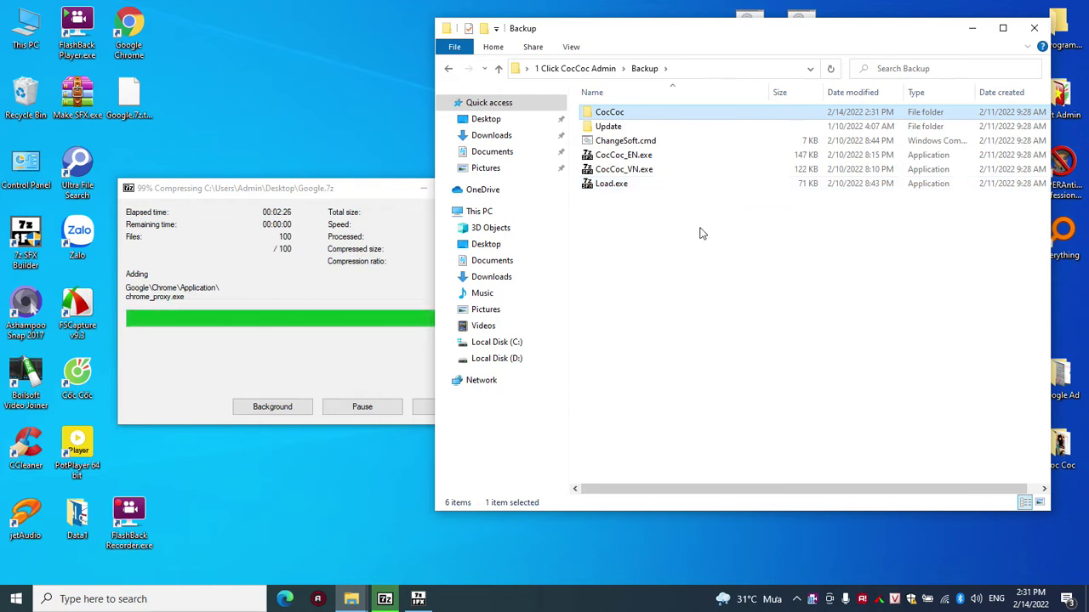
pyautogui.hotkey('ctrl', 'c')
pyautogui.hotkey('ctrl', 'v')
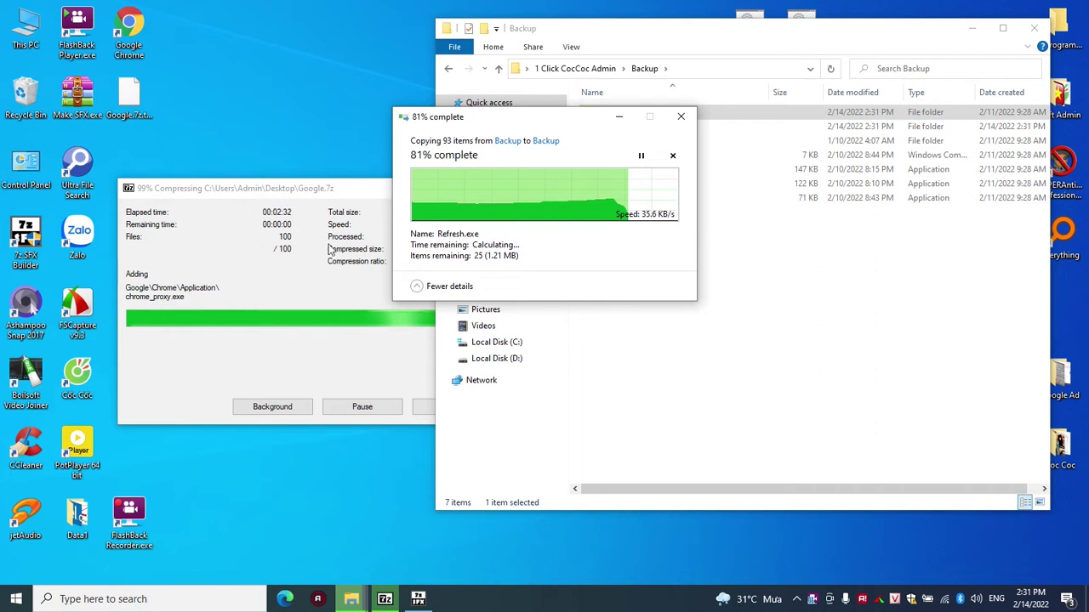
# Stop and discard the BB FlashBack screen recording, and dismiss the performance warning with its don't-show-again option enabled.
pyautogui.click(812, 600)
pyautogui.rightClick(812, 600)
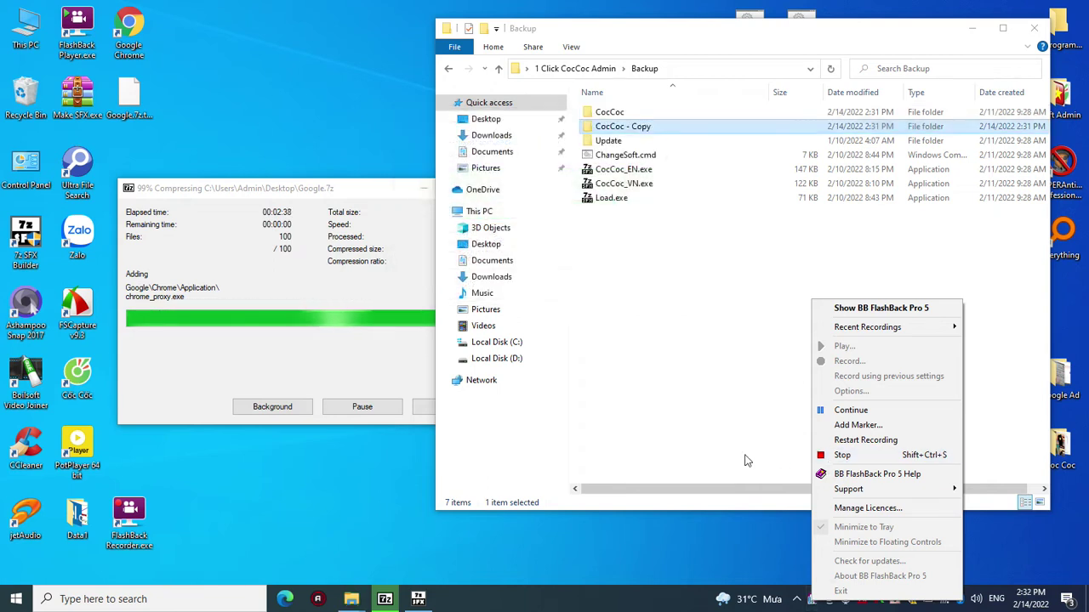
pyautogui.click(856, 459)
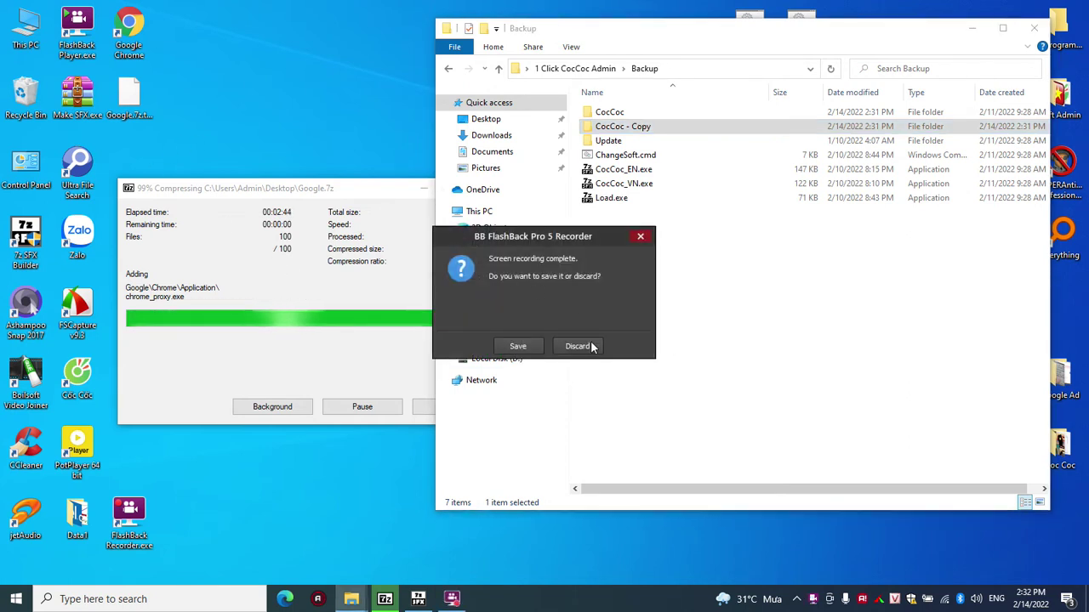
pyautogui.click(639, 236)
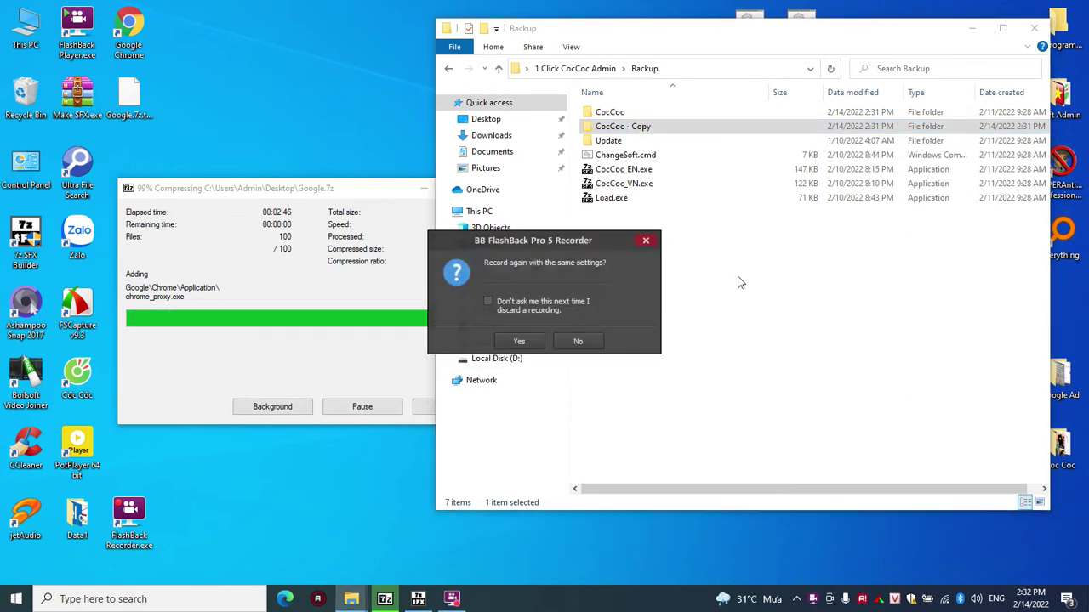
pyautogui.click(489, 302)
pyautogui.click(519, 339)
pyautogui.click(528, 333)
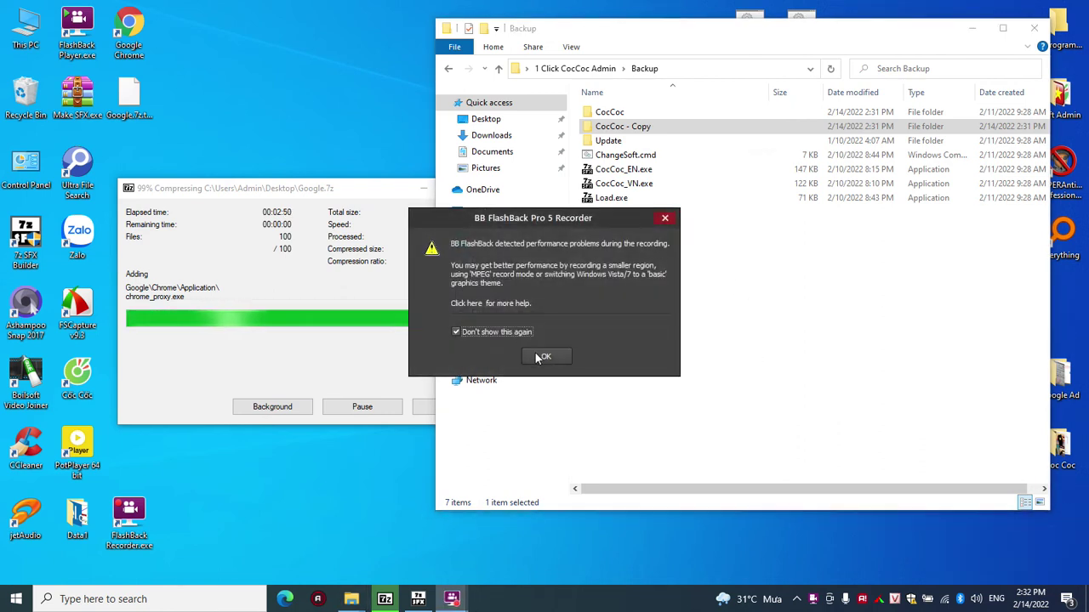
pyautogui.click(546, 357)
# Exit the BB FlashBack recorder and check the hidden notification area icons.
pyautogui.rightClick(813, 600)
pyautogui.click(842, 587)
pyautogui.click(799, 602)
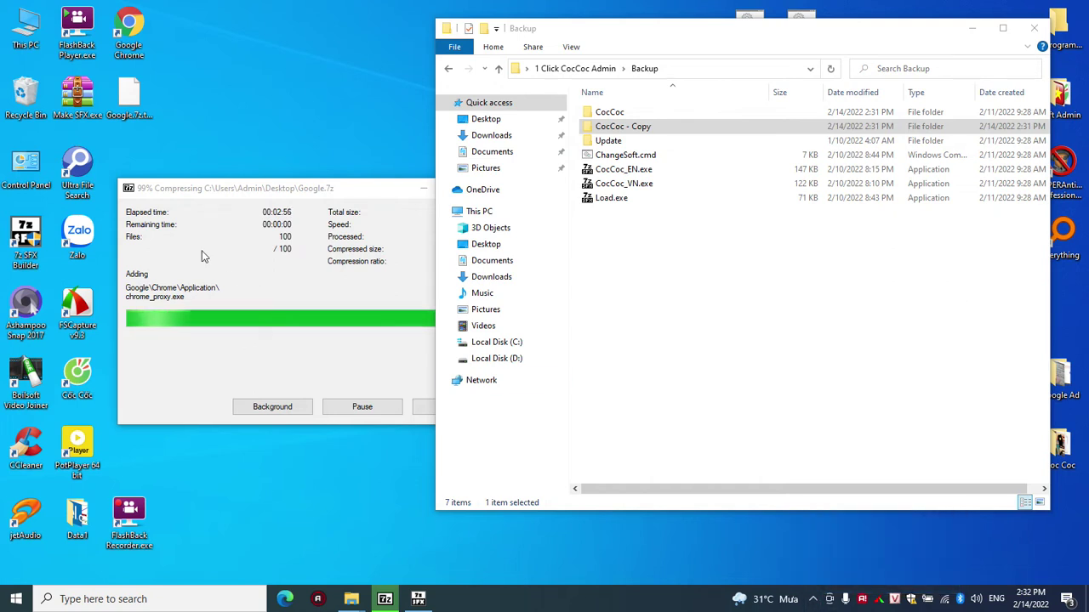
pyautogui.click(812, 600)
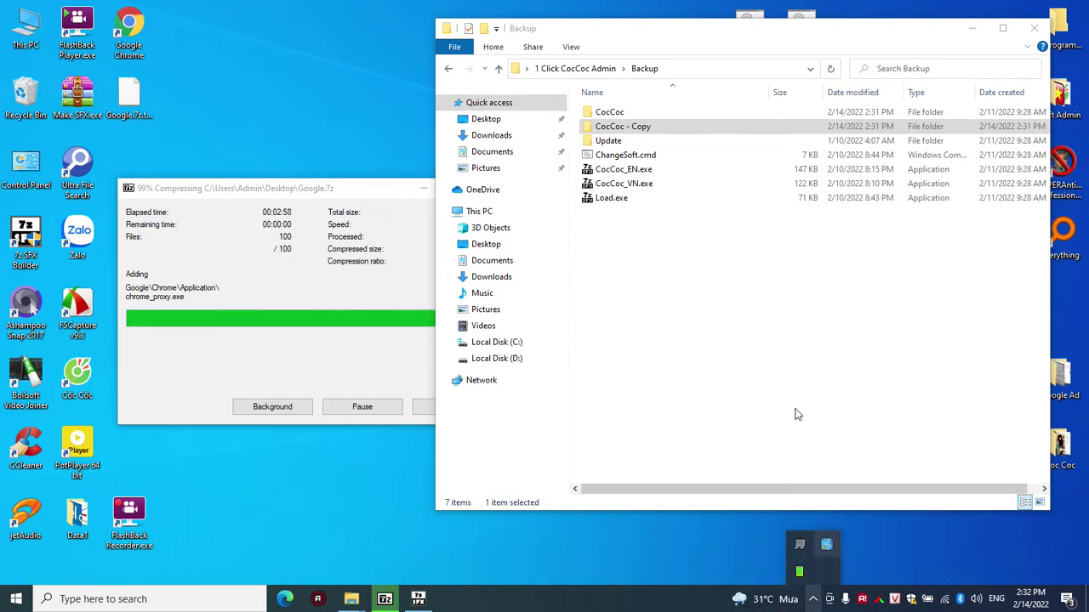
# Rename the duplicated CocCoc folder in Backup as Chrome.
pyautogui.click(623, 128)
pyautogui.write('Chrome')
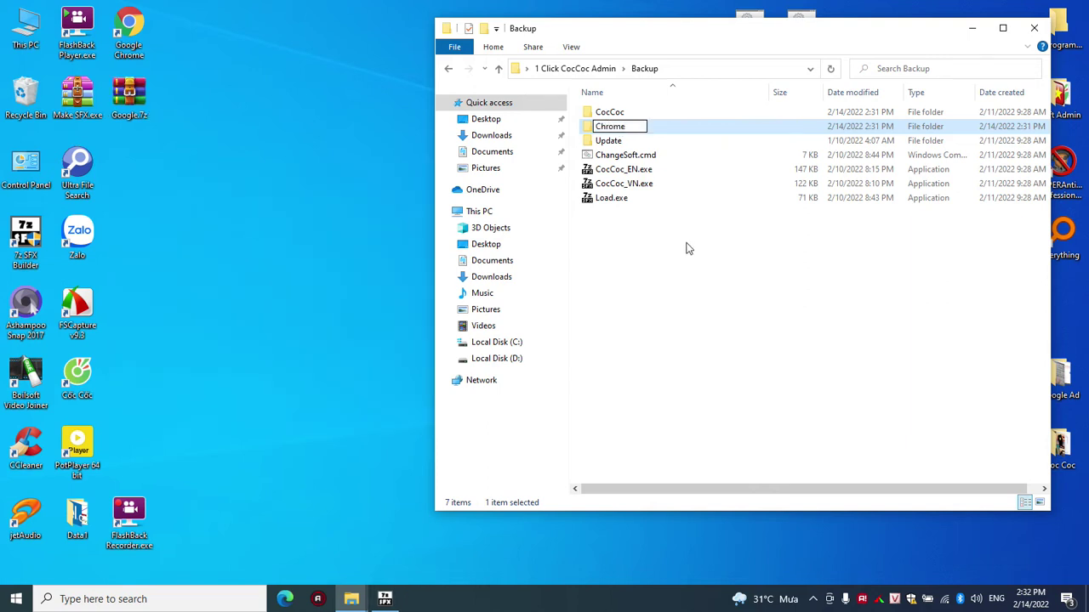
pyautogui.press('Return')
# Check the file size of Google.7z on the desktop and the installed Google Chrome version on its About page.
pyautogui.click(132, 93)
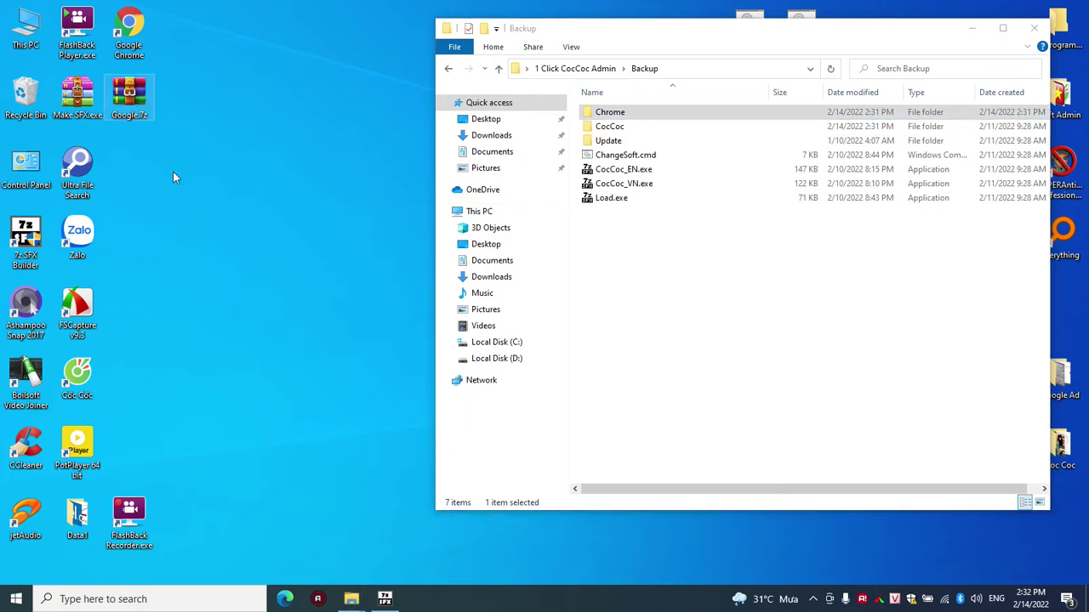
pyautogui.moveTo(137, 99)
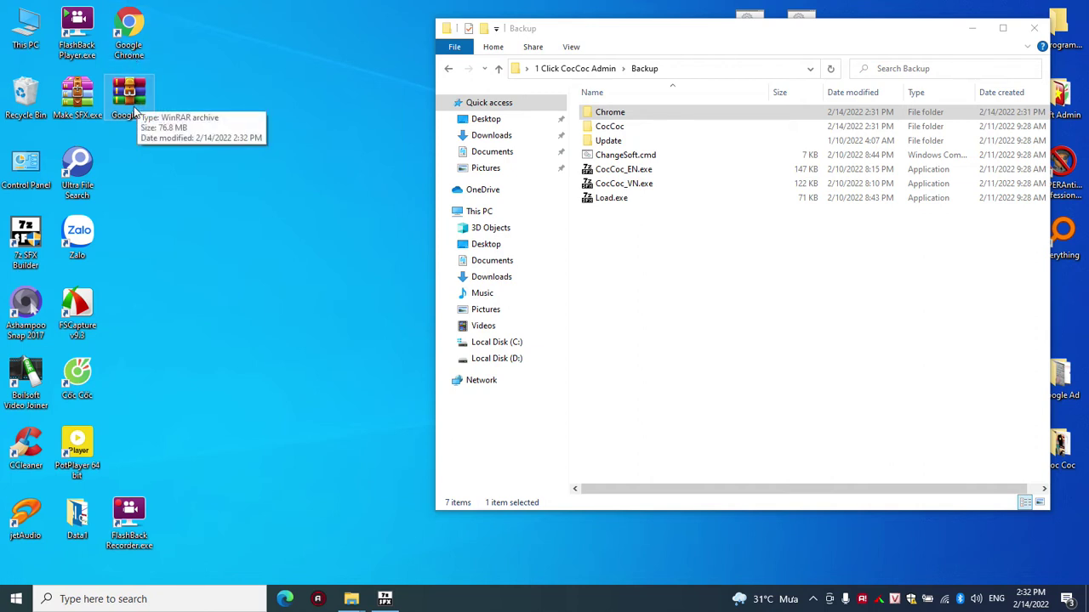
pyautogui.doubleClick(141, 28)
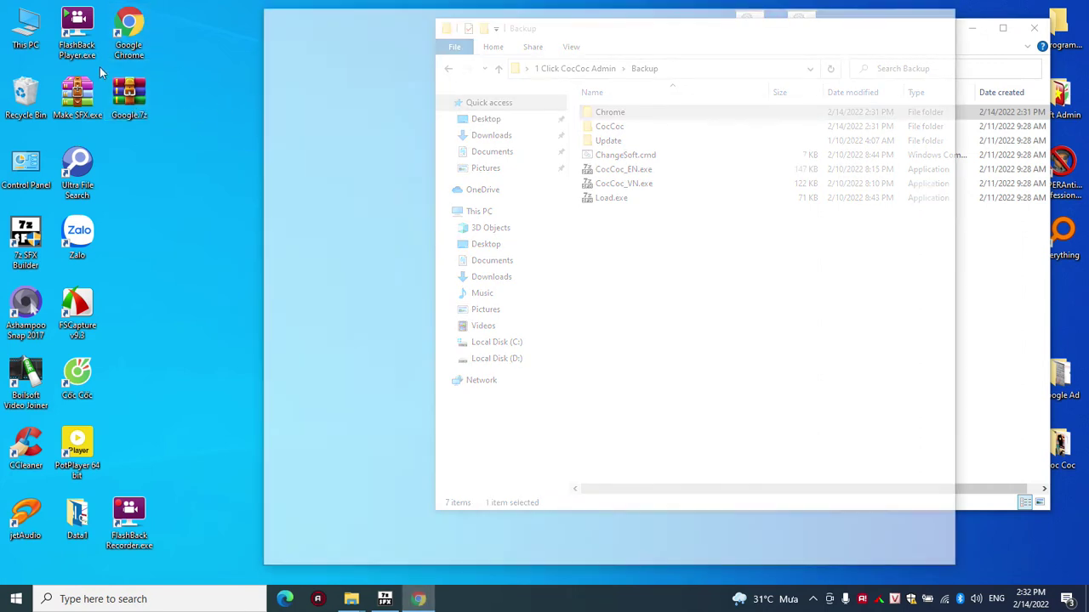
pyautogui.click(947, 45)
pyautogui.click(784, 282)
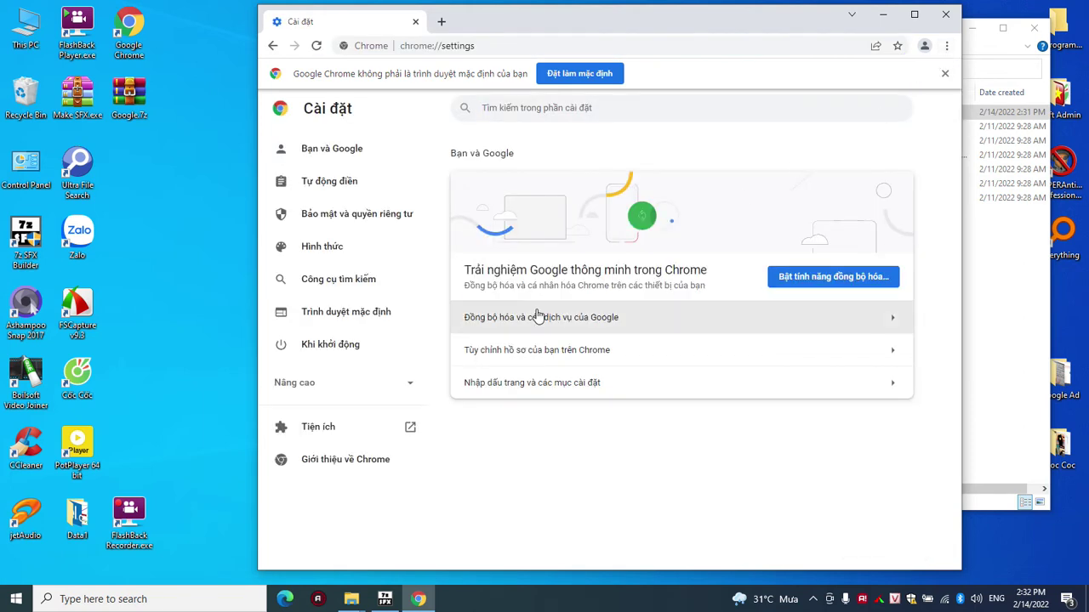
pyautogui.click(352, 462)
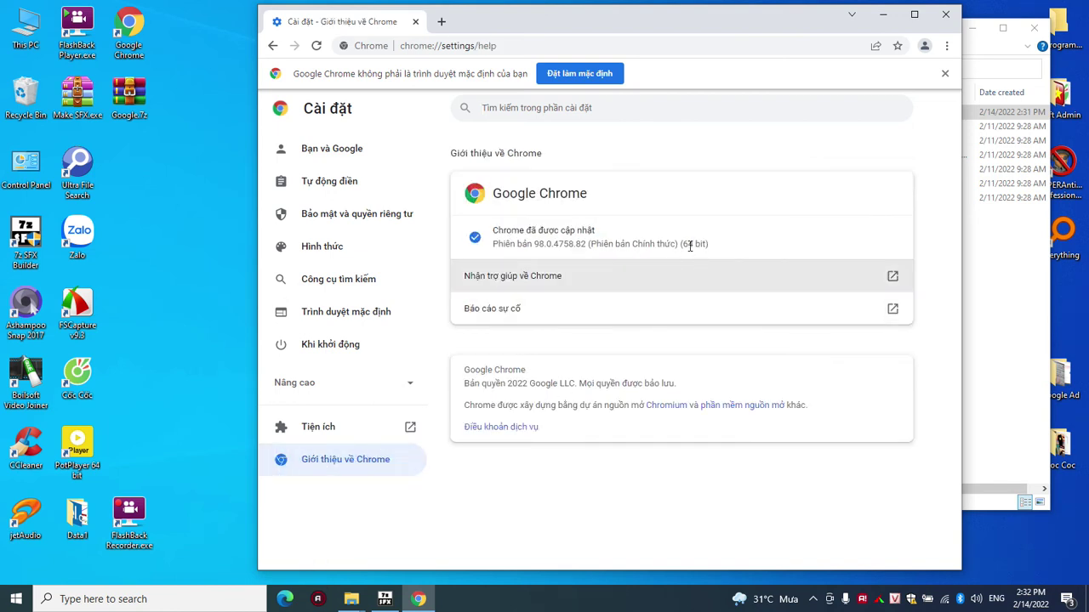
pyautogui.click(945, 15)
pyautogui.click(188, 155)
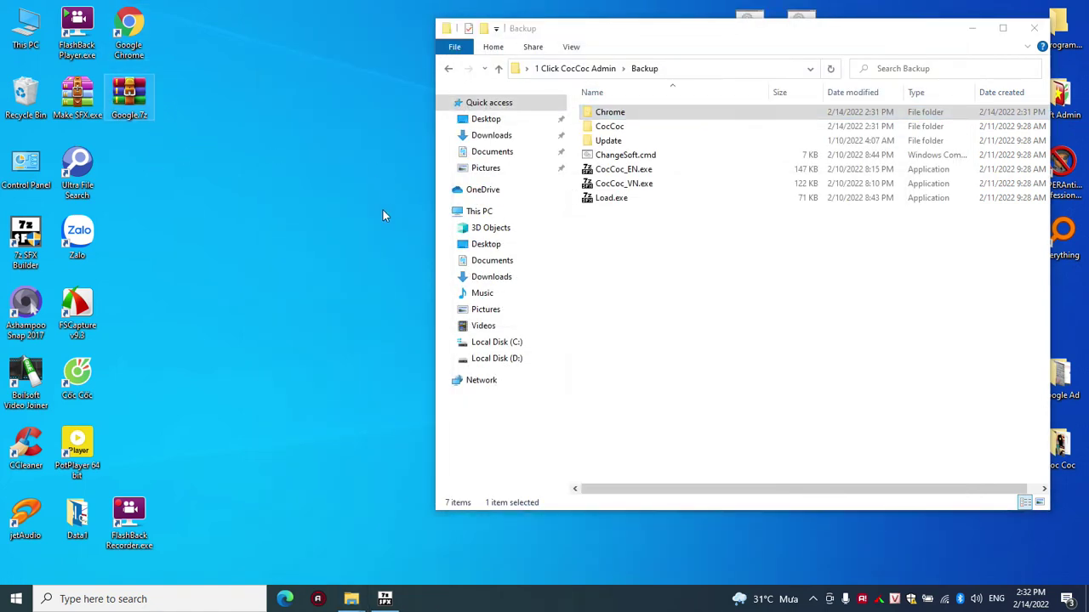
pyautogui.click(729, 261)
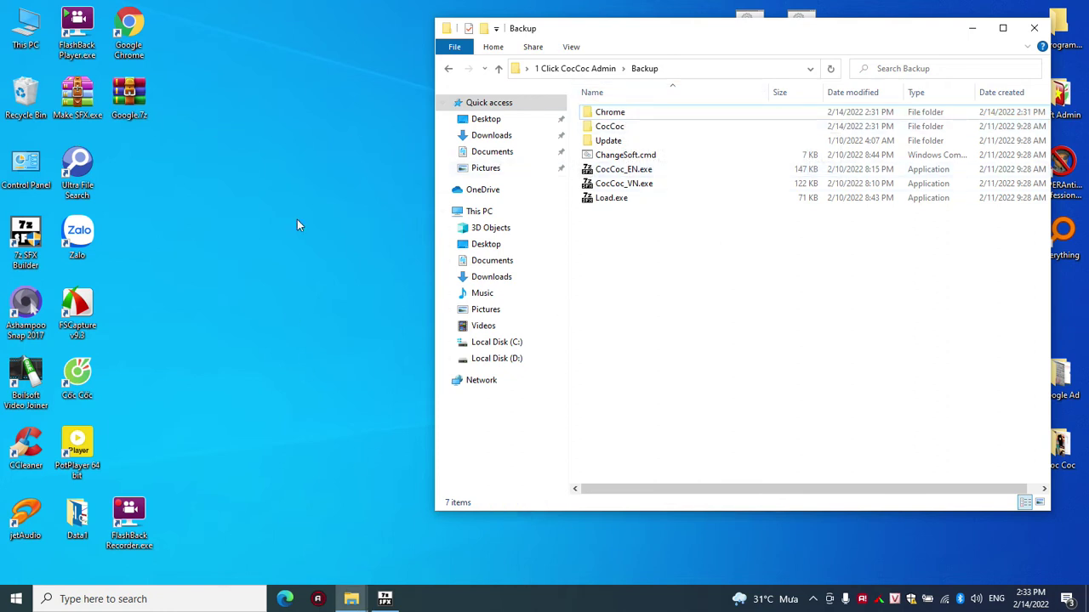
# Bring up the 7z SFX Builder window, move it beside the Backup folder contents, and minimize it.
pyautogui.click(128, 102)
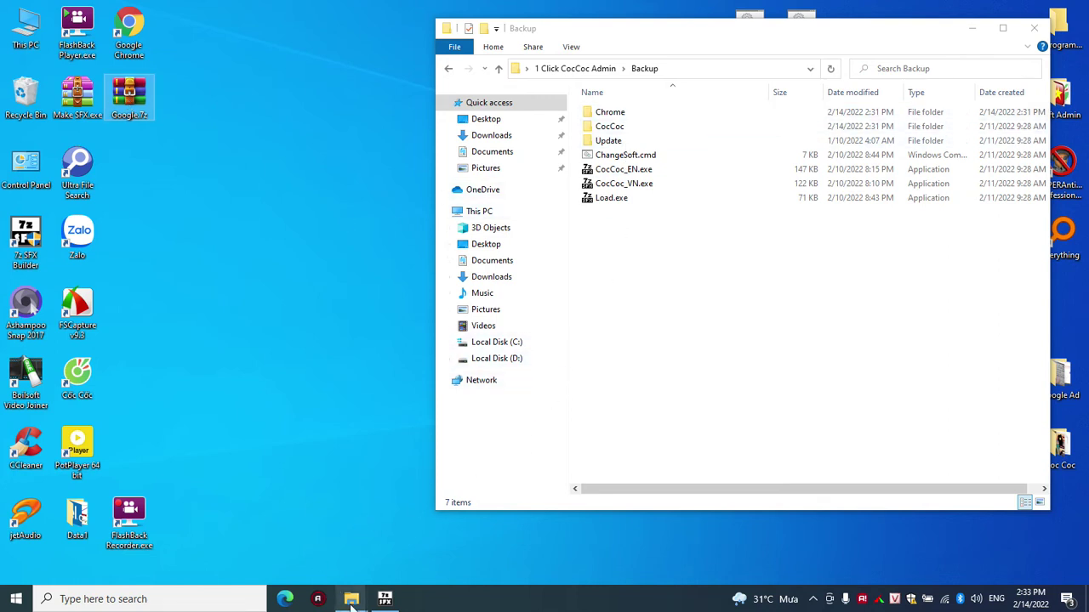
pyautogui.moveTo(352, 603)
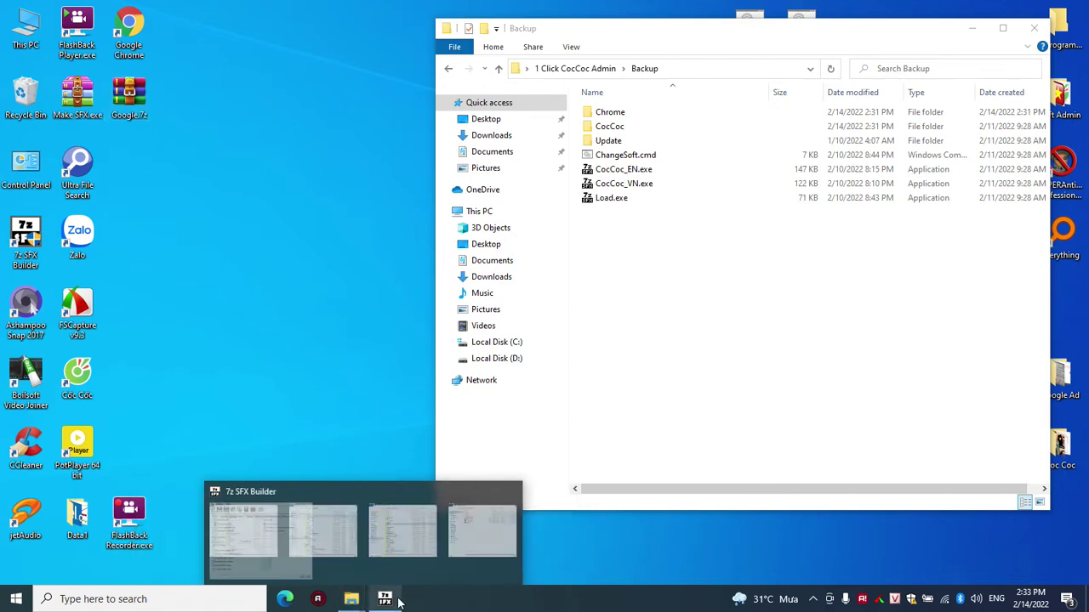
pyautogui.click(385, 599)
pyautogui.moveTo(787, 221); pyautogui.dragTo(420, 239)
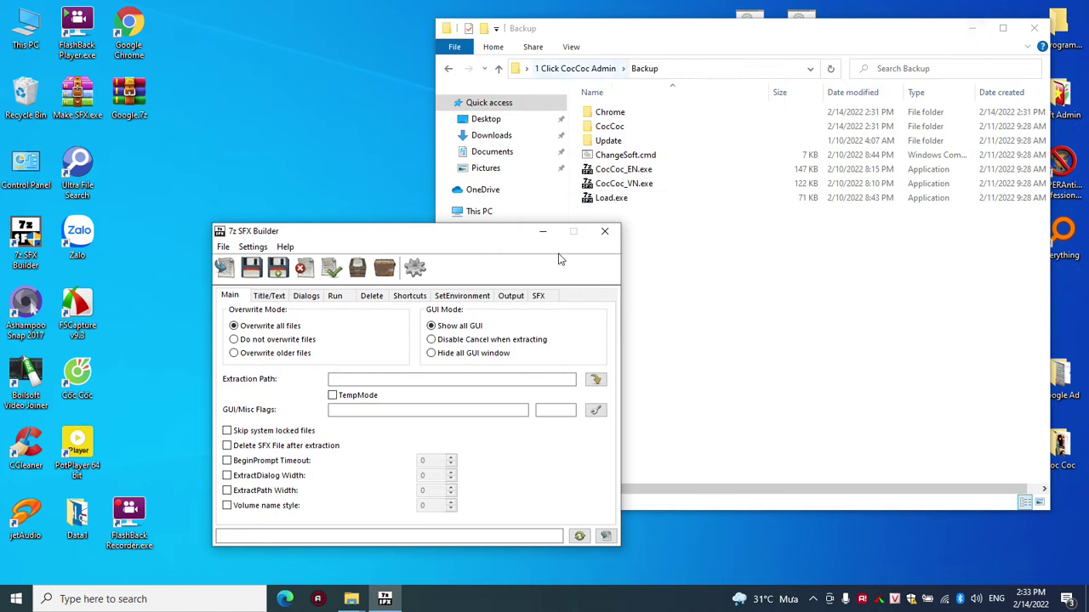
pyautogui.click(534, 238)
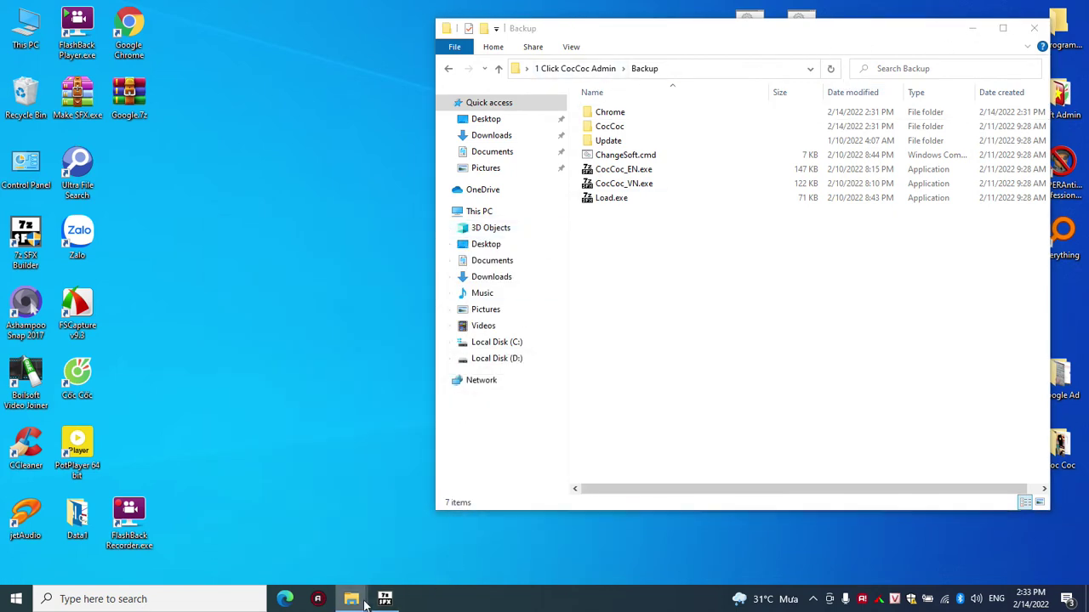
# Open the archive 1 Click CocCoc V2 Admin.exe from Local Disk (C:) with WinRAR.
pyautogui.moveTo(351, 599)
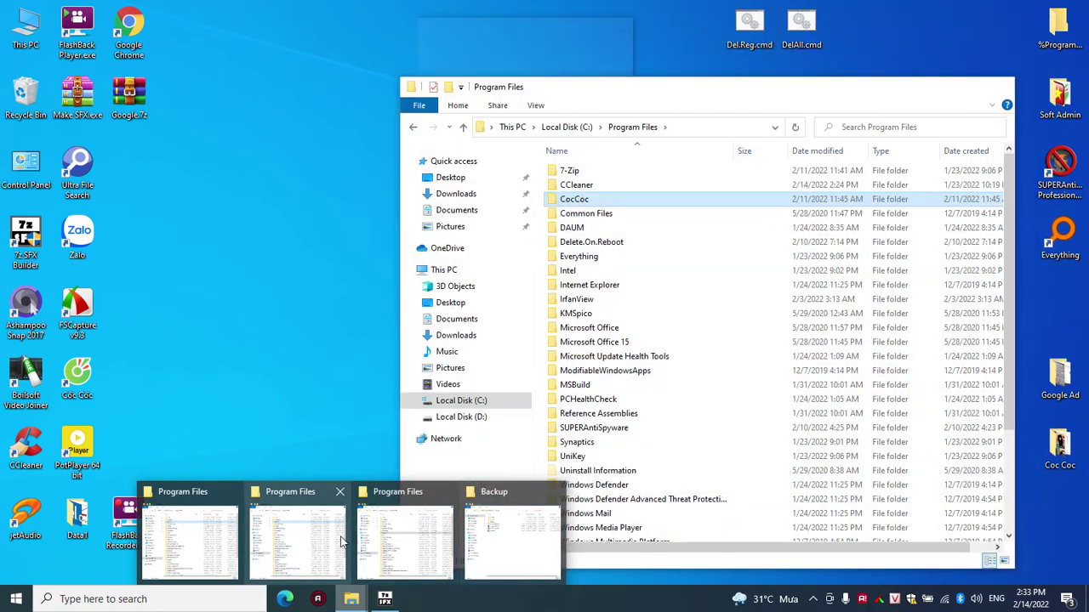
pyautogui.click(340, 541)
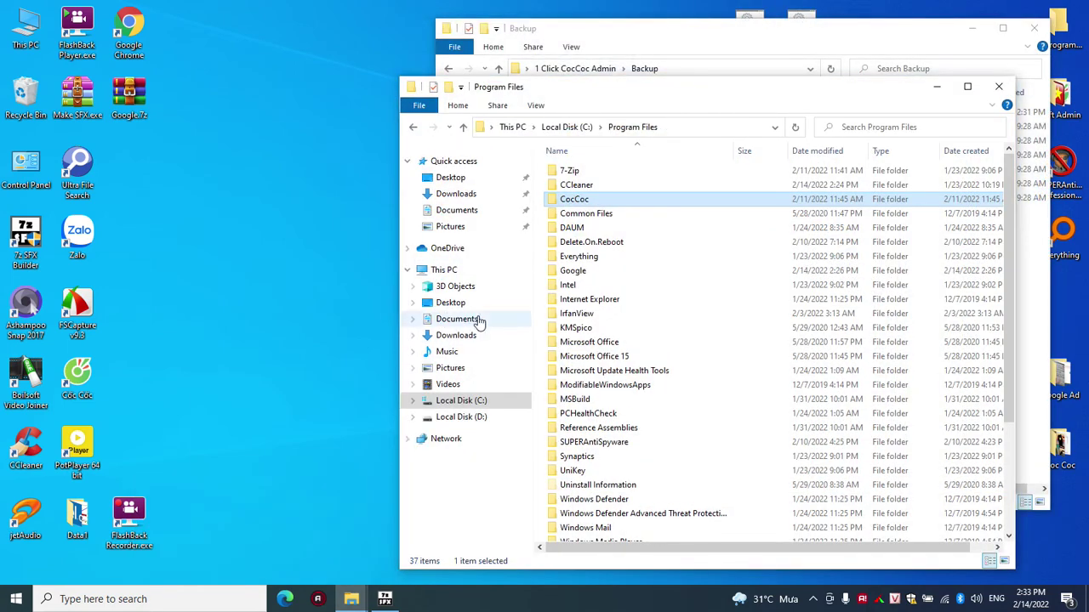
pyautogui.click(464, 400)
pyautogui.click(596, 456)
pyautogui.scroll(-5, 687, 440)
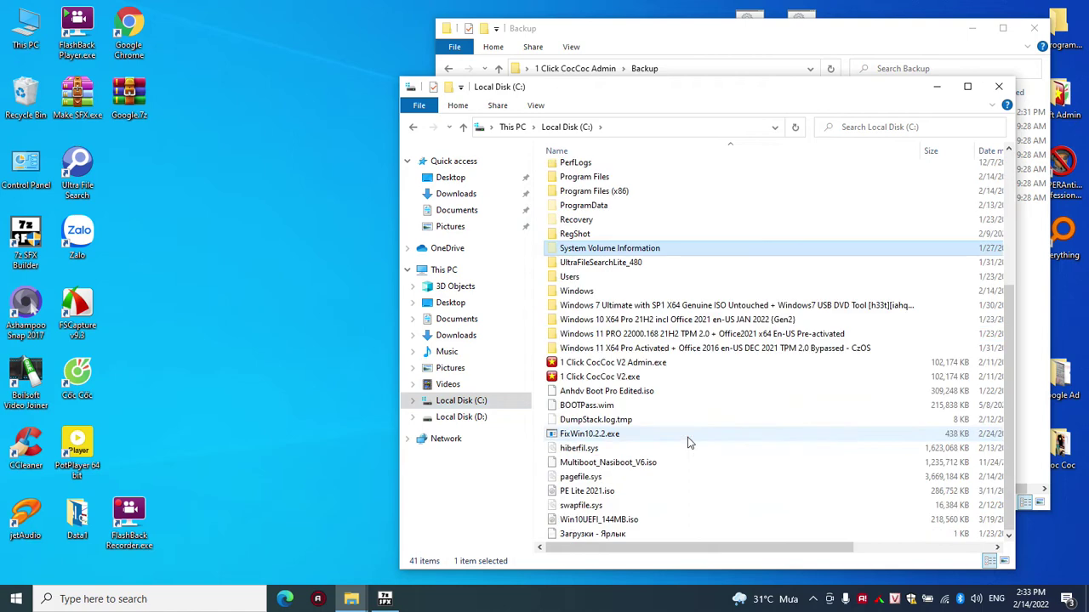
pyautogui.click(619, 376)
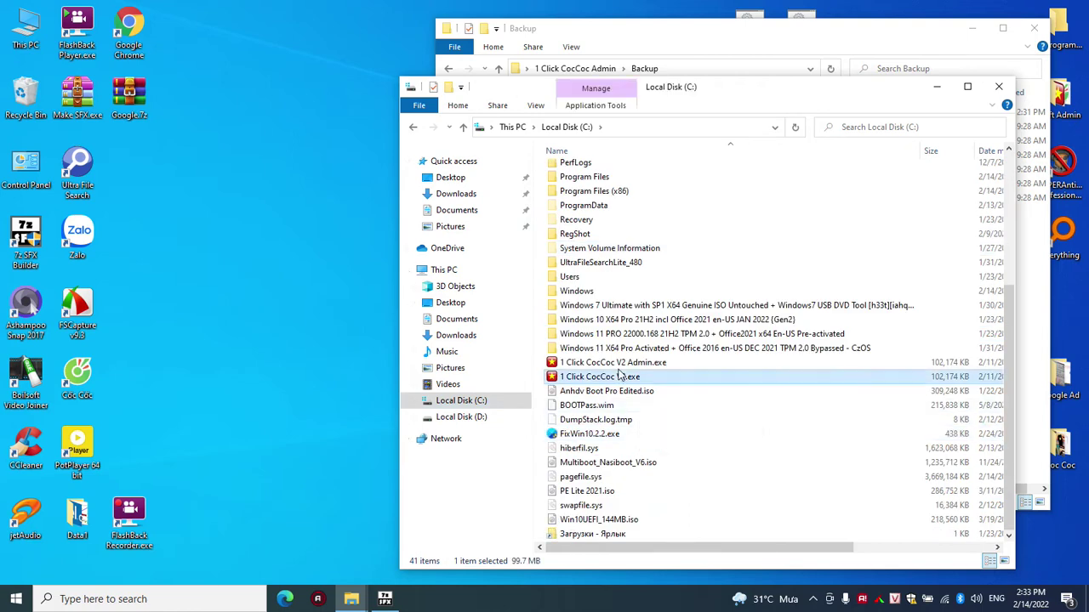
pyautogui.rightClick(648, 366)
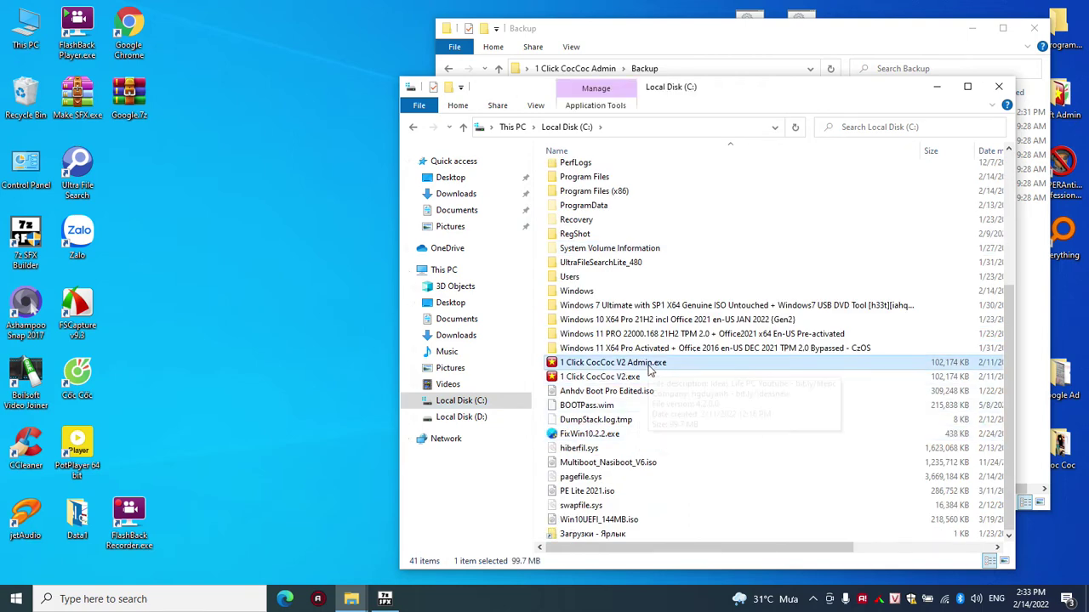
pyautogui.click(707, 278)
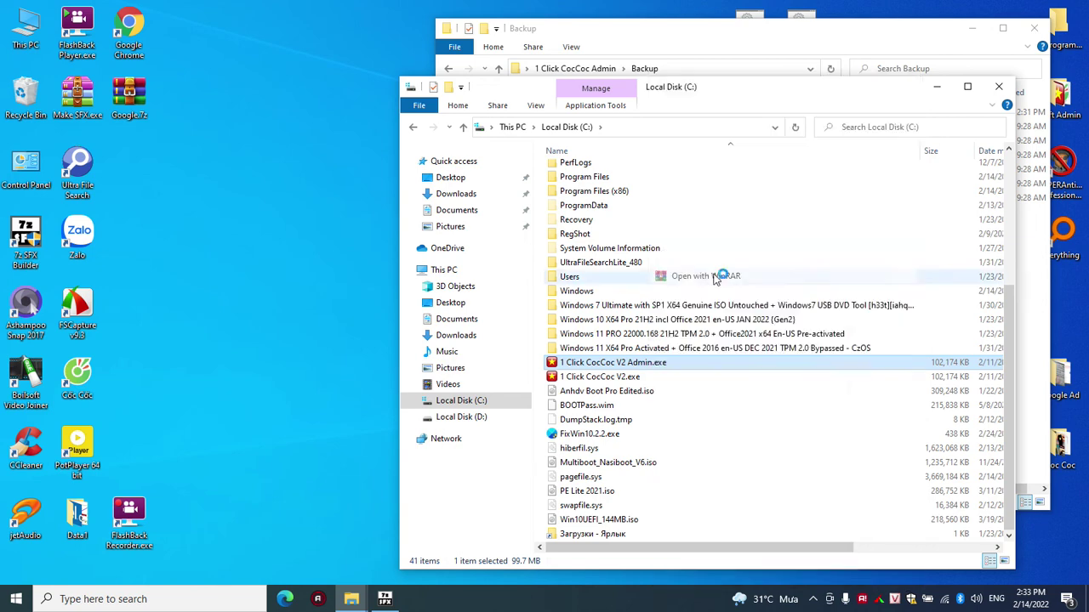
# Extract CocCoc_x64.exe from the archive's Backup\CocCoc folder to the desktop and close the archive.
pyautogui.click(298, 171)
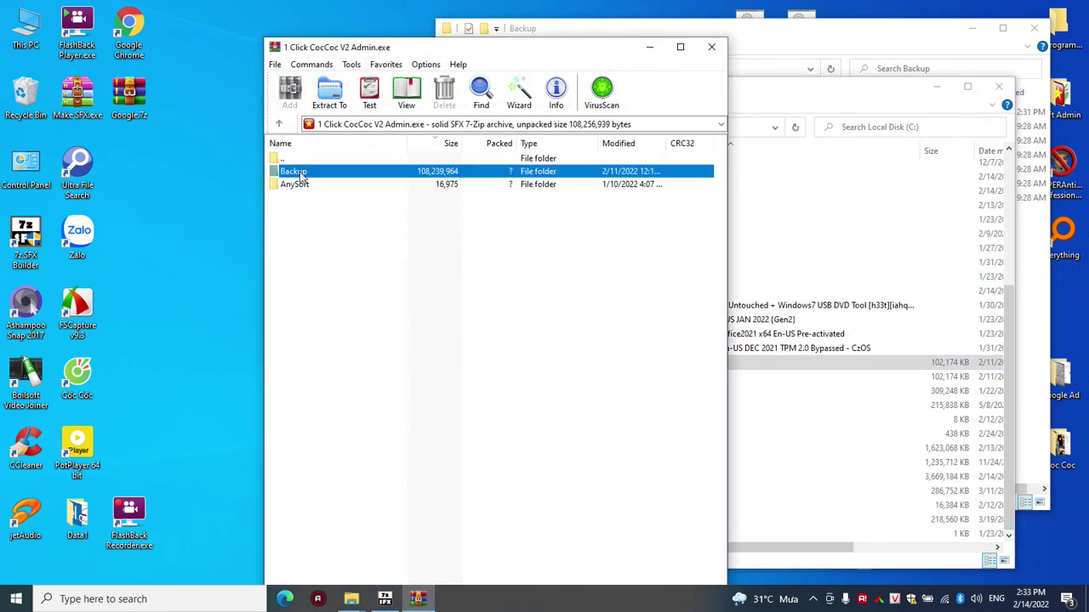
pyautogui.press('Return')
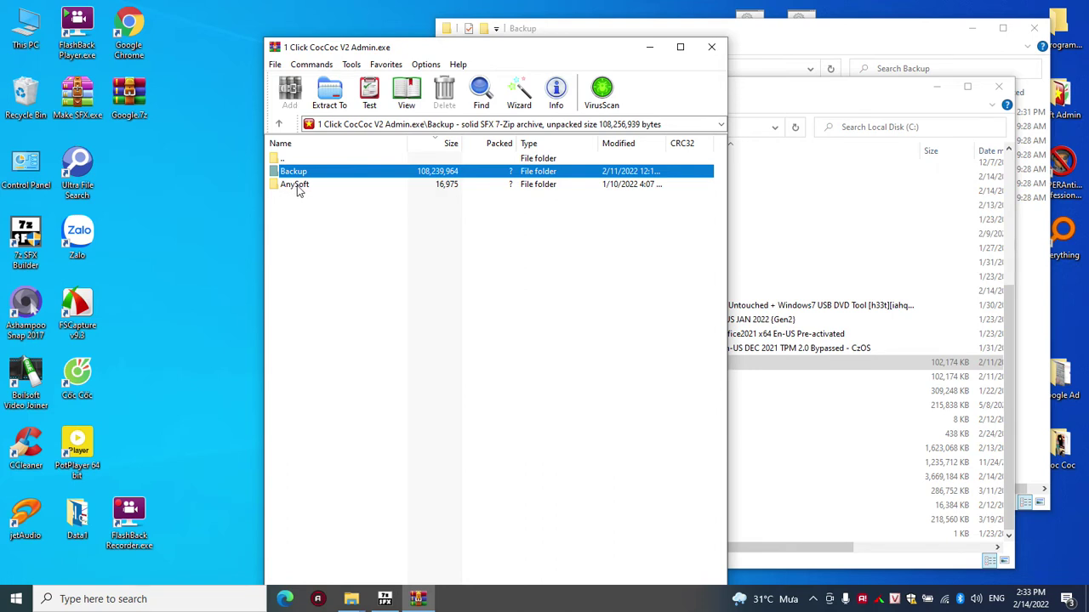
pyautogui.click(300, 175)
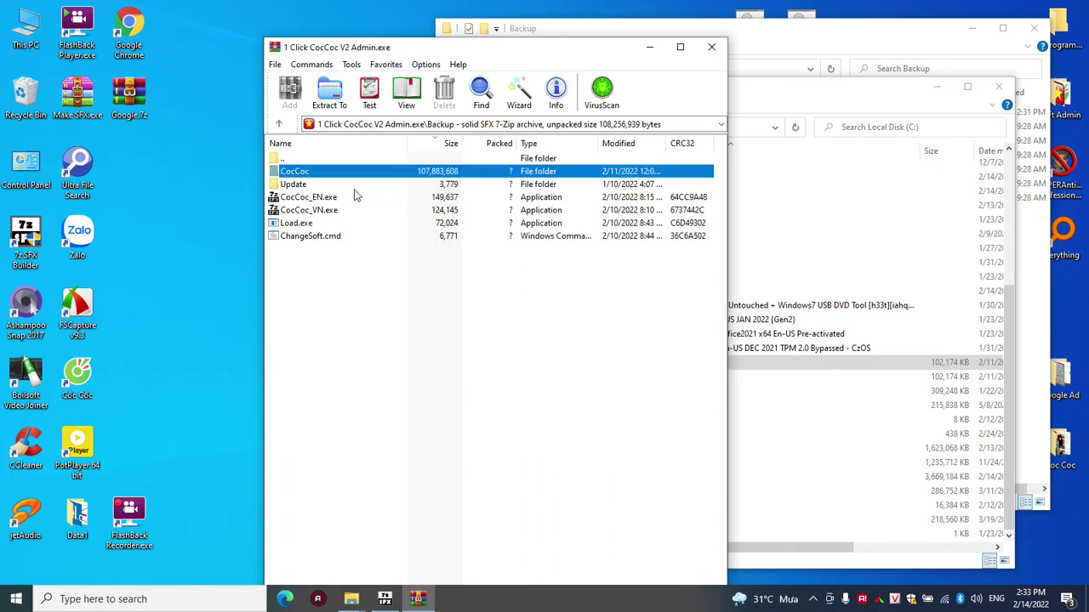
pyautogui.press('Return')
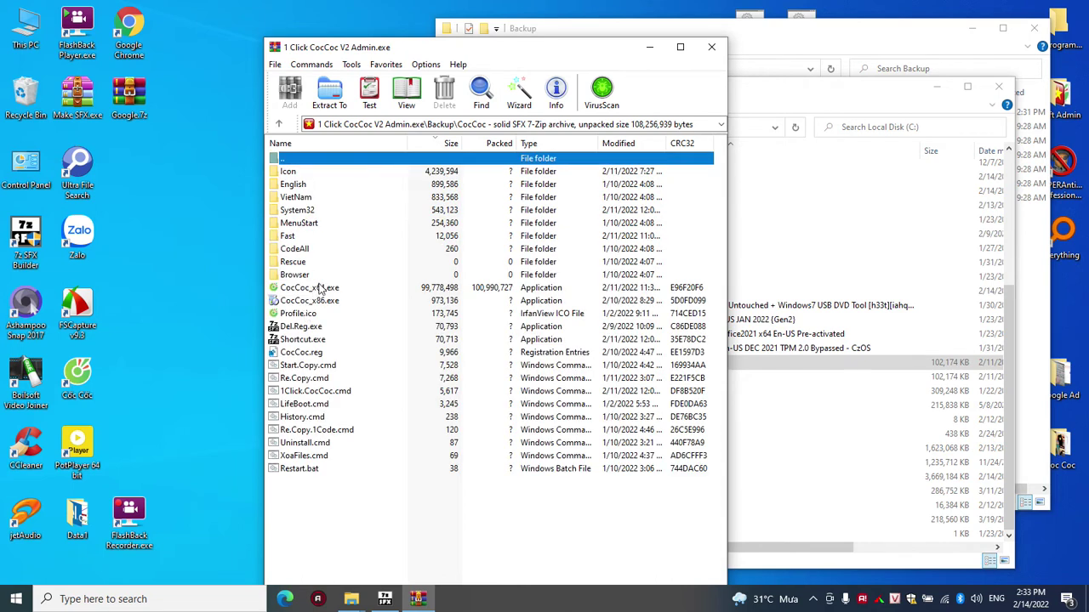
pyautogui.moveTo(150, 157); pyautogui.dragTo(151, 148)
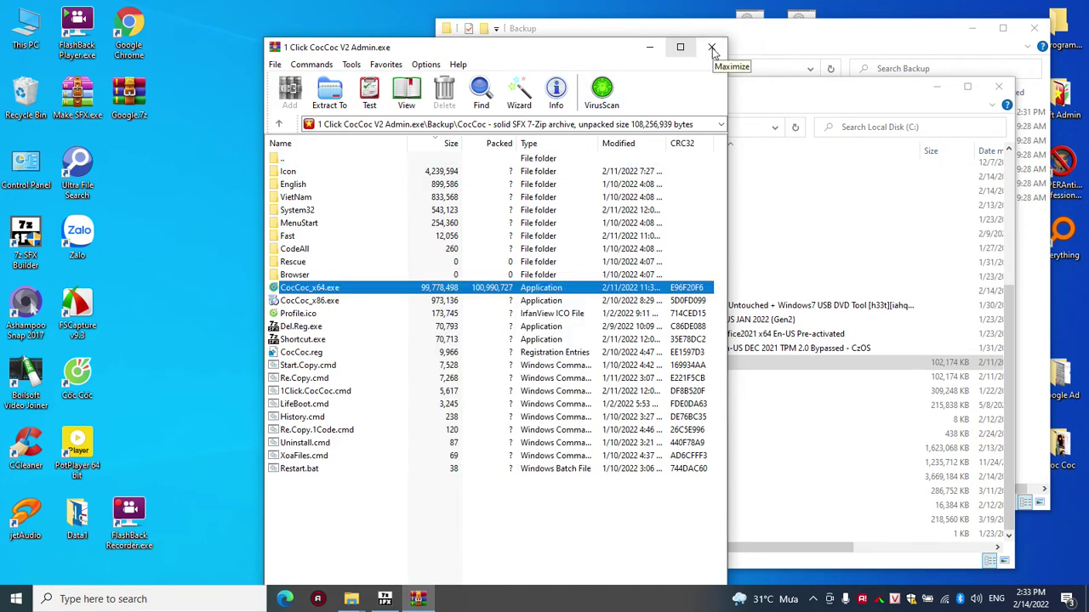
pyautogui.click(711, 48)
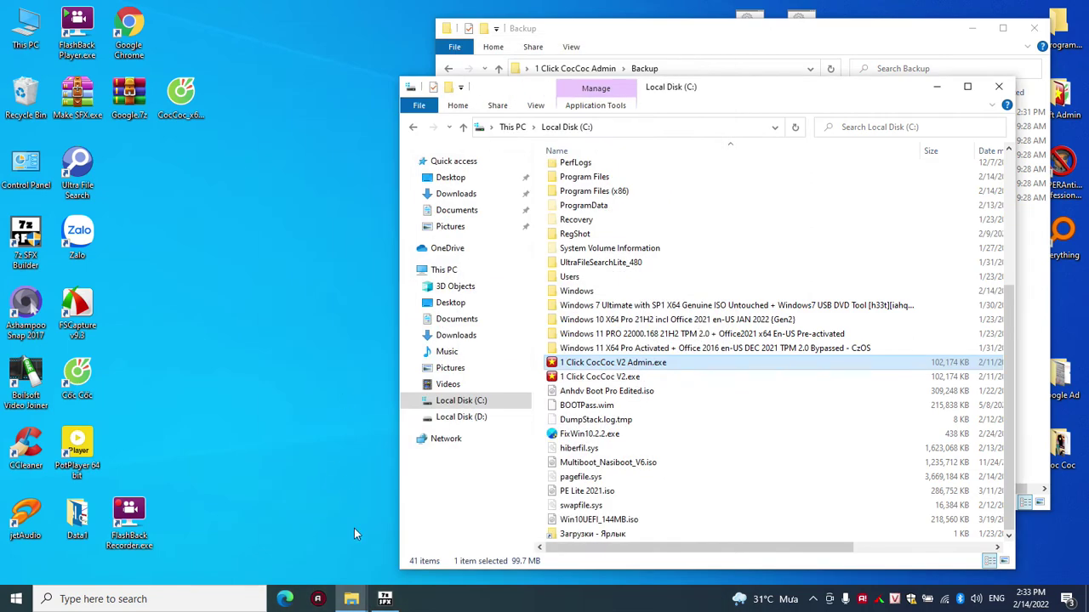
# Switch to 7z SFX Builder and load CocCoc_x64.exe from the desktop.
pyautogui.click(384, 599)
pyautogui.click(236, 270)
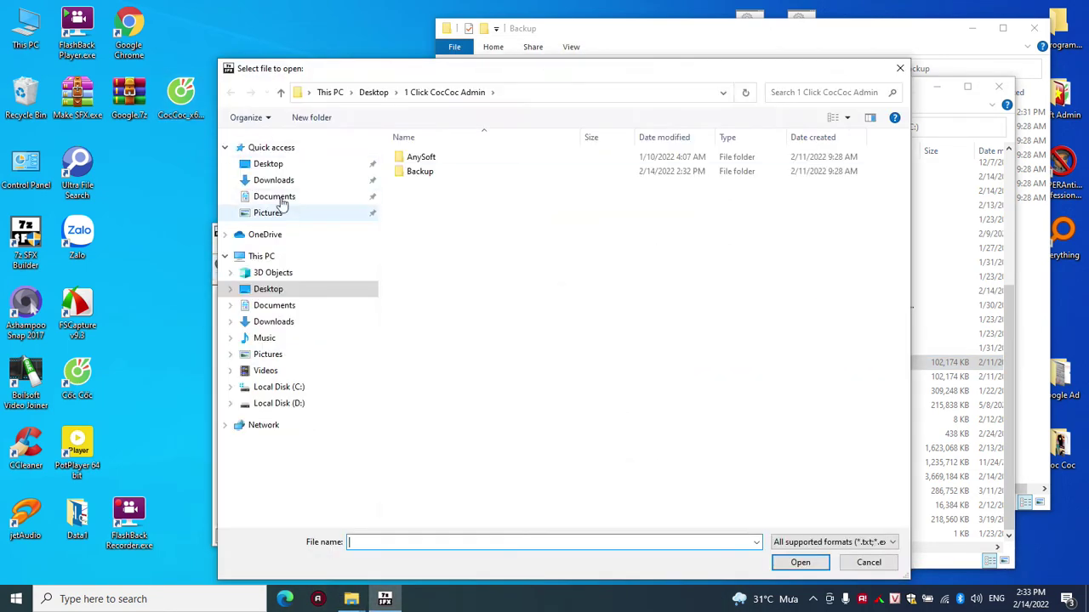
pyautogui.click(266, 164)
pyautogui.click(511, 291)
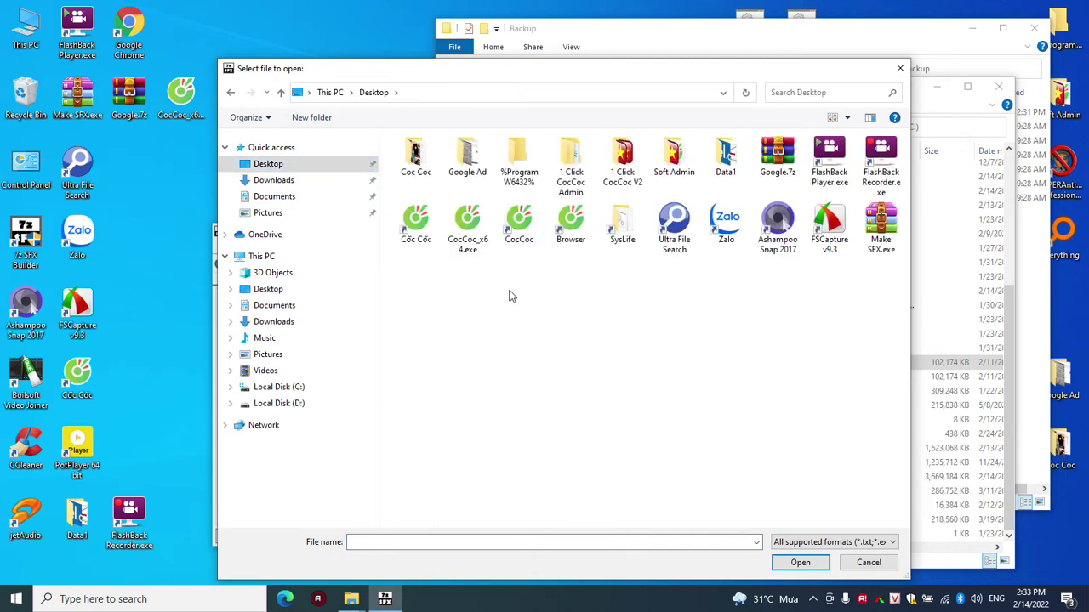
pyautogui.doubleClick(466, 226)
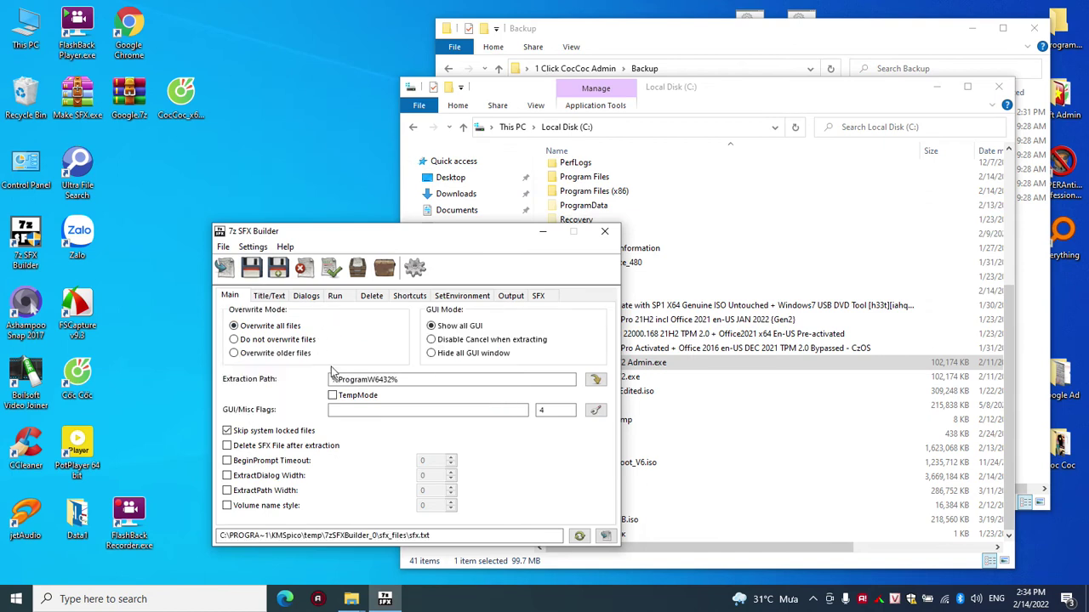
# Review the loaded title, dialog, run and shortcut settings, widening the shortcut list's Source column to read the paths.
pyautogui.click(269, 297)
pyautogui.click(307, 296)
pyautogui.click(334, 297)
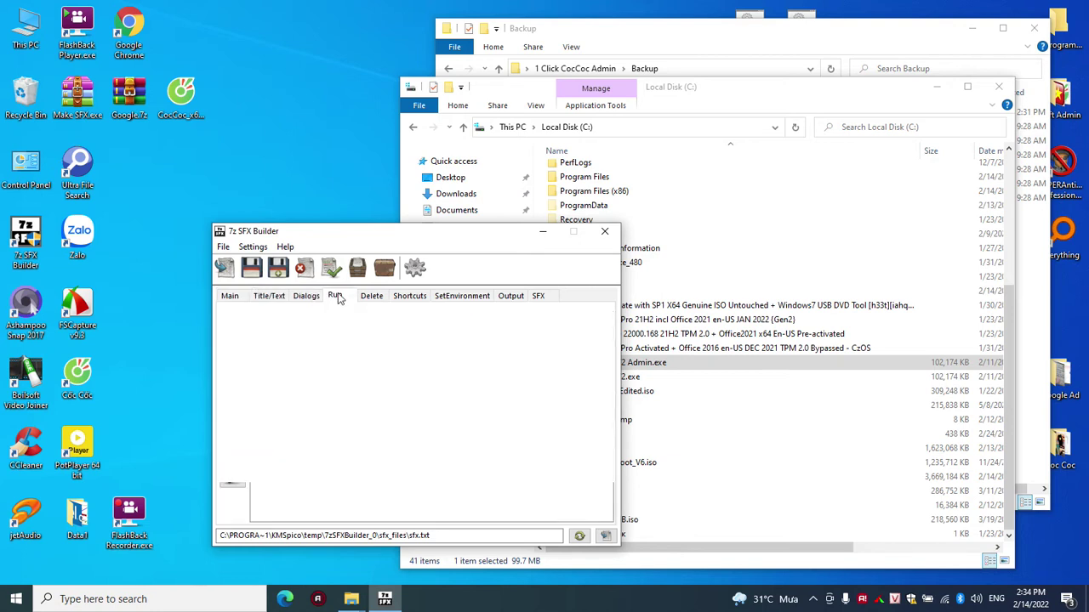
pyautogui.click(400, 297)
pyautogui.moveTo(429, 317); pyautogui.dragTo(561, 318)
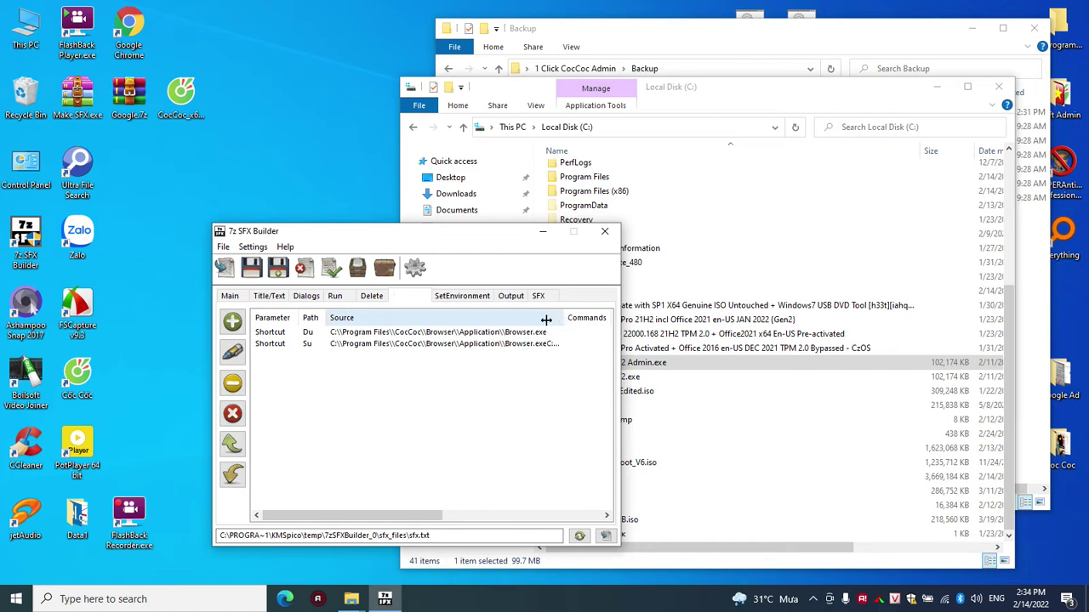
# Open the file location of the Google Chrome desktop shortcut and display the folder's full path.
pyautogui.click(694, 106)
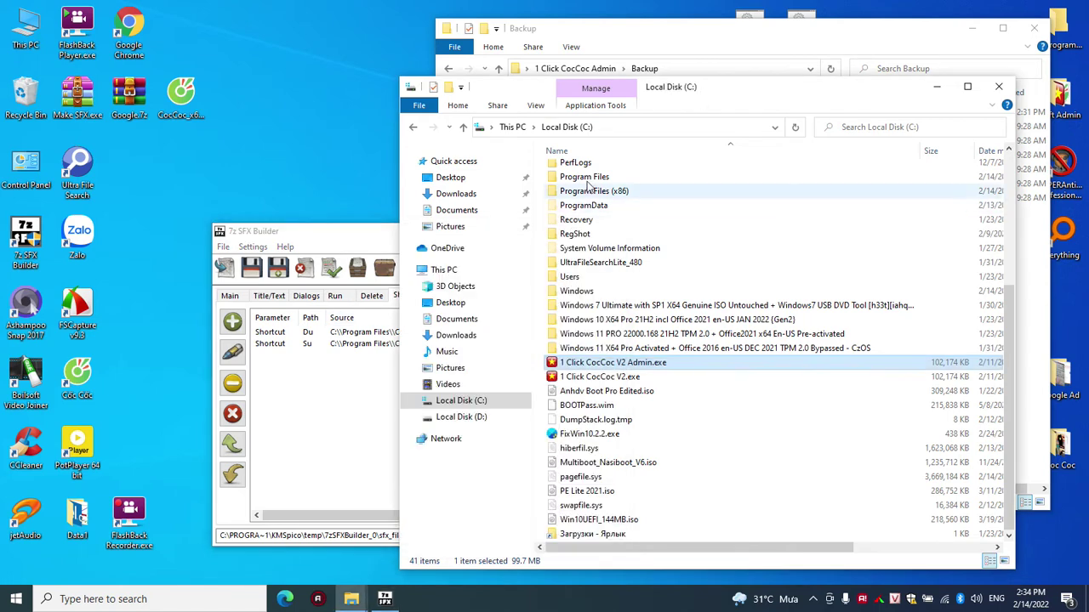
pyautogui.rightClick(116, 27)
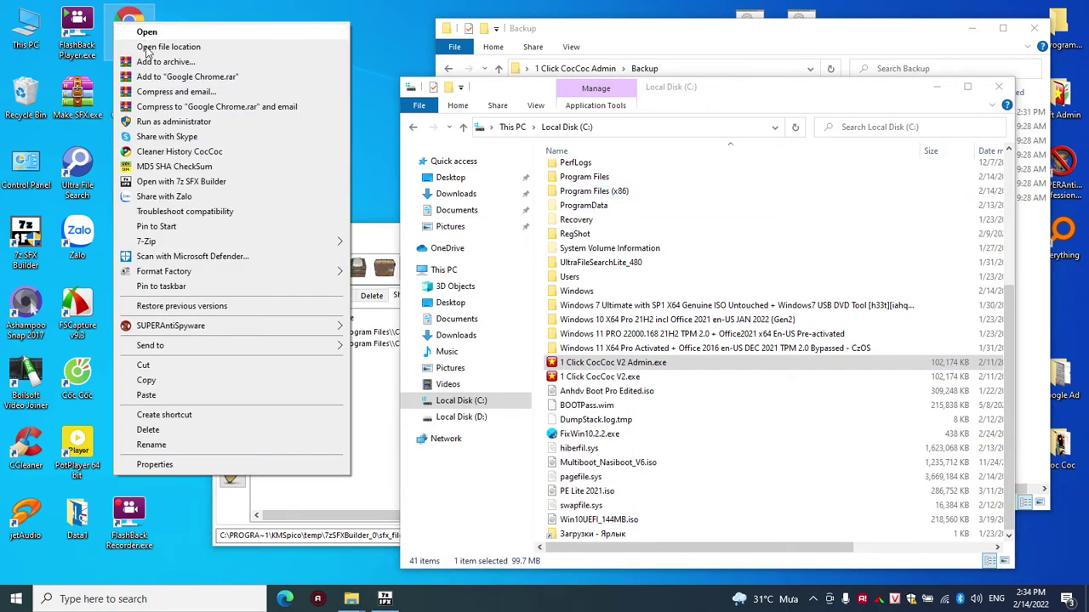
pyautogui.click(162, 45)
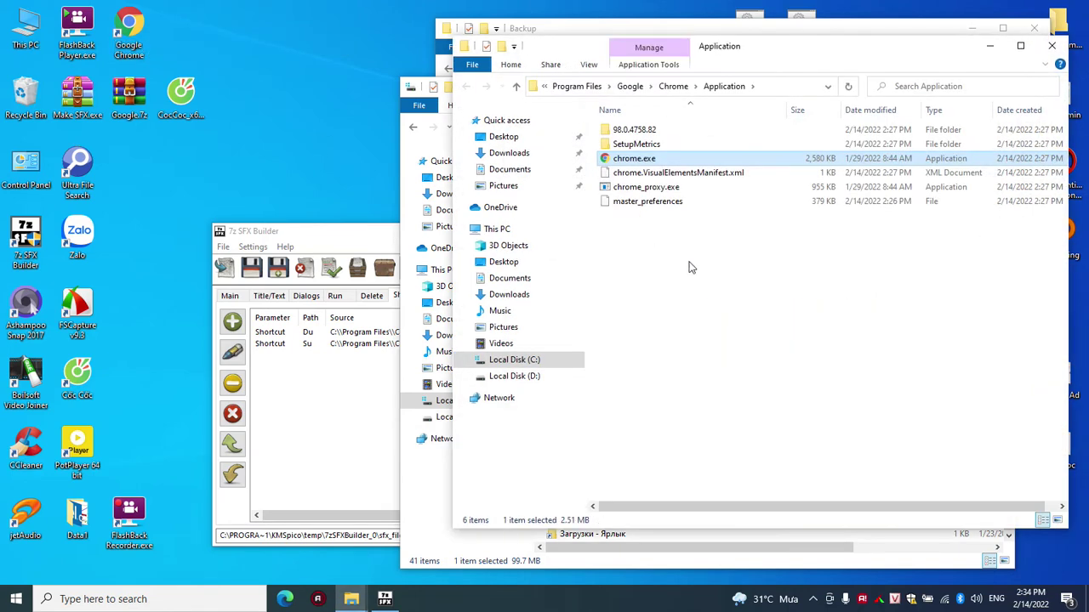
pyautogui.click(790, 85)
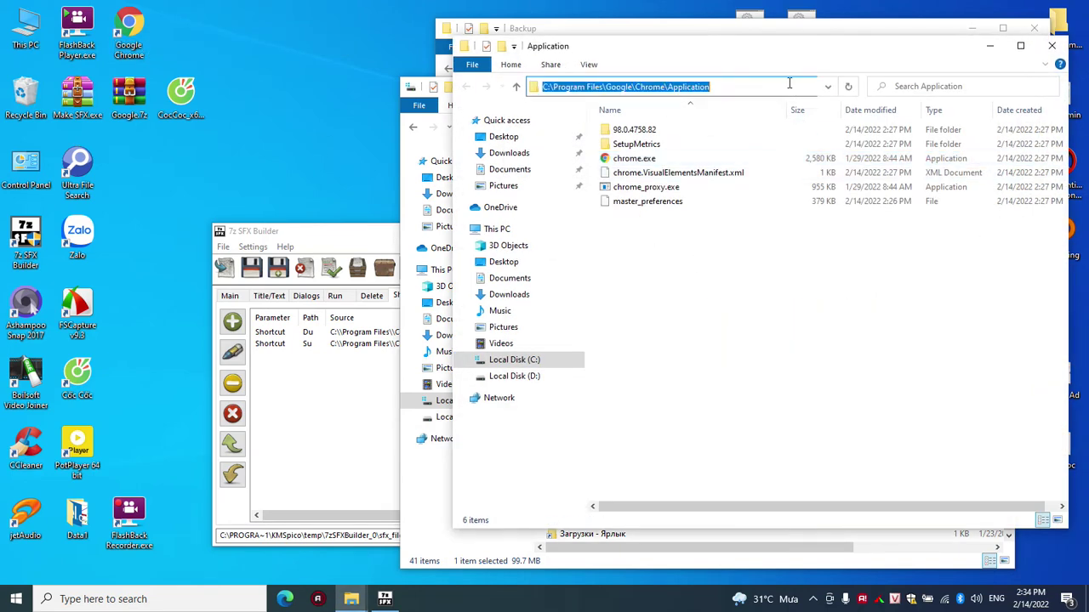
# Place the 7z SFX Builder window beside the Chrome Application folder and open the Browser.exe desktop shortcut entry for editing.
pyautogui.click(328, 401)
pyautogui.moveTo(430, 238); pyautogui.dragTo(270, 206)
pyautogui.click(185, 303)
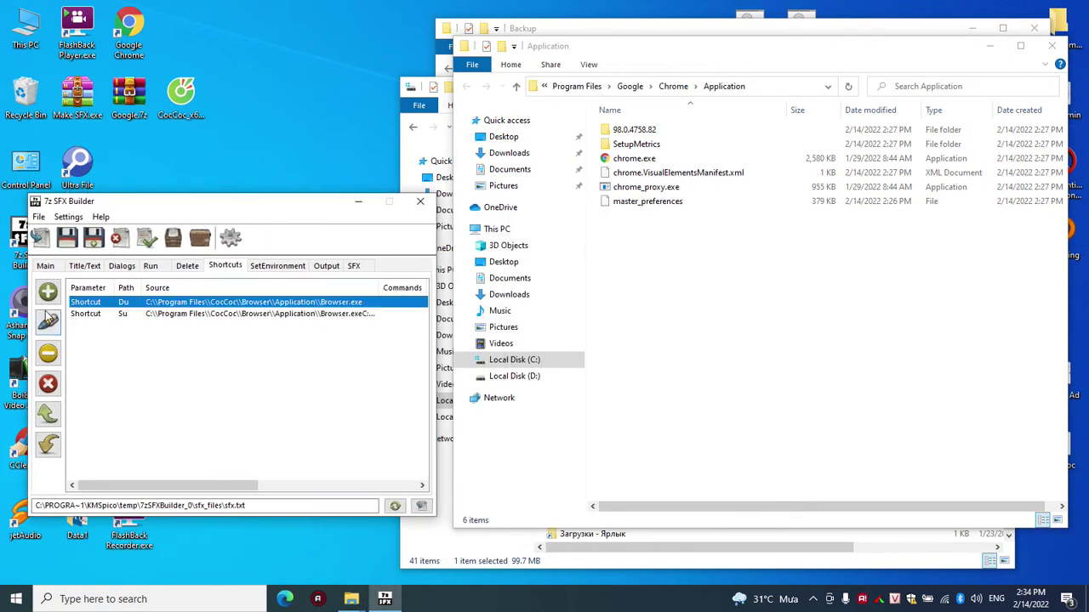
pyautogui.click(41, 330)
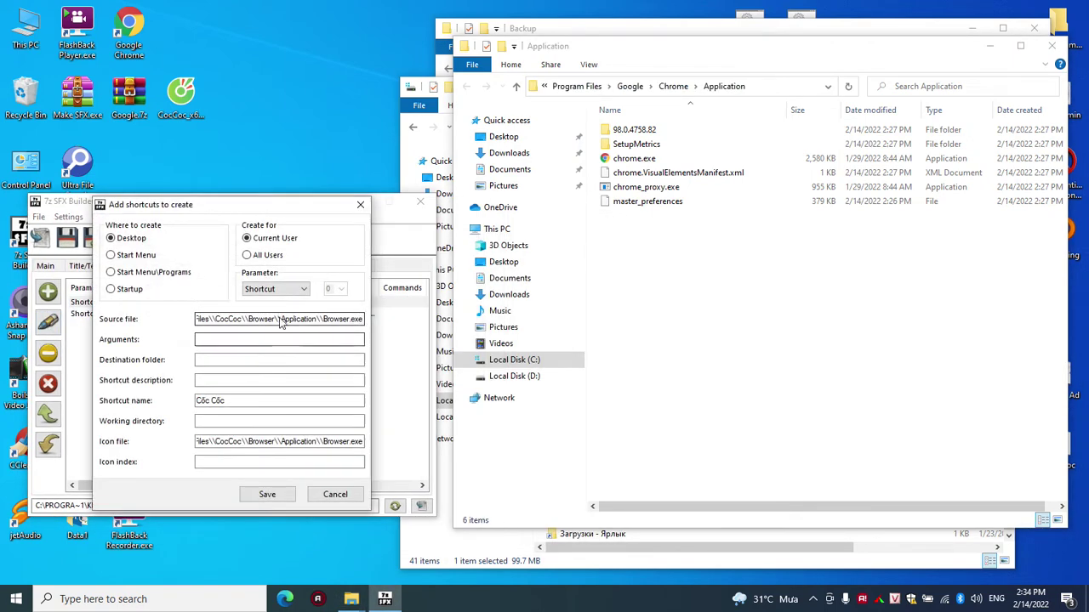
pyautogui.moveTo(309, 319); pyautogui.dragTo(138, 320)
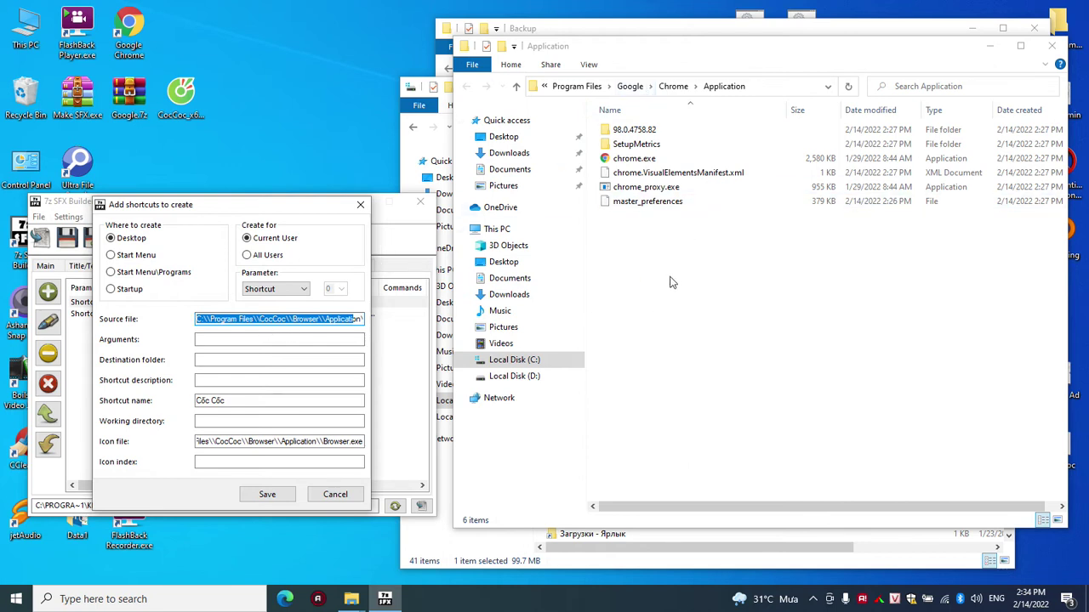
# Compose the full path C:\Program Files\Google\Chrome\Application\chrome.exe in the folder's address and cut it to the clipboard.
pyautogui.click(660, 158)
pyautogui.click(660, 159)
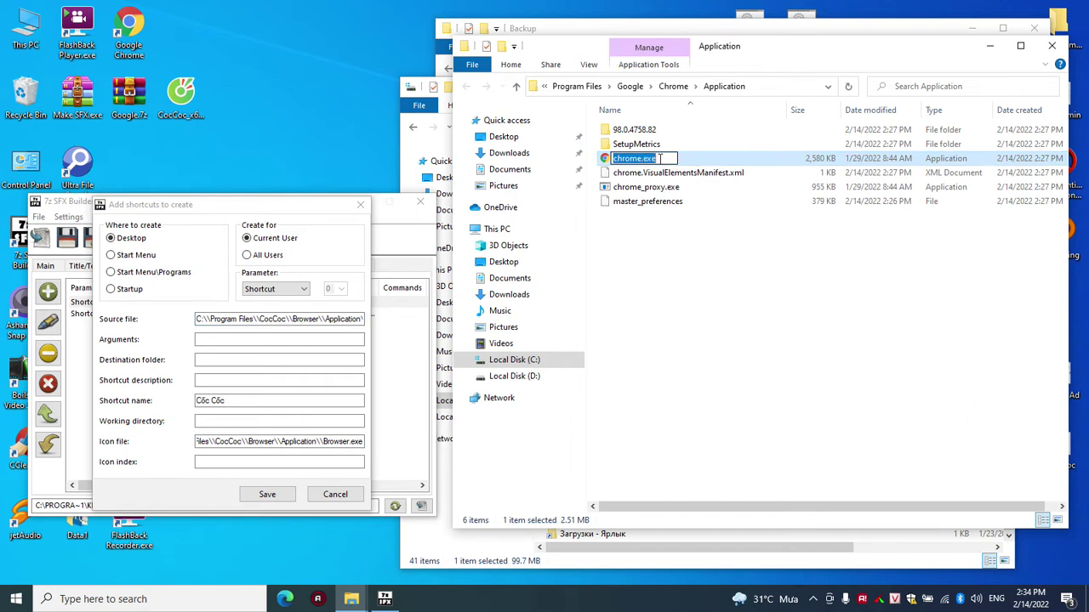
pyautogui.press('BackSpace')
pyautogui.click(696, 265)
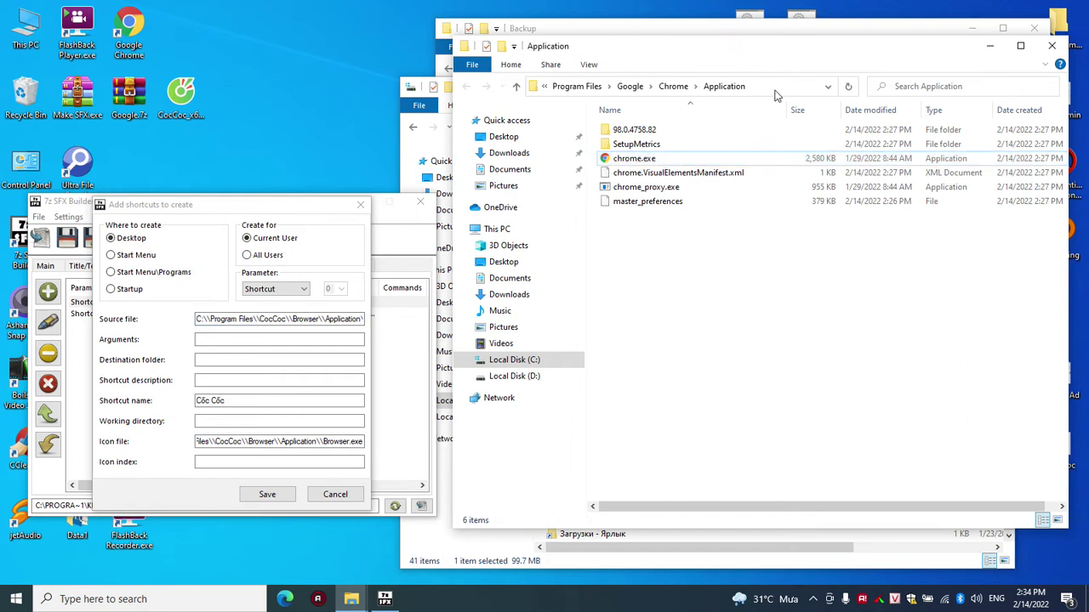
pyautogui.click(783, 86)
pyautogui.click(785, 86)
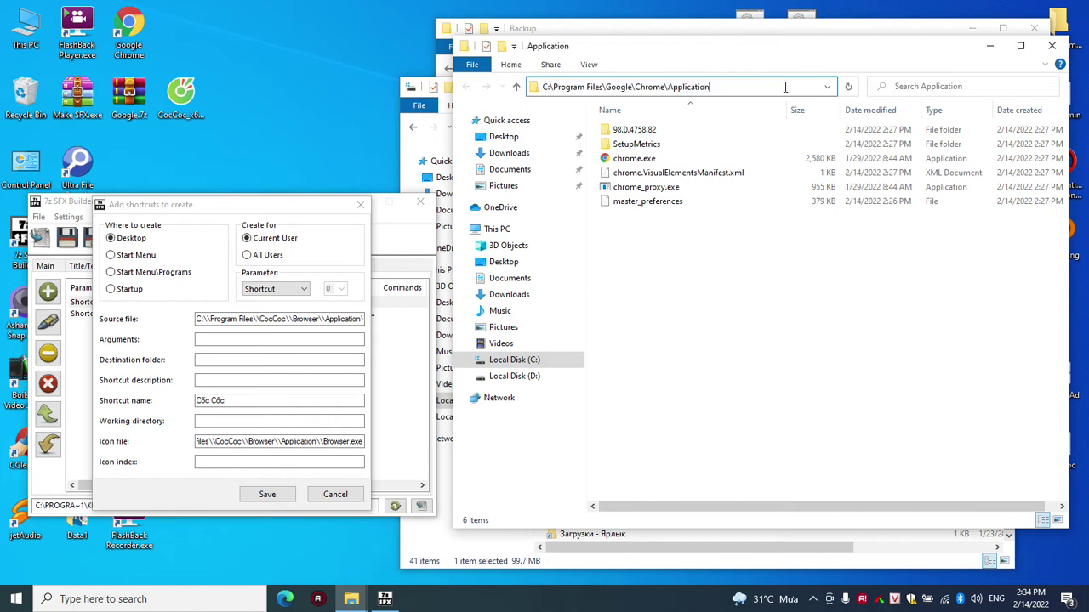
pyautogui.write('\\chrome.exe')
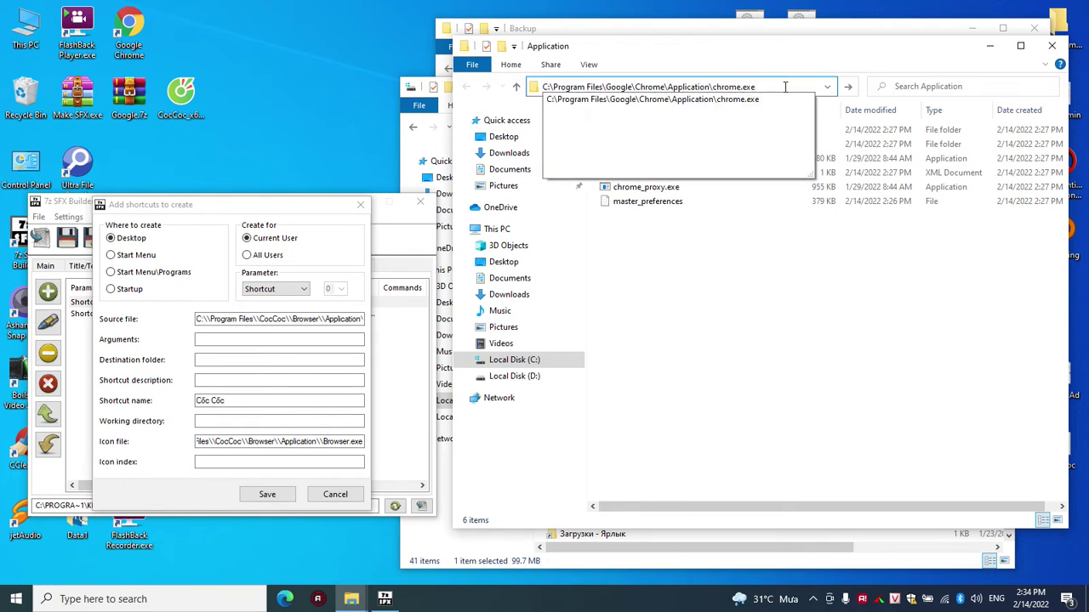
pyautogui.hotkey('ctrl', 'a')
pyautogui.hotkey('ctrl', 'x')
# Set the shortcut's source file to C:\Program Files\Google\Chrome\Application\Chrome.exe, with a capital C in the file name, and copy that path.
pyautogui.click(288, 319)
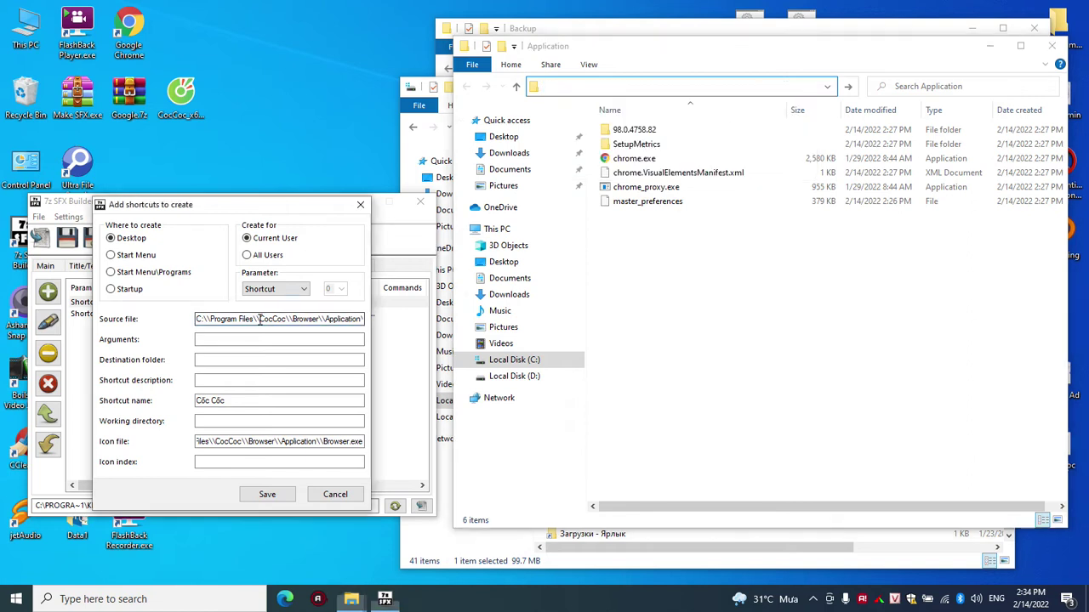
pyautogui.moveTo(287, 319); pyautogui.dragTo(361, 330)
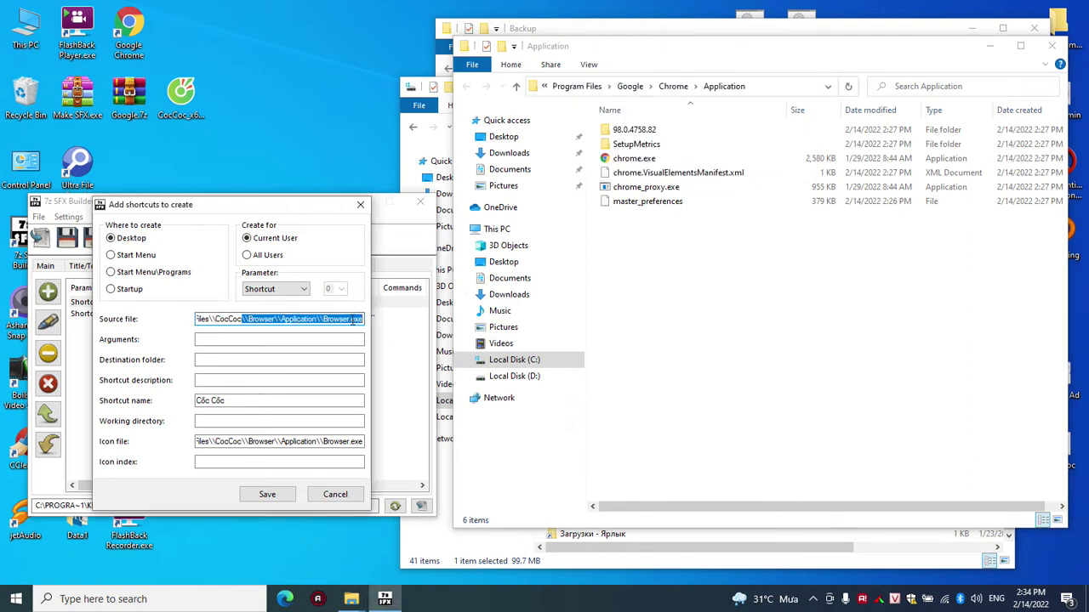
pyautogui.click(352, 319)
pyautogui.hotkey('ctrl', 'a')
pyautogui.hotkey('ctrl', 'v')
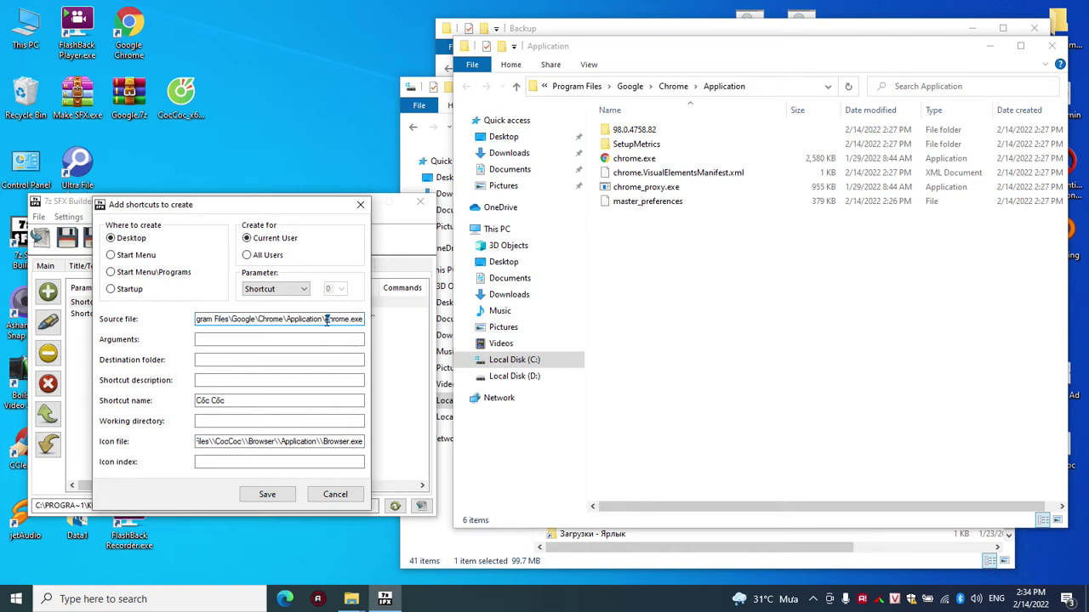
pyautogui.write('C')
pyautogui.hotkey('ctrl', 'a')
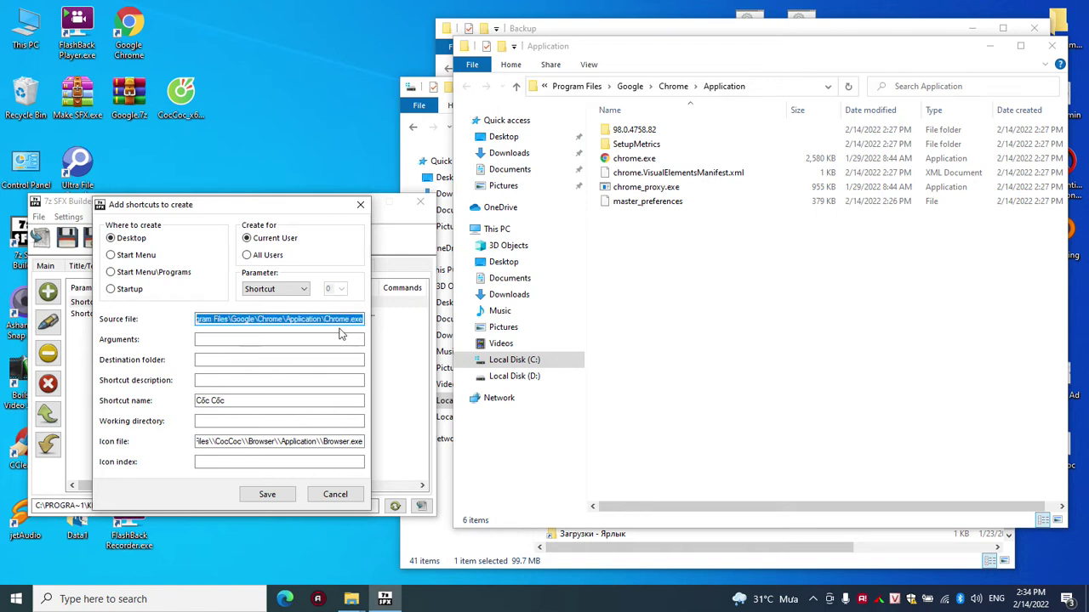
pyautogui.hotkey('ctrl', 'x')
pyautogui.hotkey('ctrl', 'v')
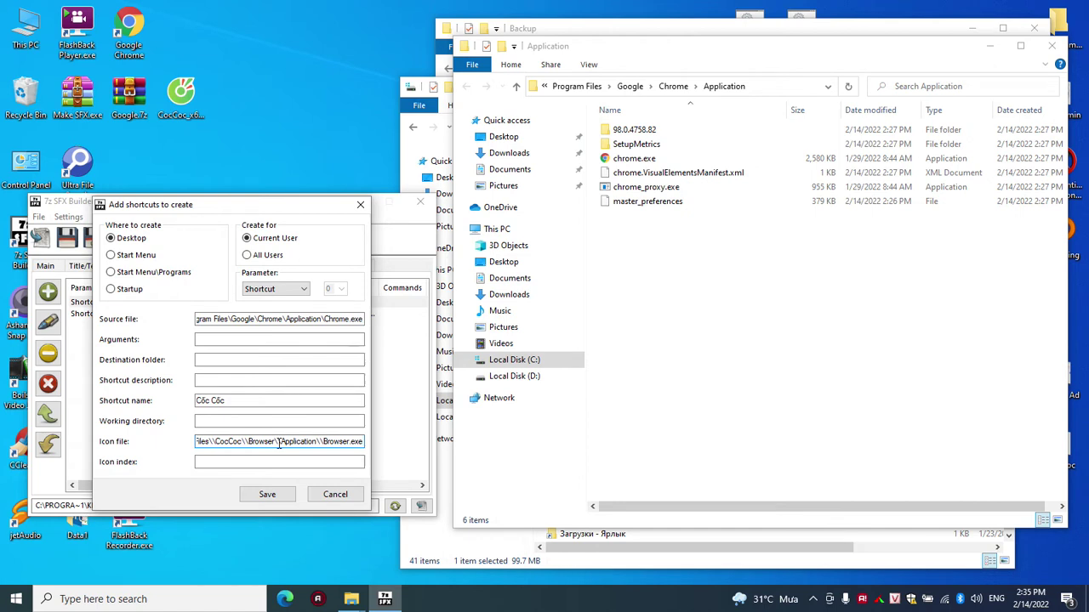
# Set the desktop shortcut's icon file to C:\Program Files\Google\Chrome\Application\Chrome.exe, name the shortcut Chrome x64 and save the entry.
pyautogui.hotkey('ctrl', 'a')
pyautogui.hotkey('ctrl', 'v')
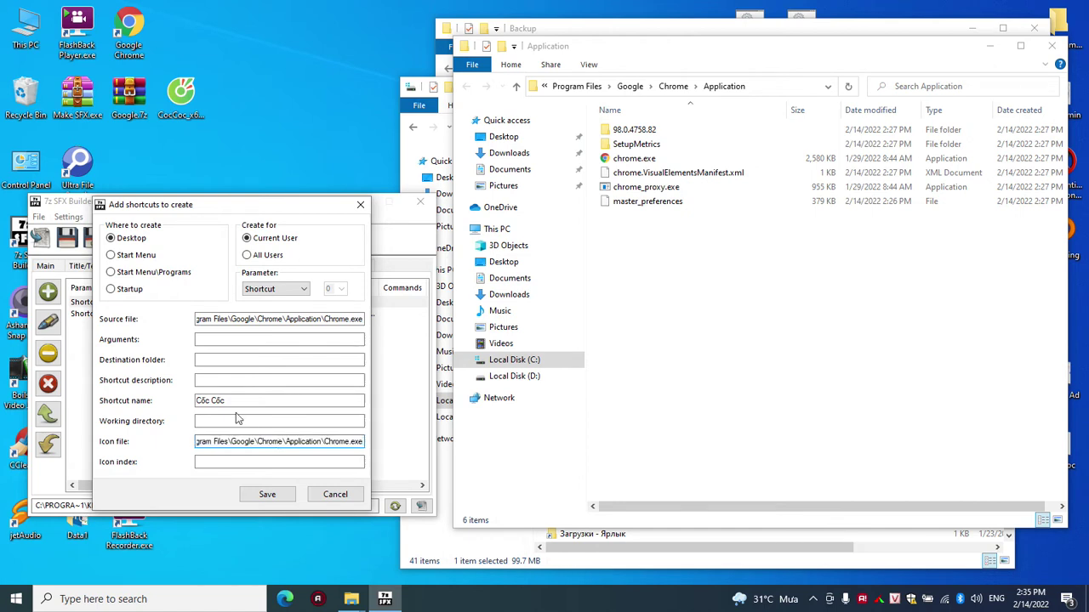
pyautogui.hotkey('shift', 'Tab')
pyautogui.hotkey('shift', 'Tab')
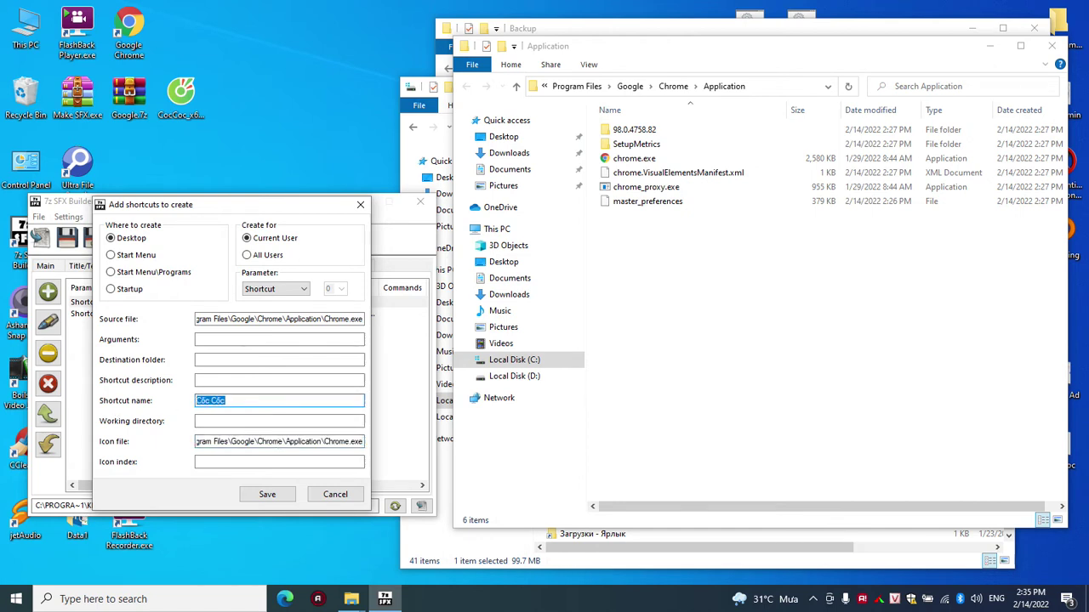
pyautogui.write('Chrome x64')
pyautogui.click(267, 495)
# In the Start Menu shortcut entry, set both source file and icon file to C:\Program Files\Google\Chrome\Application\Chrome.exe.
pyautogui.doubleClick(220, 315)
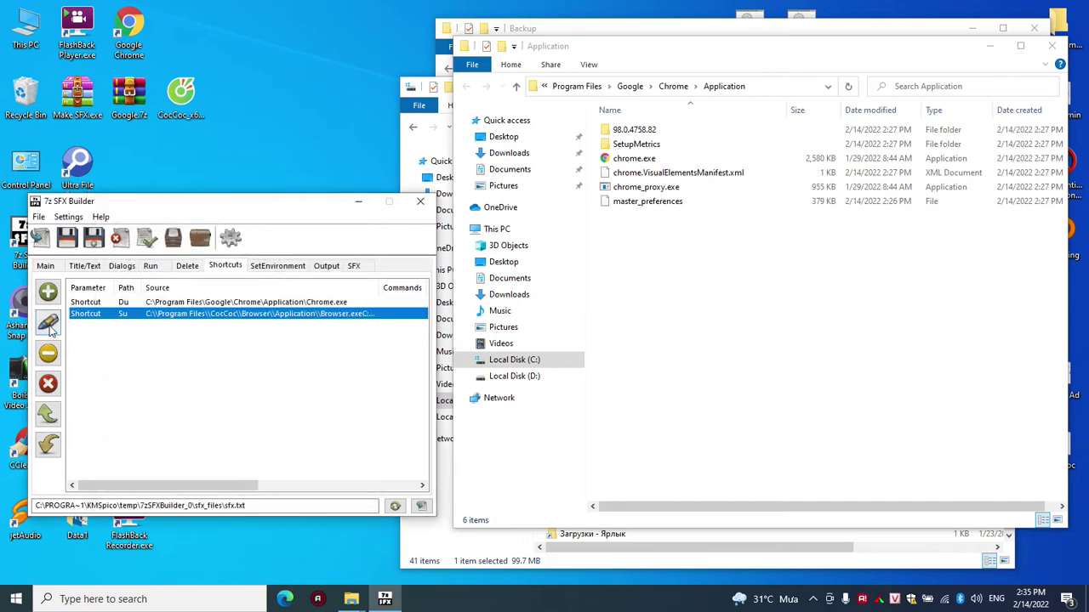
pyautogui.click(315, 318)
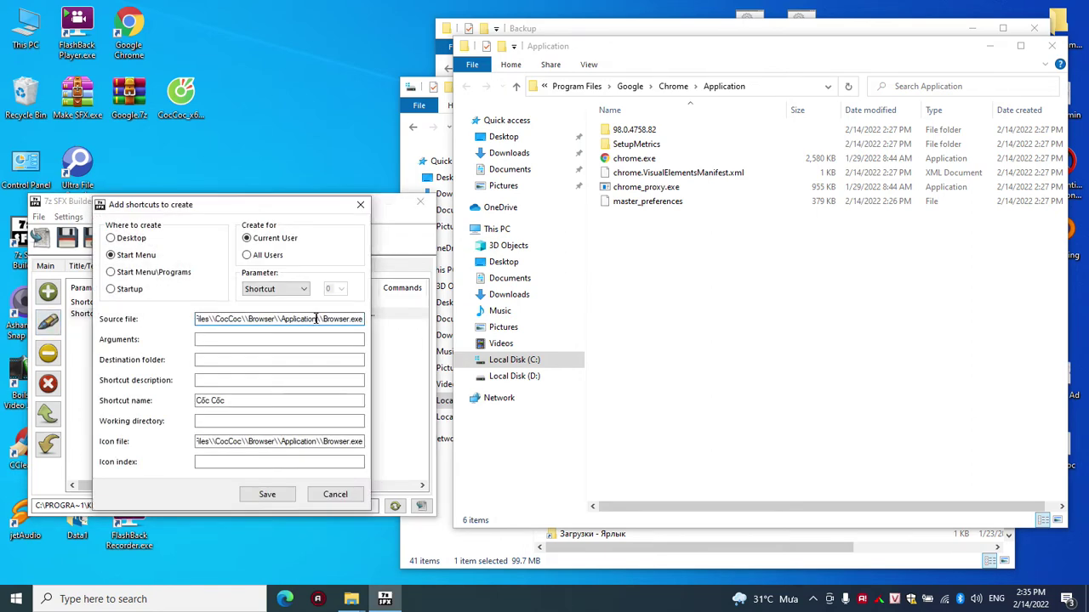
pyautogui.hotkey('ctrl', 'a')
pyautogui.hotkey('ctrl', 'v')
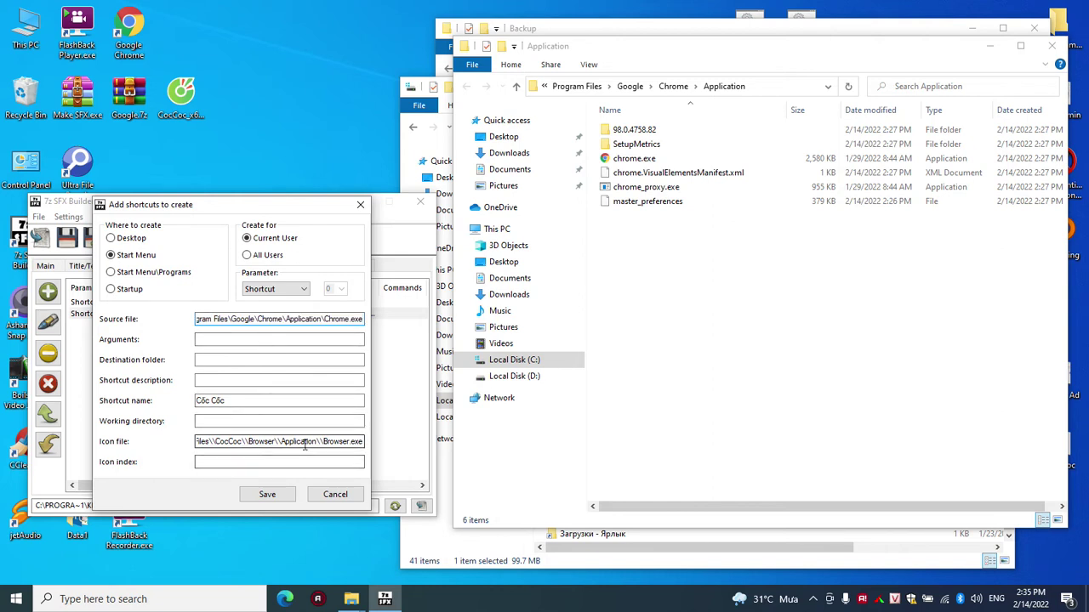
pyautogui.click(305, 446)
pyautogui.hotkey('ctrl', 'a')
pyautogui.hotkey('ctrl', 'v')
# Name the Start Menu shortcut Chrome x64 and save the entry.
pyautogui.click(255, 401)
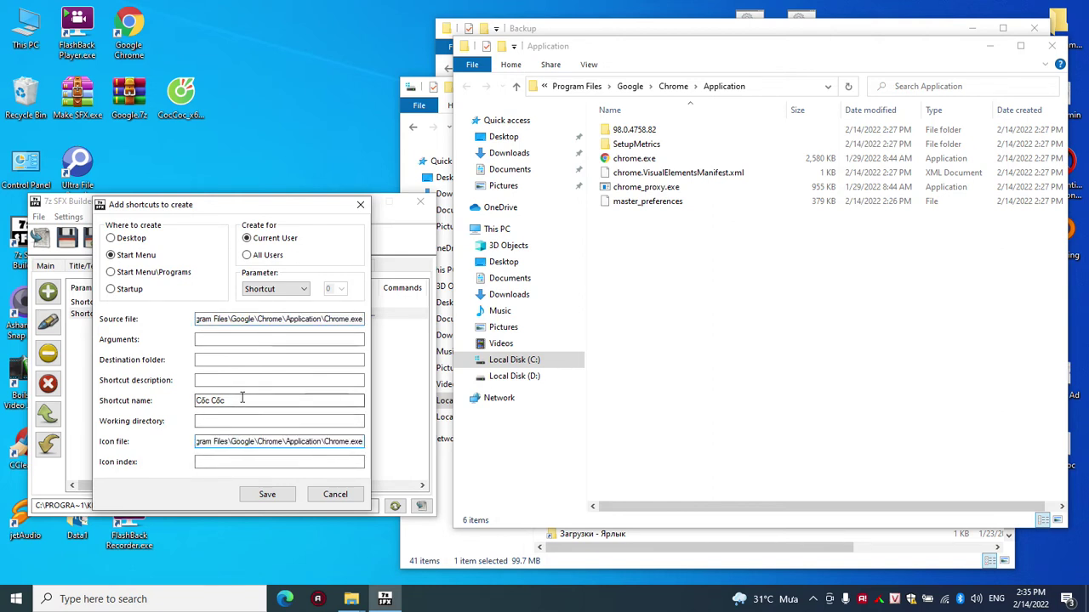
pyautogui.hotkey('ctrl', 'a')
pyautogui.write('C')
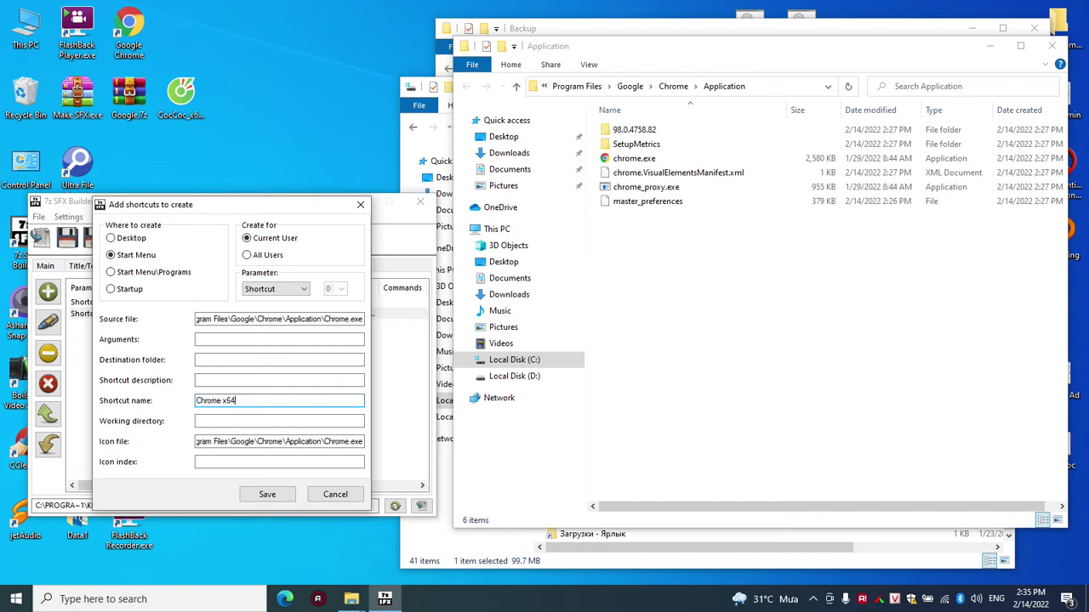
pyautogui.click(245, 496)
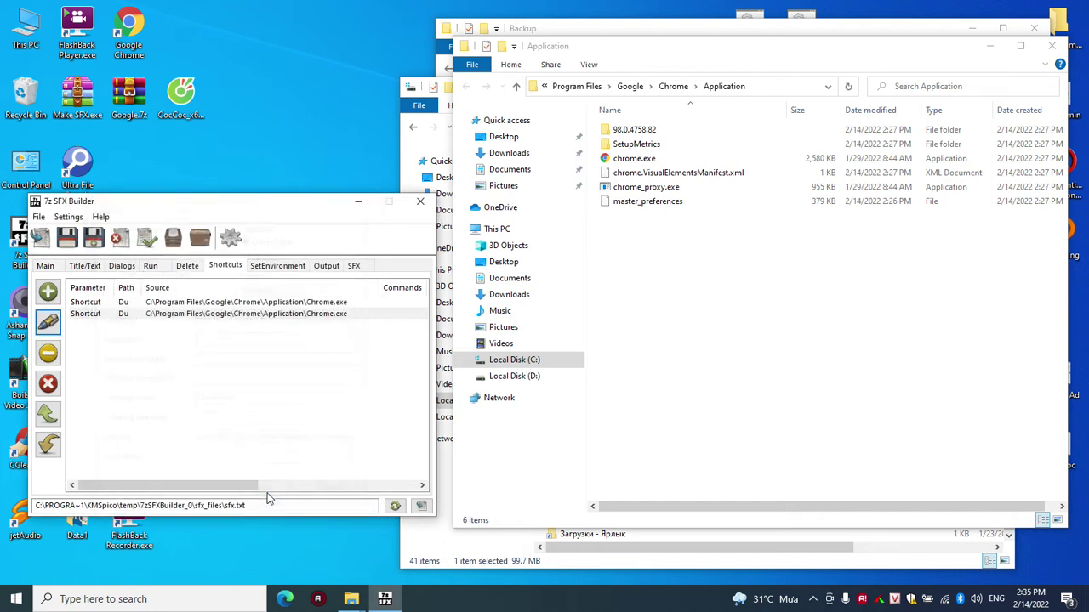
# Review the generated configuration output and choose Google.7z from the Desktop as the SFX package's 7z archive.
pyautogui.click(278, 269)
pyautogui.click(320, 271)
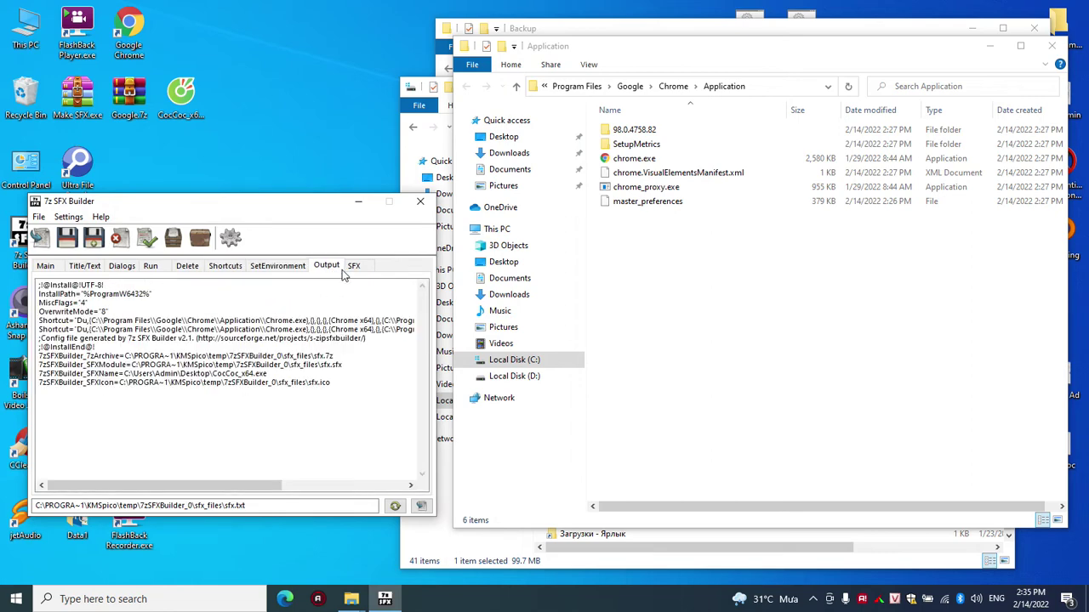
pyautogui.click(352, 271)
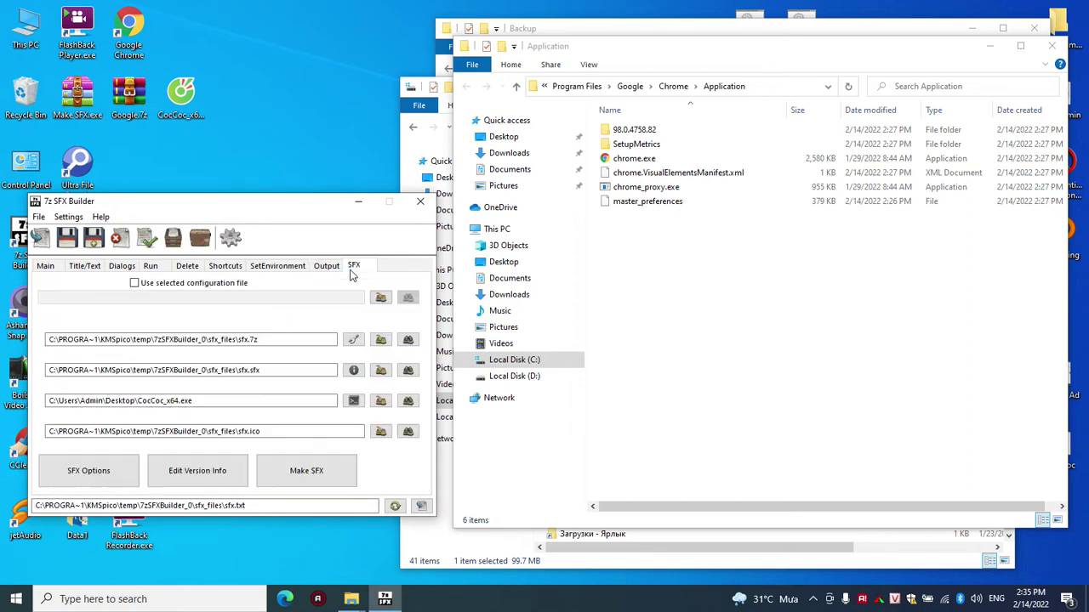
pyautogui.click(407, 340)
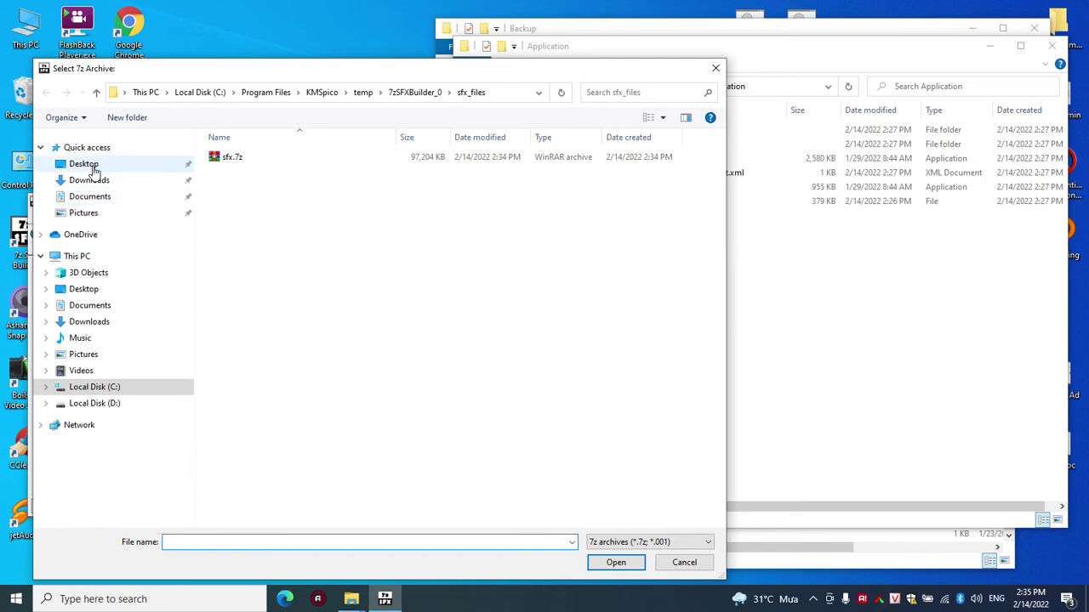
pyautogui.click(93, 167)
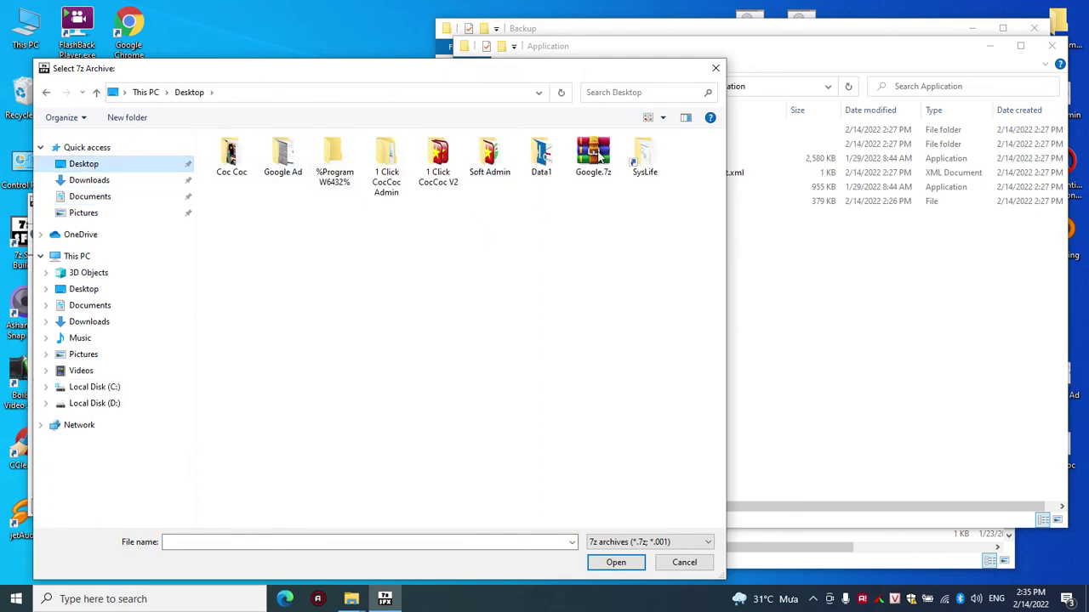
pyautogui.click(600, 157)
pyautogui.doubleClick(601, 157)
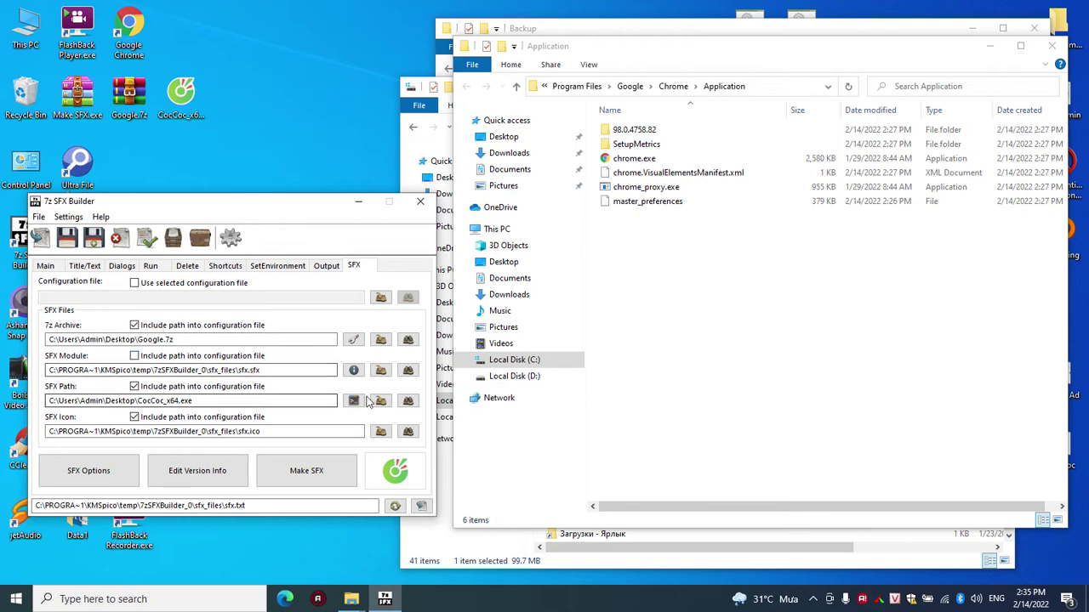
# Set the SFX output file to Chrome_x64.exe on the Desktop and exclude the SFX icon path from the configuration file.
pyautogui.click(407, 401)
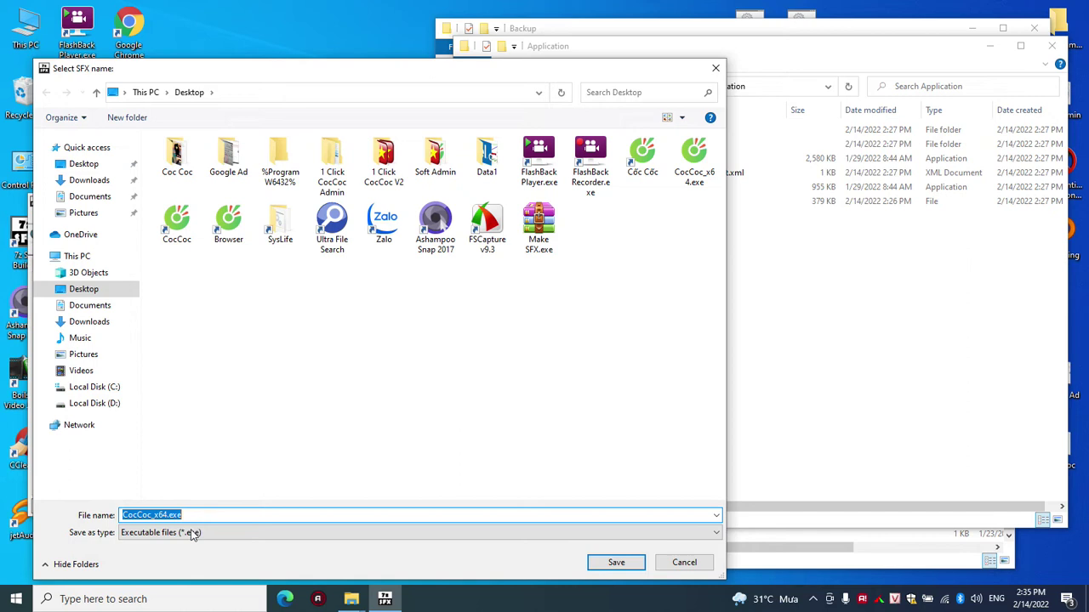
pyautogui.moveTo(153, 513); pyautogui.dragTo(55, 509)
pyautogui.write('Chrom')
pyautogui.click(614, 563)
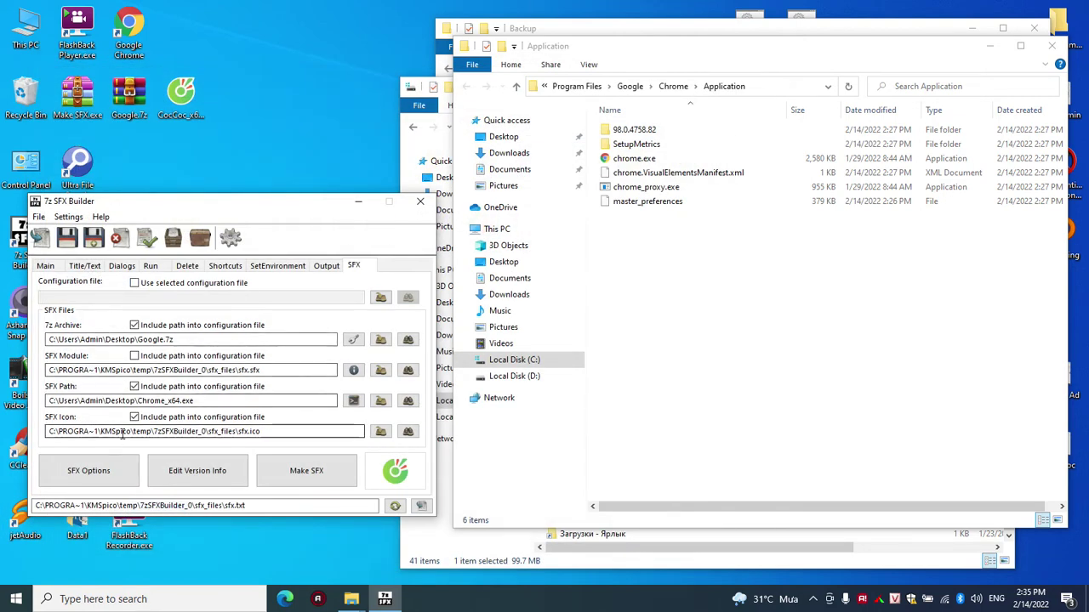
pyautogui.click(135, 417)
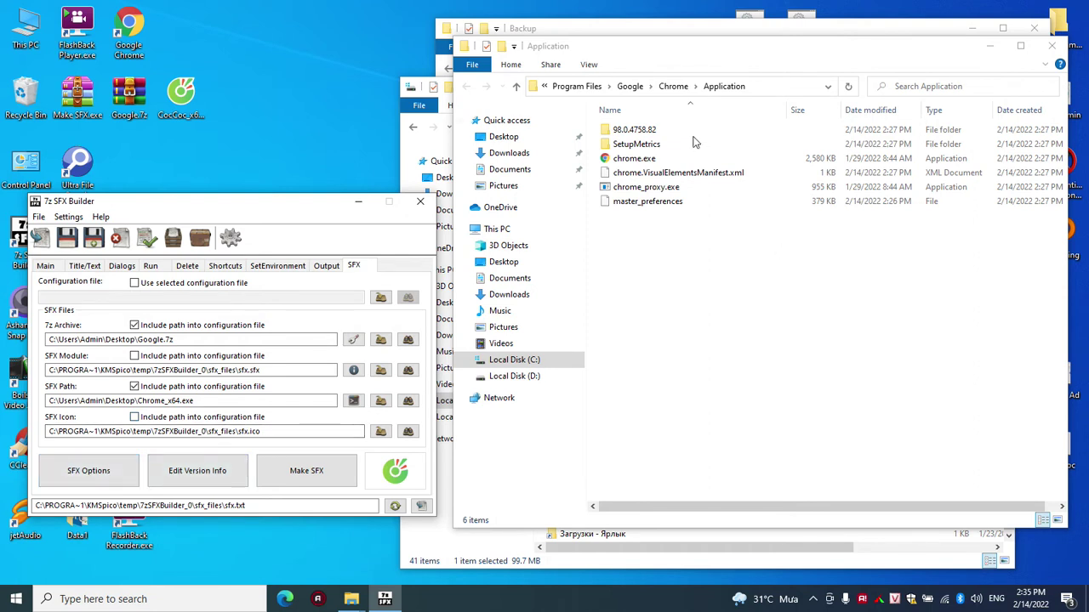
# Switch to the Backup folder in File Explorer and open the Icon folder inside CocCoc.
pyautogui.click(351, 599)
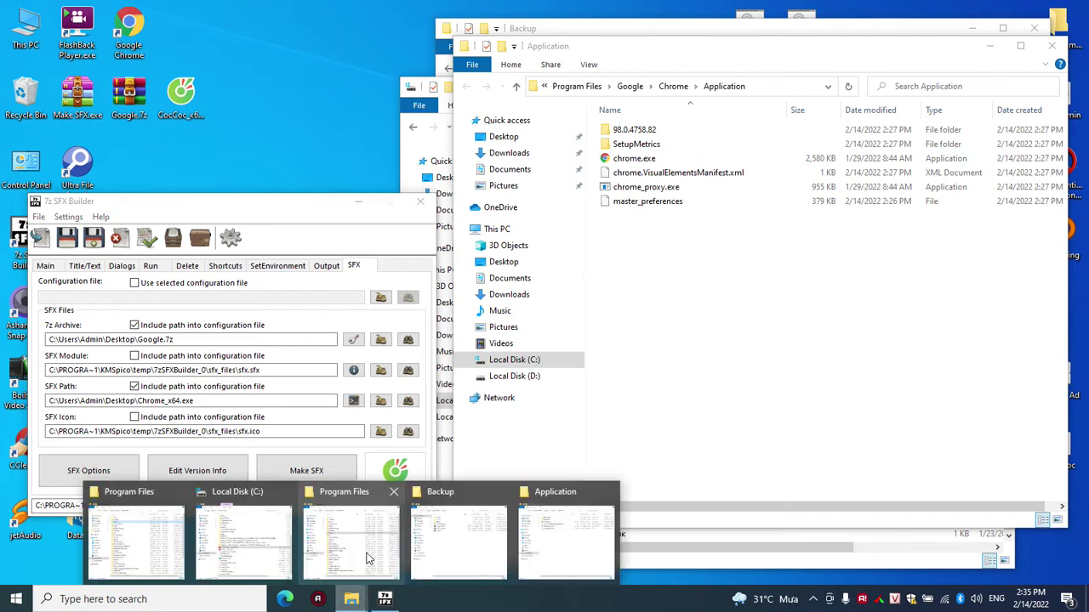
pyautogui.click(475, 526)
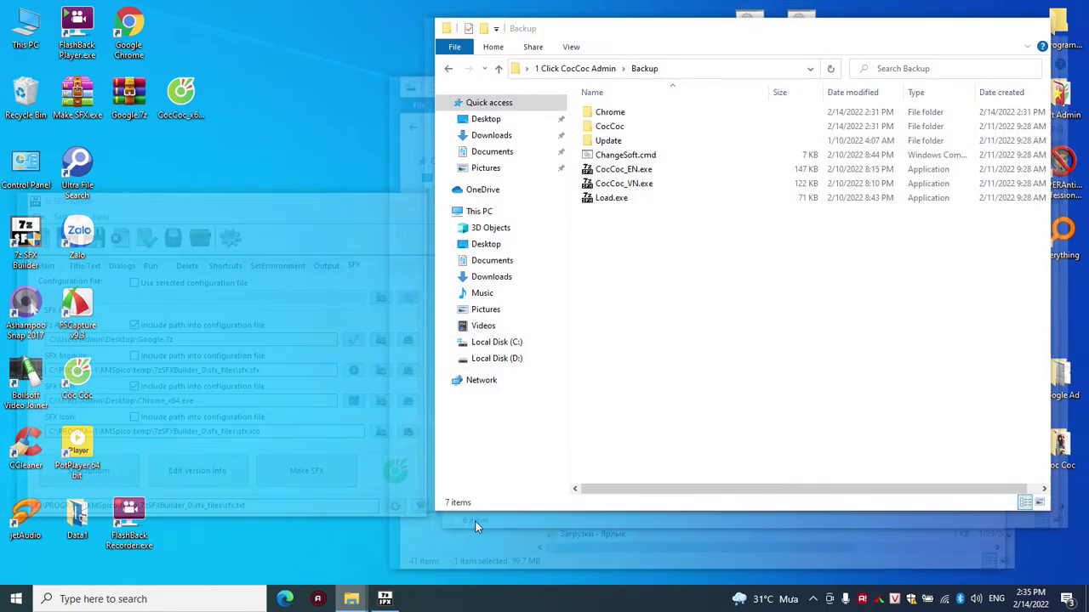
pyautogui.doubleClick(618, 129)
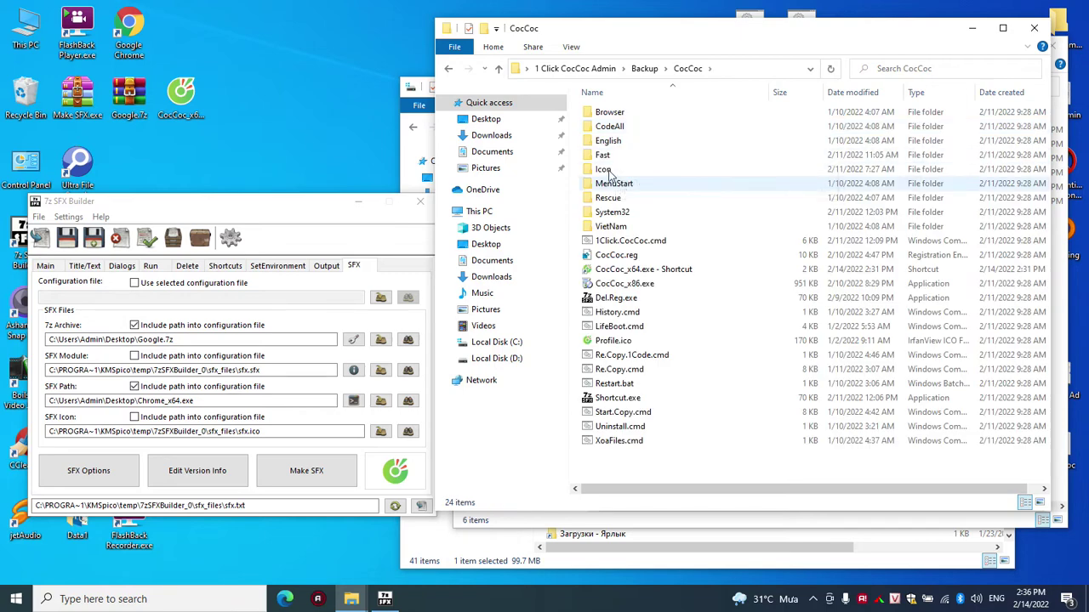
pyautogui.doubleClick(621, 170)
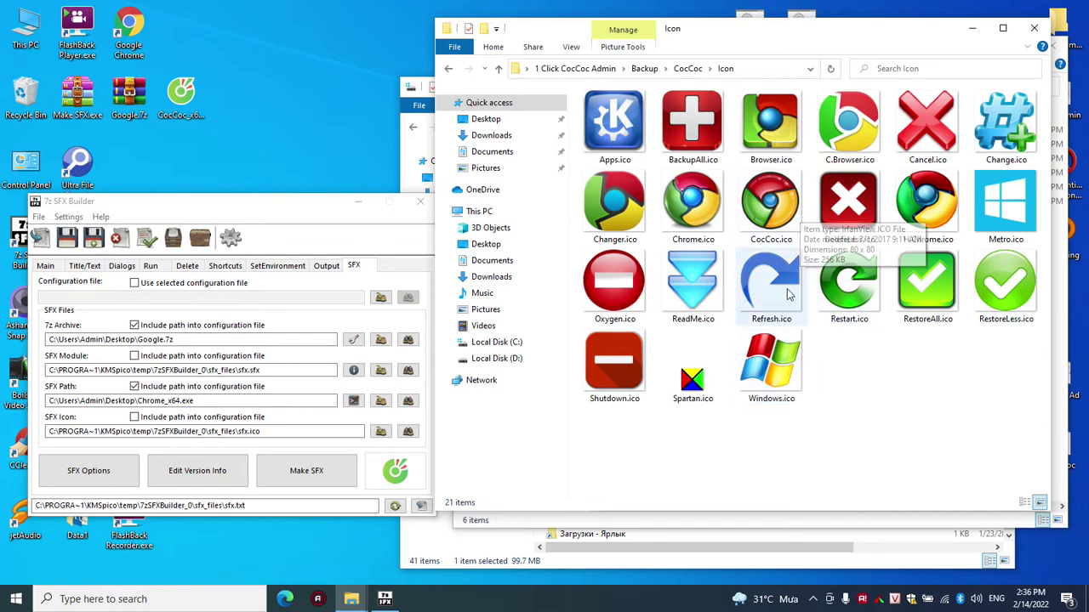
# Minimize 7z SFX Builder and create desktop shortcuts for Browser.ico, C.Browser.ico, Changer.ico, Chrome.ico, CocCoc.ico and H.Chrome.ico.
pyautogui.click(701, 213)
pyautogui.click(354, 203)
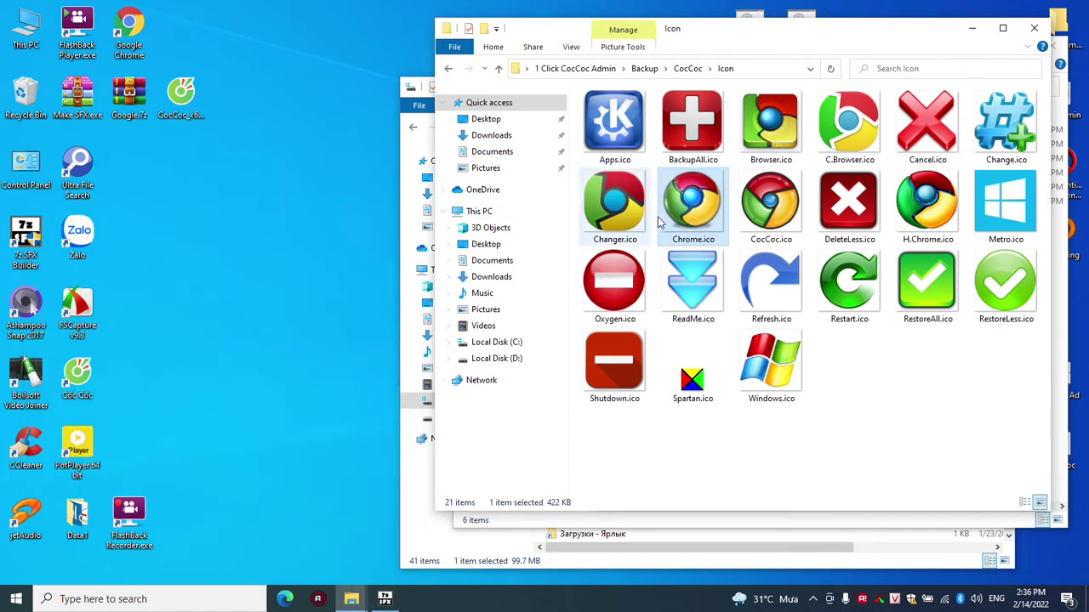
pyautogui.keyDown('ctrl'); pyautogui.click(628, 220); pyautogui.keyUp('ctrl')
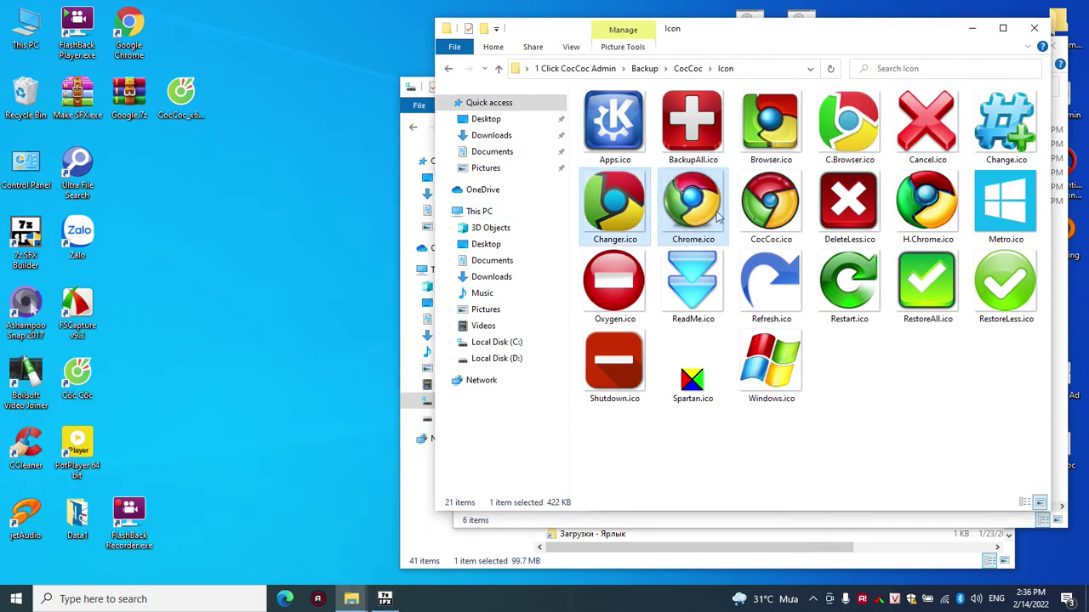
pyautogui.keyDown('ctrl'); pyautogui.click(787, 205); pyautogui.keyUp('ctrl')
pyautogui.keyDown('ctrl'); pyautogui.click(774, 127); pyautogui.keyUp('ctrl')
pyautogui.keyDown('ctrl'); pyautogui.click(850, 128); pyautogui.keyUp('ctrl')
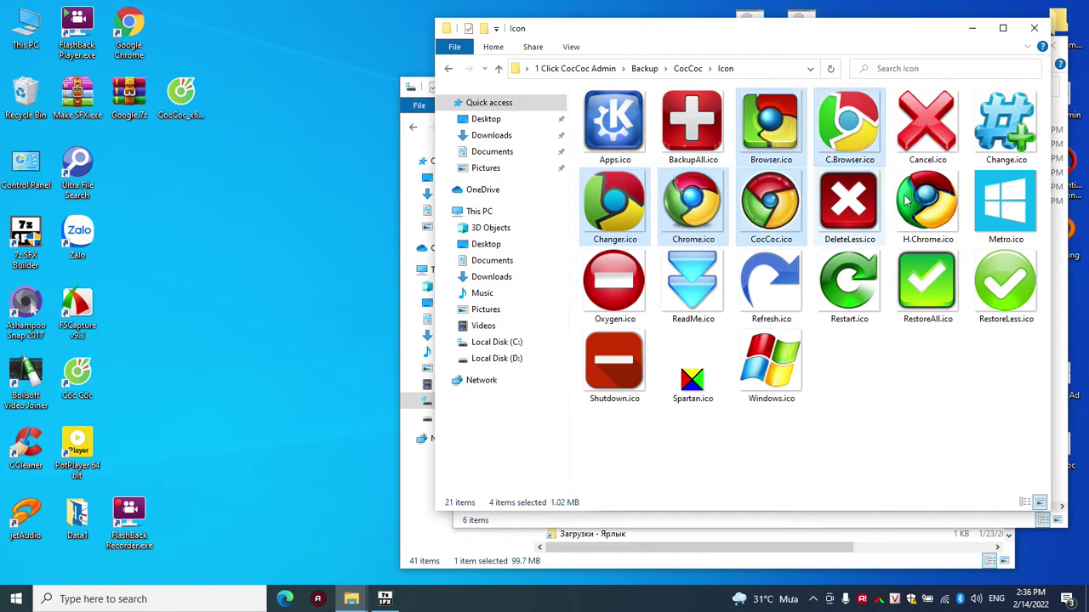
pyautogui.keyDown('ctrl'); pyautogui.click(927, 204); pyautogui.keyUp('ctrl')
pyautogui.rightClick(930, 208)
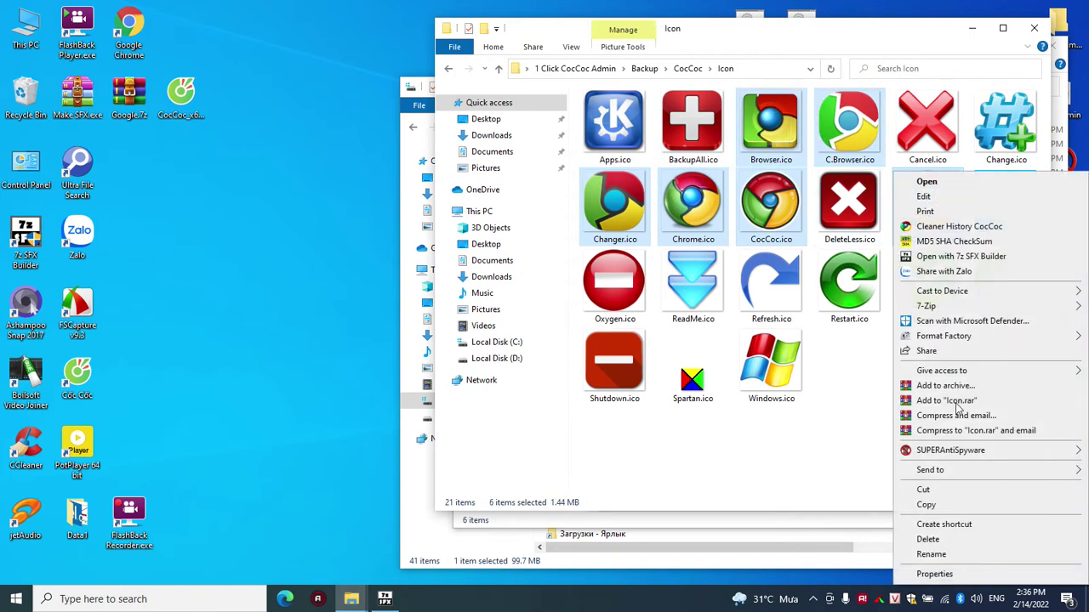
pyautogui.moveTo(930, 469)
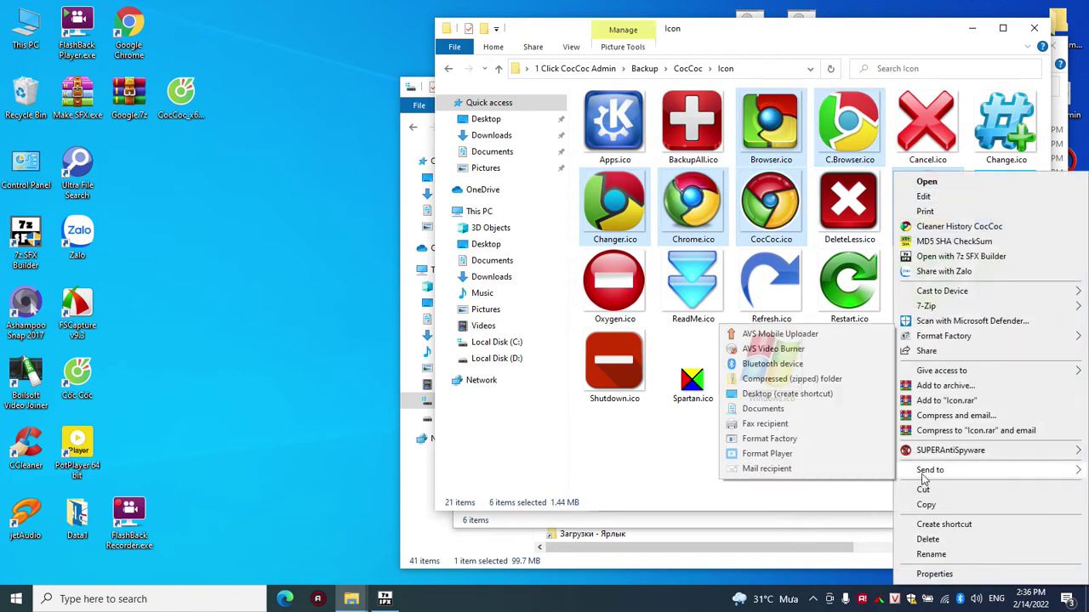
pyautogui.click(782, 394)
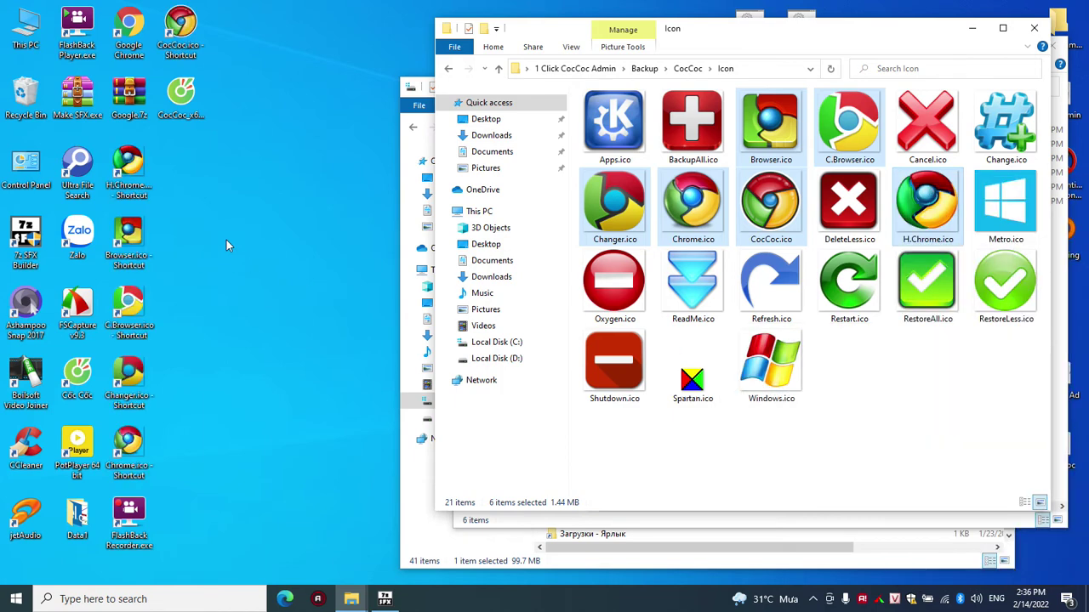
# Delete the CocCoc.ico, C.Browser.ico and Changer.ico shortcuts from the desktop.
pyautogui.click(226, 246)
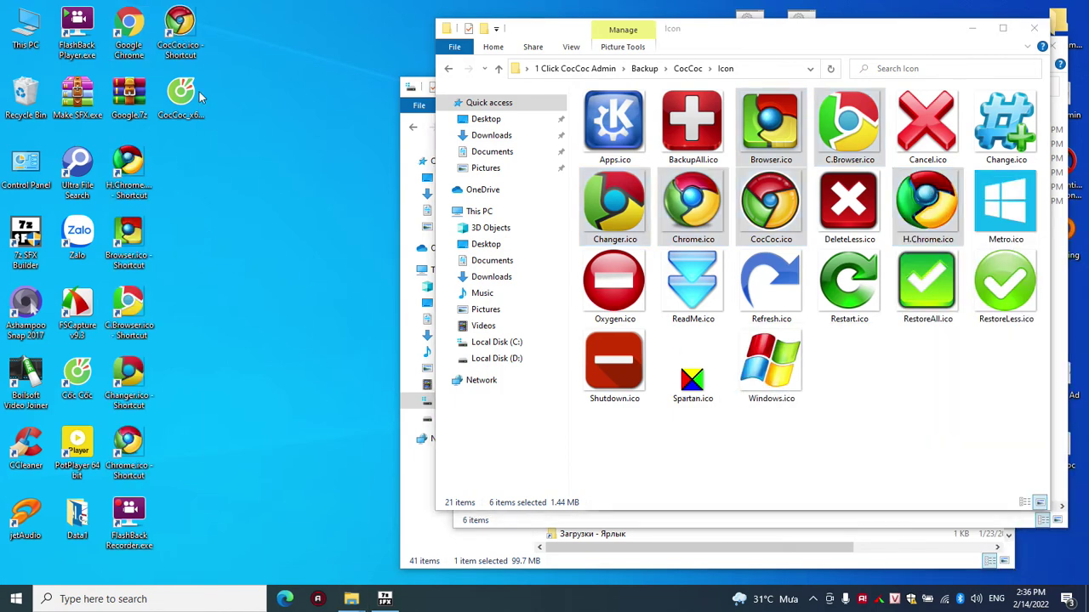
pyautogui.click(194, 38)
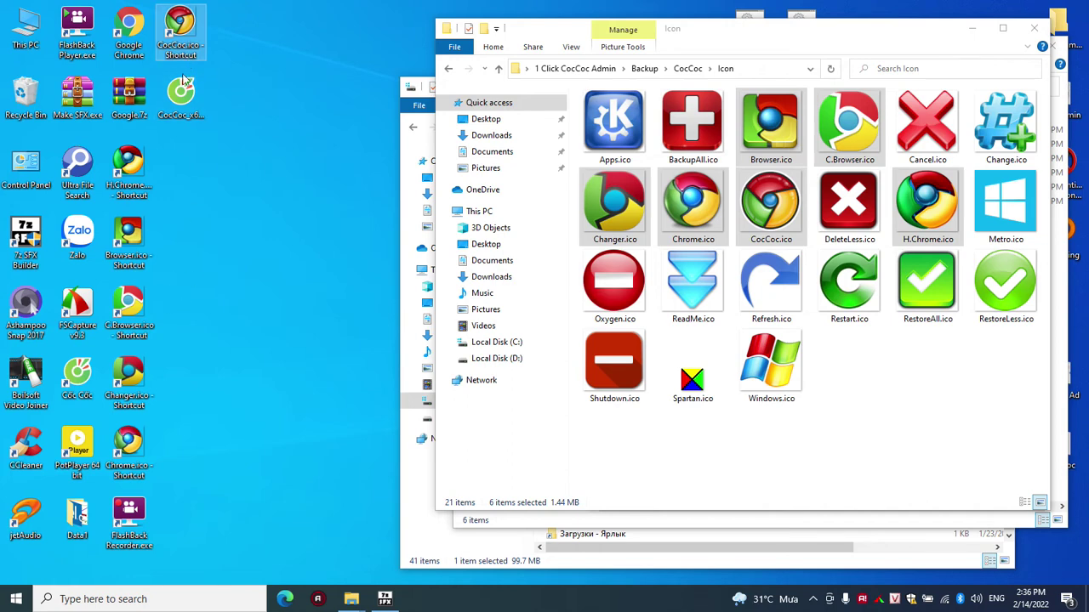
pyautogui.keyDown('ctrl'); pyautogui.click(129, 306); pyautogui.keyUp('ctrl')
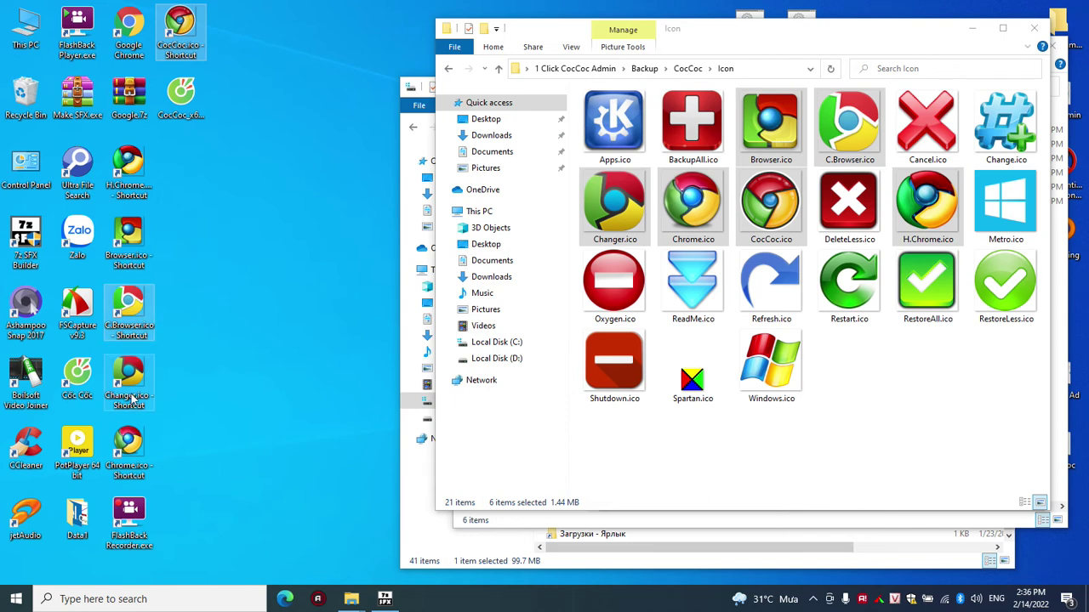
pyautogui.keyDown('ctrl'); pyautogui.click(132, 398); pyautogui.keyUp('ctrl')
pyautogui.rightClick(132, 399)
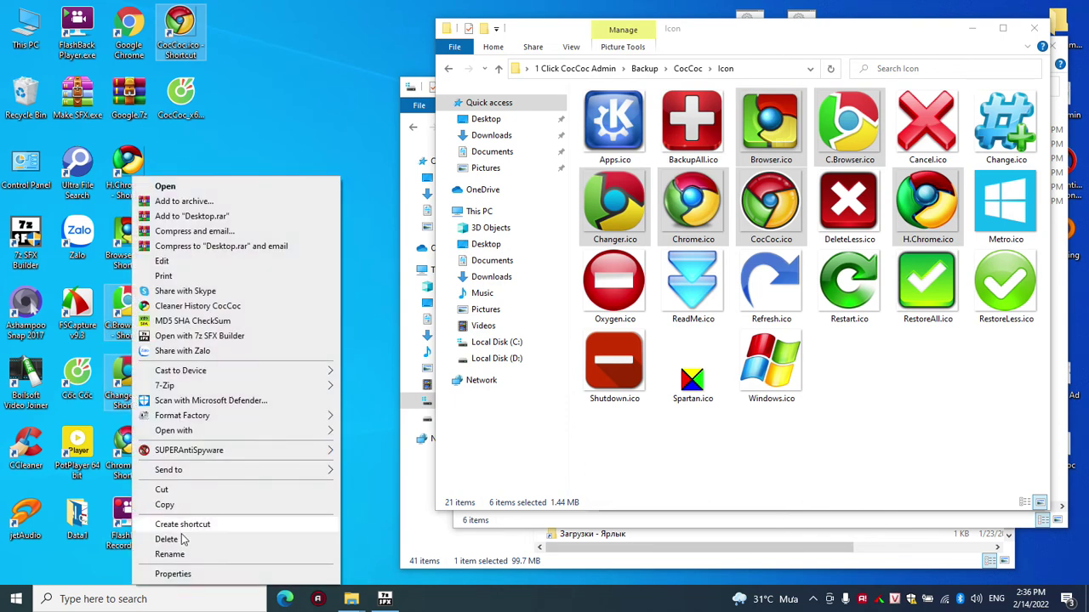
pyautogui.click(281, 540)
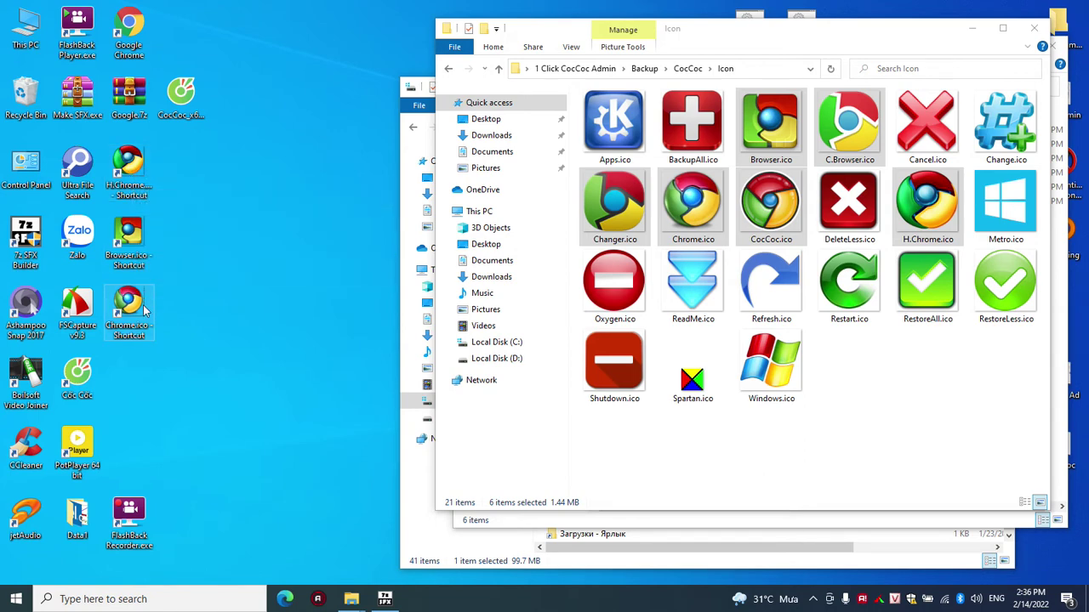
# Delete the remaining H.Chrome.ico, Browser.ico and Chrome.ico shortcuts from the desktop.
pyautogui.click(134, 169)
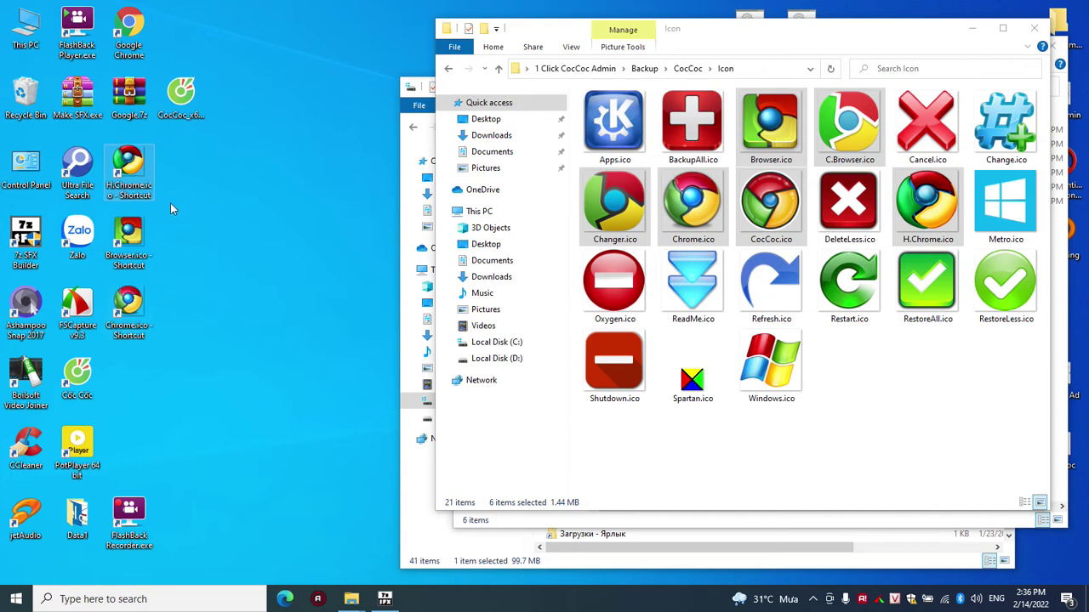
pyautogui.moveTo(166, 341); pyautogui.dragTo(125, 157)
pyautogui.rightClick(125, 157)
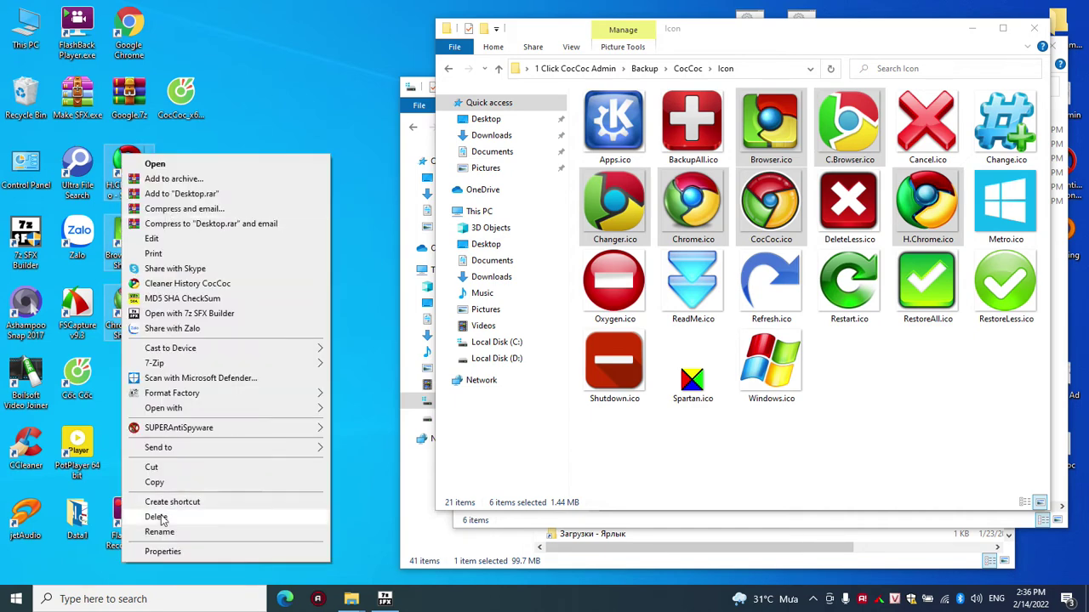
pyautogui.press('Escape')
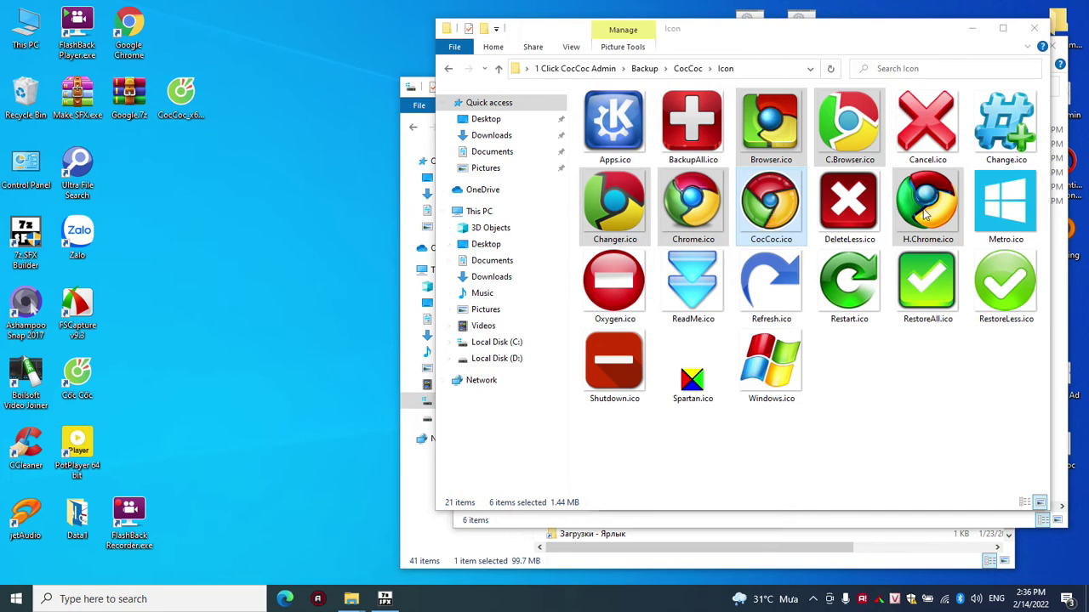
# Select only H.Chrome.ico in the Icon folder and return focus to the desktop.
pyautogui.click(811, 213)
pyautogui.click(944, 211)
pyautogui.click(209, 265)
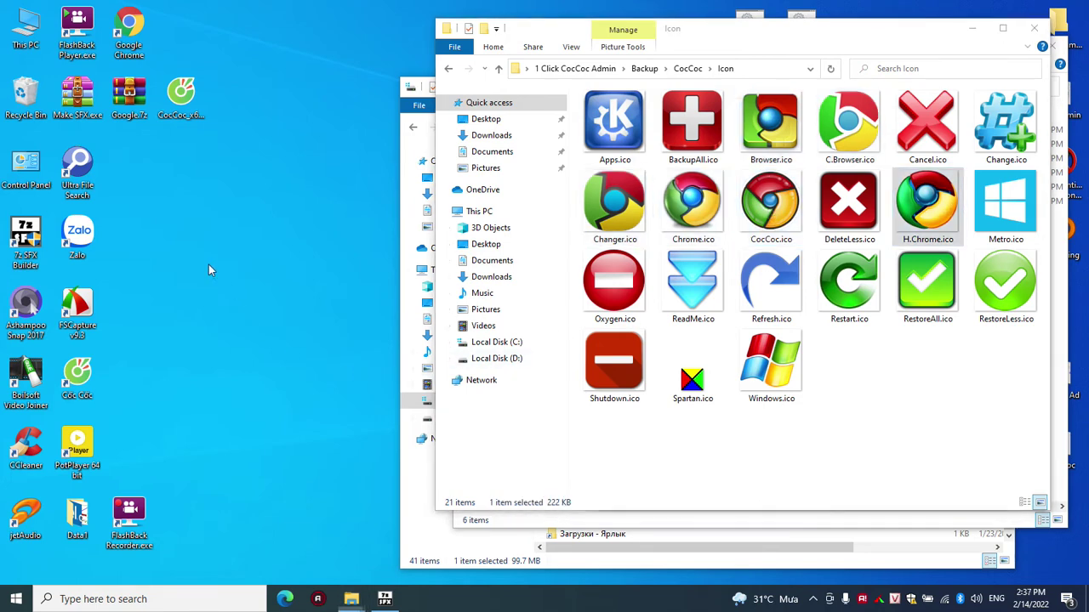
# Paste H.Chrome.ico onto the desktop and set it as the SFX icon in 7z SFX Builder.
pyautogui.hotkey('ctrl', 'v')
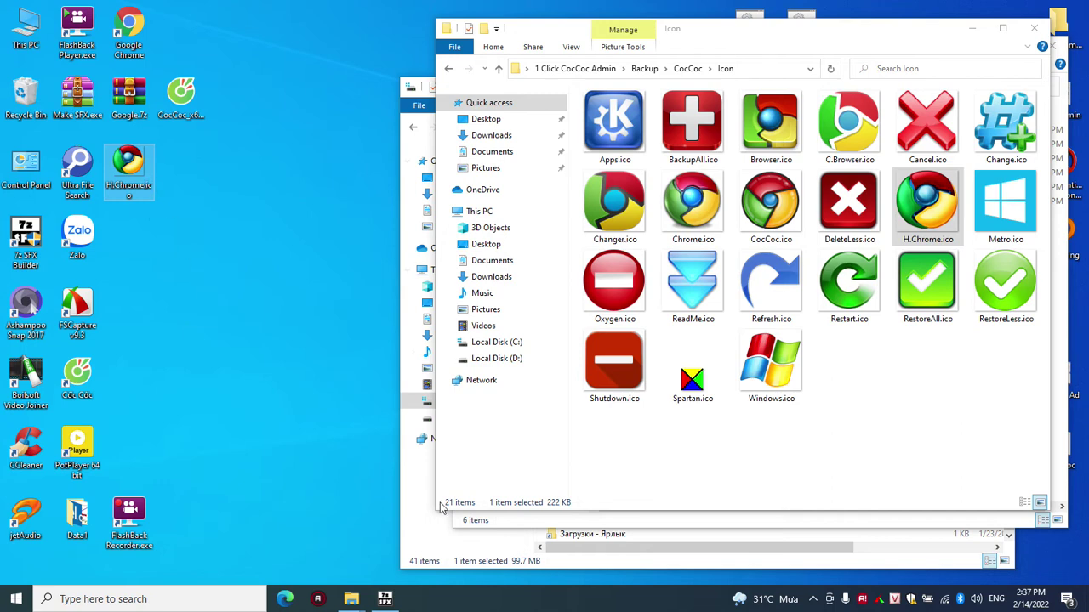
pyautogui.click(385, 599)
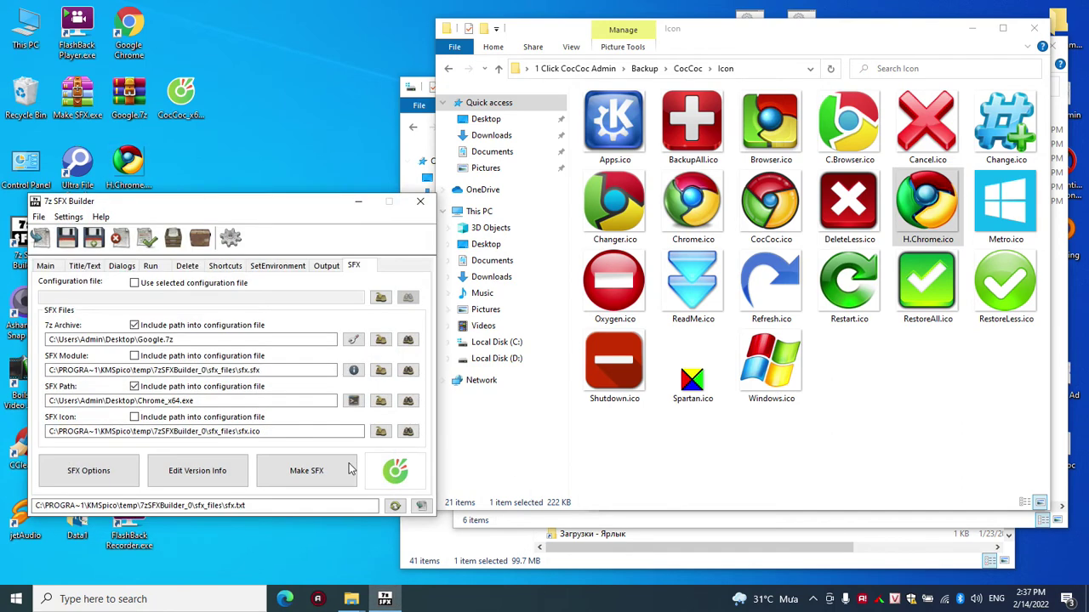
pyautogui.click(407, 431)
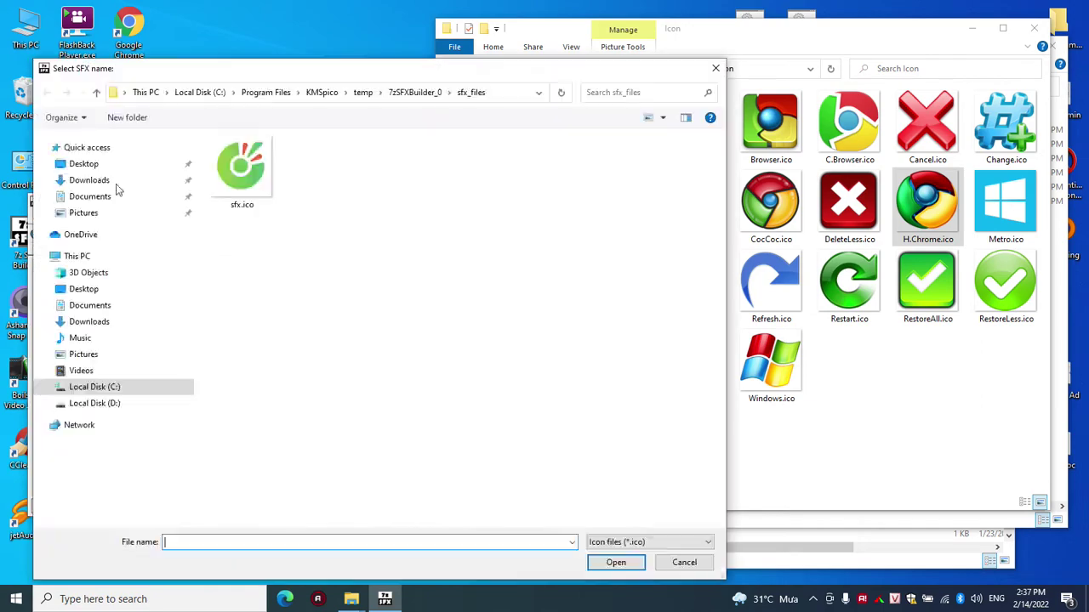
pyautogui.click(83, 163)
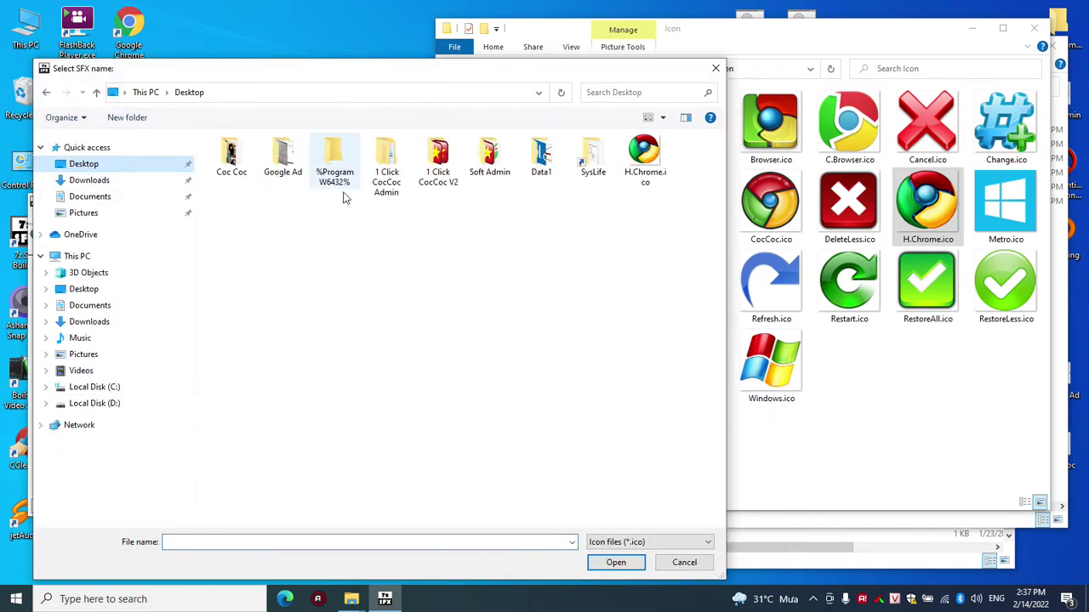
pyautogui.doubleClick(648, 154)
# Enable use of the 7zsd_All SFX module in the SFX options and save them.
pyautogui.click(94, 471)
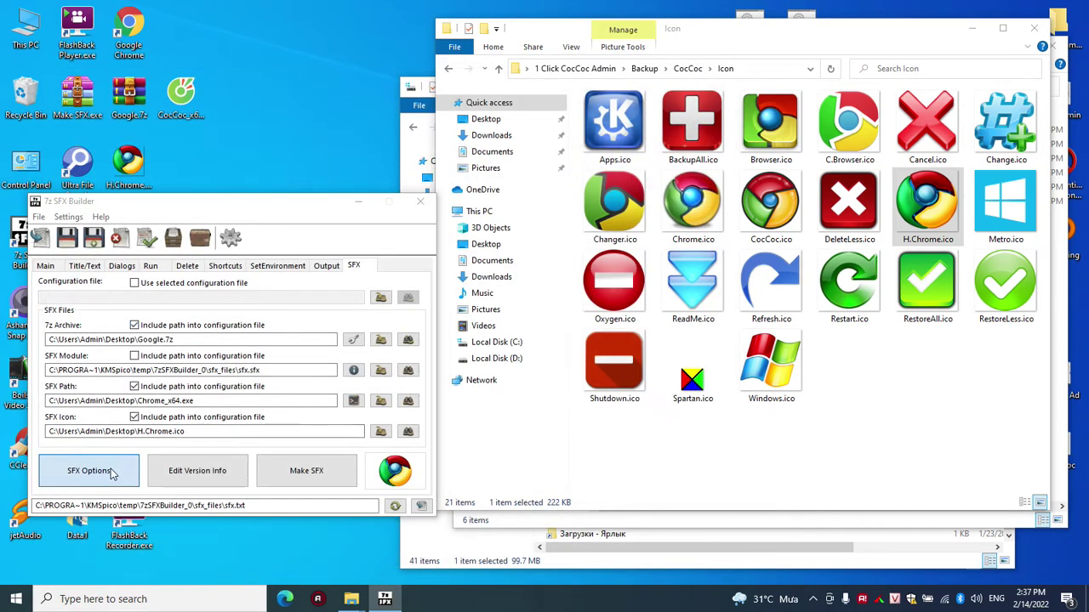
pyautogui.click(129, 331)
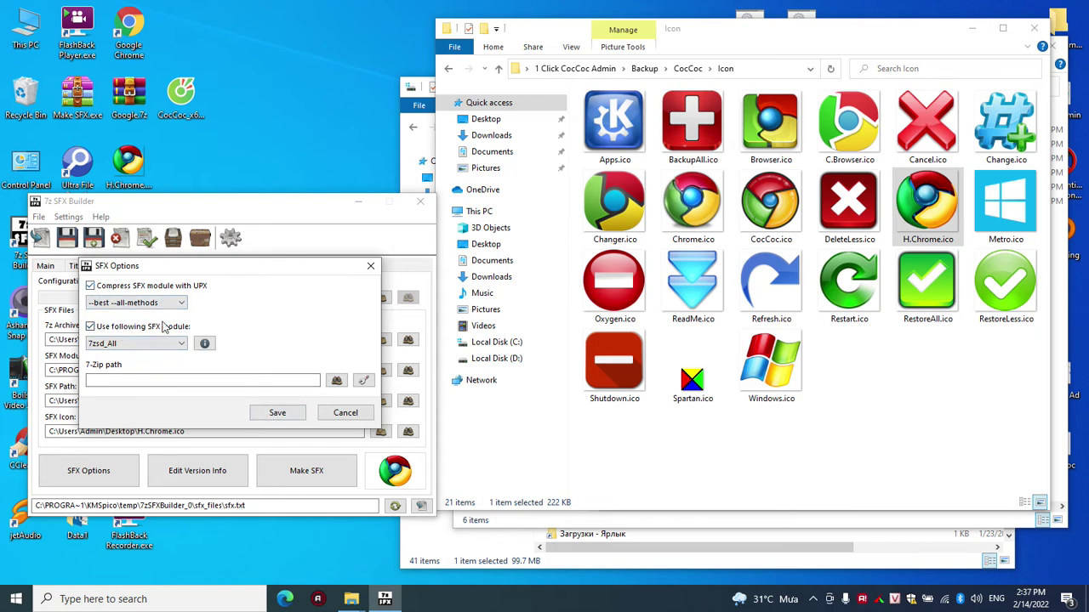
pyautogui.click(283, 414)
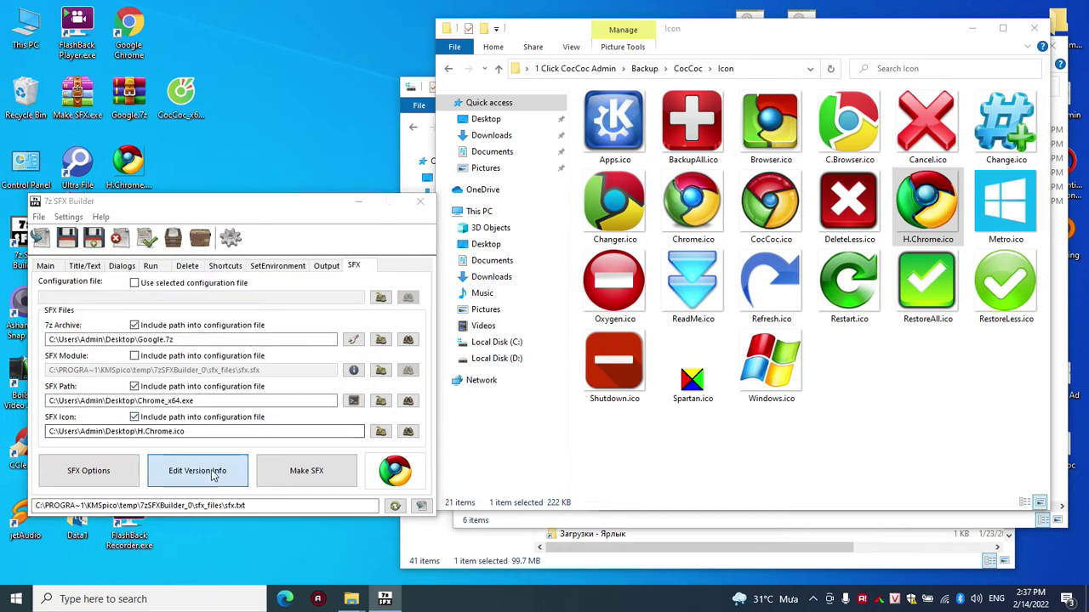
# Replace CocCoc with Chrome in the version info's file description and save the version info.
pyautogui.click(197, 470)
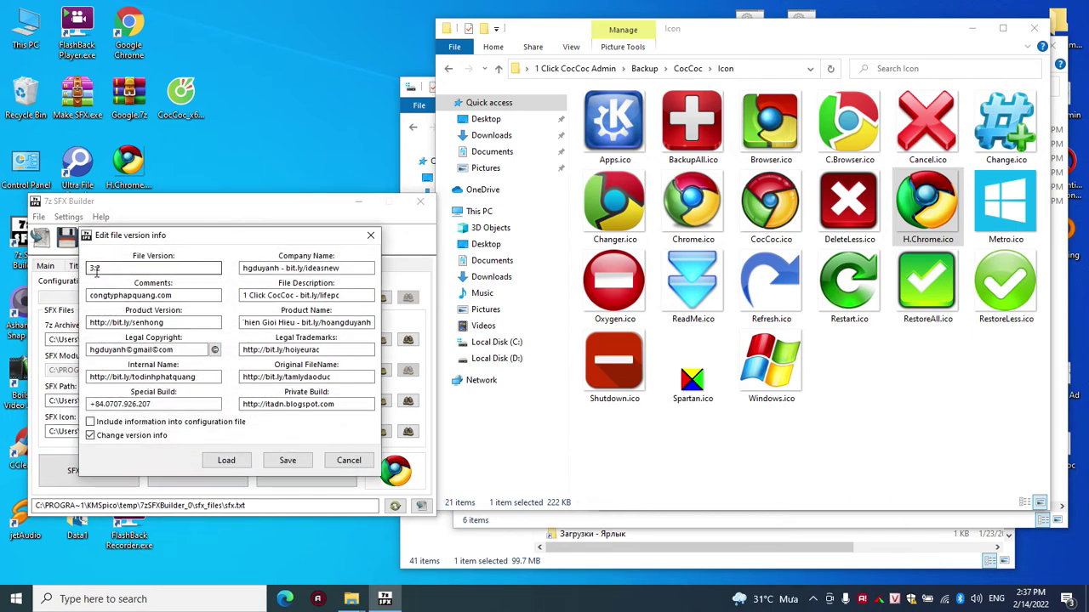
pyautogui.click(356, 463)
pyautogui.click(213, 473)
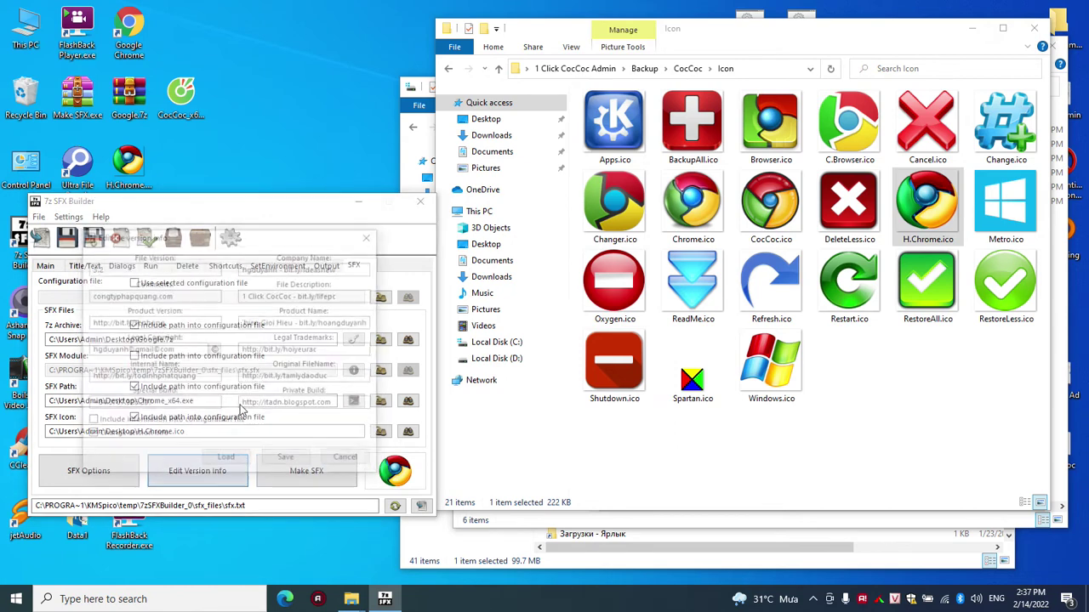
pyautogui.moveTo(269, 295); pyautogui.dragTo(292, 295)
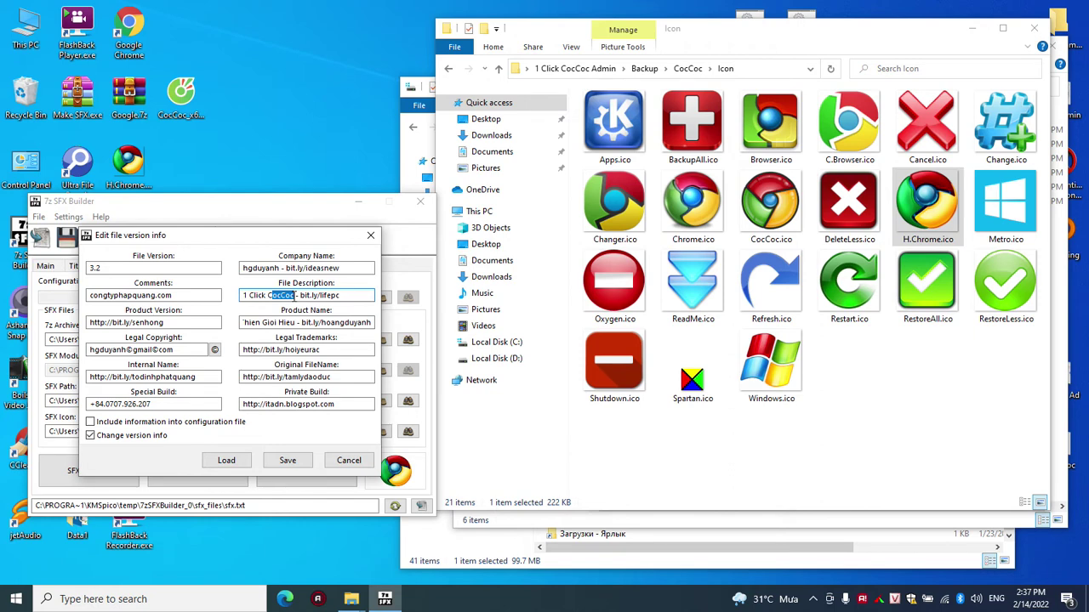
pyautogui.write('Chrome')
pyautogui.click(281, 466)
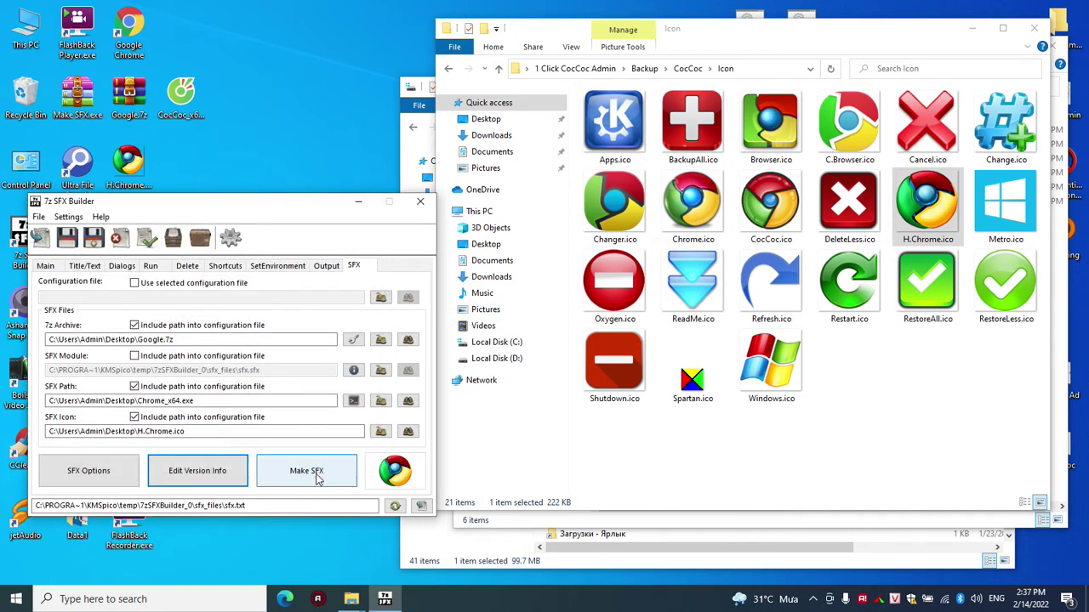
# Review the main settings, the GUI/Misc flags and the remaining configuration pages of the SFX project.
pyautogui.moveTo(68, 202); pyautogui.dragTo(387, 127)
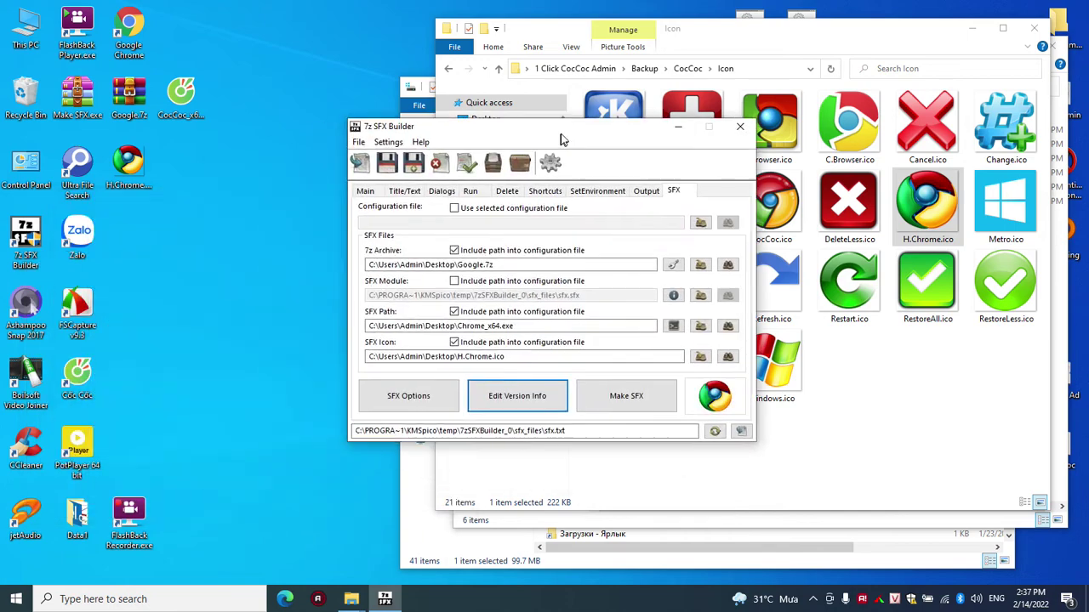
pyautogui.click(366, 191)
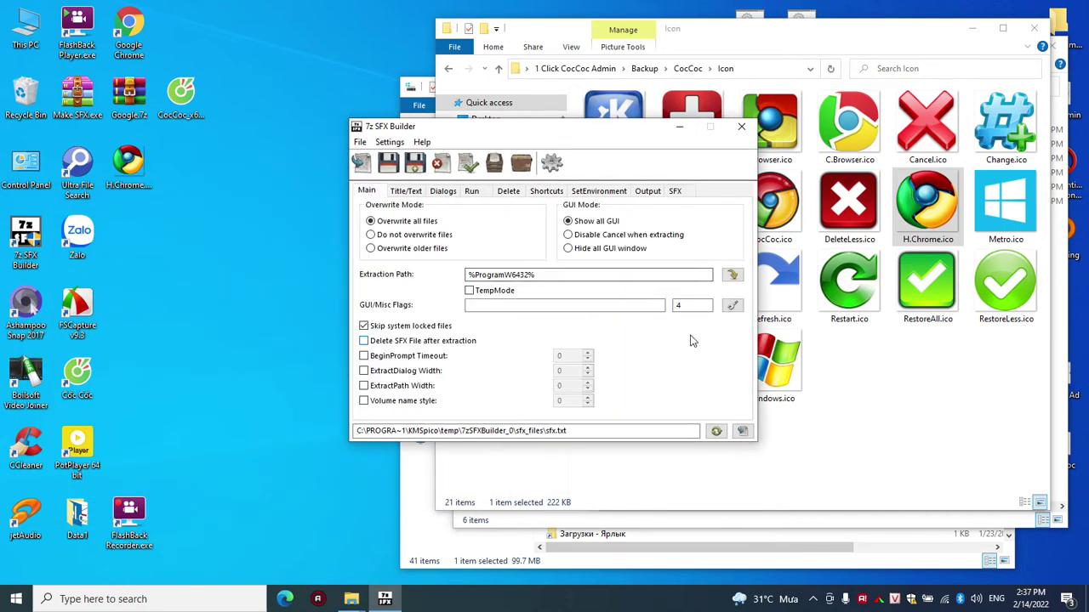
pyautogui.click(731, 308)
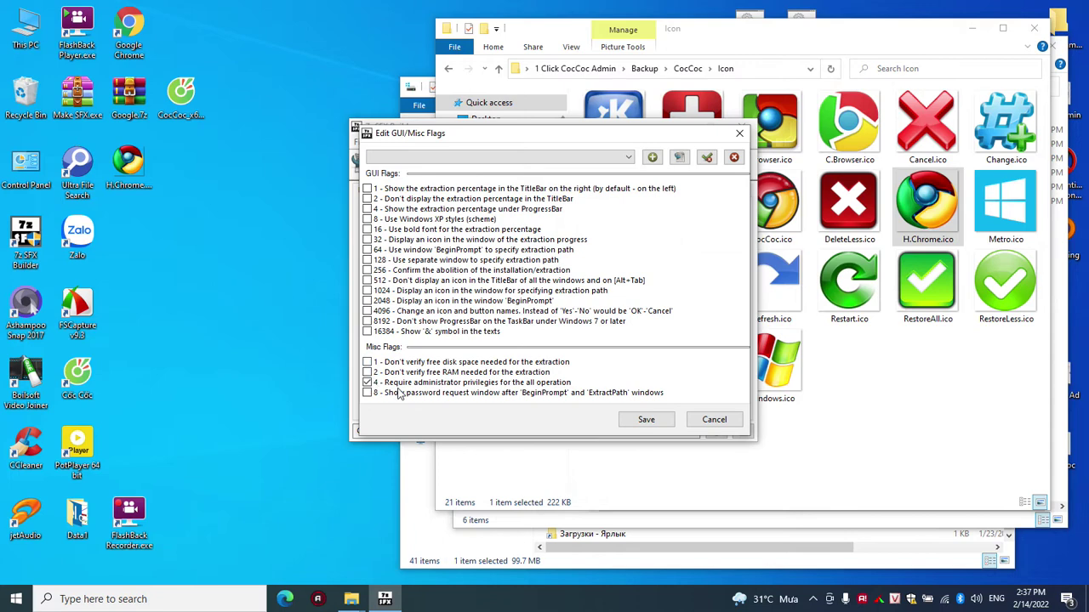
pyautogui.click(714, 419)
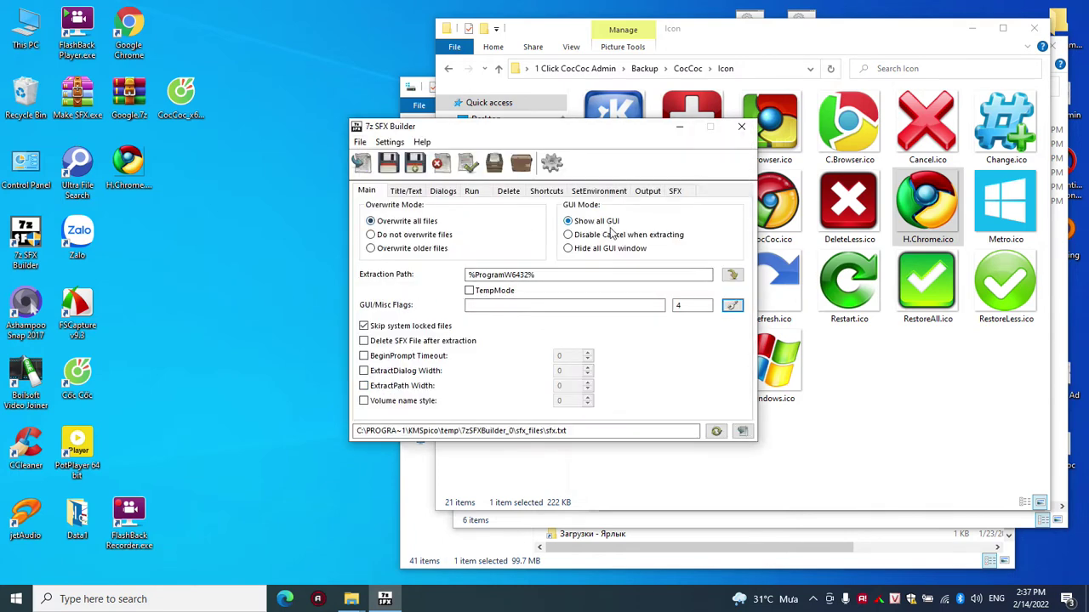
pyautogui.click(442, 191)
pyautogui.click(471, 191)
pyautogui.click(508, 191)
pyautogui.click(546, 191)
pyautogui.click(599, 190)
pyautogui.click(647, 190)
pyautogui.click(674, 190)
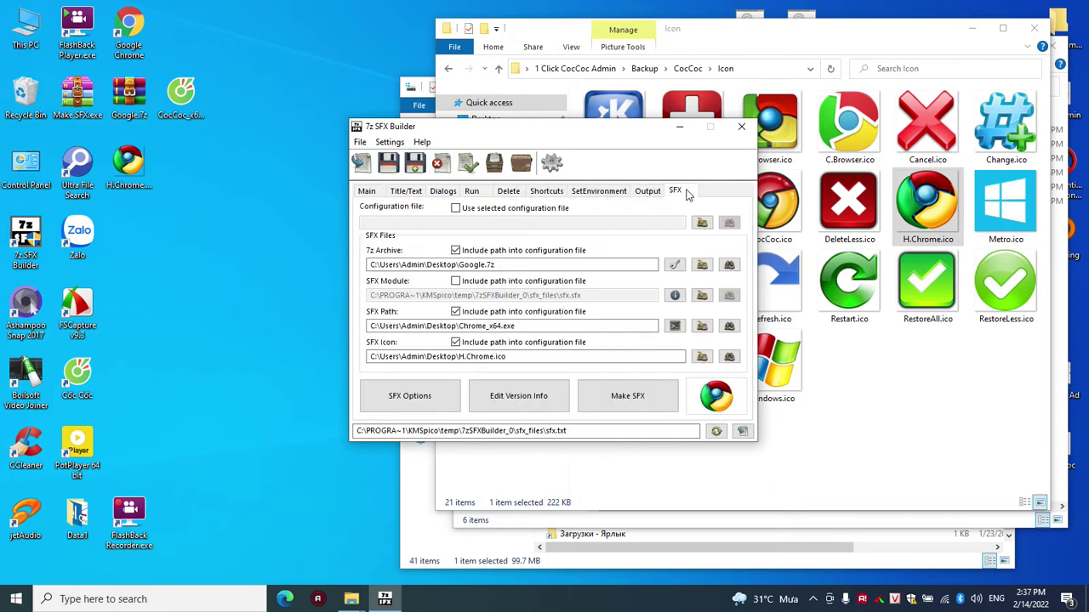
# Build the Chrome_x64.exe self-extracting archive on the desktop and dismiss the build report.
pyautogui.click(655, 397)
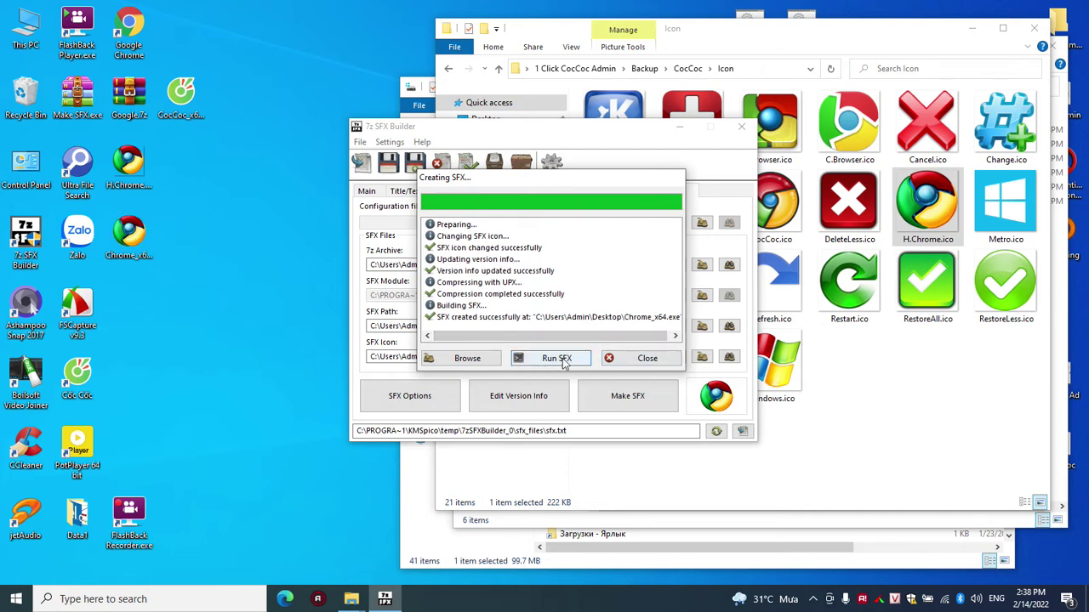
pyautogui.click(648, 360)
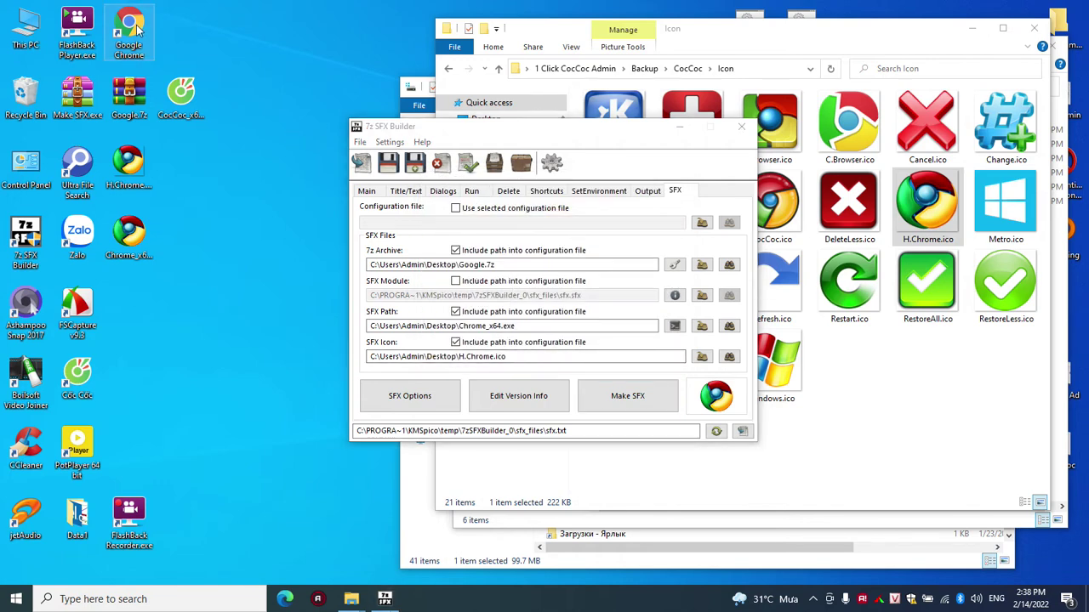
# Open the file location of the Google Chrome desktop shortcut and go up to the Program Files folder.
pyautogui.rightClick(136, 27)
pyautogui.click(162, 50)
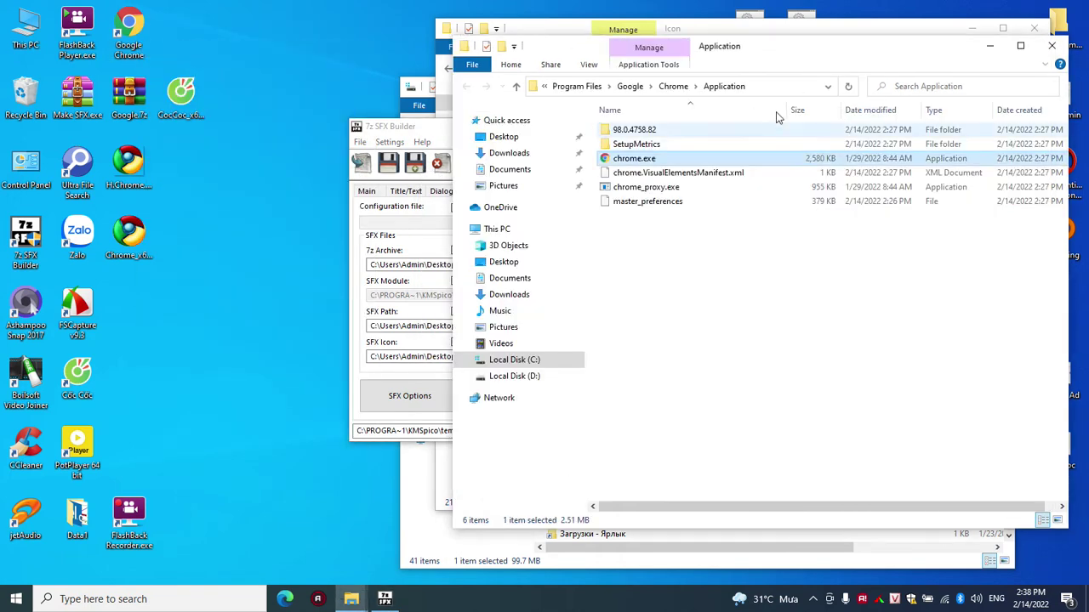
pyautogui.click(678, 88)
pyautogui.click(656, 88)
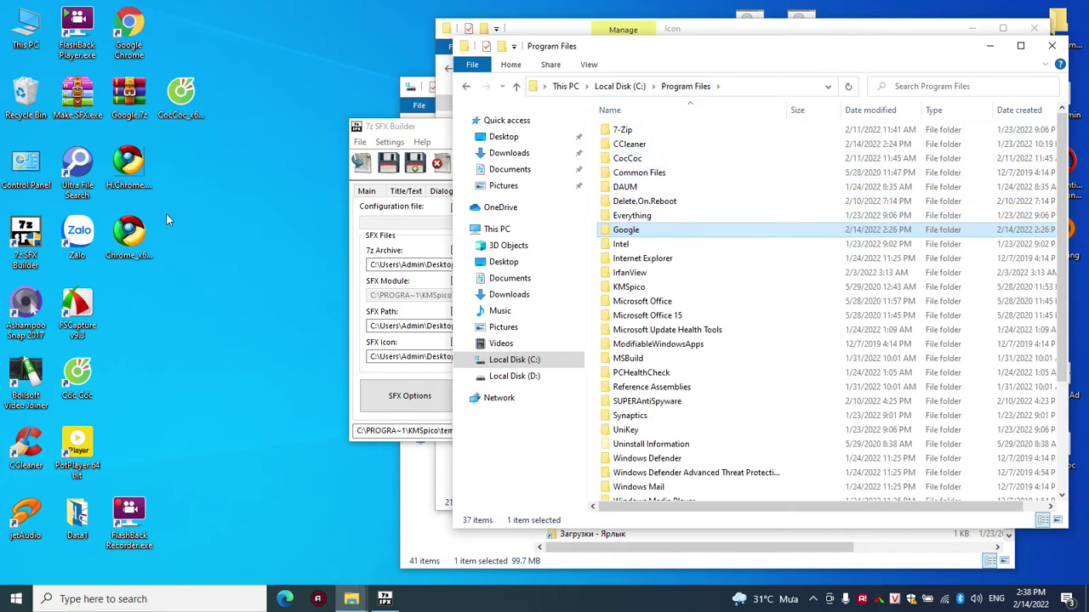
# Check the SFX project's extraction path %ProgramW6432% against the Program Files folder.
pyautogui.click(385, 599)
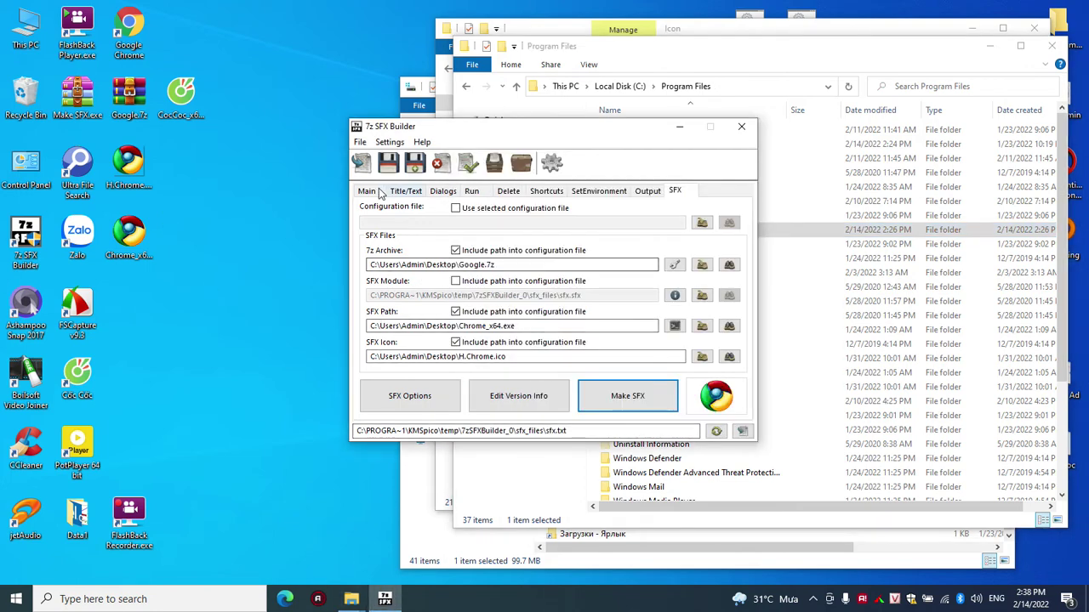
pyautogui.click(366, 191)
pyautogui.moveTo(562, 275); pyautogui.dragTo(405, 278)
pyautogui.click(679, 127)
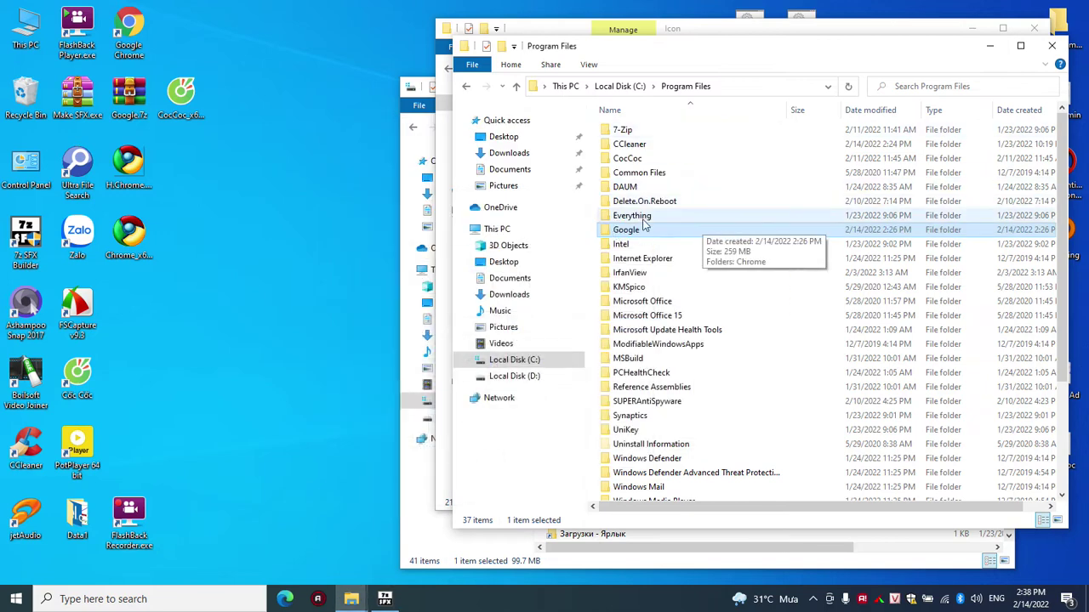
pyautogui.click(385, 599)
pyautogui.click(556, 274)
pyautogui.click(808, 258)
# Inspect the contents of the Google folder, compare its location with the extraction path, and return to Program Files.
pyautogui.doubleClick(627, 230)
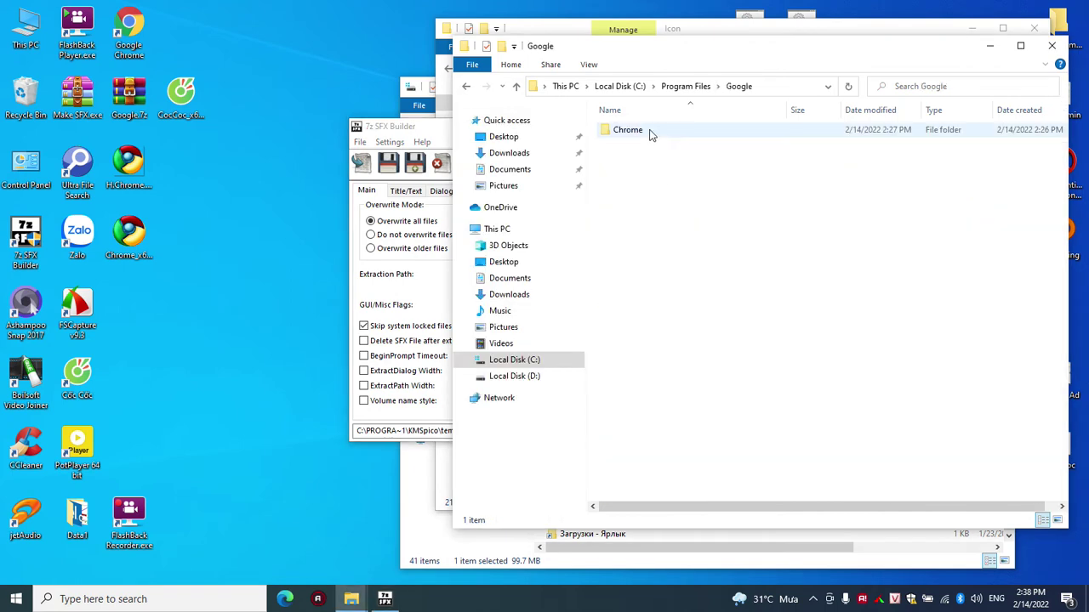
pyautogui.click(638, 134)
pyautogui.click(431, 131)
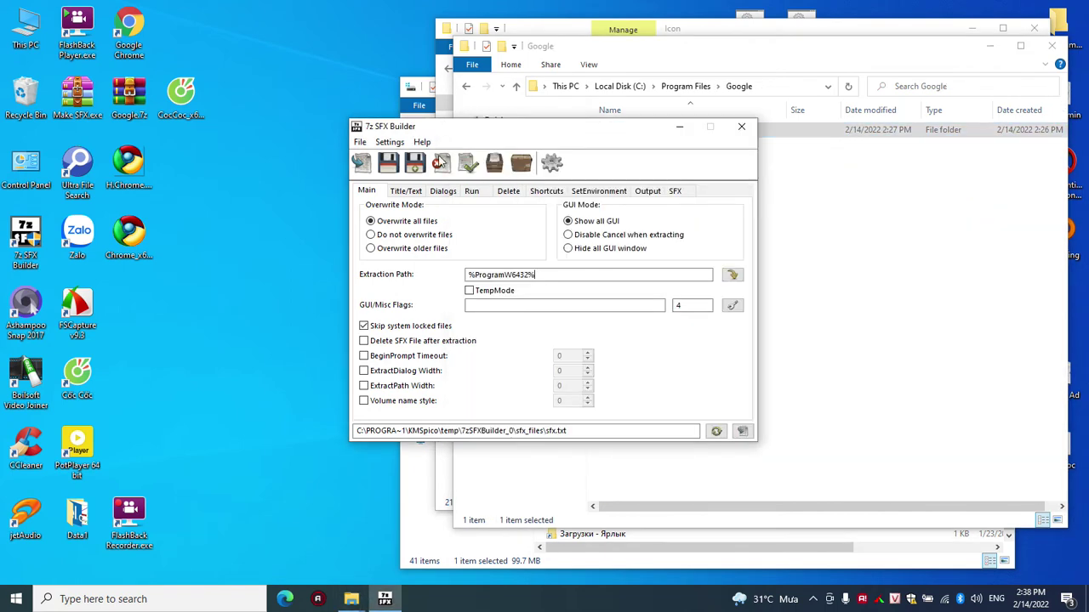
pyautogui.moveTo(538, 274); pyautogui.dragTo(446, 272)
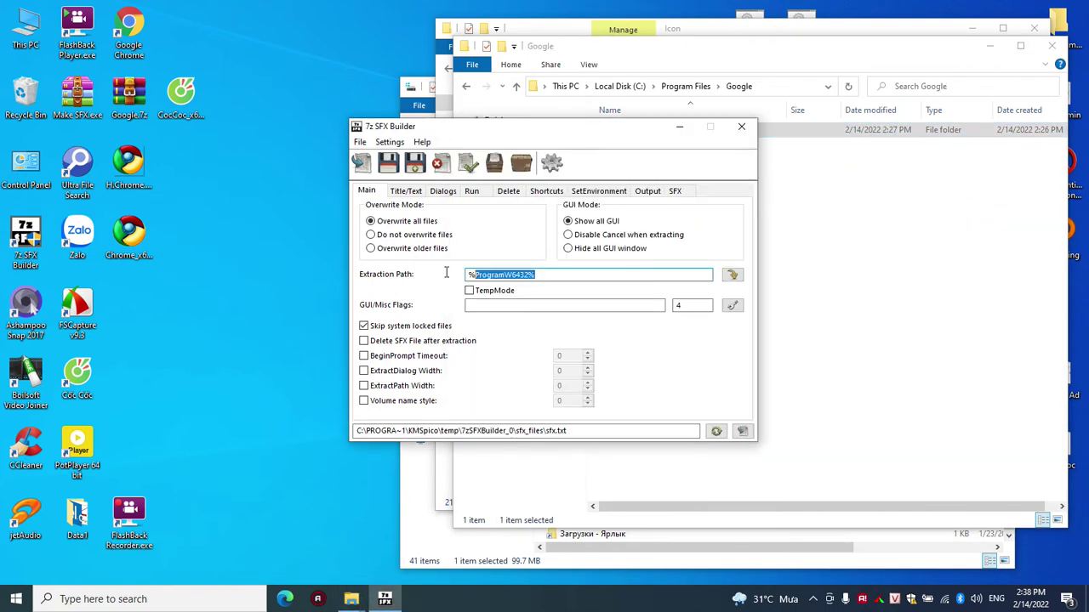
pyautogui.click(891, 202)
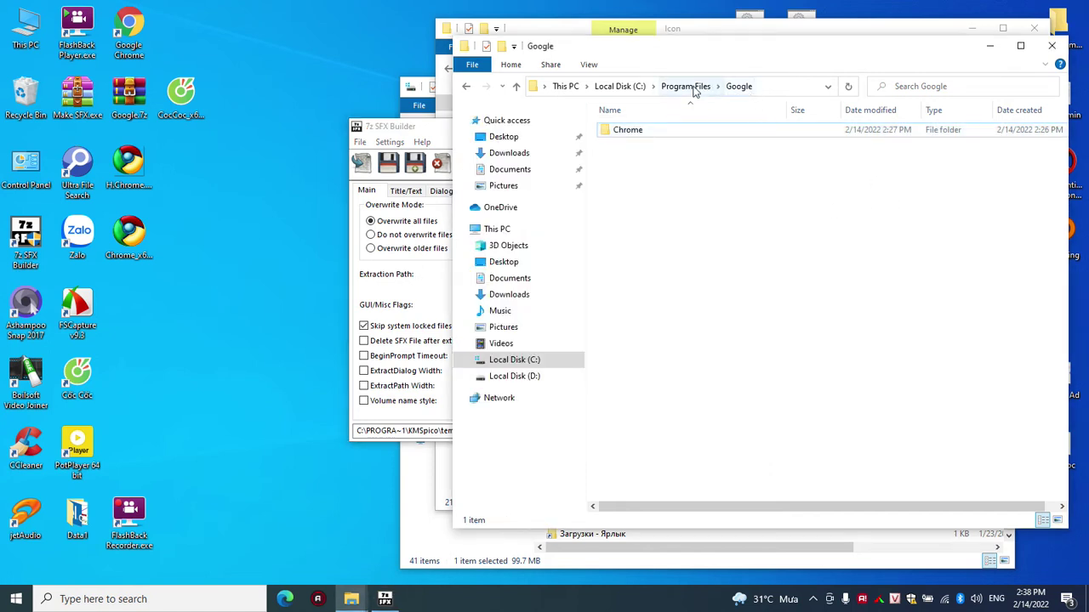
pyautogui.click(696, 87)
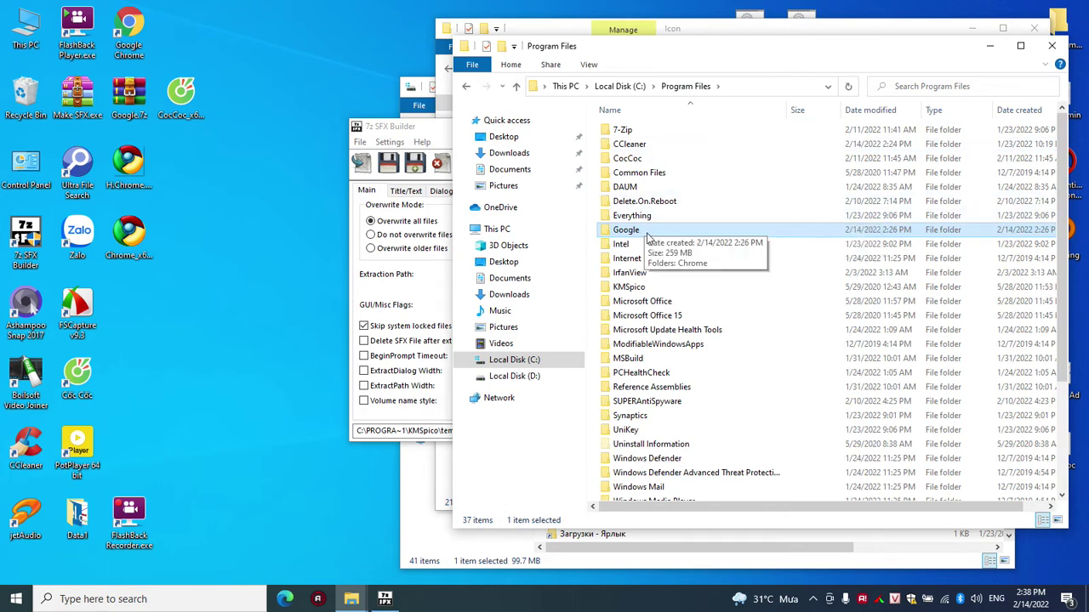
pyautogui.click(431, 132)
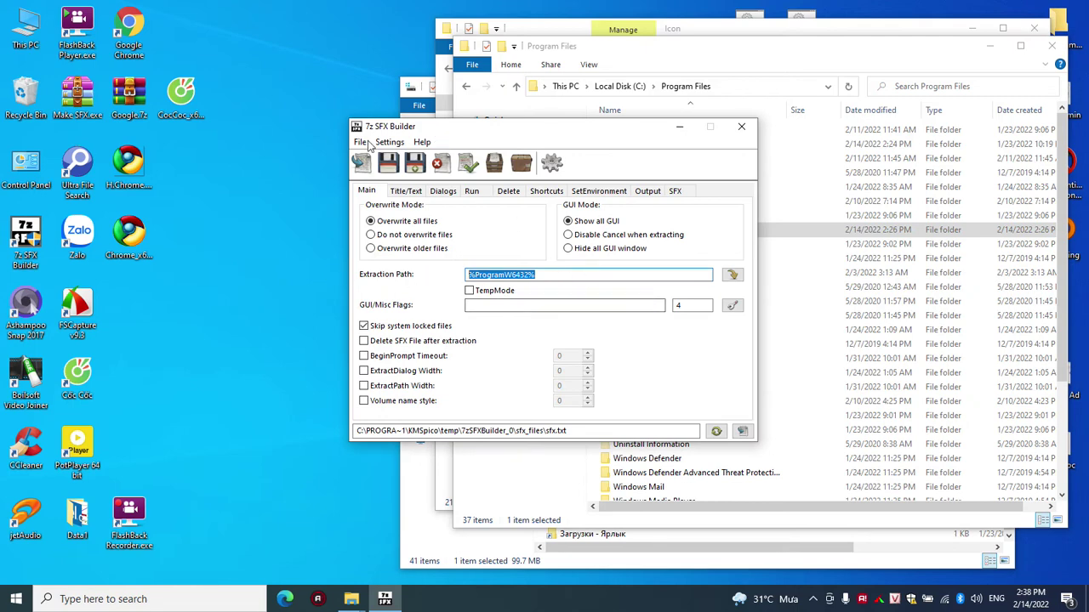
pyautogui.click(768, 64)
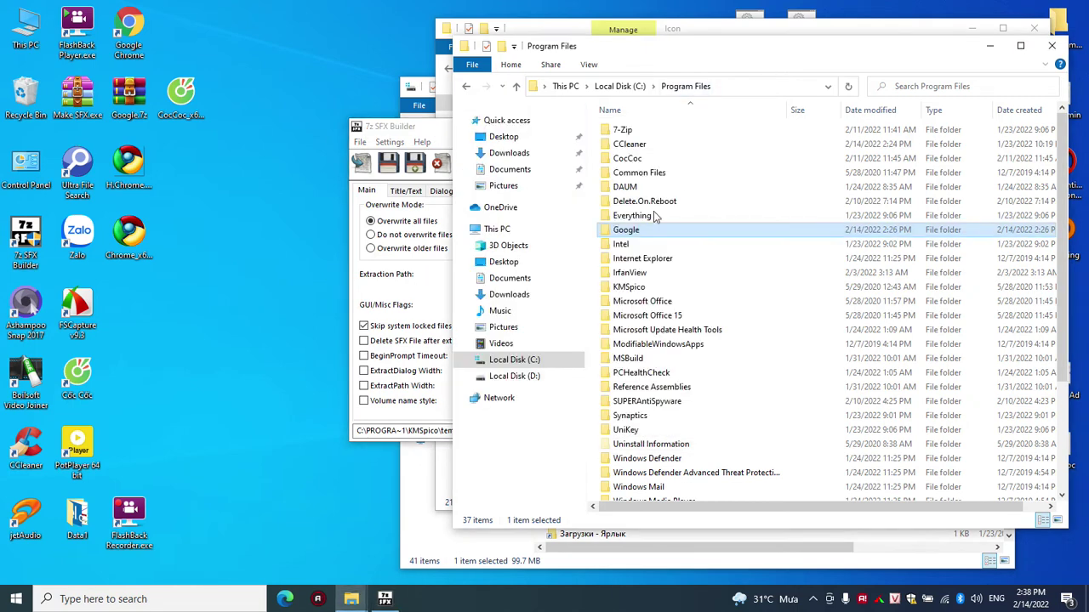
# Rename the Google folder in Program Files to GoogleG, granting administrator permission.
pyautogui.click(649, 232)
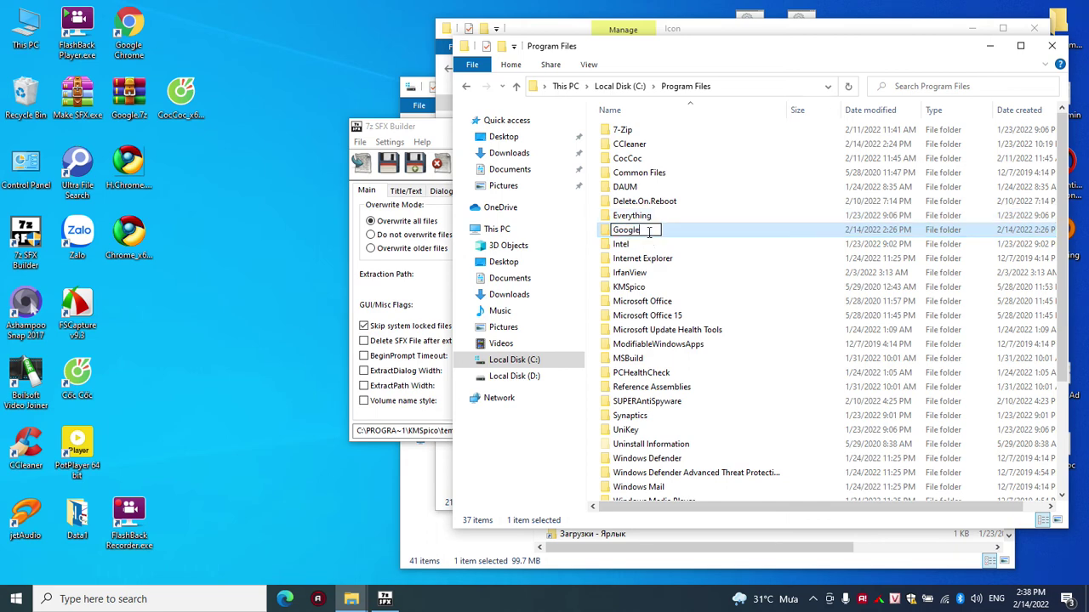
pyautogui.write('G')
pyautogui.press('Return')
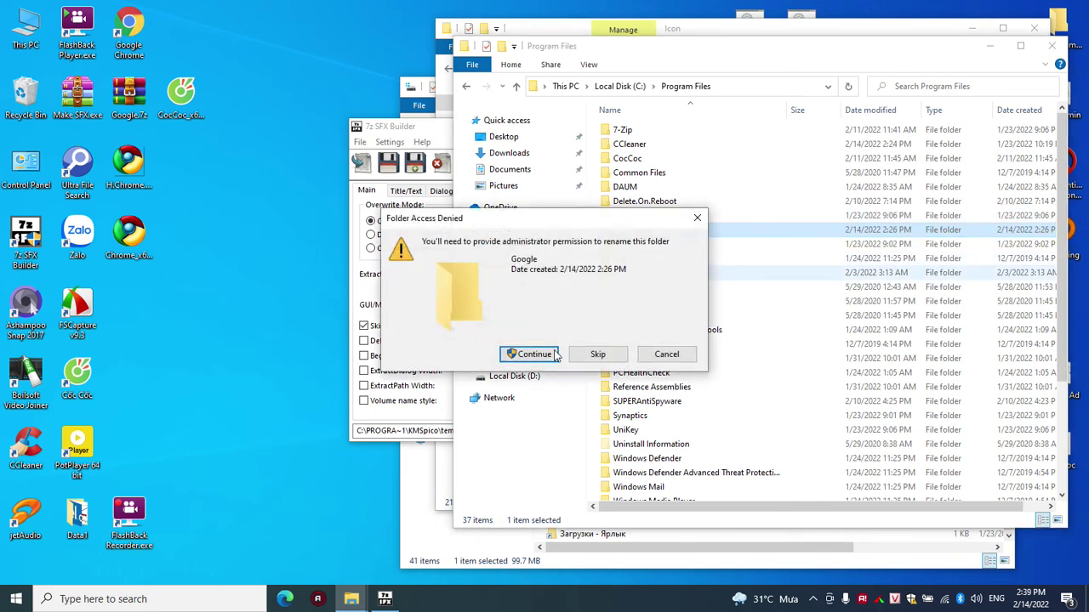
pyautogui.click(555, 356)
# Delete the Google Chrome desktop shortcut and run Chrome_x64.exe, allowing it to make changes to the device.
pyautogui.click(130, 234)
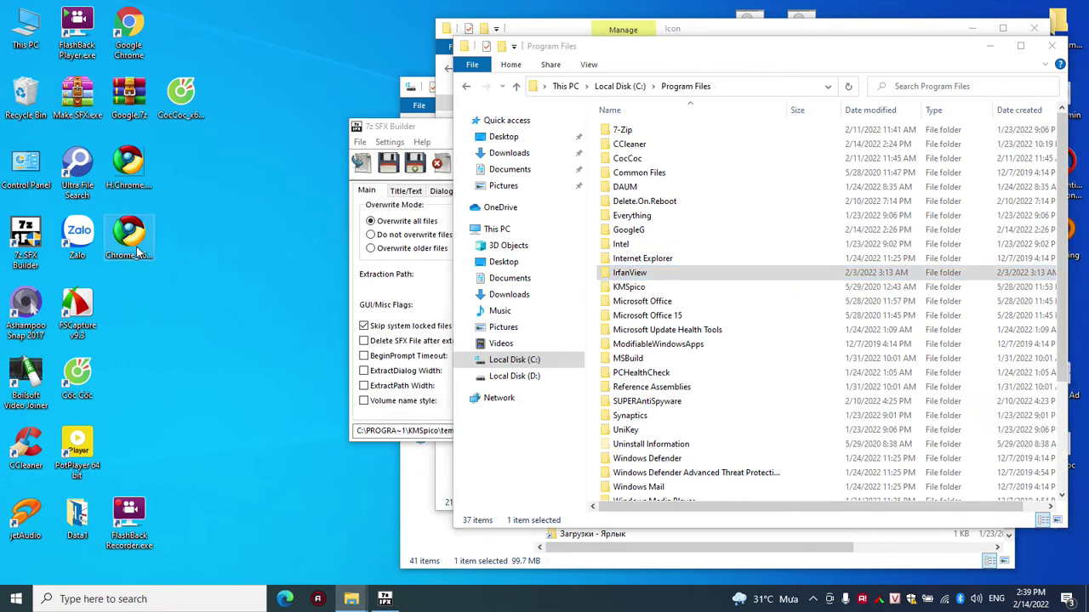
pyautogui.rightClick(129, 26)
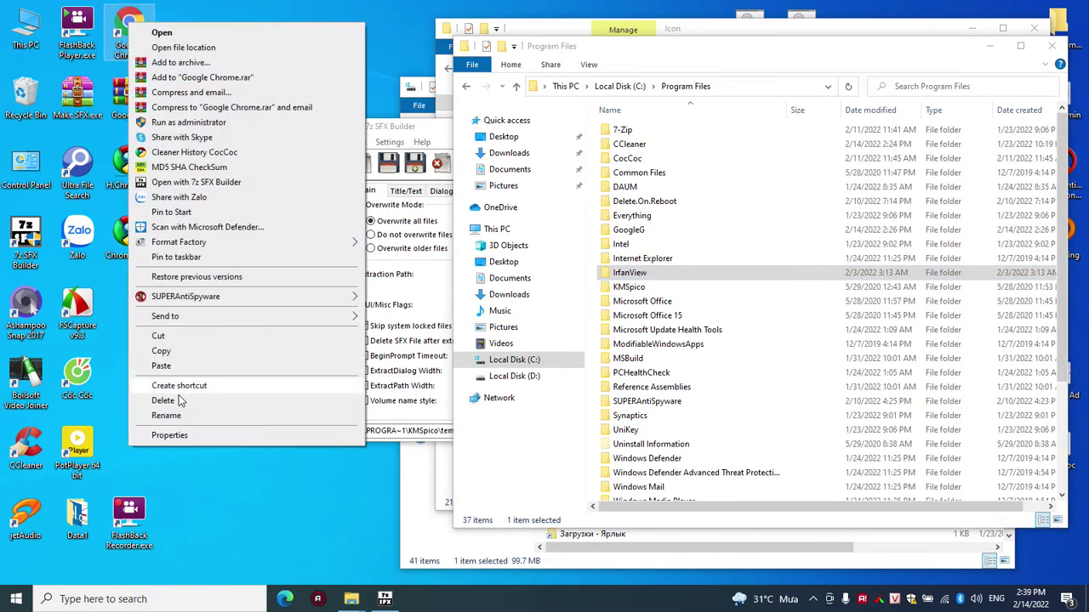
pyautogui.click(182, 396)
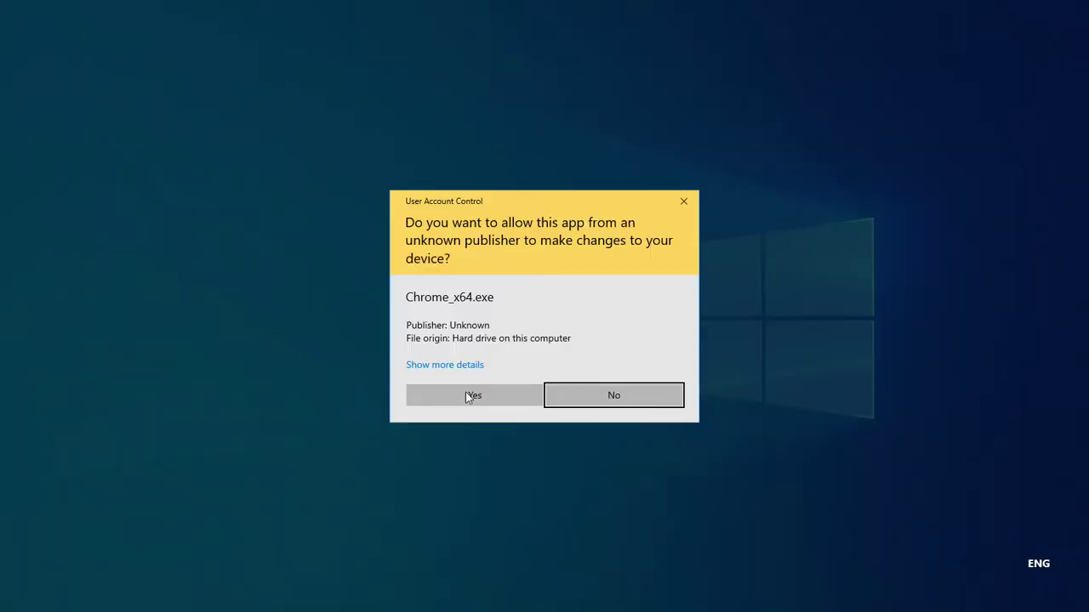
pyautogui.click(474, 394)
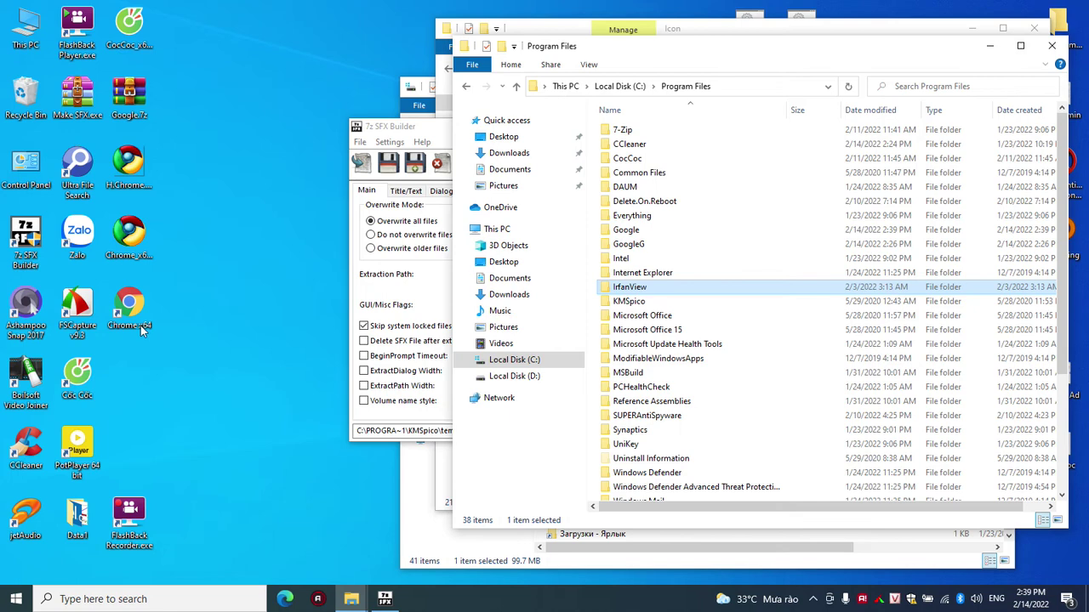
# Launch Chrome from its new desktop shortcut, check that its settings page opens, and minimize the browser.
pyautogui.click(136, 328)
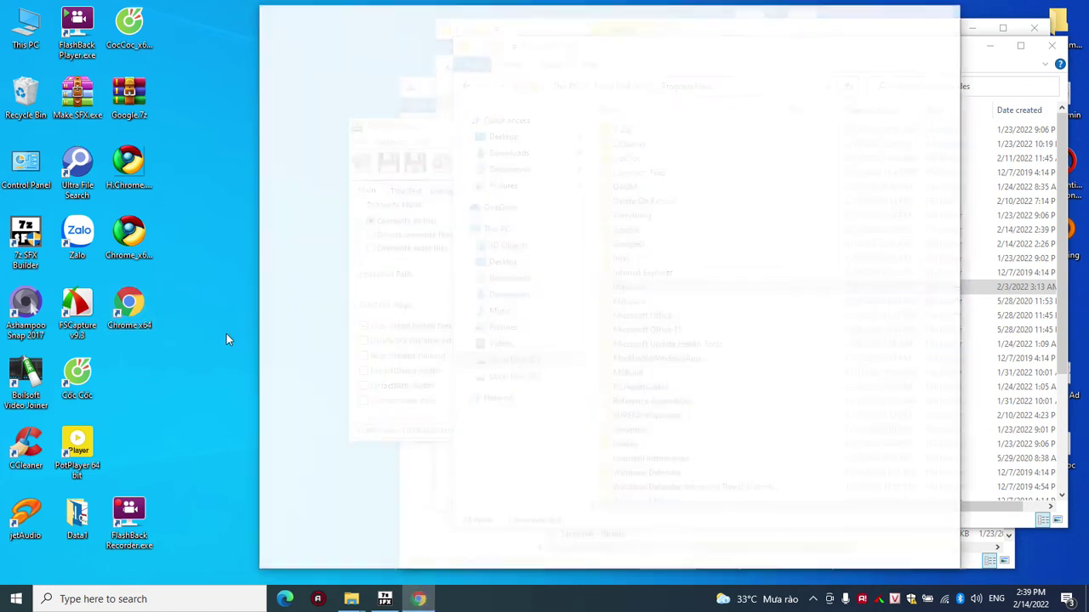
pyautogui.click(946, 45)
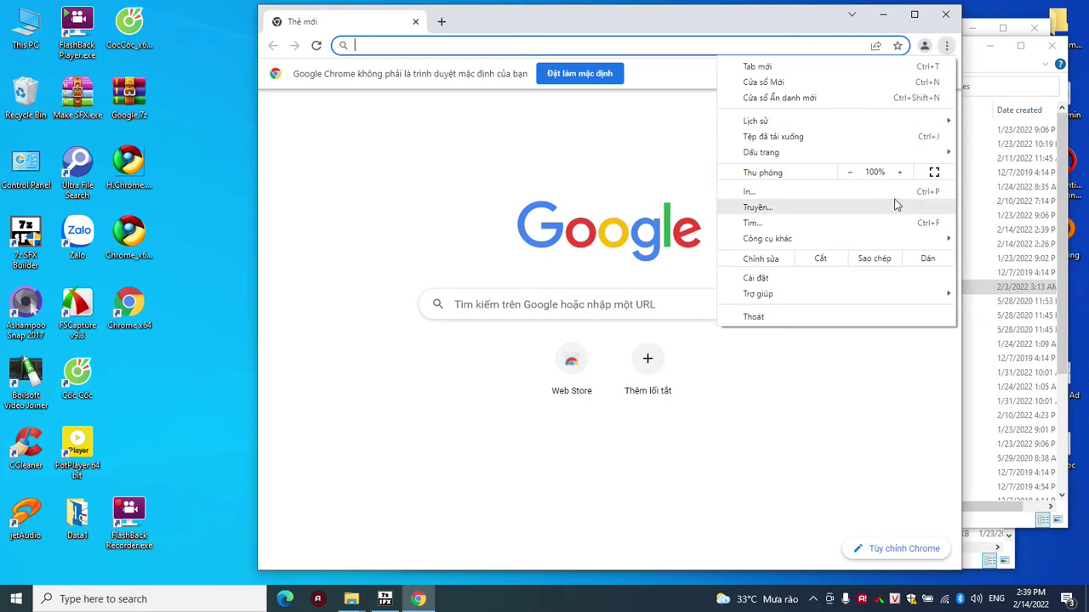
pyautogui.click(779, 281)
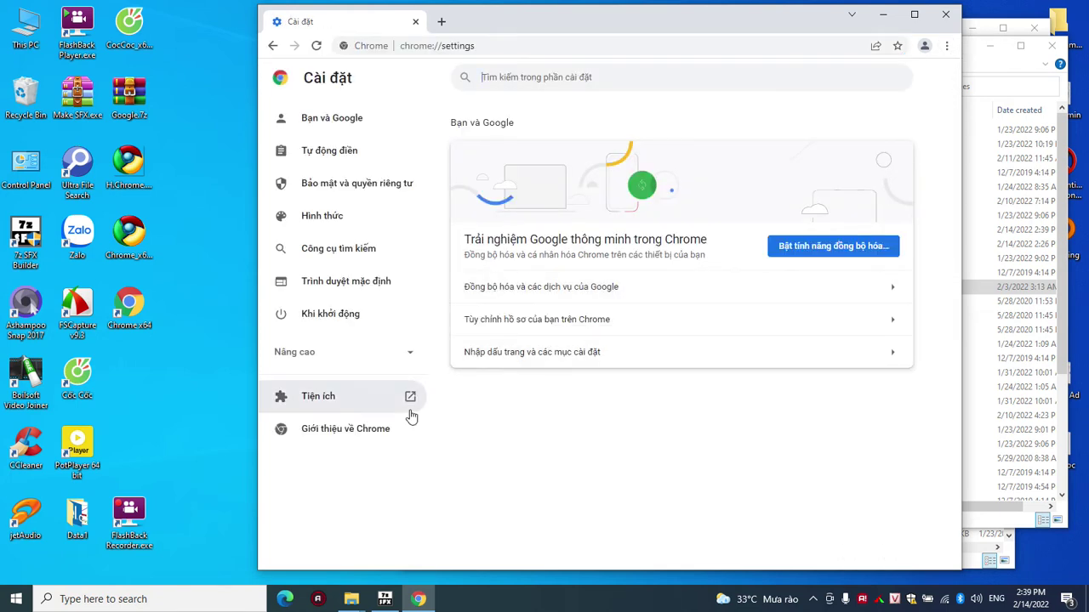
pyautogui.click(881, 15)
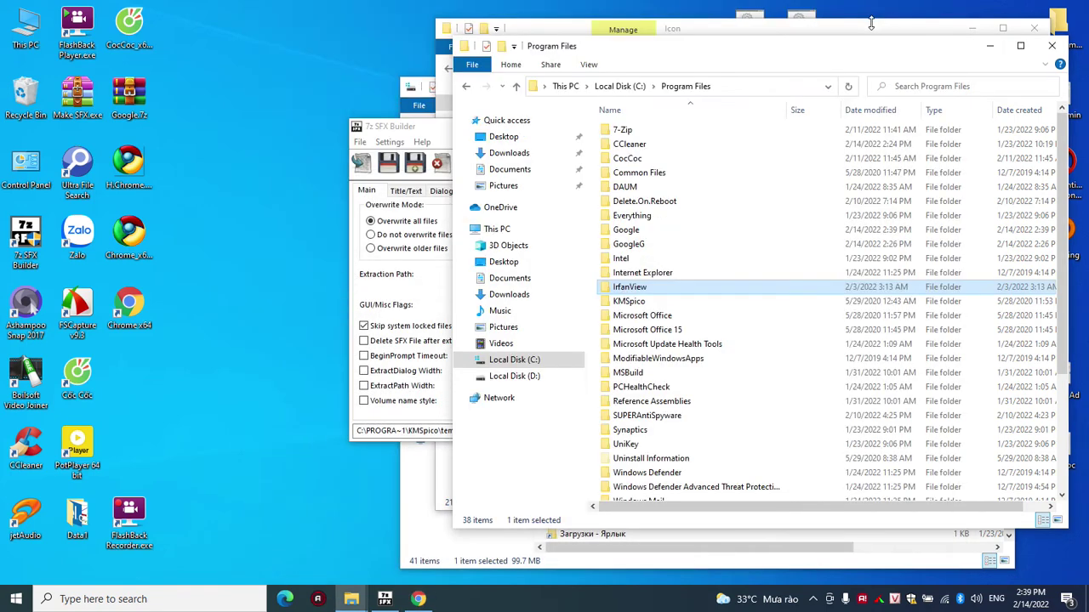
# Go to C:\Users\Admin\AppData\Local\Google\Chrome\User Data and look through its contents.
pyautogui.click(620, 85)
pyautogui.doubleClick(621, 444)
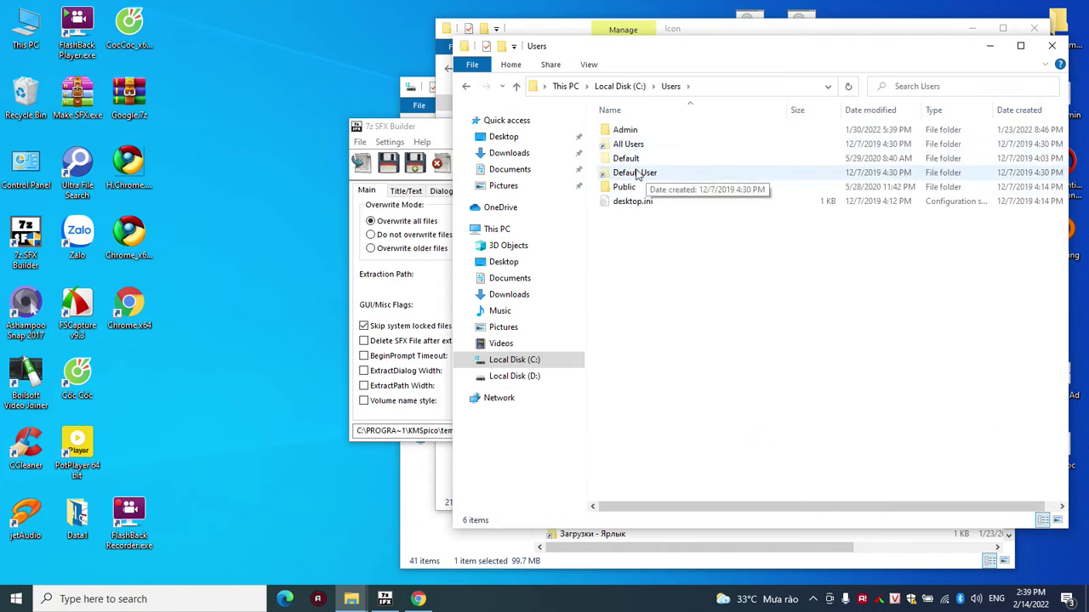
pyautogui.click(631, 132)
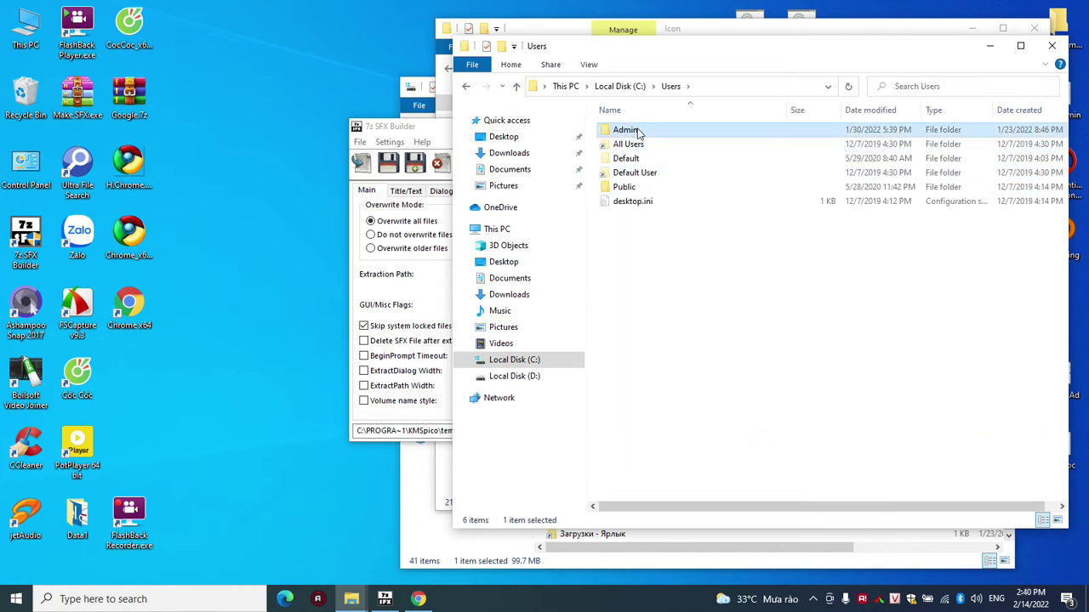
pyautogui.doubleClick(638, 134)
pyautogui.doubleClick(637, 146)
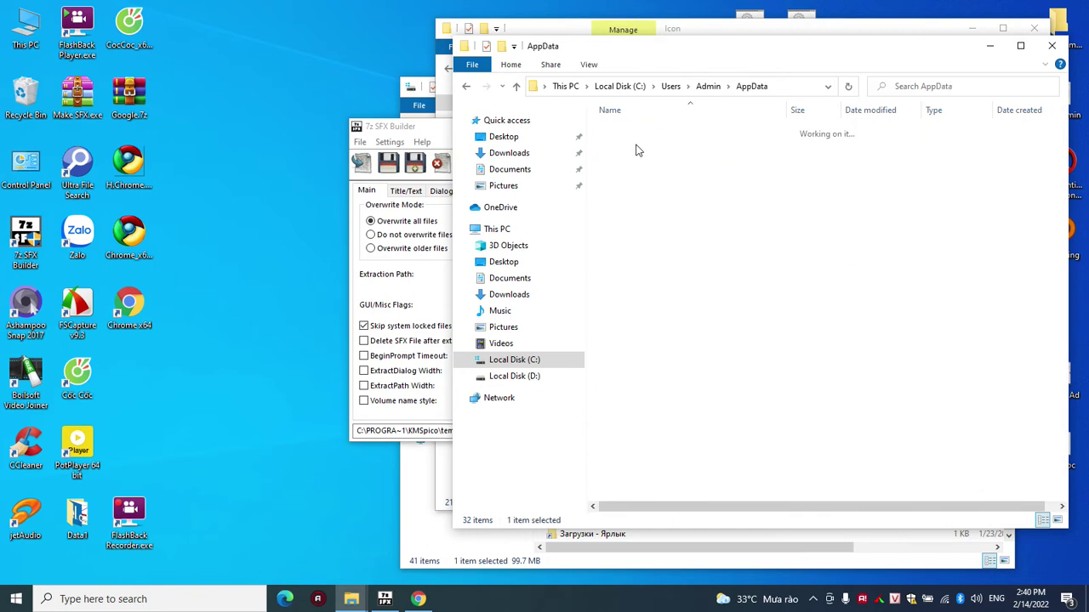
pyautogui.doubleClick(640, 133)
pyautogui.click(647, 160)
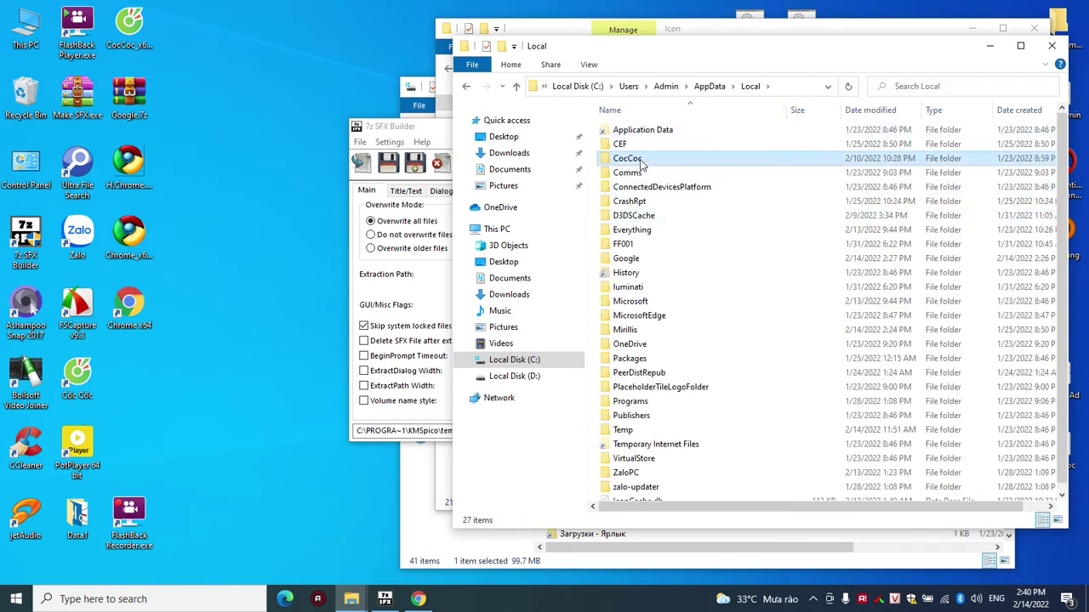
pyautogui.doubleClick(637, 258)
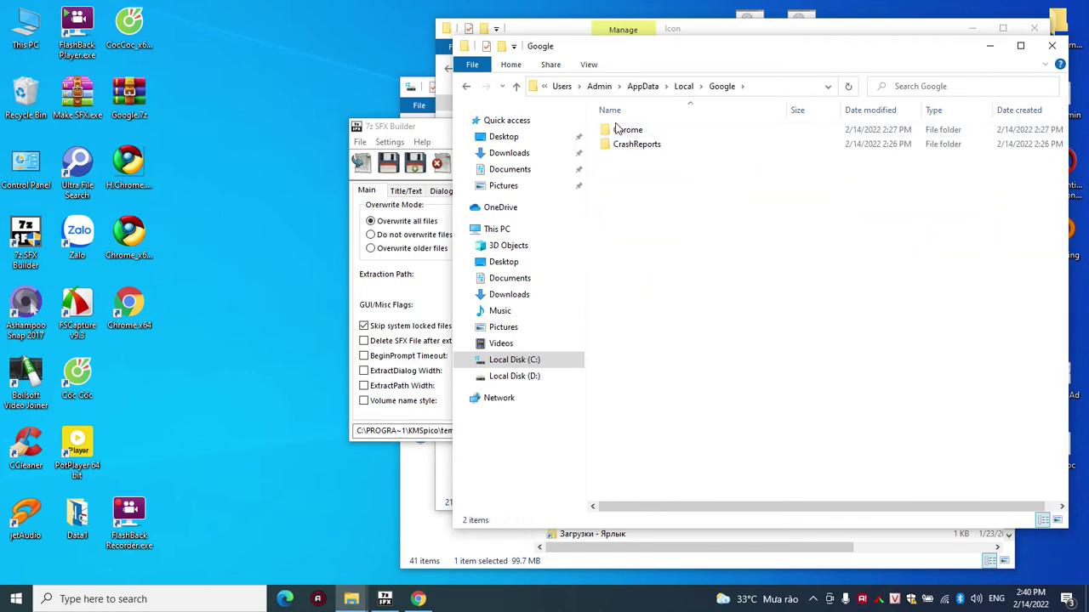
pyautogui.doubleClick(625, 130)
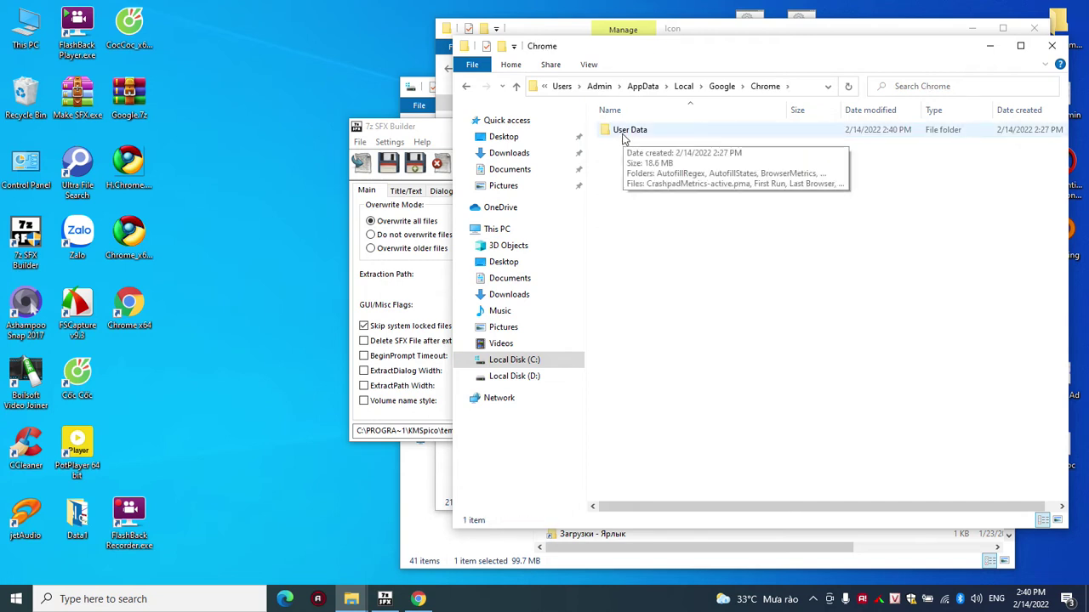
pyautogui.doubleClick(622, 135)
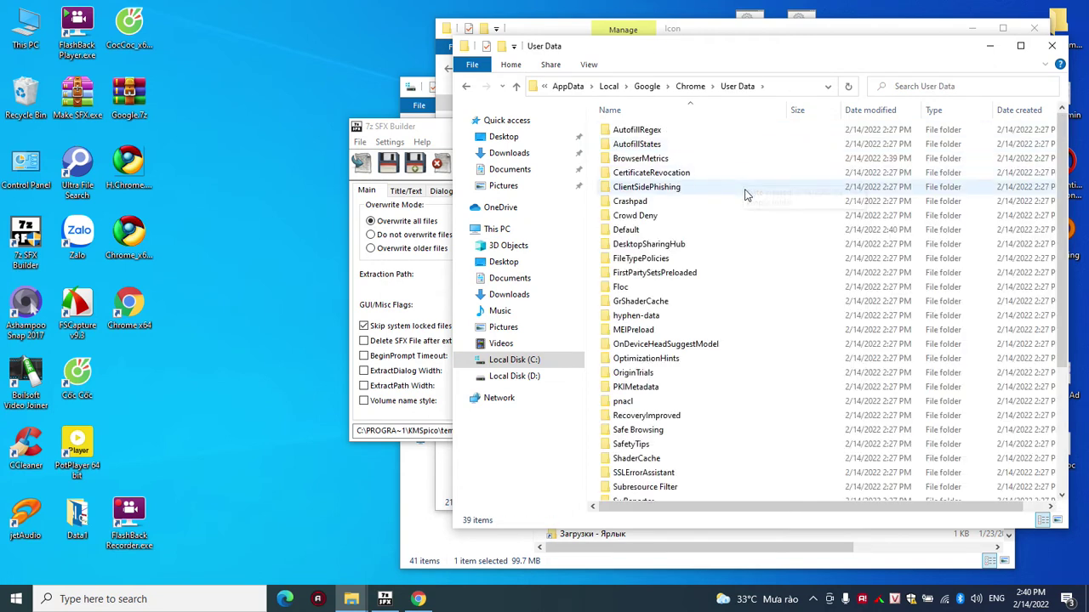
pyautogui.scroll(-5, 740, 194)
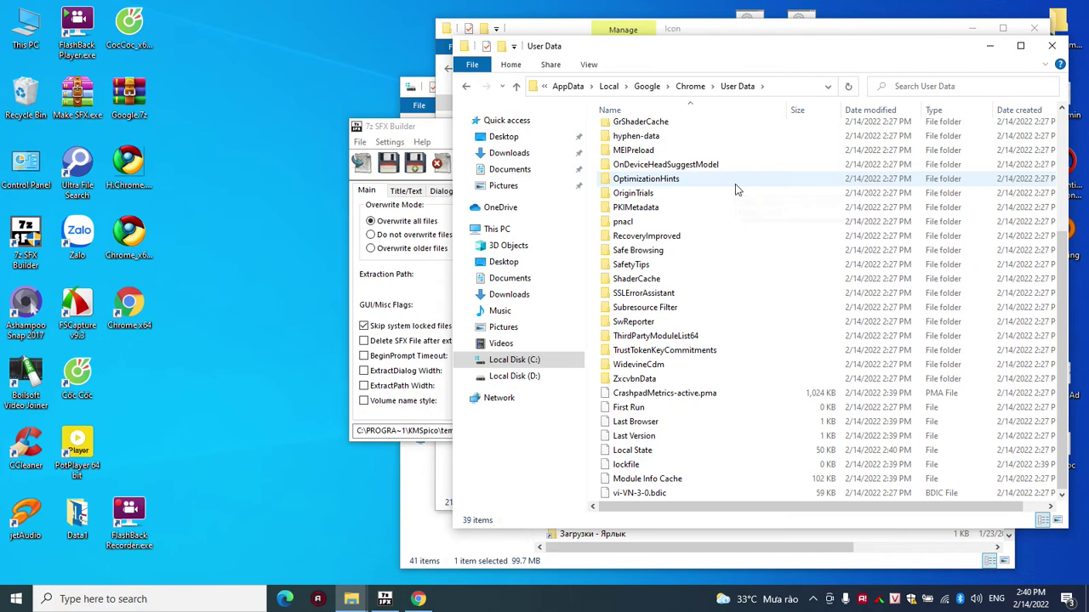
# Close Chrome and delete every subfolder of User Data except Default.
pyautogui.click(418, 599)
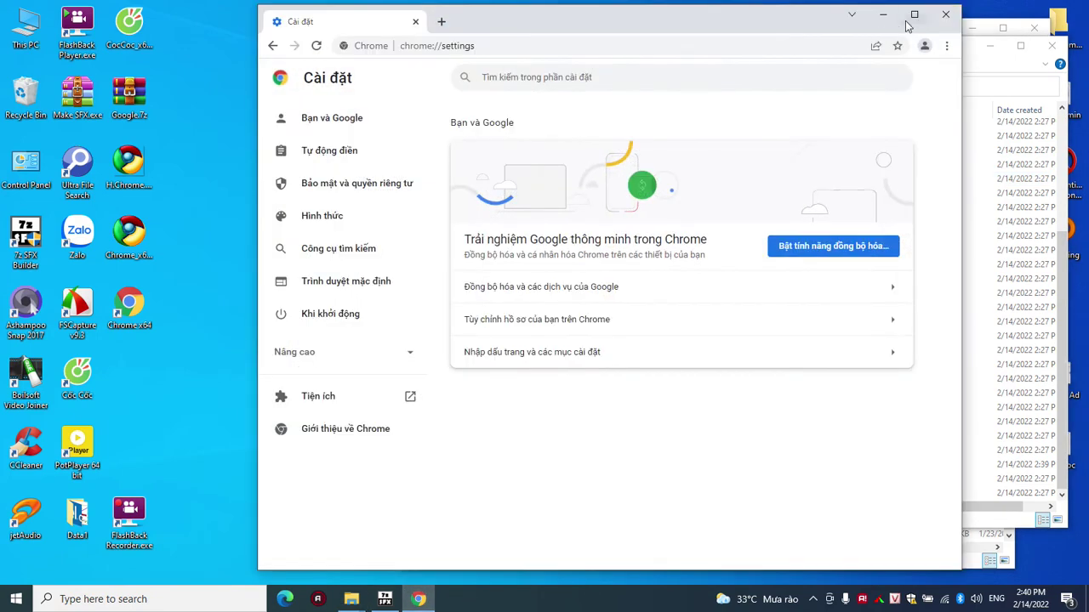
pyautogui.click(944, 17)
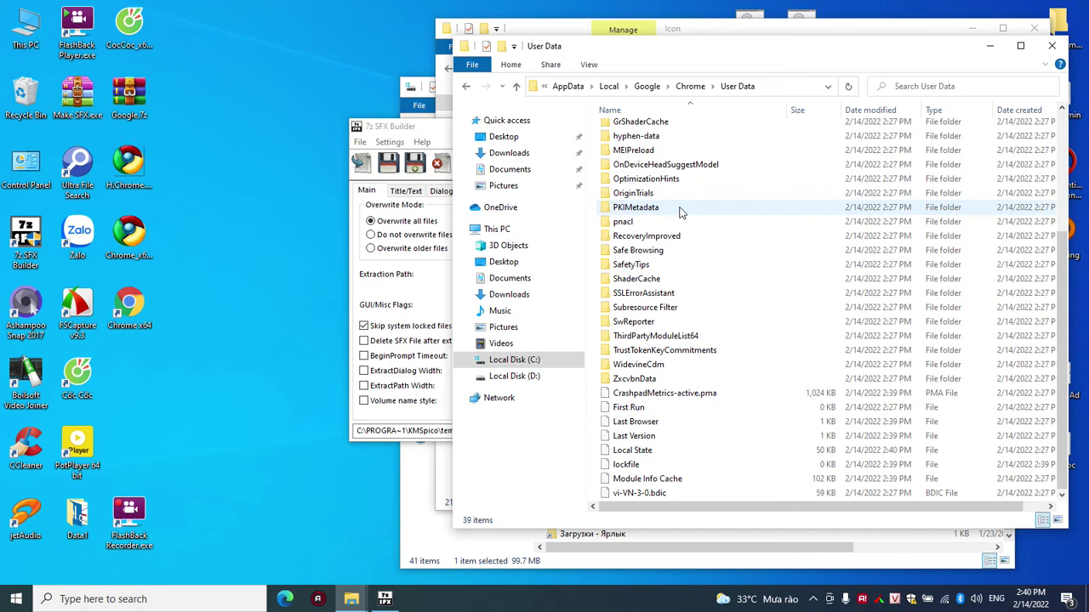
pyautogui.scroll(5, 681, 208)
pyautogui.click(656, 145)
pyautogui.scroll(-4, 720, 309)
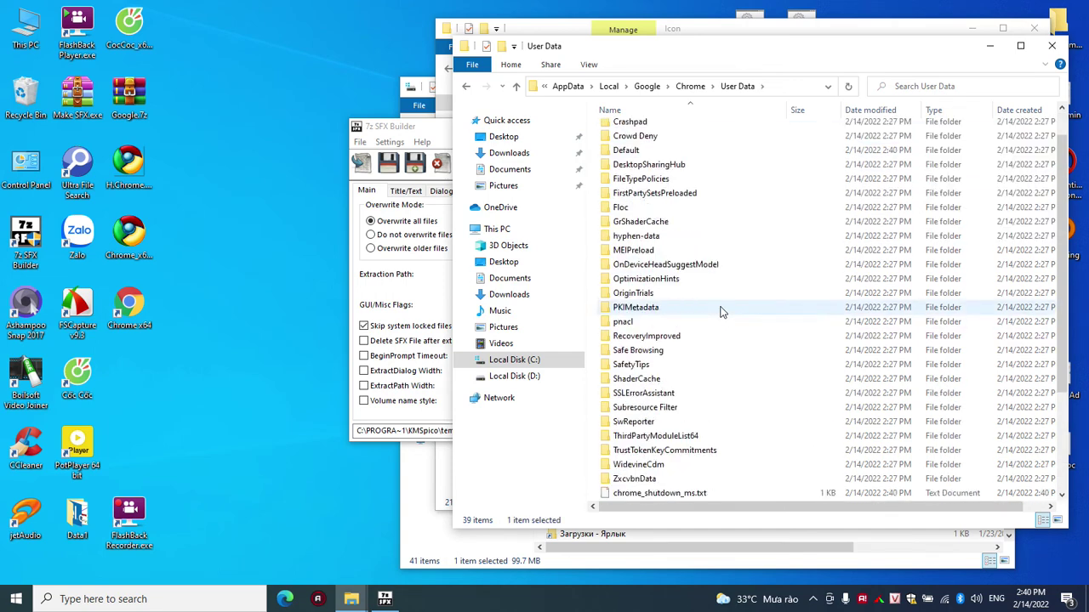
pyautogui.keyDown('shift'); pyautogui.click(656, 394); pyautogui.keyUp('shift')
pyautogui.scroll(4, 777, 275)
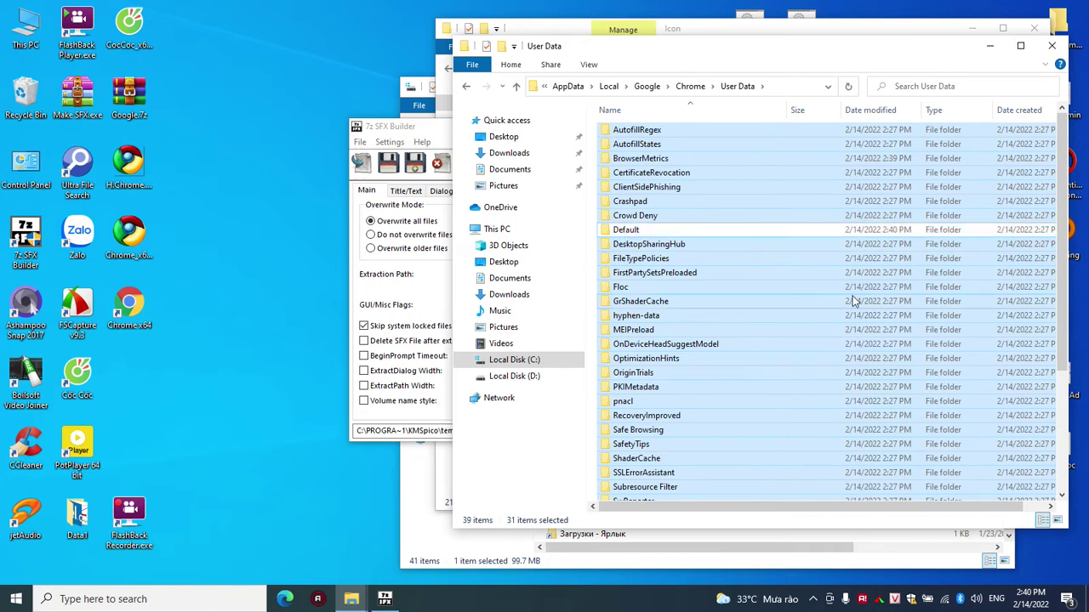
pyautogui.keyDown('ctrl'); pyautogui.click(627, 232); pyautogui.keyUp('ctrl')
pyautogui.rightClick(717, 353)
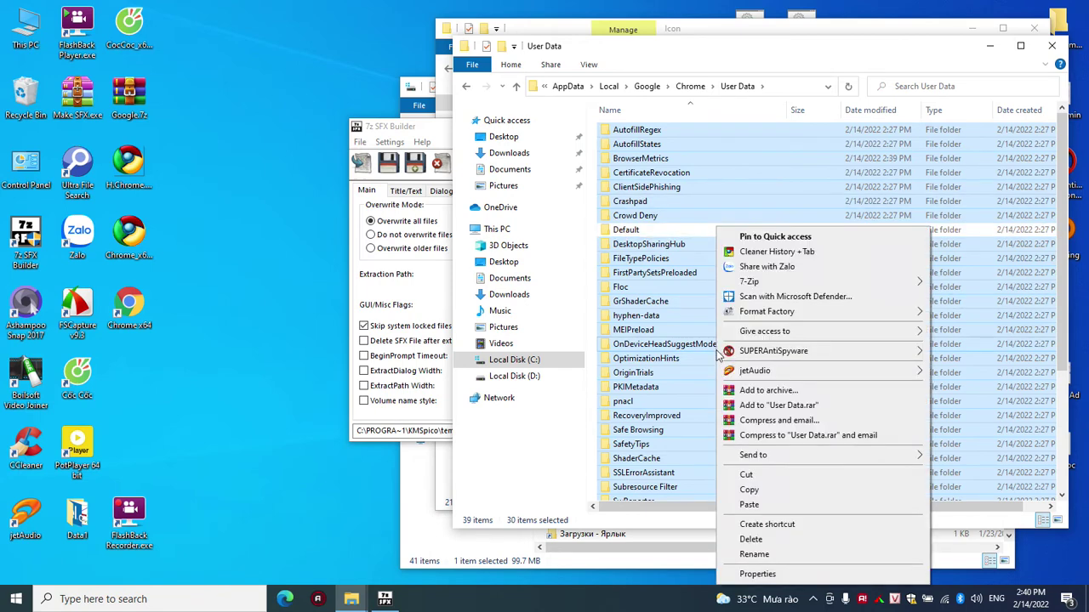
pyautogui.click(753, 539)
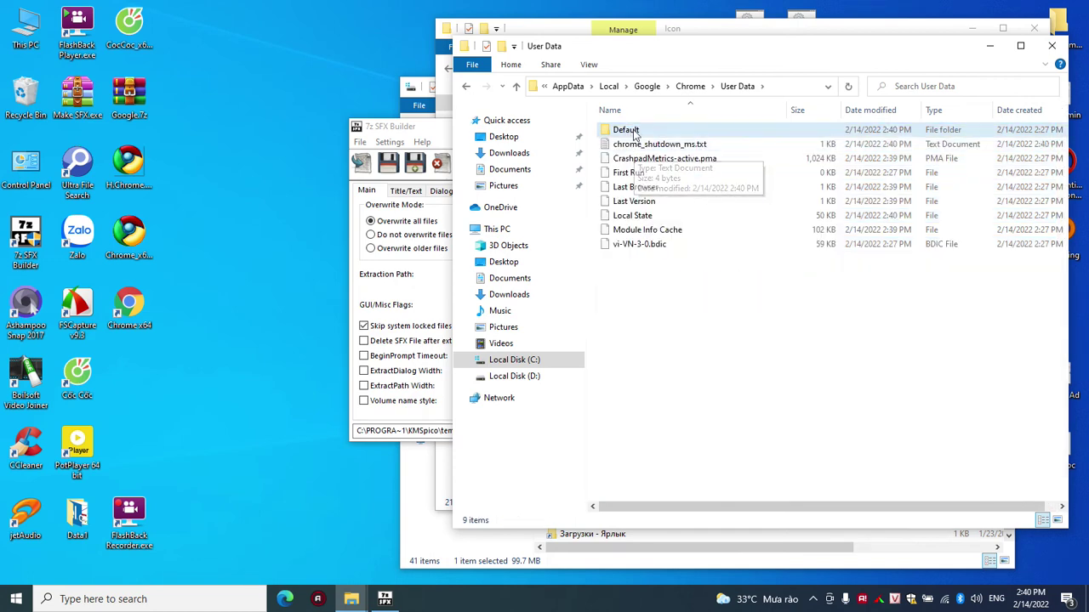
# Delete all the subfolders inside the Default profile folder, keeping its loose files.
pyautogui.doubleClick(640, 134)
pyautogui.scroll(-6, 605, 295)
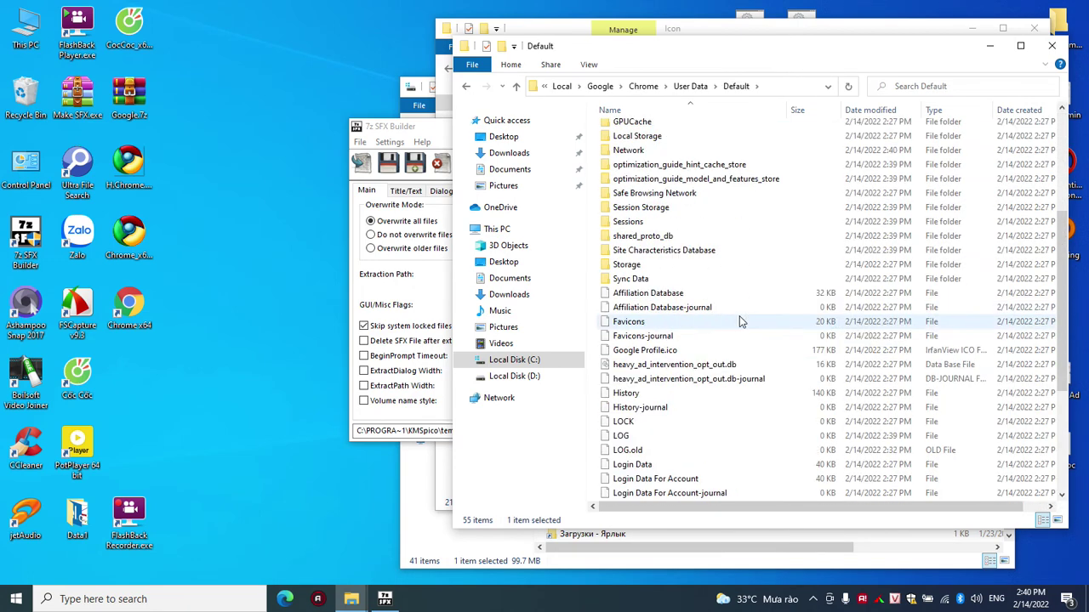
pyautogui.click(629, 235)
pyautogui.hotkey('shift', 'Home')
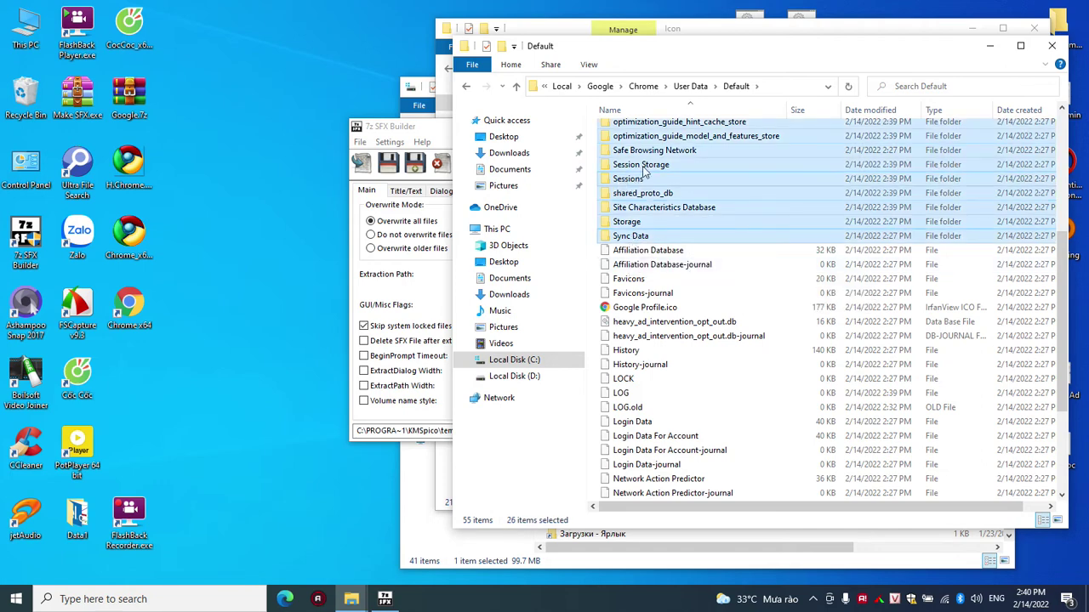
pyautogui.scroll(5, 766, 213)
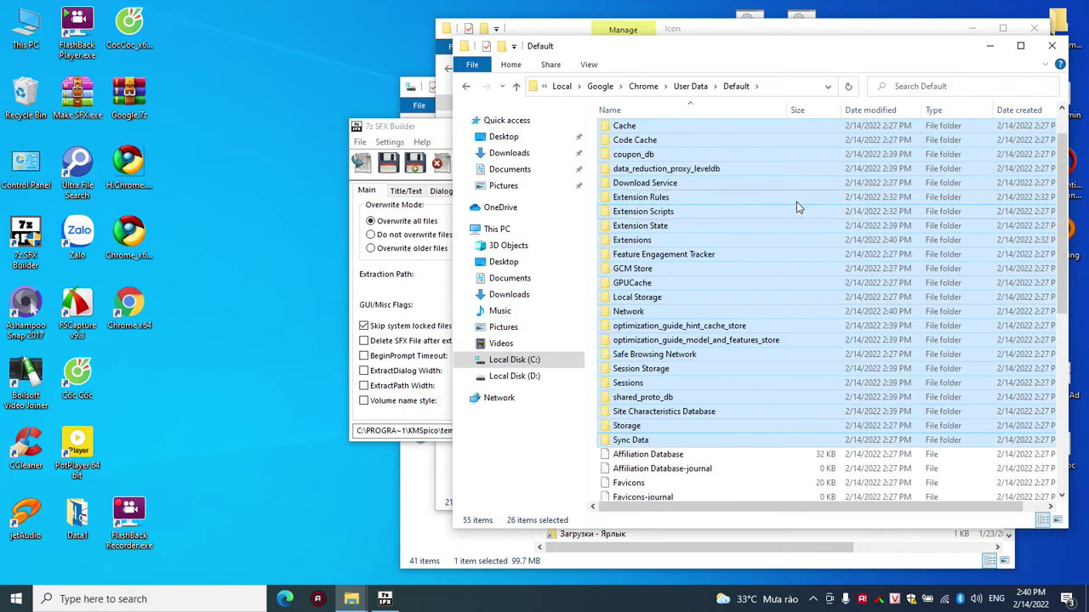
pyautogui.rightClick(723, 225)
pyautogui.click(775, 545)
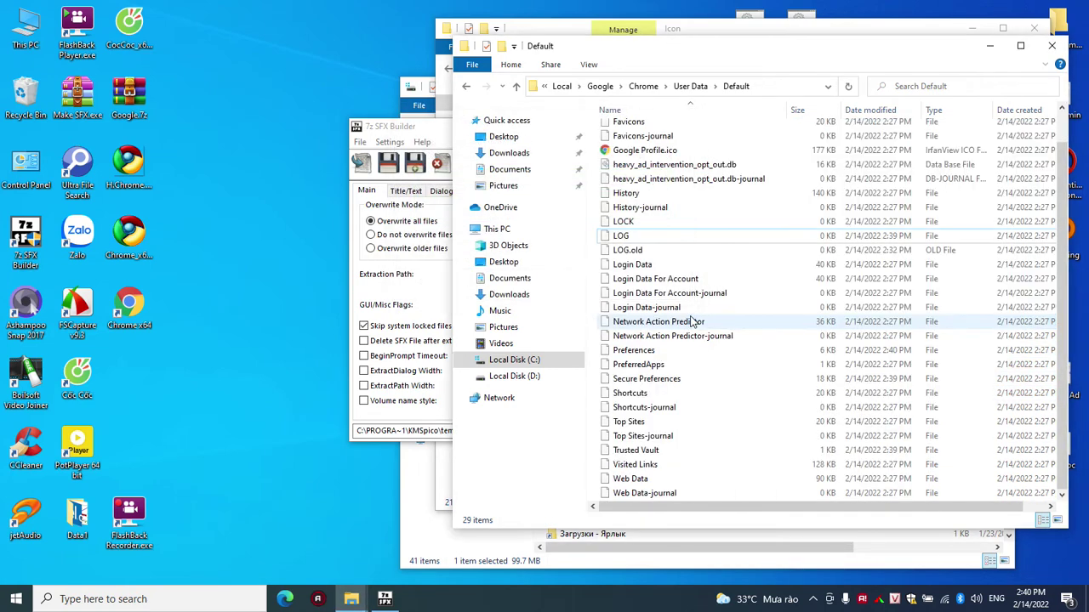
pyautogui.scroll(1, 747, 198)
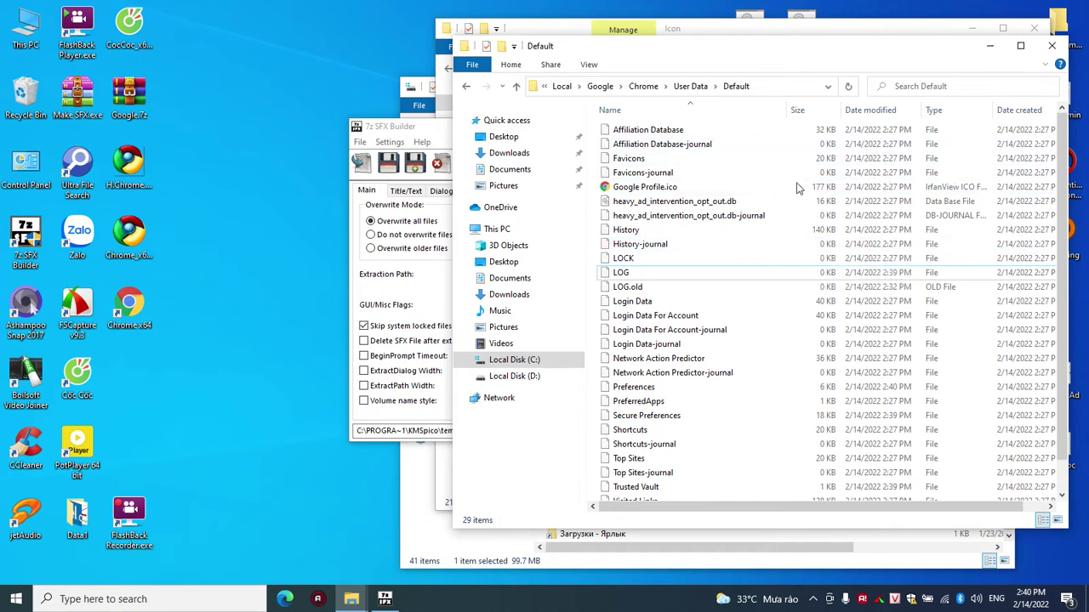
# Return to the Chrome folder and examine the Google\Chrome part of its path under AppData\Local.
pyautogui.click(690, 86)
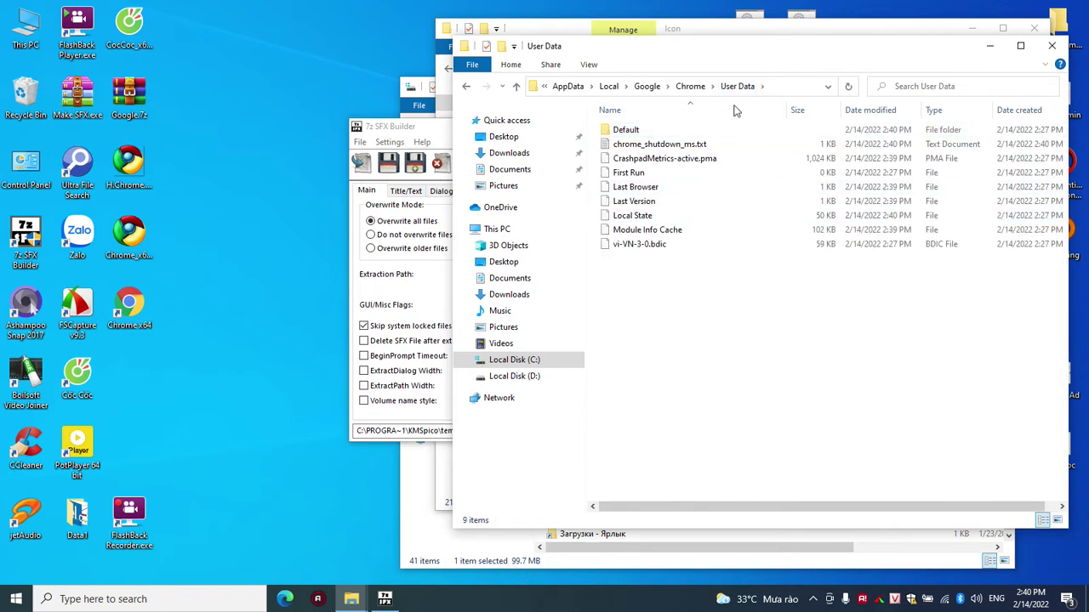
pyautogui.click(689, 86)
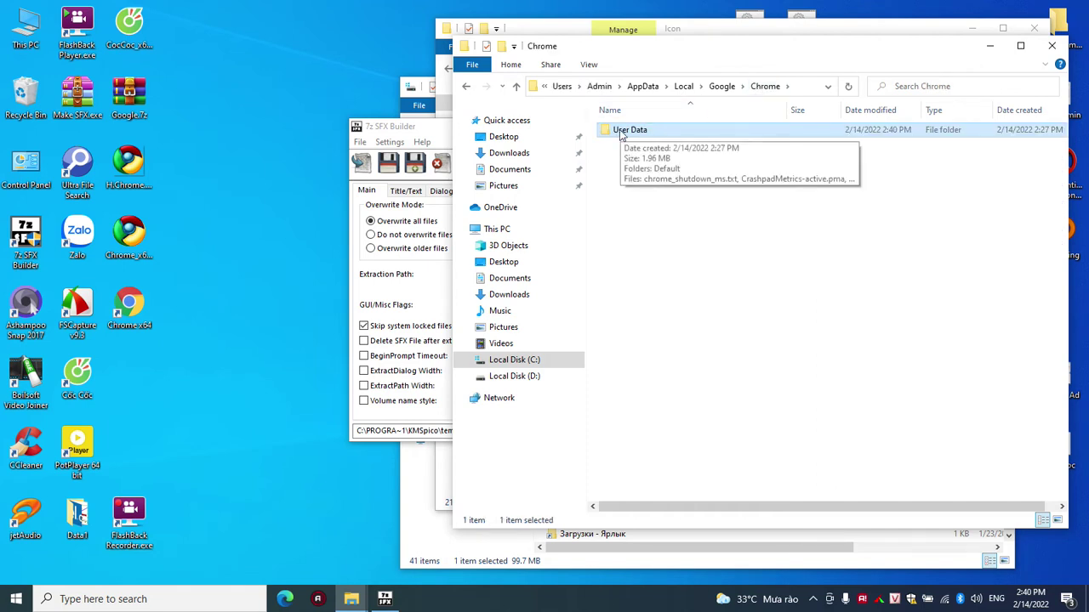
pyautogui.click(805, 86)
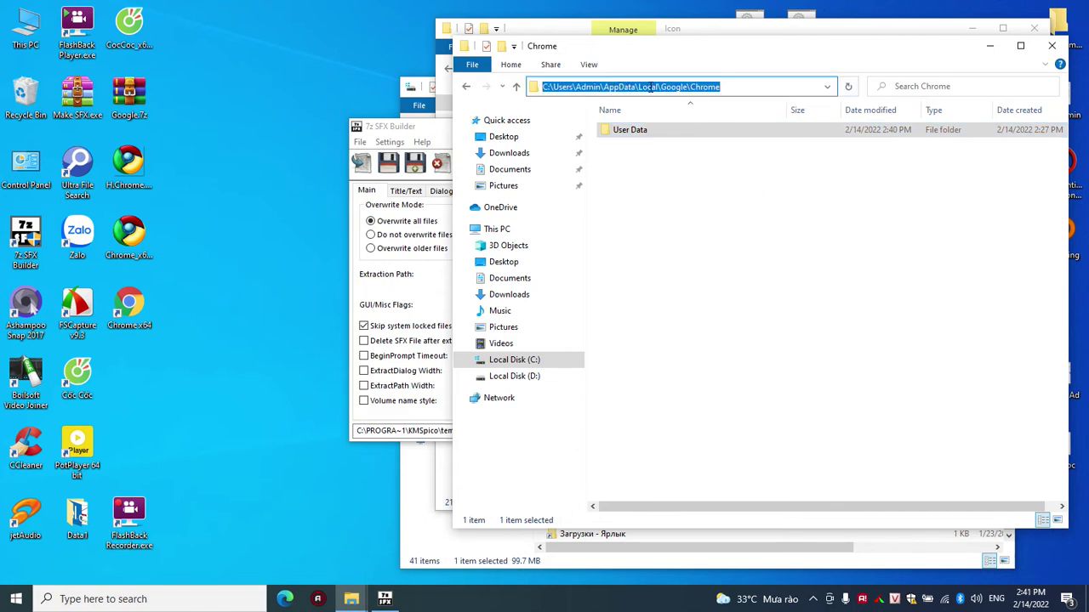
pyautogui.moveTo(661, 88); pyautogui.dragTo(781, 90)
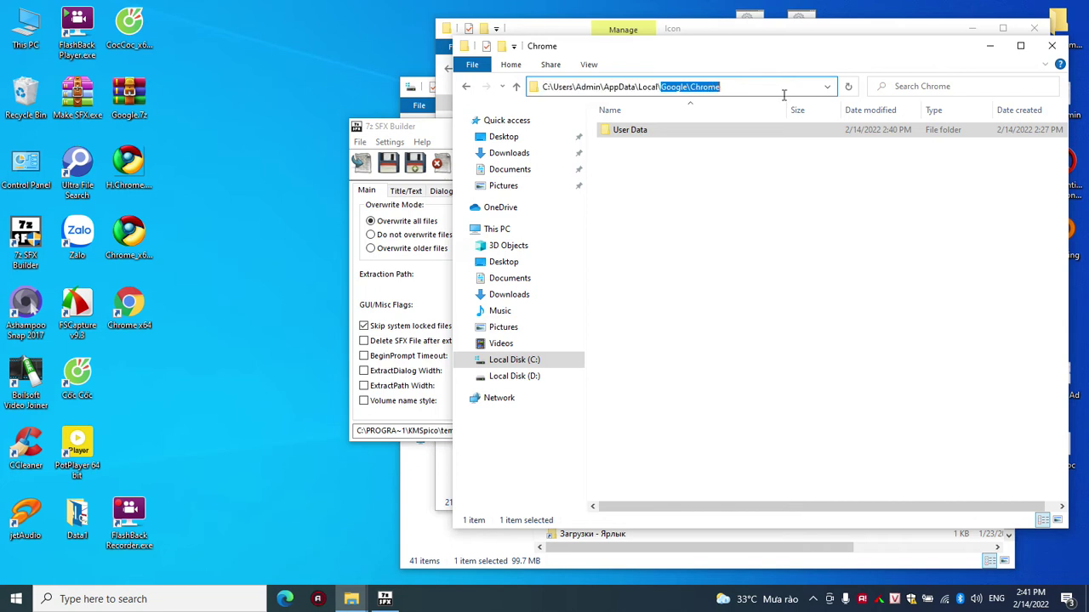
pyautogui.click(631, 134)
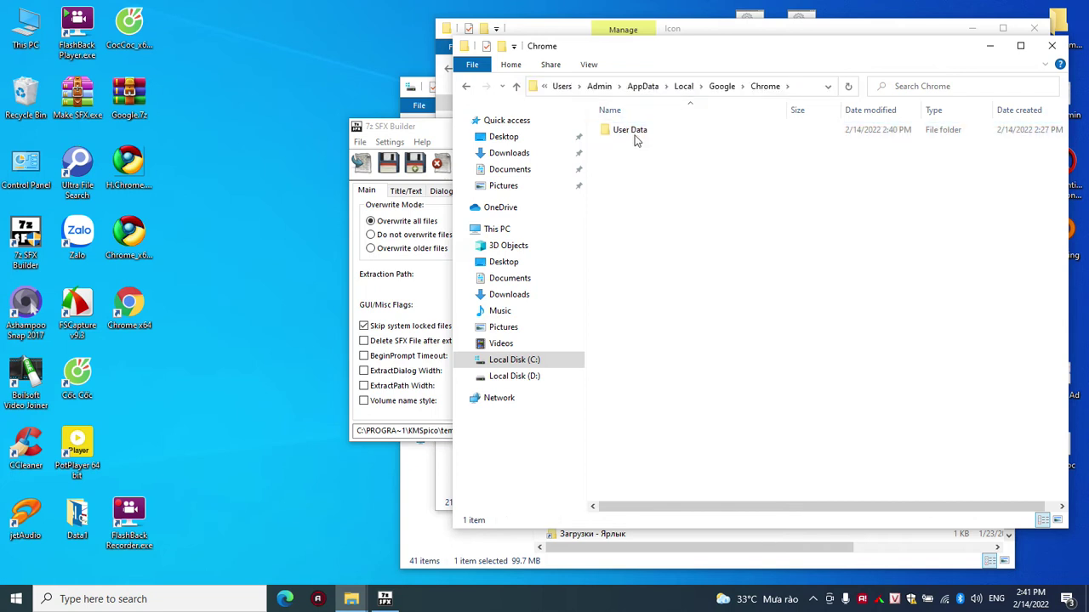
pyautogui.rightClick(635, 134)
pyautogui.moveTo(804, 234)
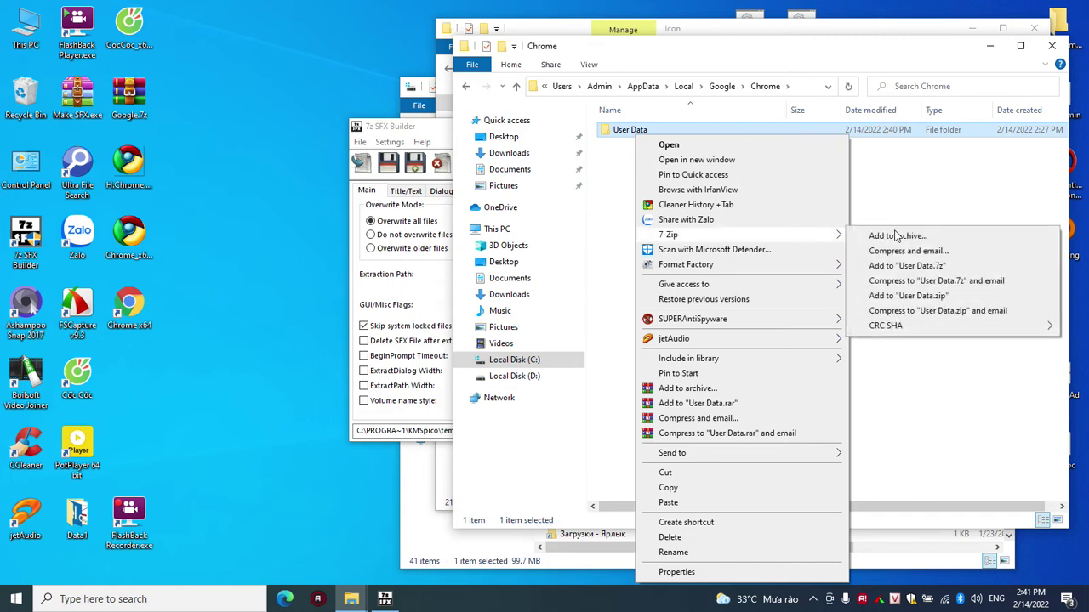
pyautogui.click(886, 208)
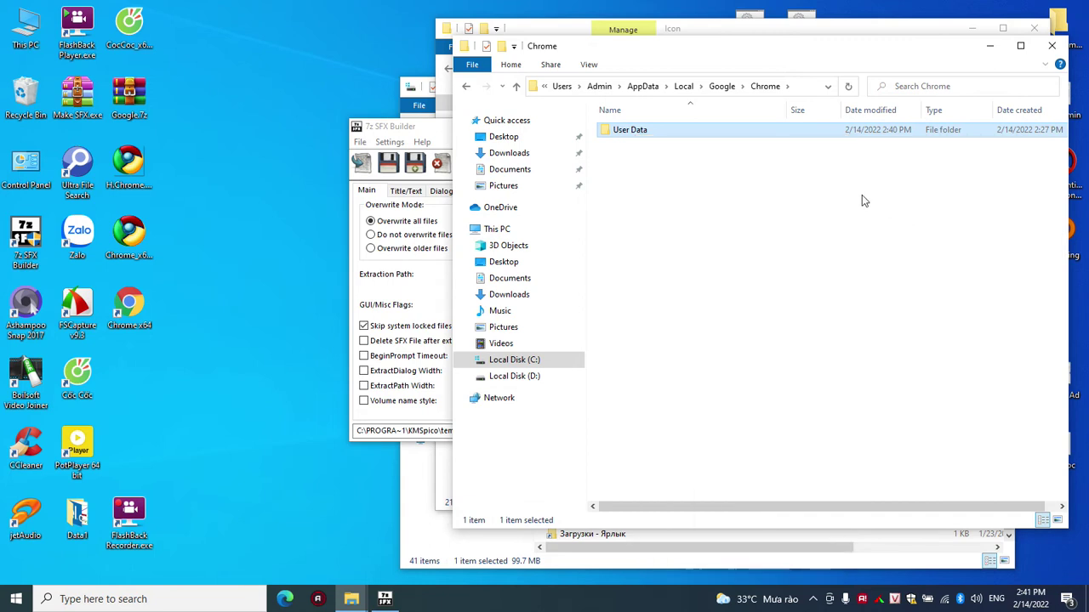
pyautogui.click(681, 163)
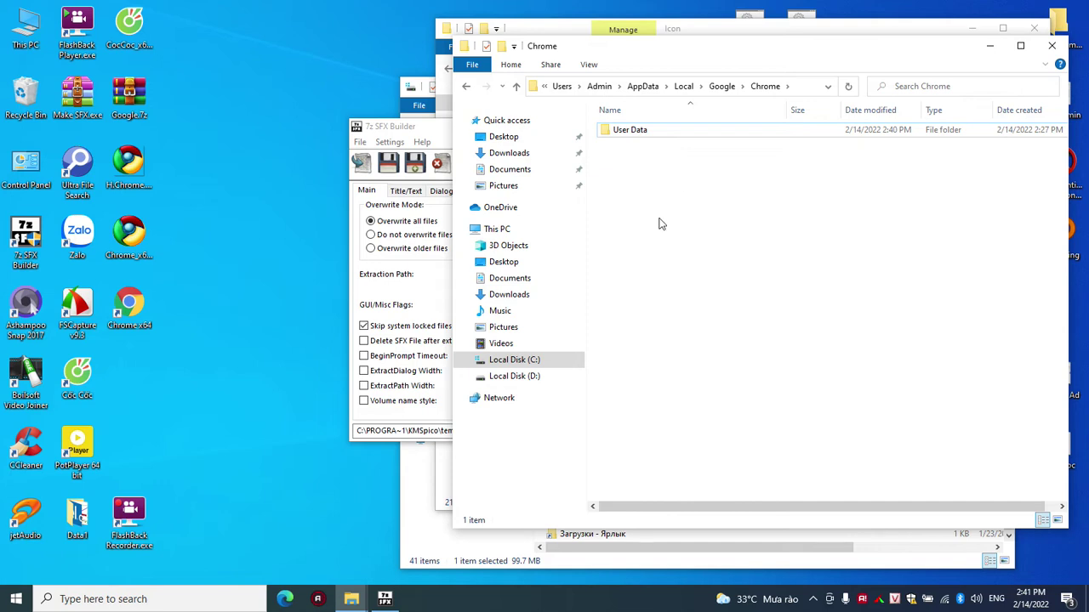
pyautogui.click(623, 136)
pyautogui.click(801, 88)
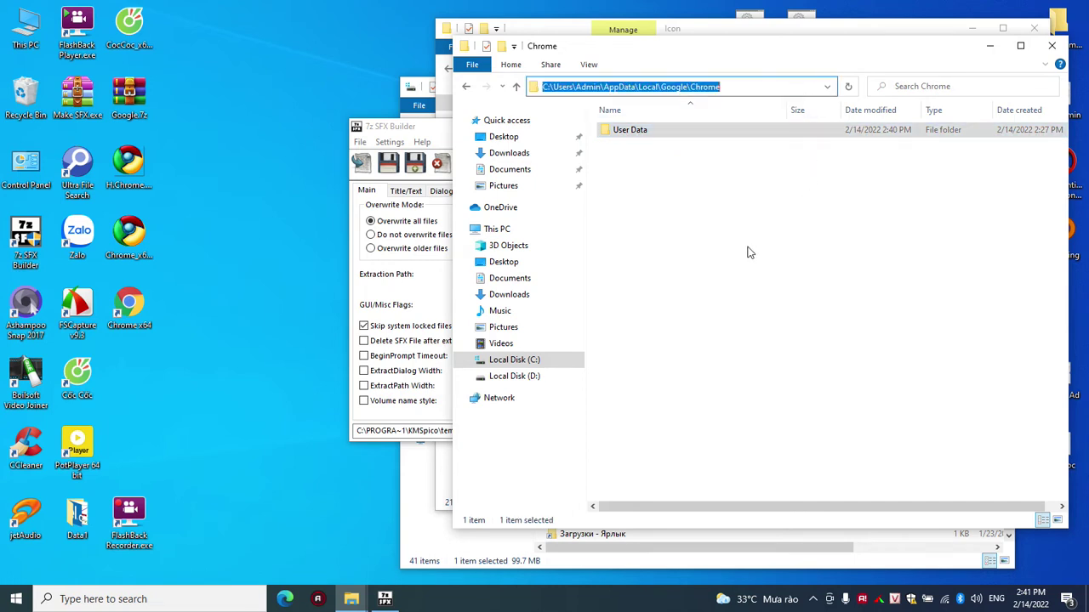
pyautogui.press('Escape')
# Duplicate the User Data folder inside the Chrome folder and rename the copy User Data VN.
pyautogui.click(640, 141)
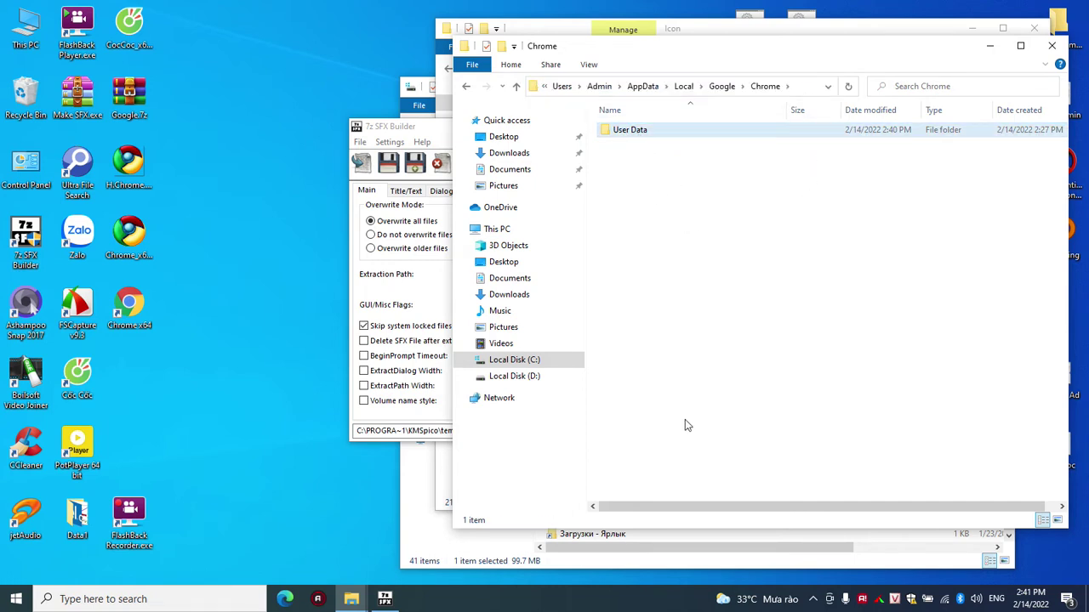
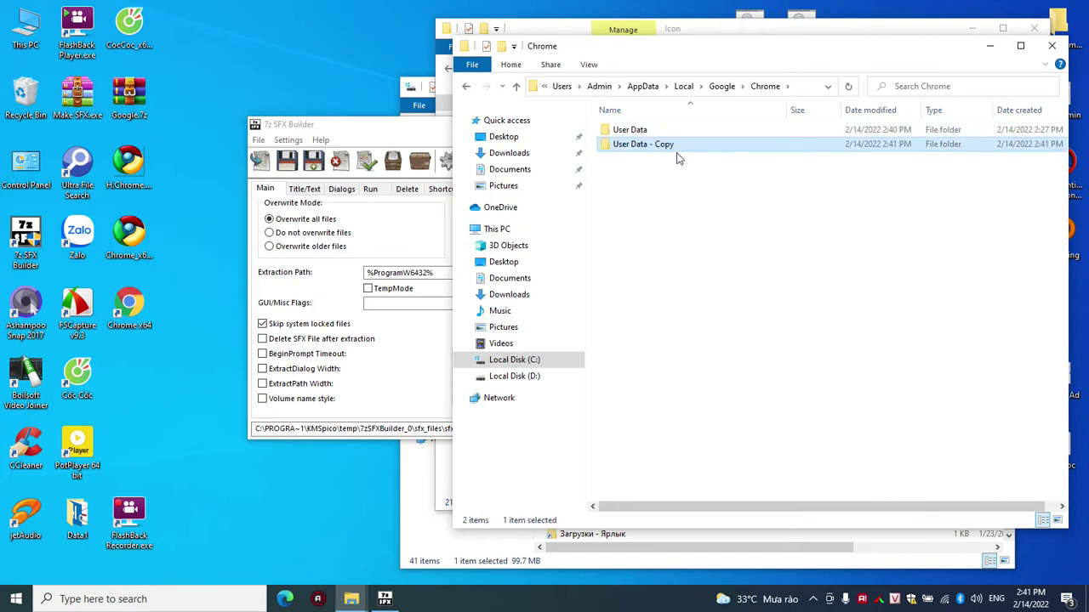
pyautogui.press('F2')
pyautogui.moveTo(650, 144); pyautogui.dragTo(732, 143)
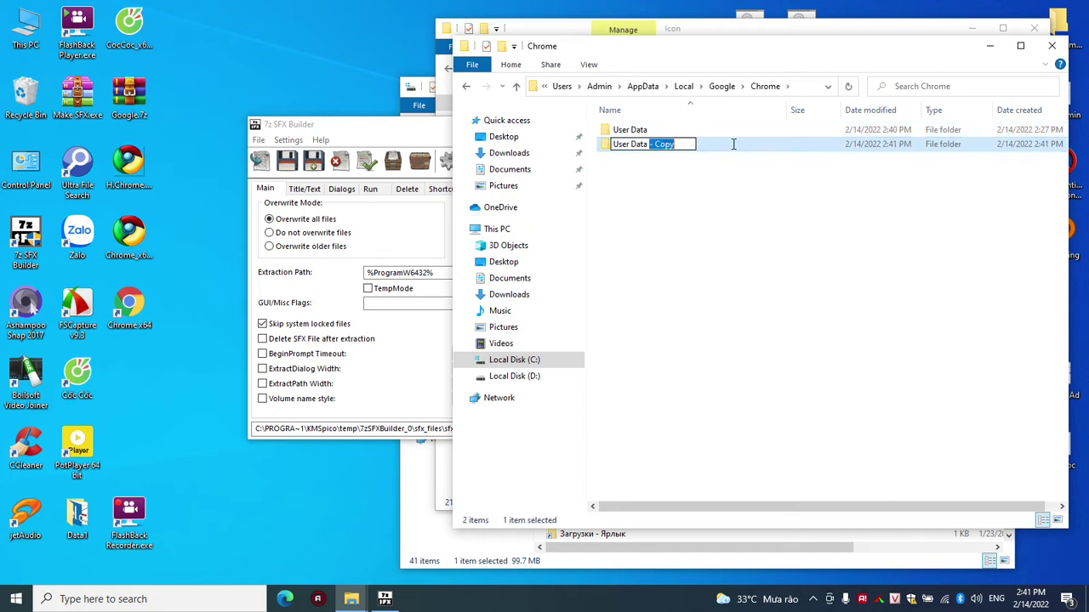
pyautogui.write('VN')
pyautogui.press('Return')
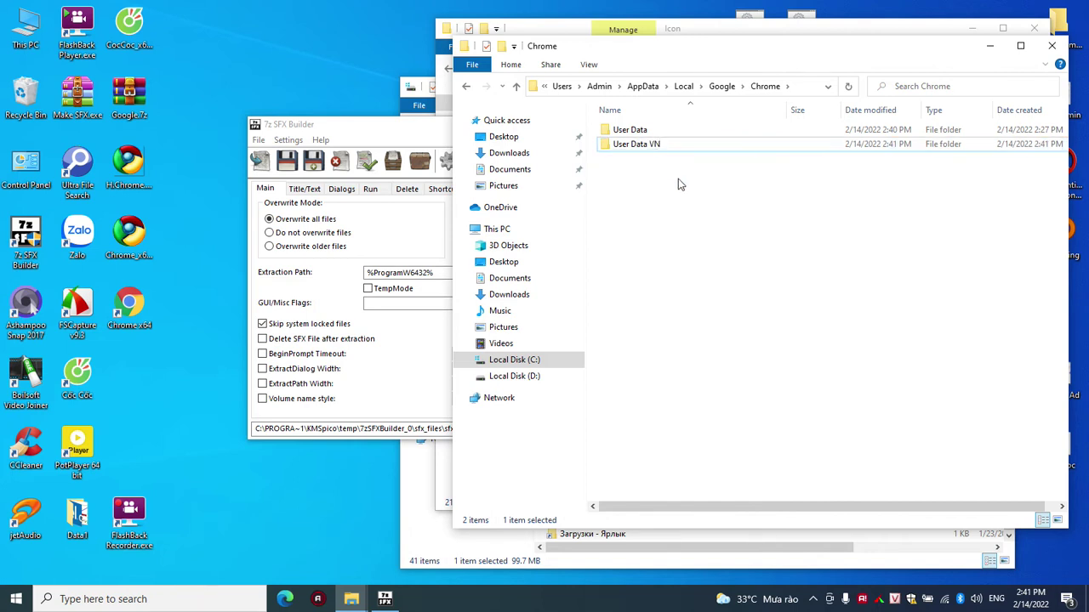
# Launch Chrome x64 from the desktop and open the Languages (Ngôn ngữ) page of its advanced settings.
pyautogui.click(635, 132)
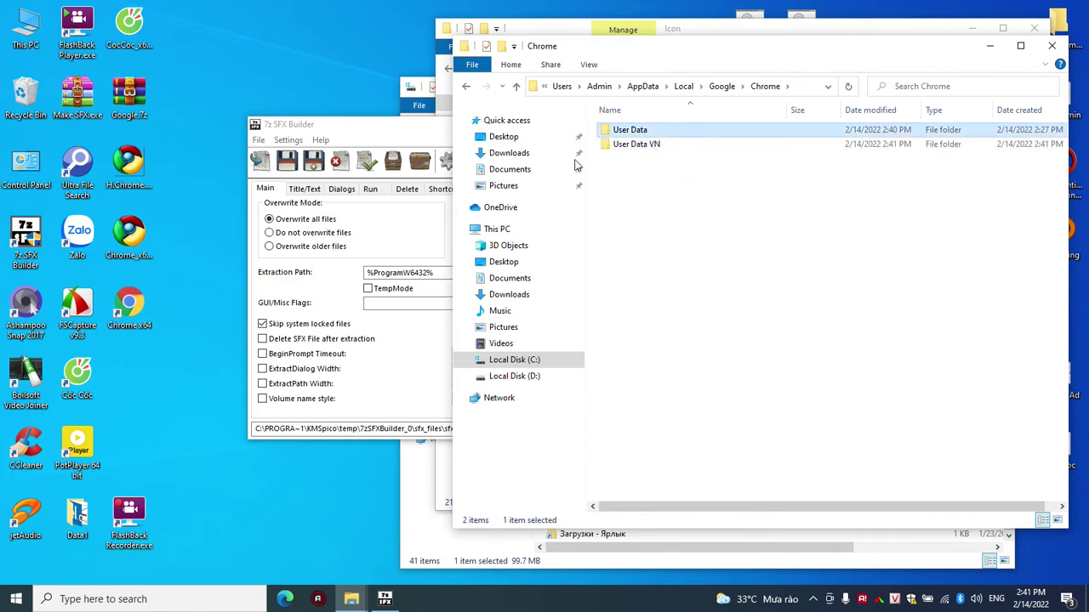
pyautogui.click(161, 352)
pyautogui.doubleClick(130, 306)
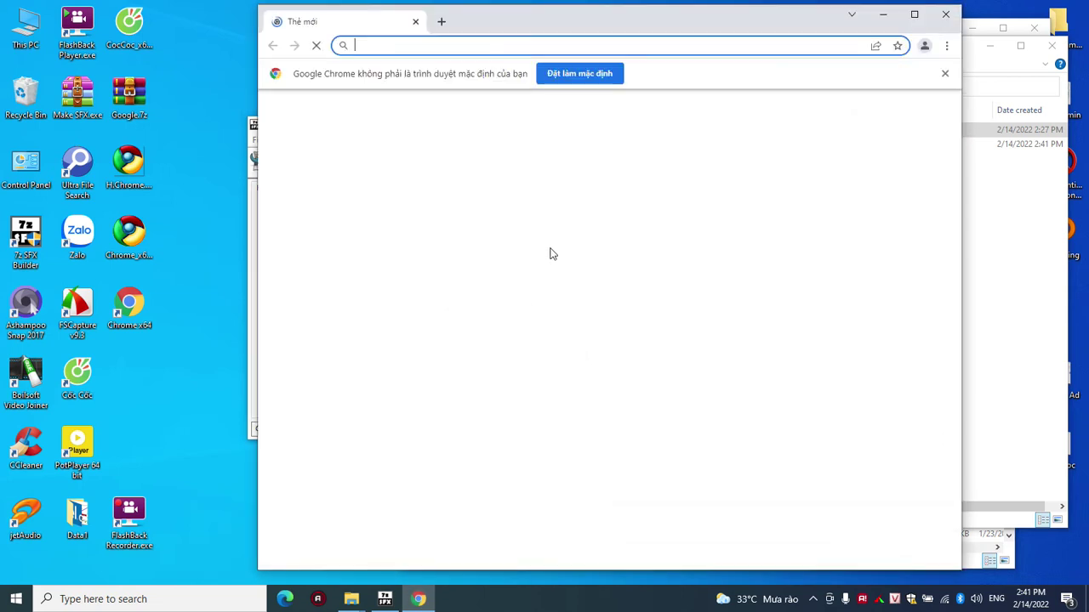
pyautogui.click(946, 46)
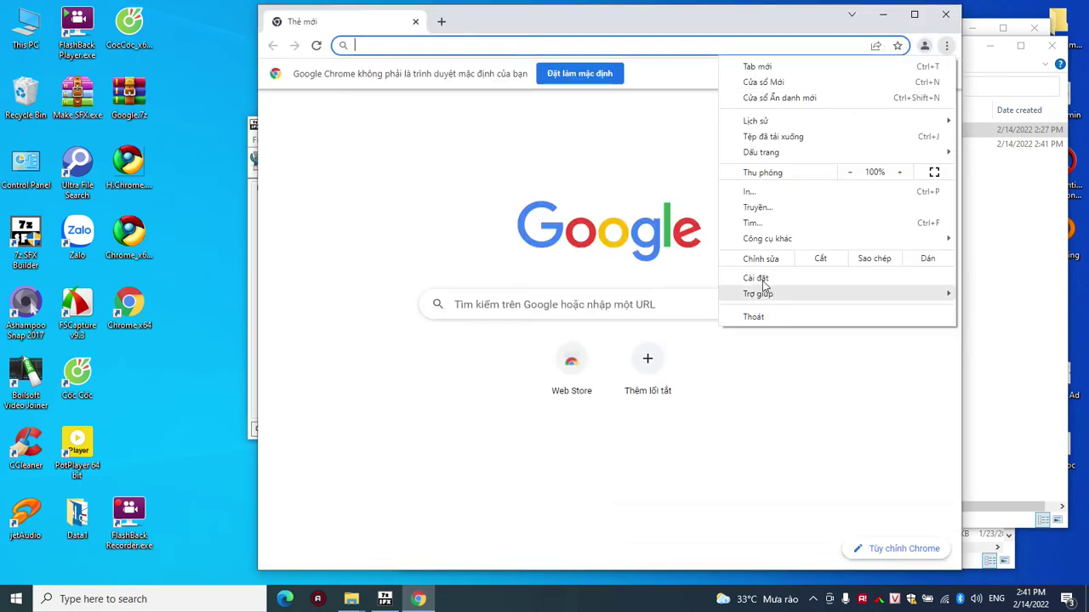
pyautogui.click(739, 276)
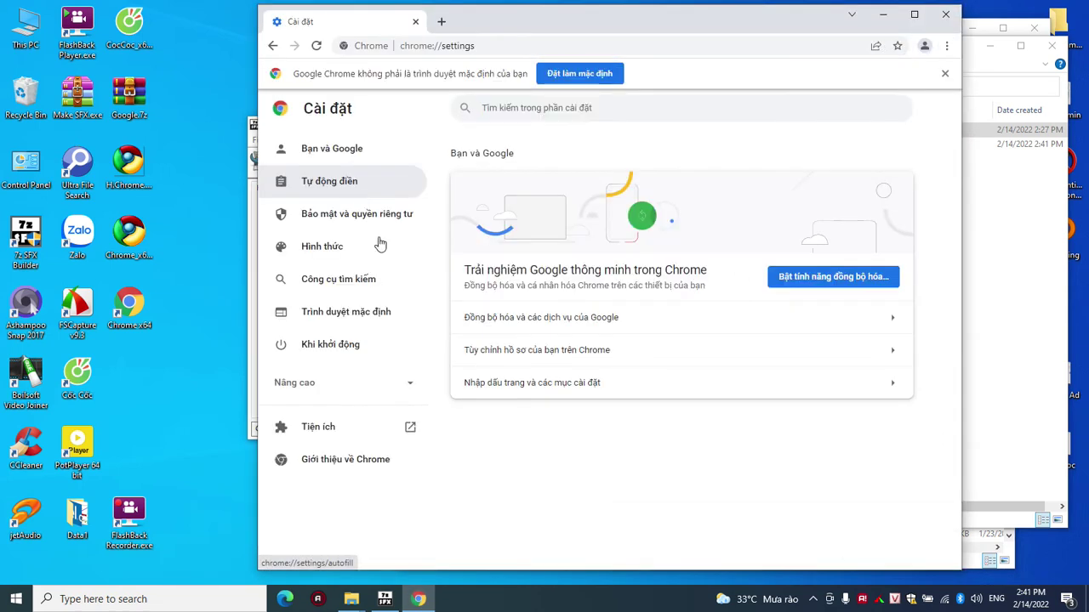
pyautogui.click(402, 385)
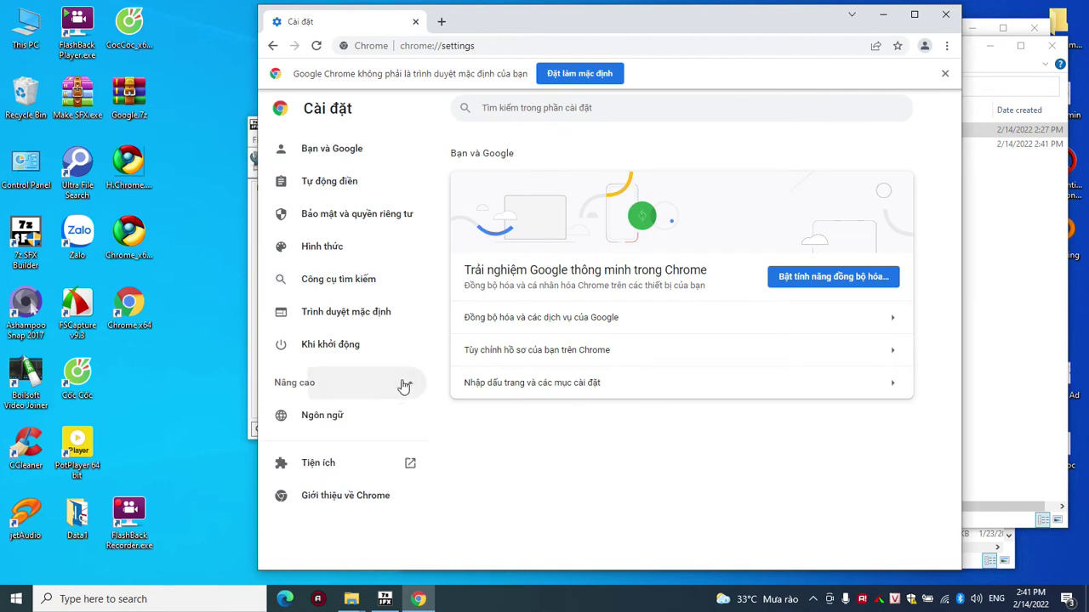
pyautogui.click(326, 428)
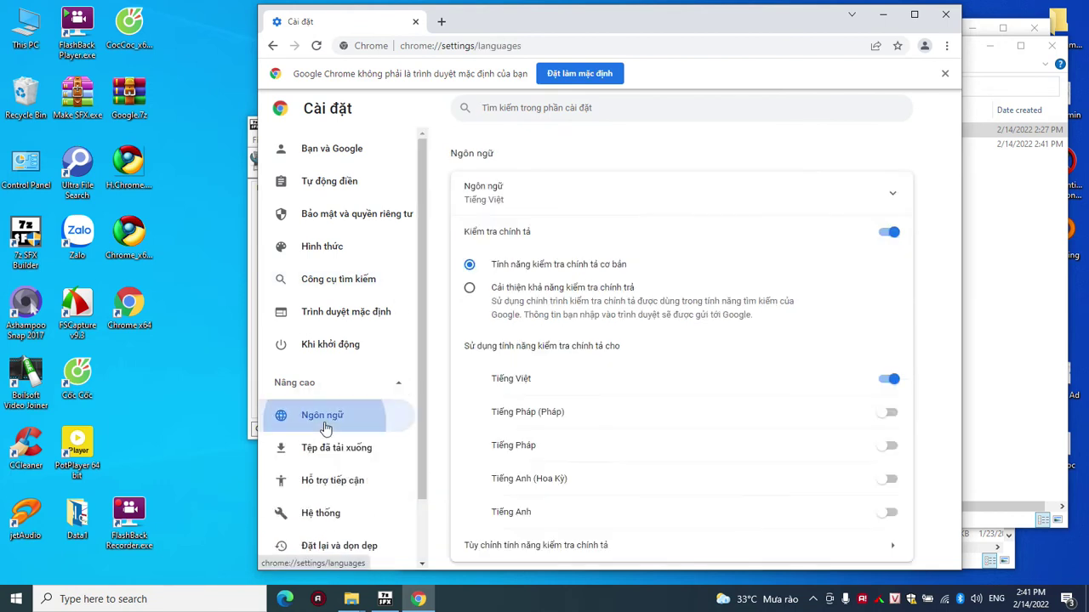
# Set Chrome's display language to English (United States) and relaunch the browser.
pyautogui.click(891, 199)
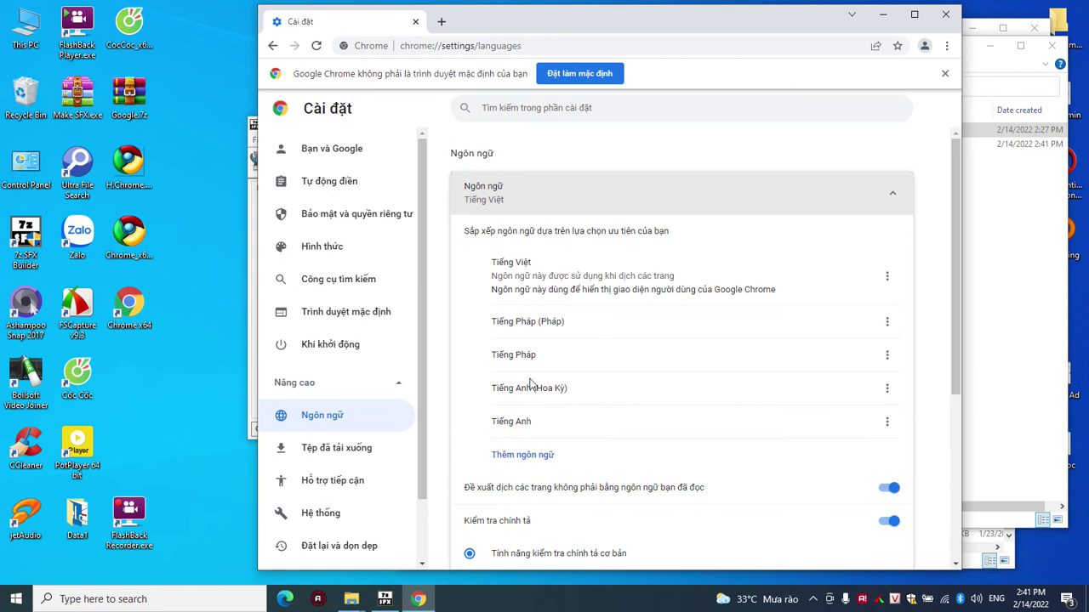
pyautogui.click(886, 388)
pyautogui.click(787, 402)
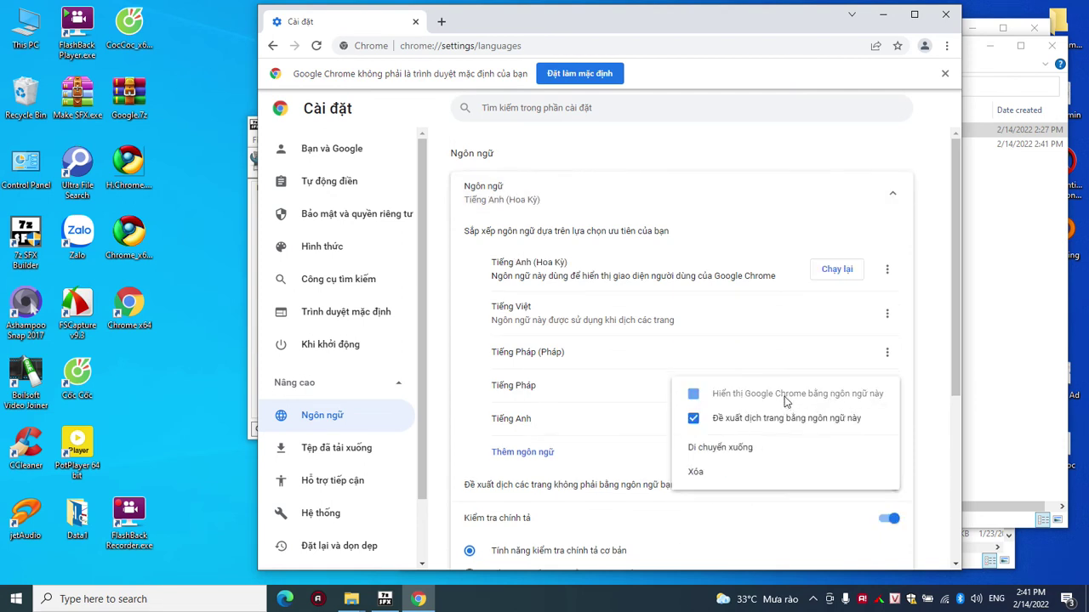
pyautogui.click(837, 271)
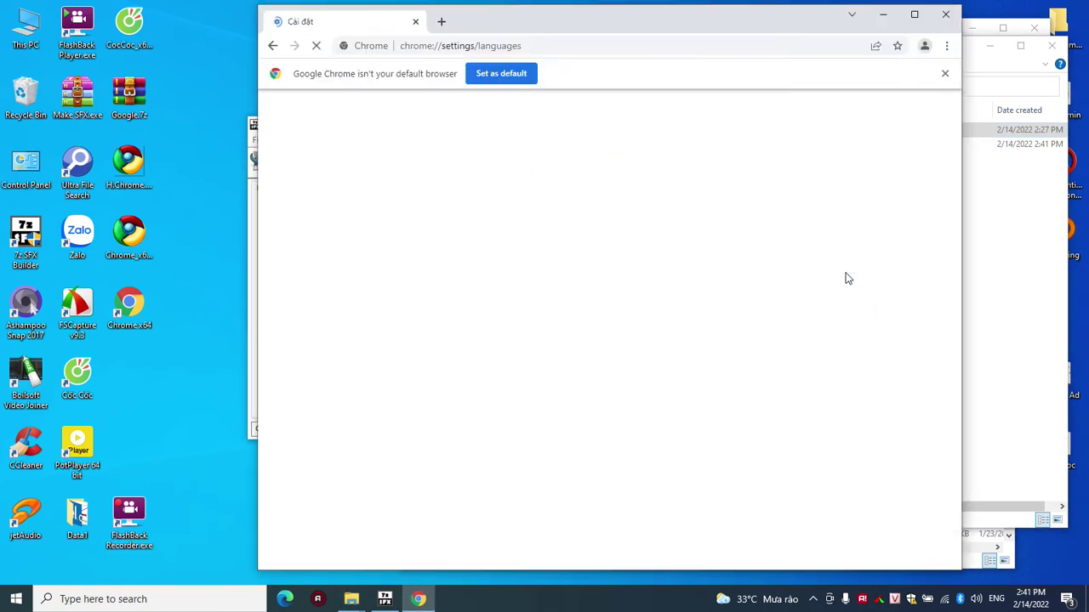
# Check Chrome's main menu in English, and follow the default-browser prompt to Windows' Default apps settings, closing them without choosing a browser.
pyautogui.click(947, 45)
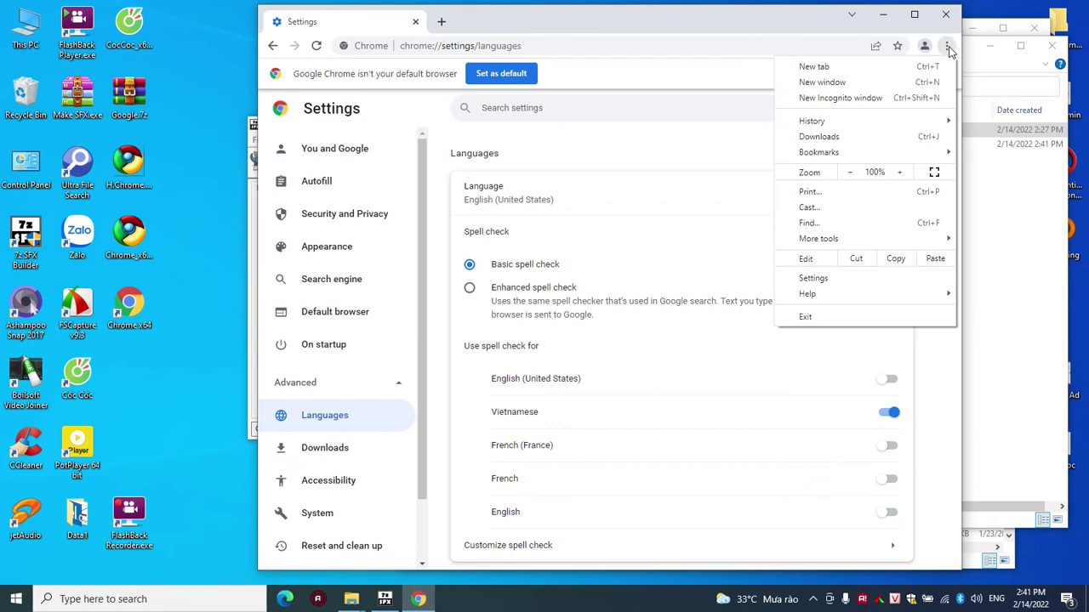
pyautogui.click(612, 143)
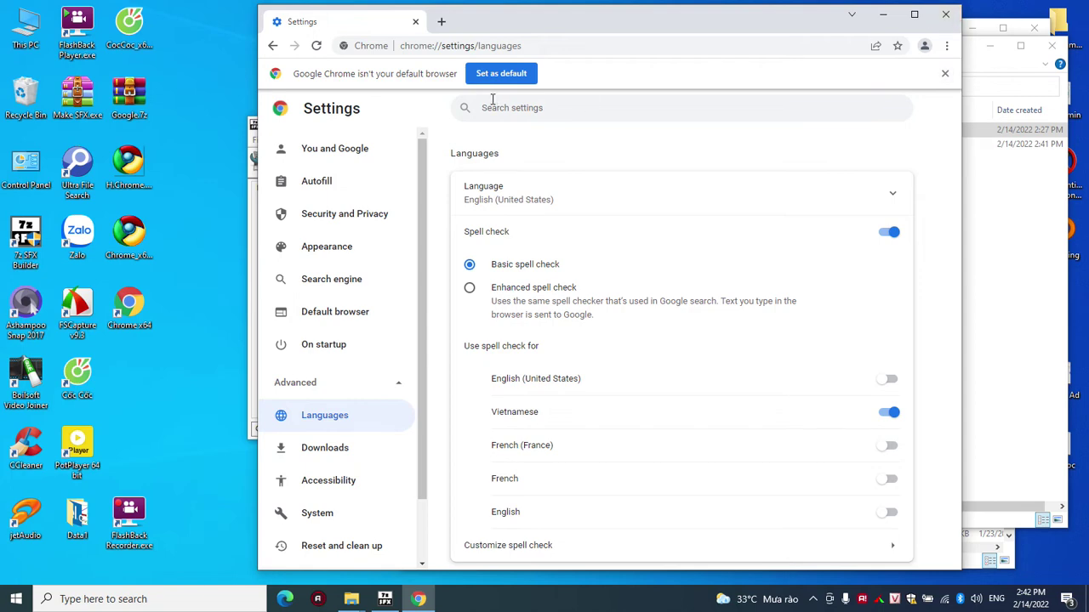
pyautogui.click(507, 74)
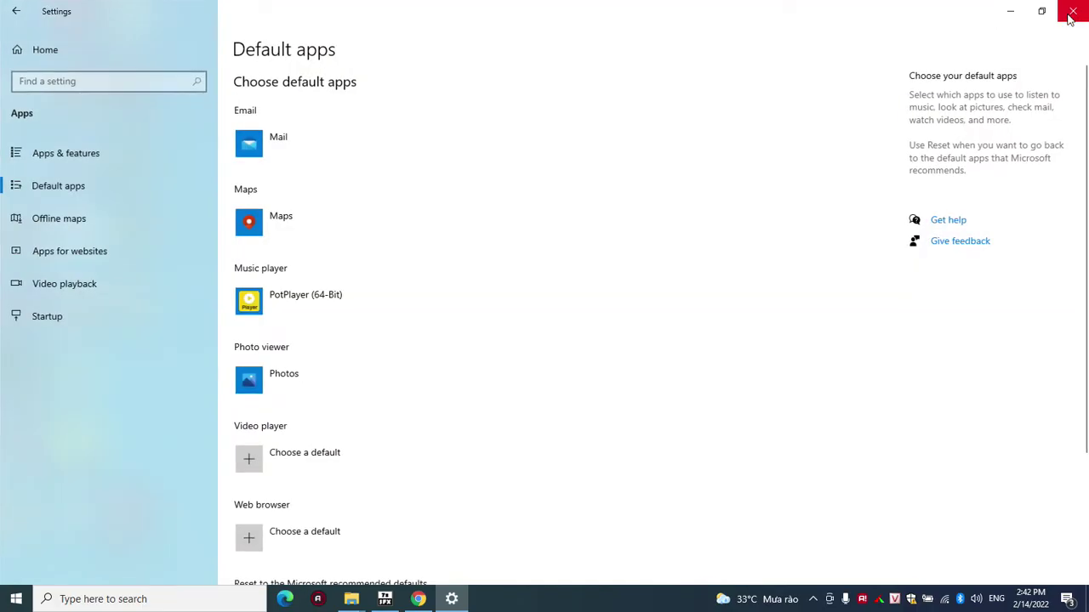
pyautogui.click(1071, 13)
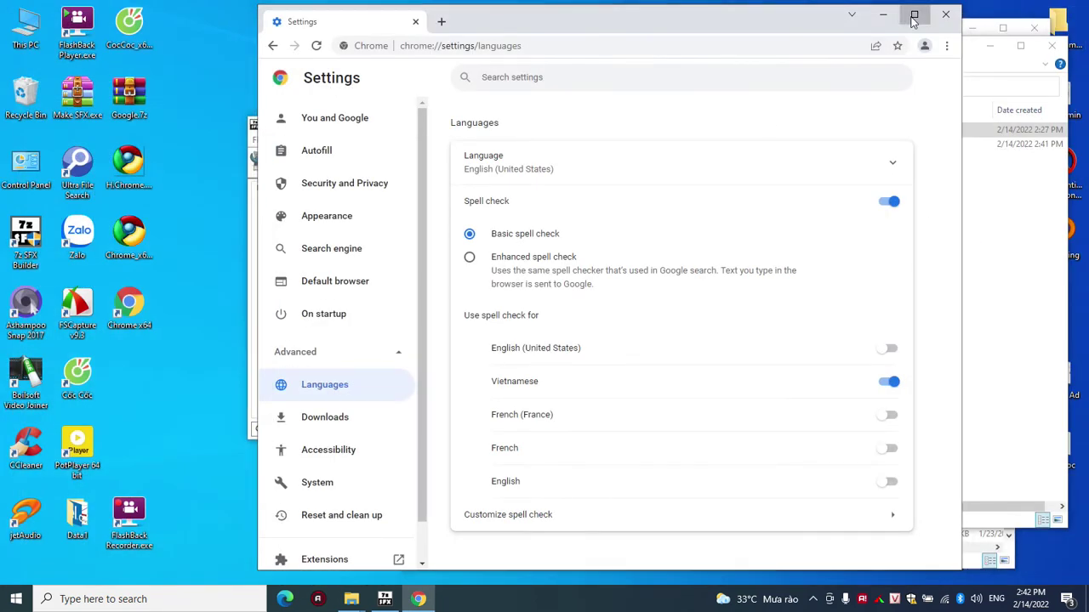
# Maximize the Chrome window, replace the Settings tab with a new tab, and close the browser.
pyautogui.click(912, 15)
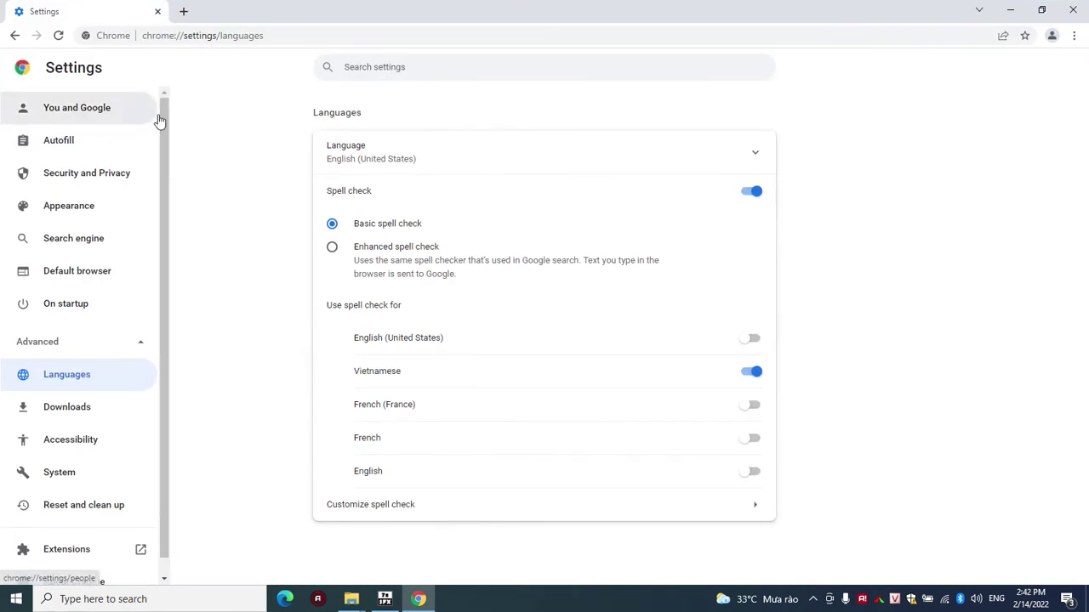
pyautogui.click(183, 11)
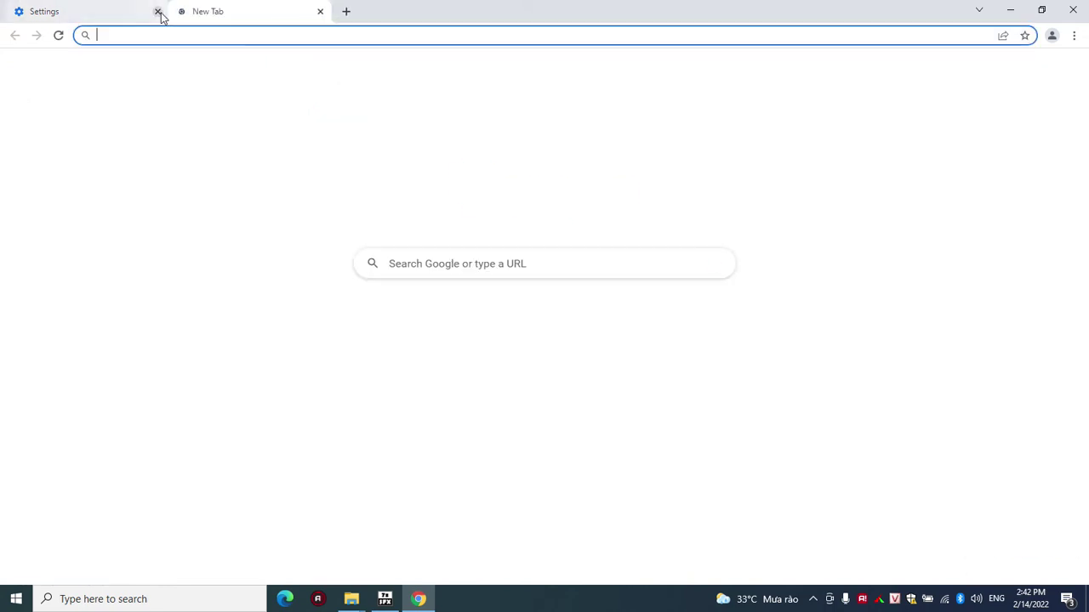
pyautogui.click(157, 12)
pyautogui.click(1073, 10)
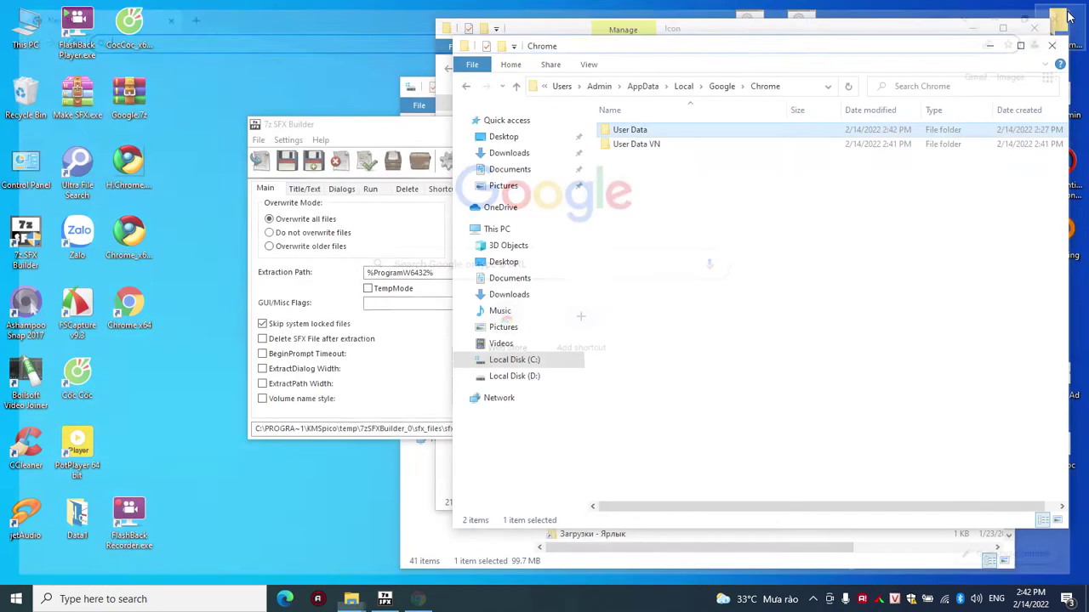
pyautogui.click(660, 133)
pyautogui.press('Escape')
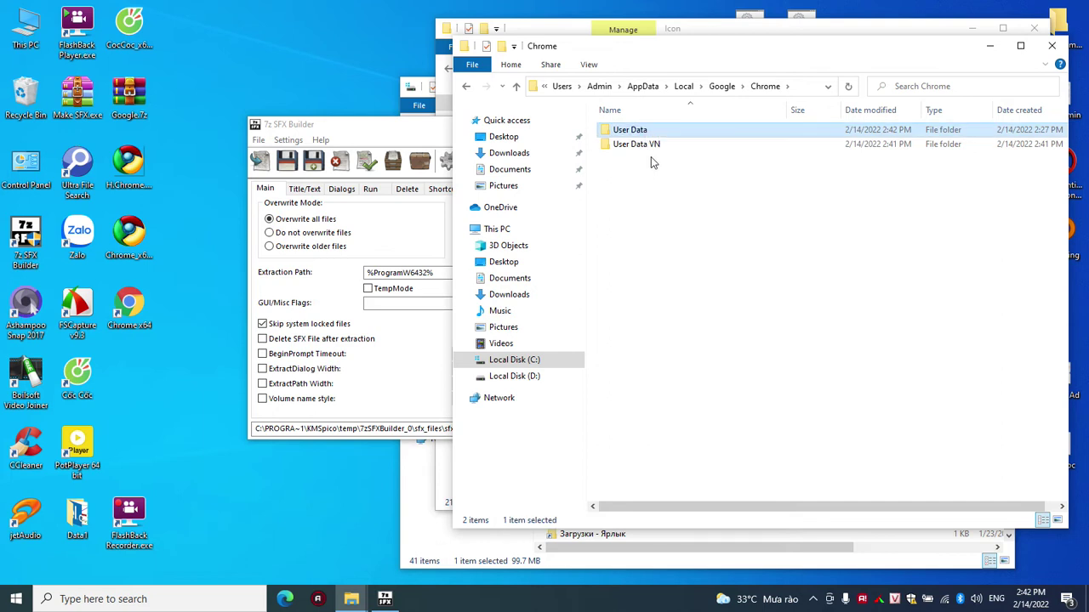
pyautogui.keyDown('ctrl'); pyautogui.click(643, 135); pyautogui.keyUp('ctrl')
pyautogui.rightClick(641, 133)
pyautogui.press('Escape')
# Open the original User Data folder and delete all its subfolders except Default.
pyautogui.doubleClick(631, 134)
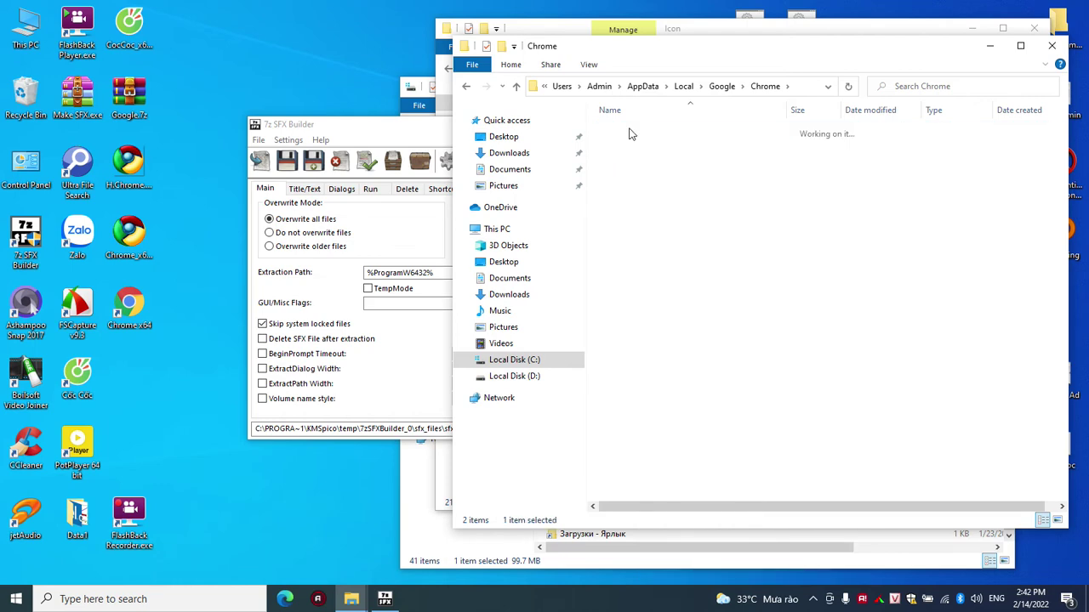
pyautogui.click(636, 144)
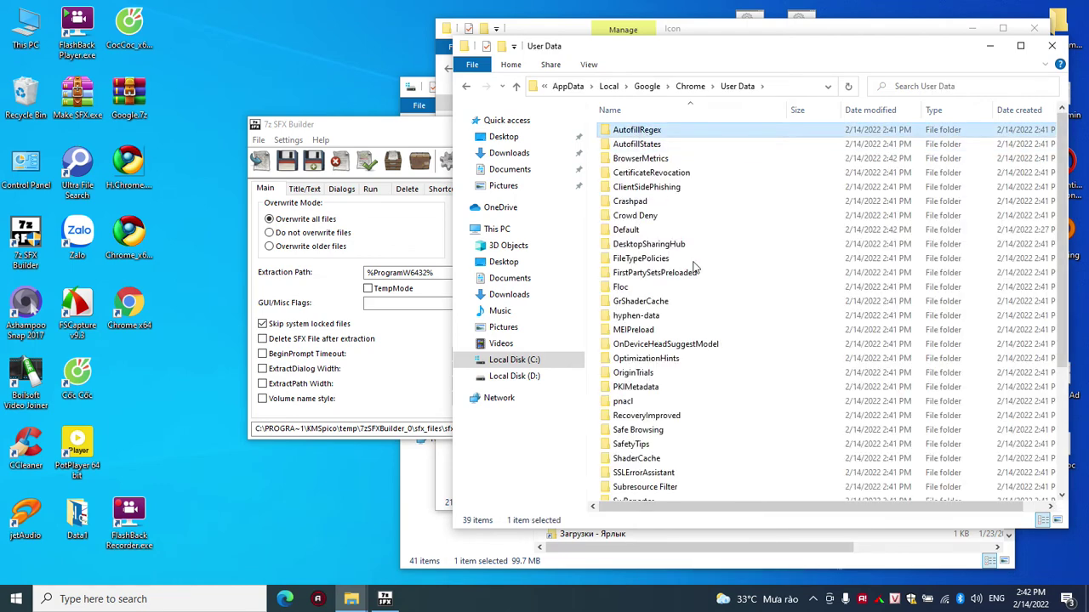
pyautogui.scroll(-4, 698, 272)
pyautogui.keyDown('shift'); pyautogui.click(646, 380); pyautogui.keyUp('shift')
pyautogui.scroll(4, 678, 359)
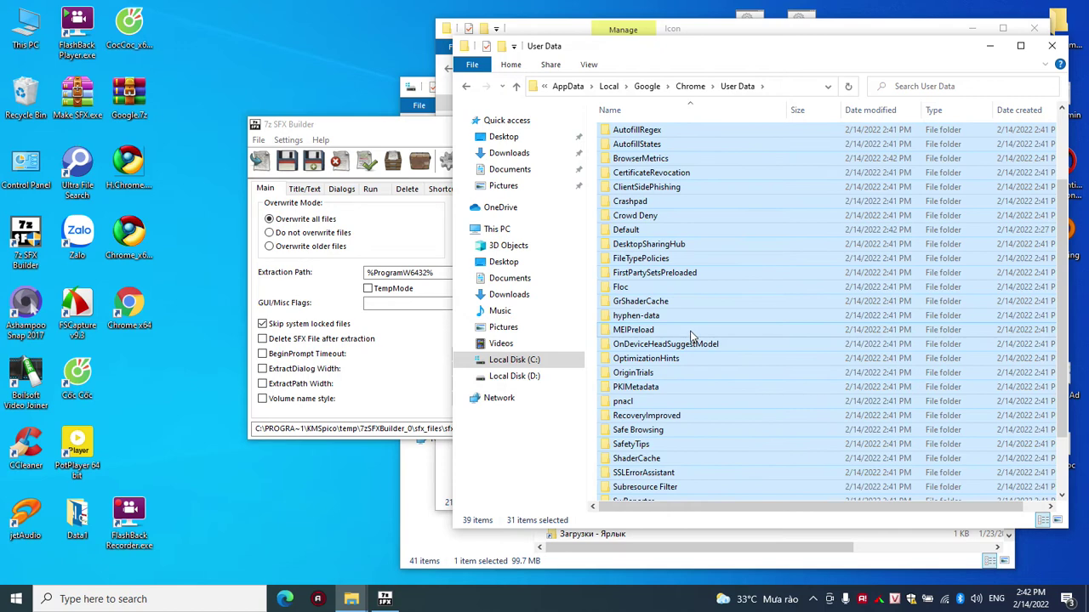
pyautogui.keyDown('ctrl'); pyautogui.click(618, 233); pyautogui.keyUp('ctrl')
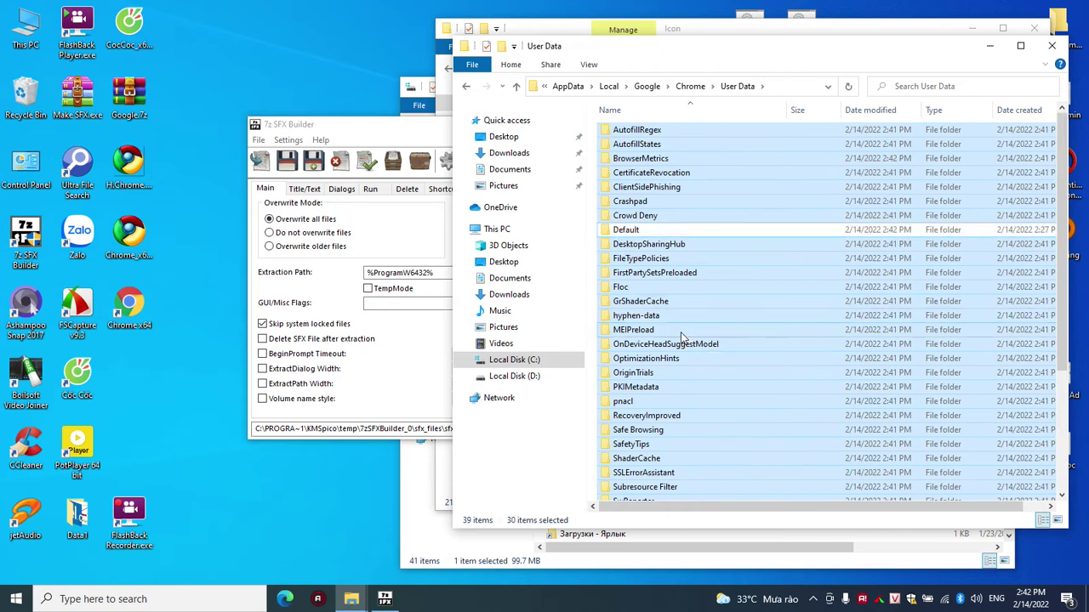
pyautogui.rightClick(682, 332)
pyautogui.click(715, 540)
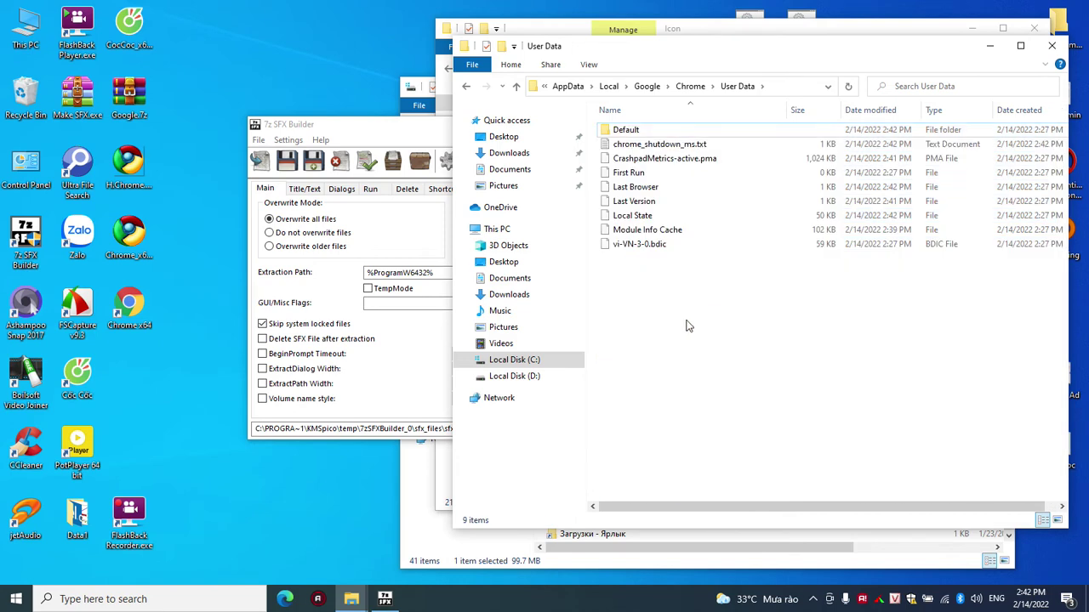
# Open the Default profile folder and delete all its subfolders from AutofillStrikeDatabase to Sync Data, keeping the loose files.
pyautogui.doubleClick(626, 130)
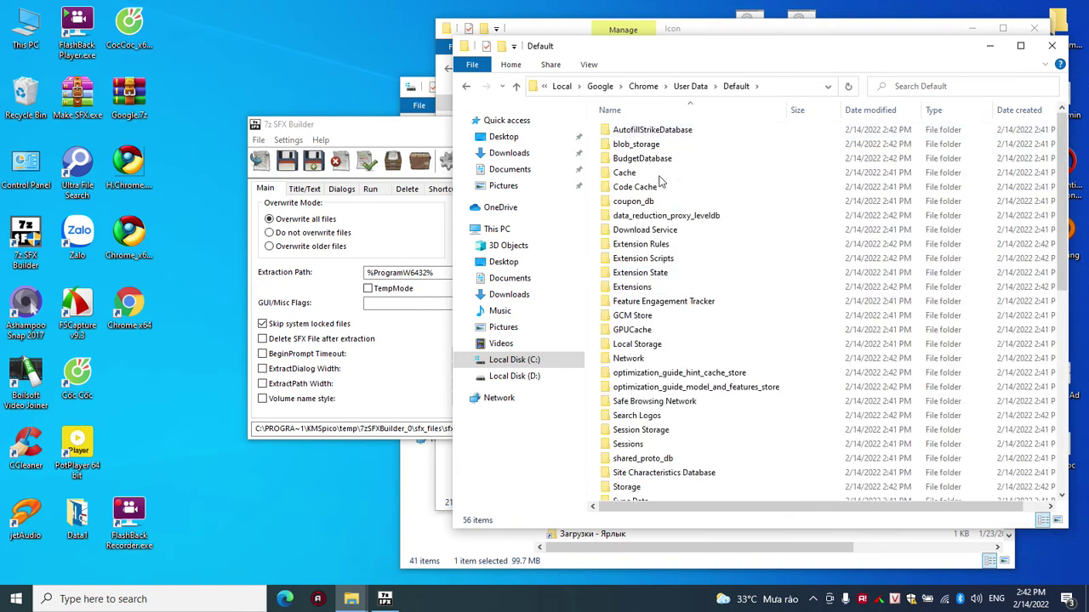
pyautogui.click(662, 132)
pyautogui.scroll(-5, 706, 255)
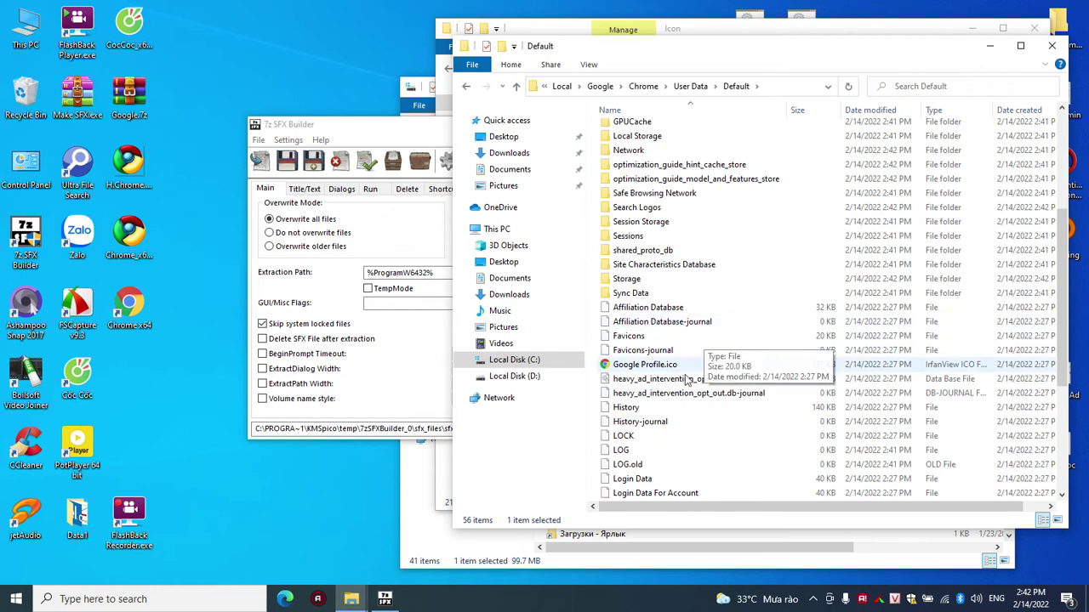
pyautogui.keyDown('shift'); pyautogui.click(639, 294); pyautogui.keyUp('shift')
pyautogui.scroll(5, 640, 298)
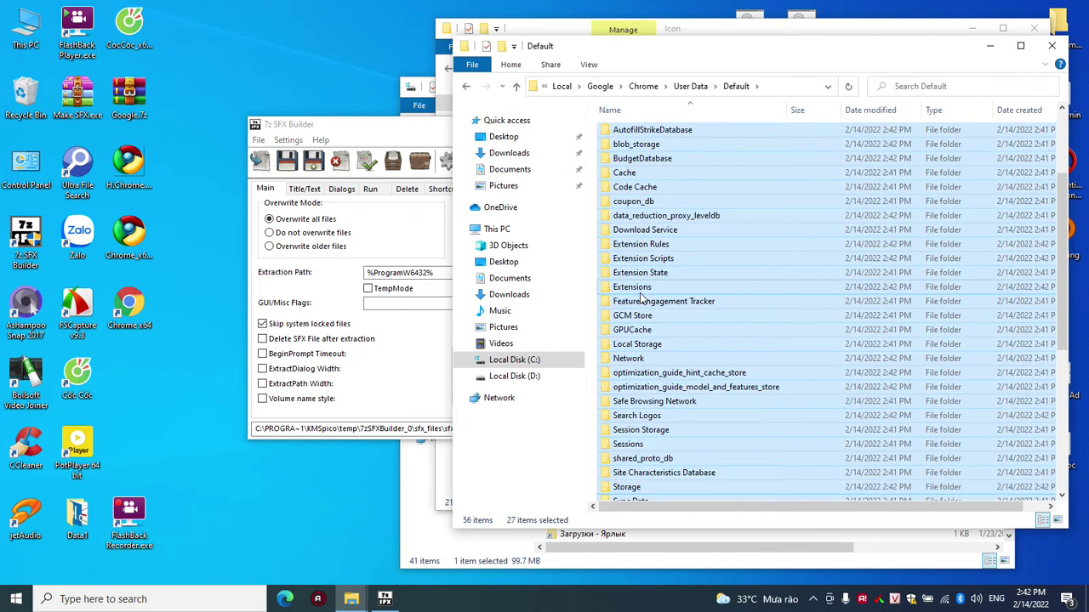
pyautogui.rightClick(642, 298)
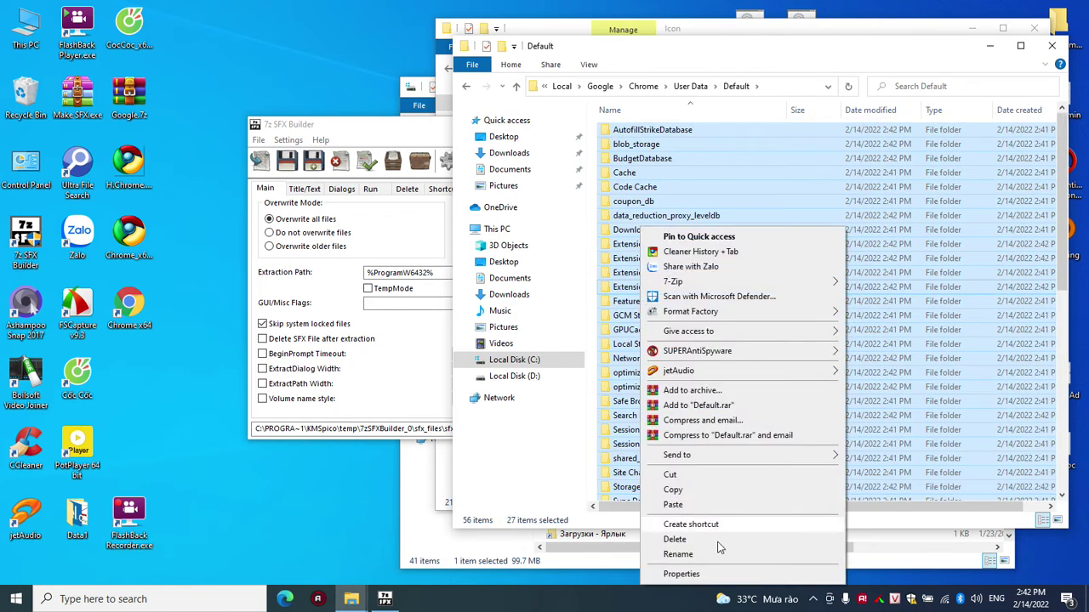
pyautogui.click(676, 540)
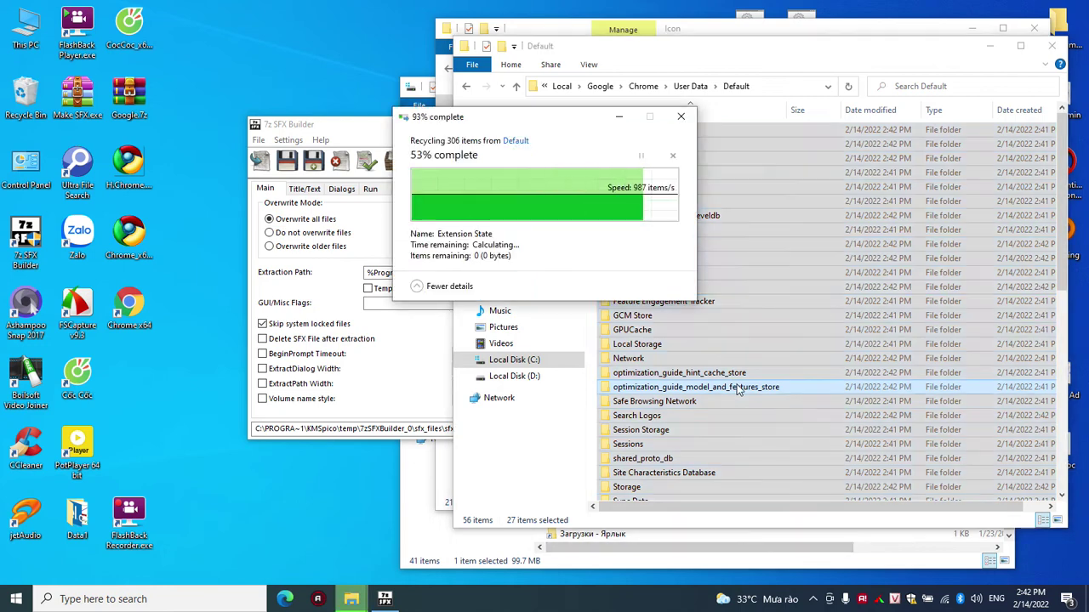
pyautogui.click(711, 260)
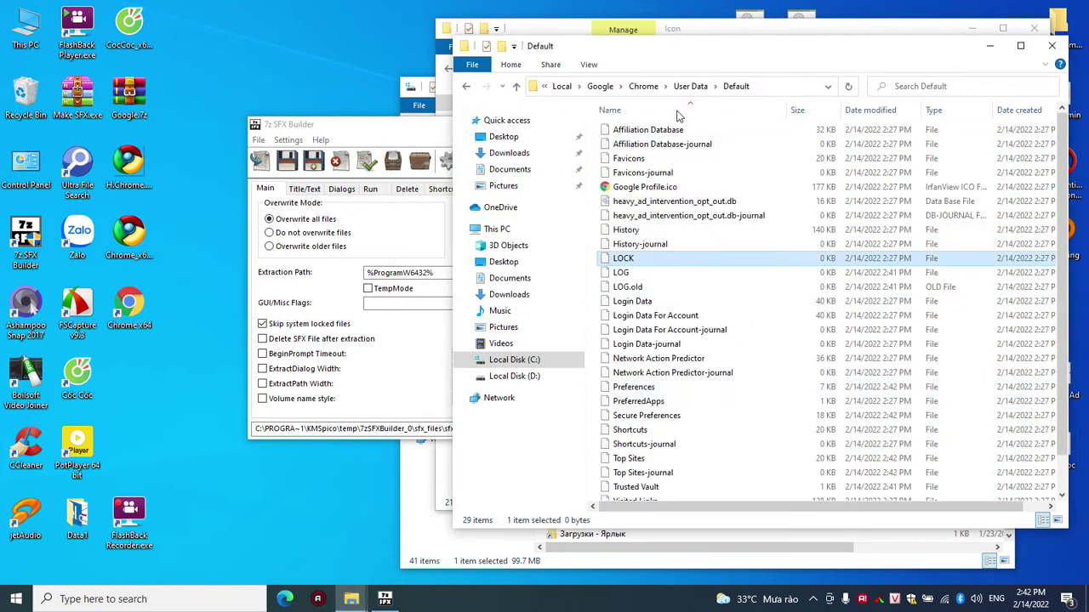
# Return to the User Data folder and examine the loose files kept beside the Default folder.
pyautogui.click(692, 87)
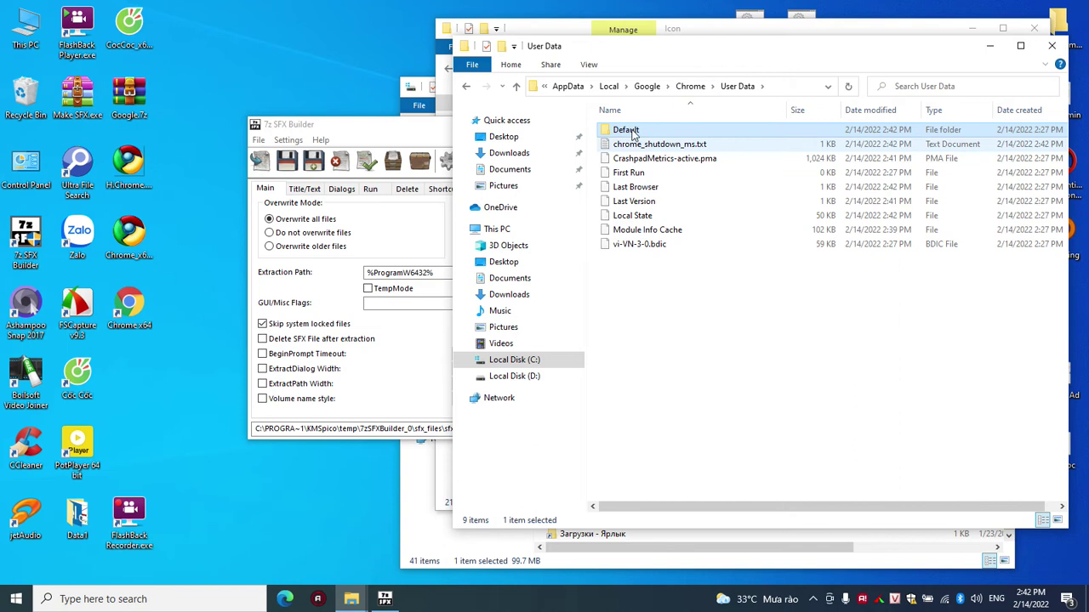
pyautogui.moveTo(694, 283); pyautogui.dragTo(630, 138)
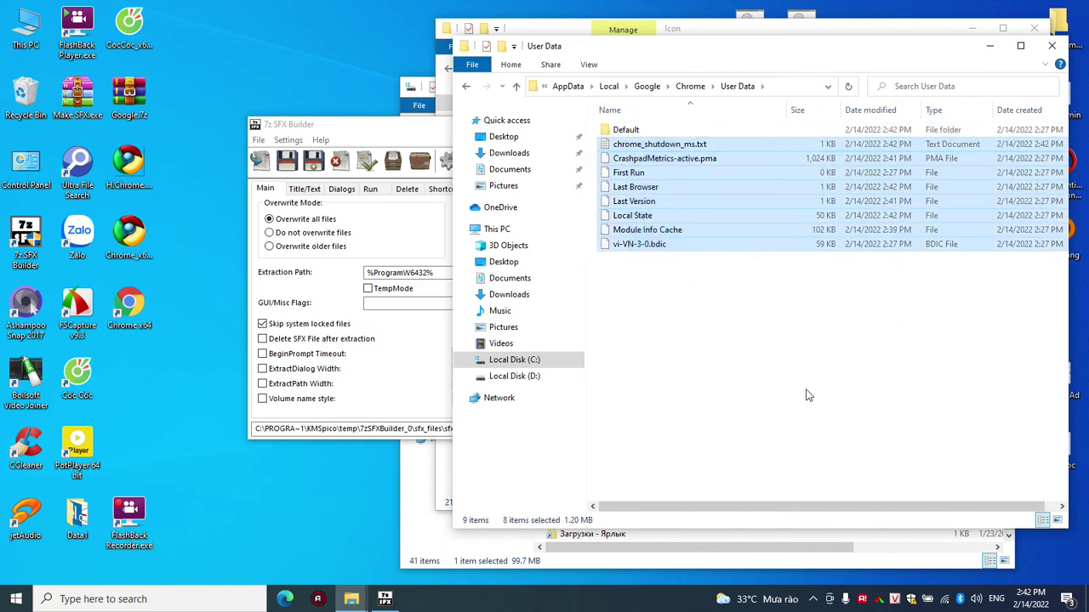
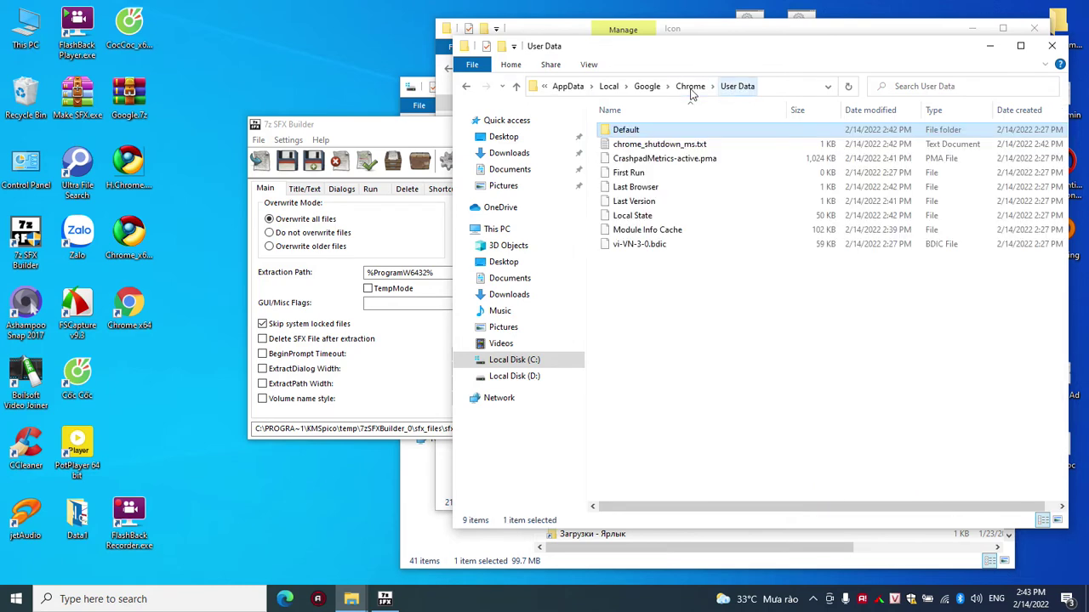
# Return to the Chrome folder and compress the User Data folder into a 7z archive named User Data.7z.
pyautogui.click(693, 88)
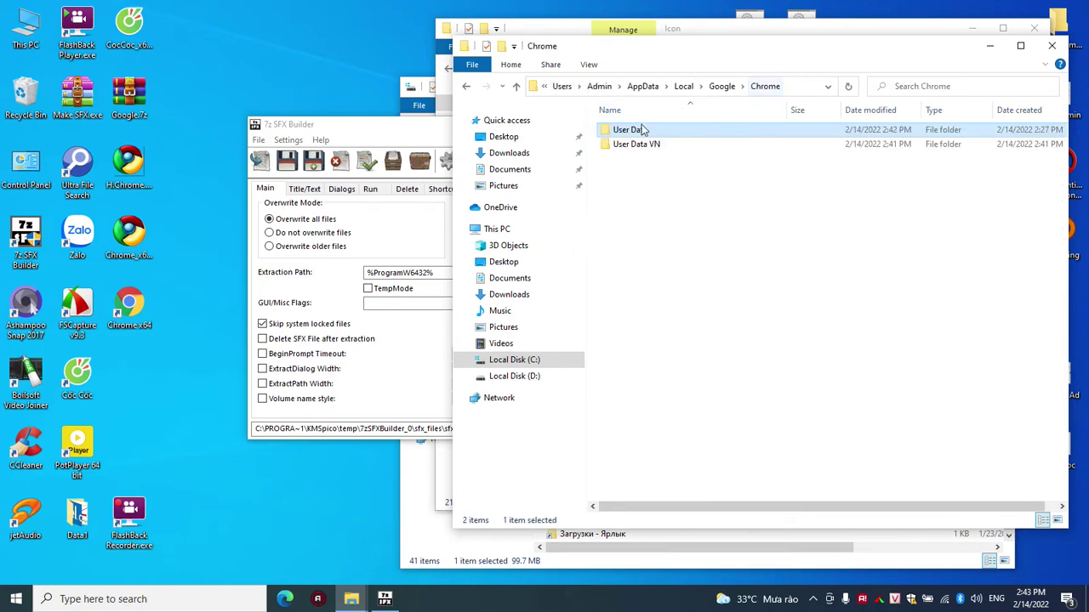
pyautogui.click(650, 132)
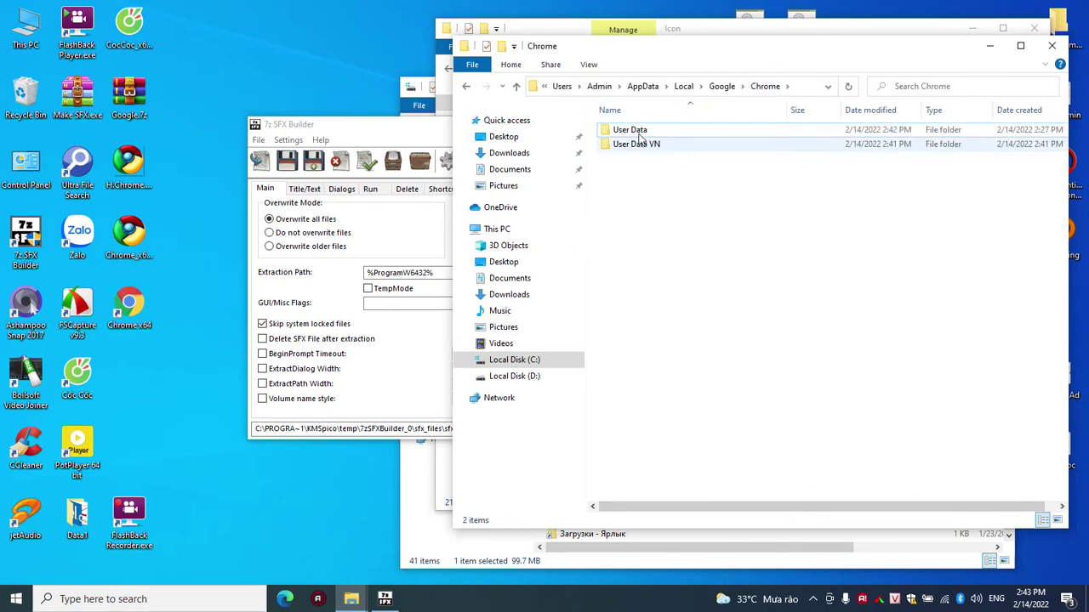
pyautogui.rightClick(642, 134)
pyautogui.moveTo(672, 233)
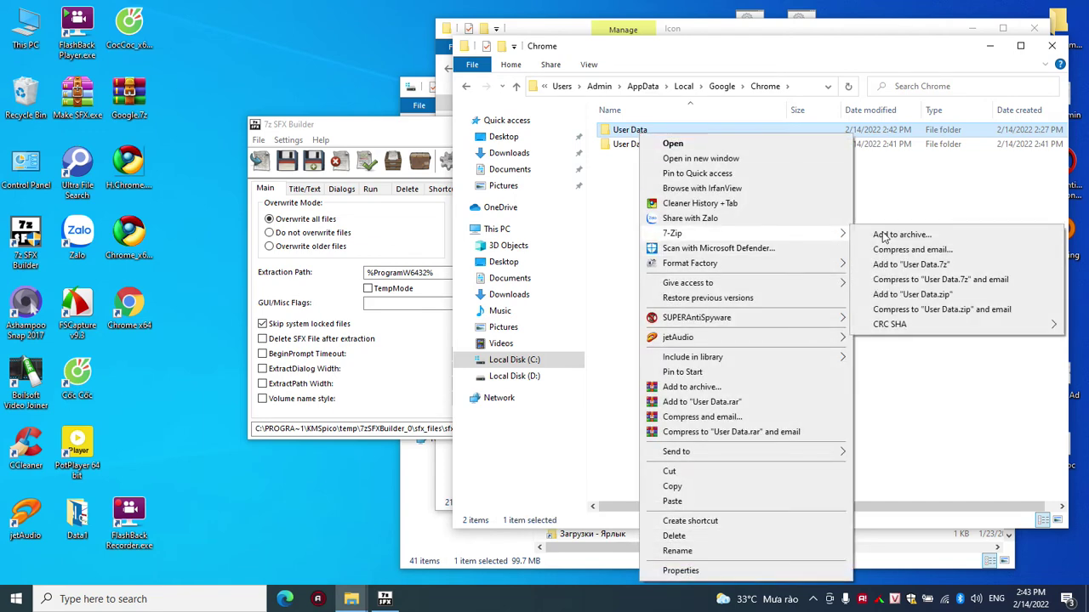
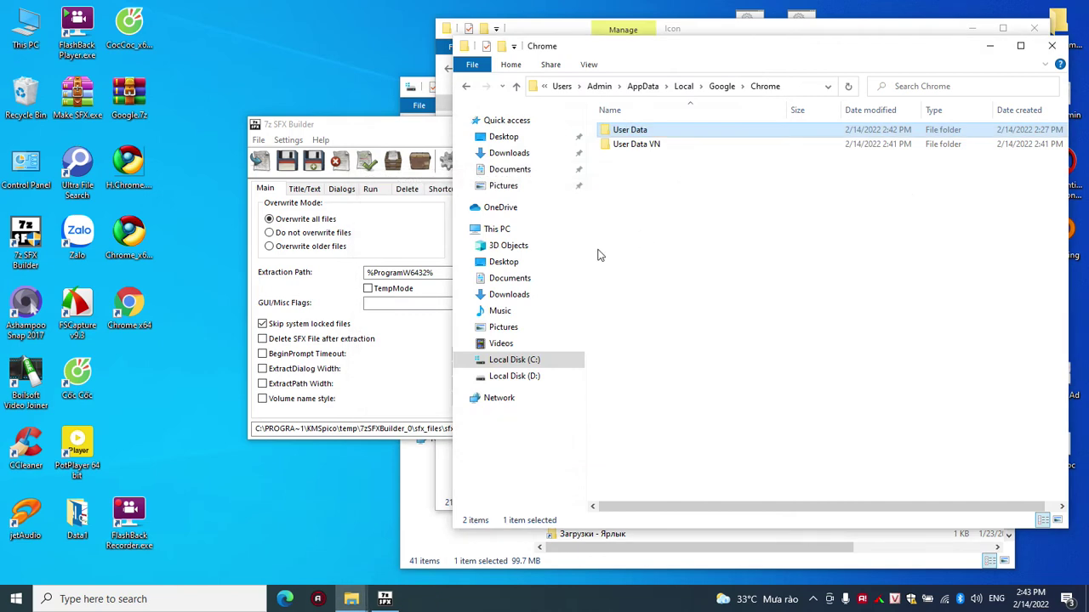
pyautogui.click(698, 238)
# Start another 7z SFX Builder instance and load the existing SFX file from the Backup folder inside the desktop's 1 Click CocCoc Admin folder.
pyautogui.doubleClick(34, 241)
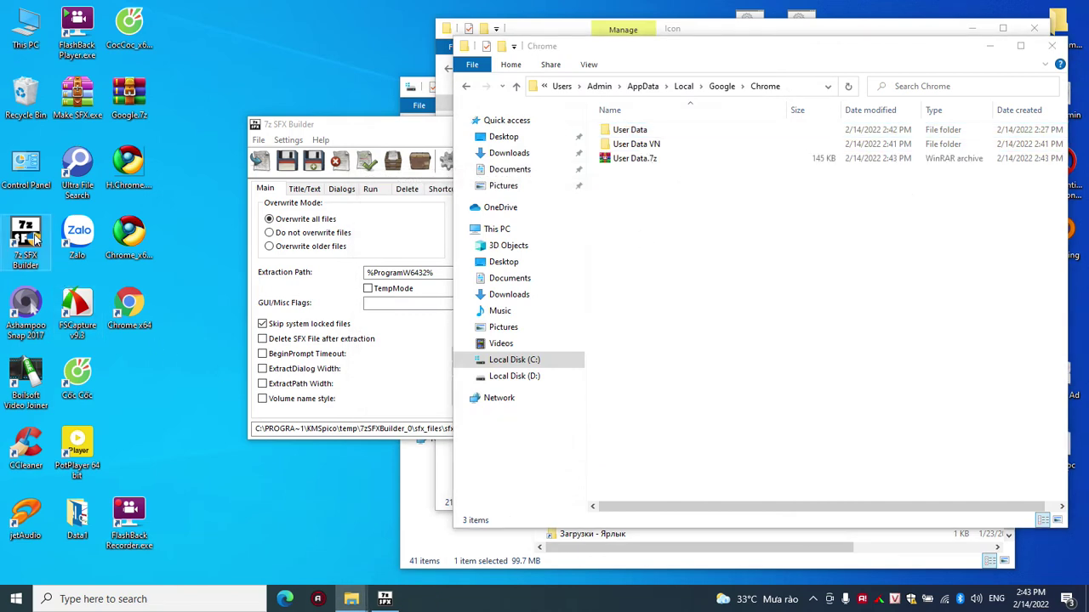
pyautogui.click(458, 397)
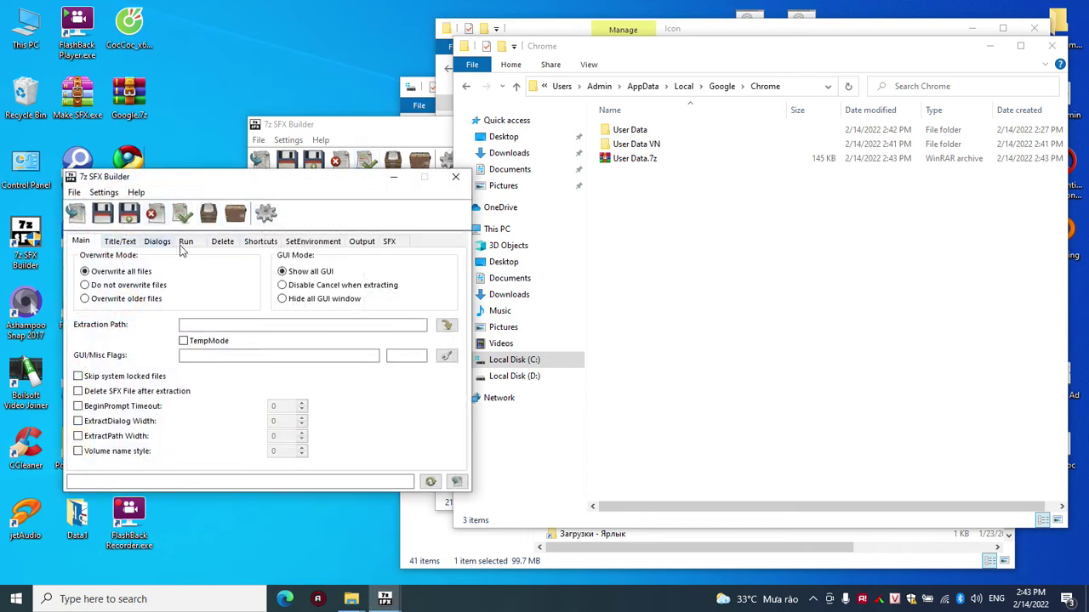
pyautogui.click(76, 215)
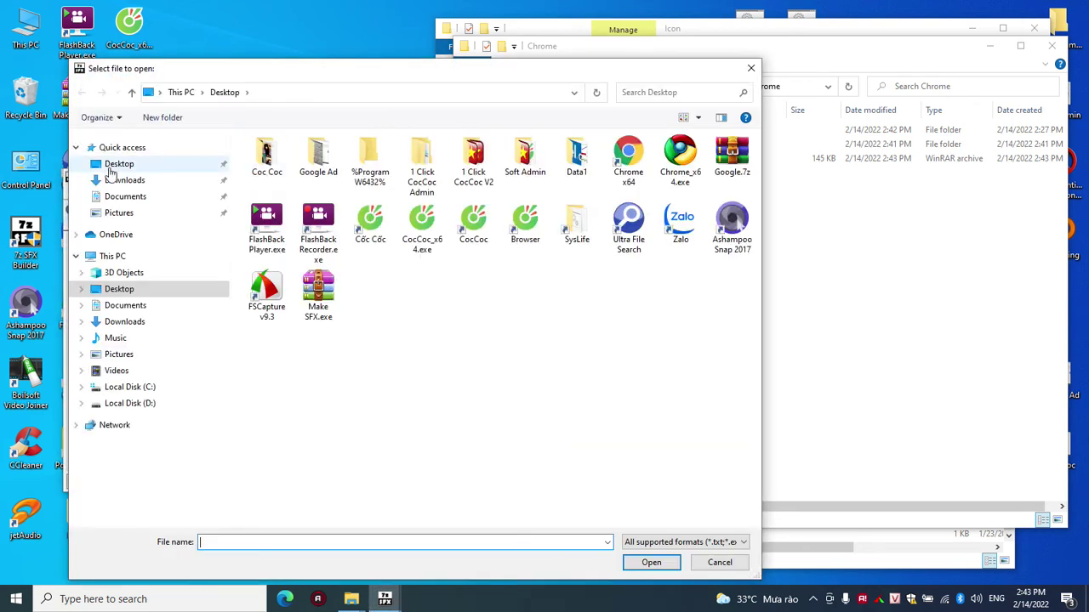
pyautogui.click(111, 166)
pyautogui.doubleClick(423, 162)
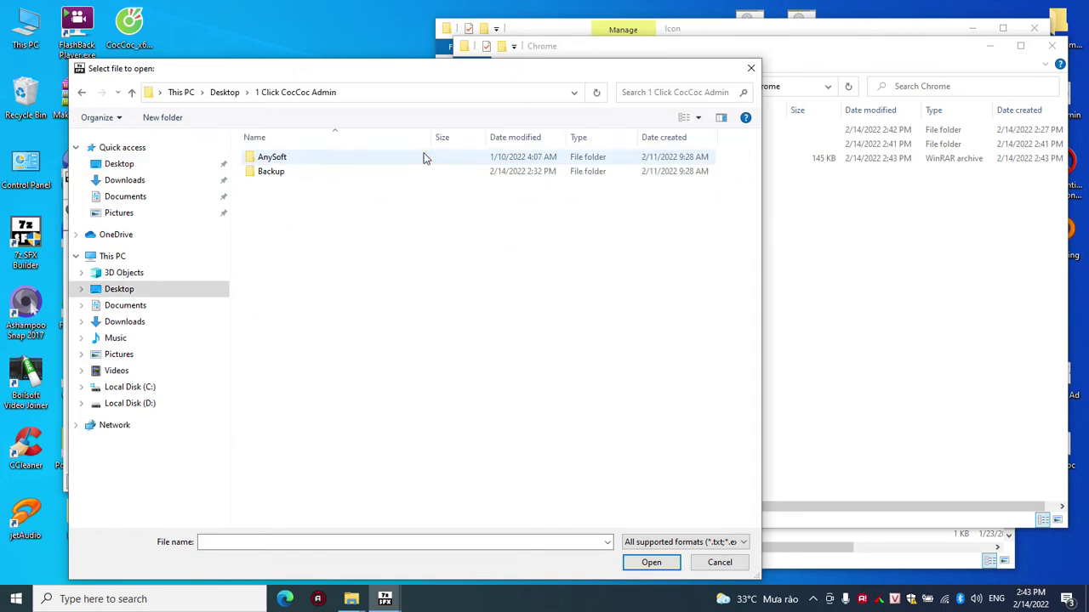
pyautogui.doubleClick(265, 173)
pyautogui.doubleClick(302, 201)
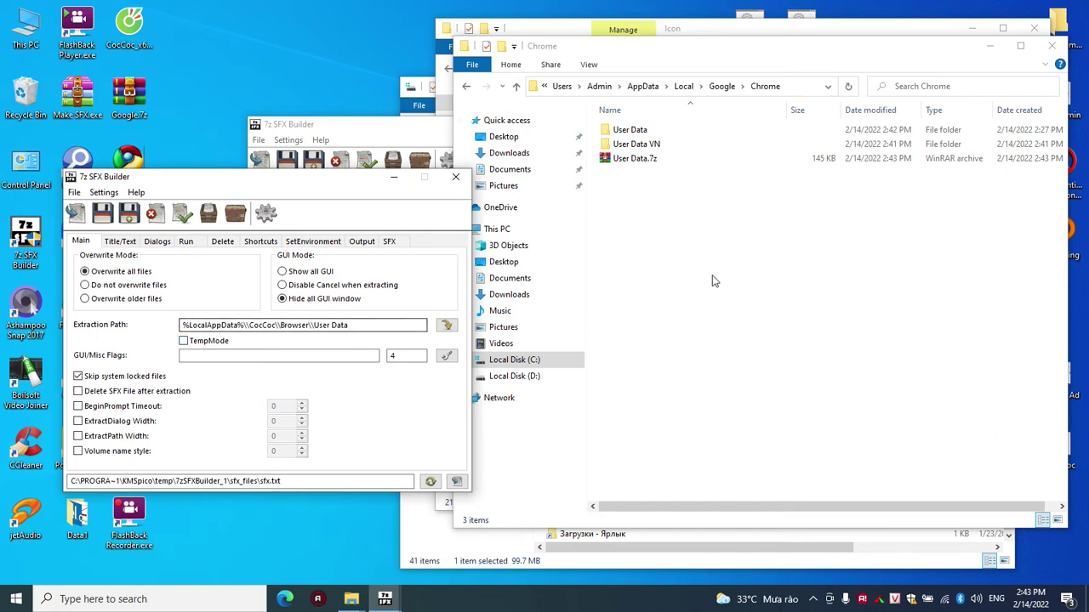
# Move the User Data.7z archive from the Chrome folder to the desktop.
pyautogui.click(703, 167)
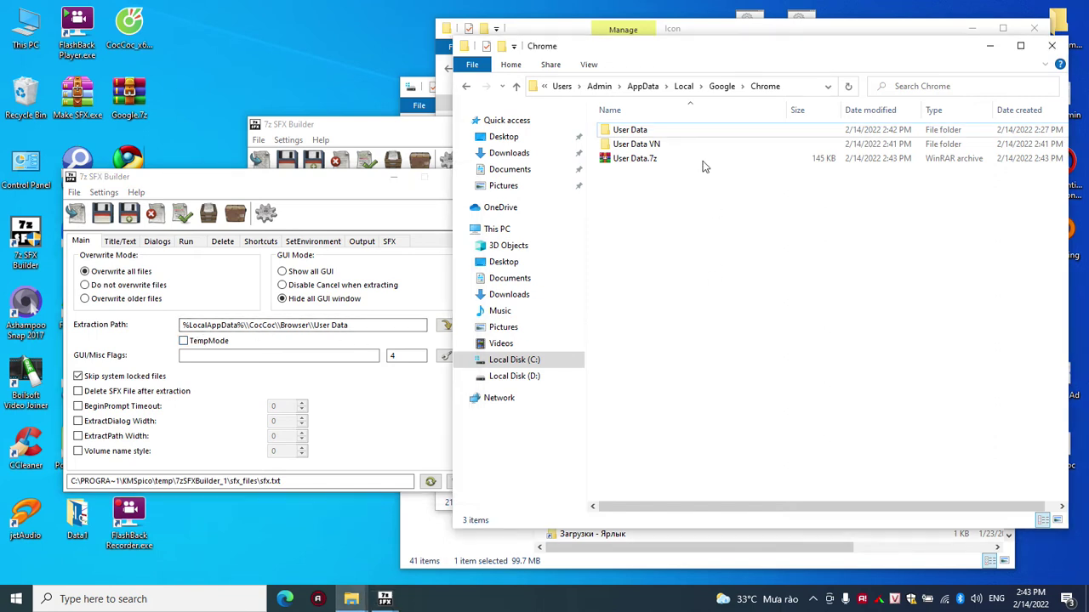
pyautogui.click(641, 161)
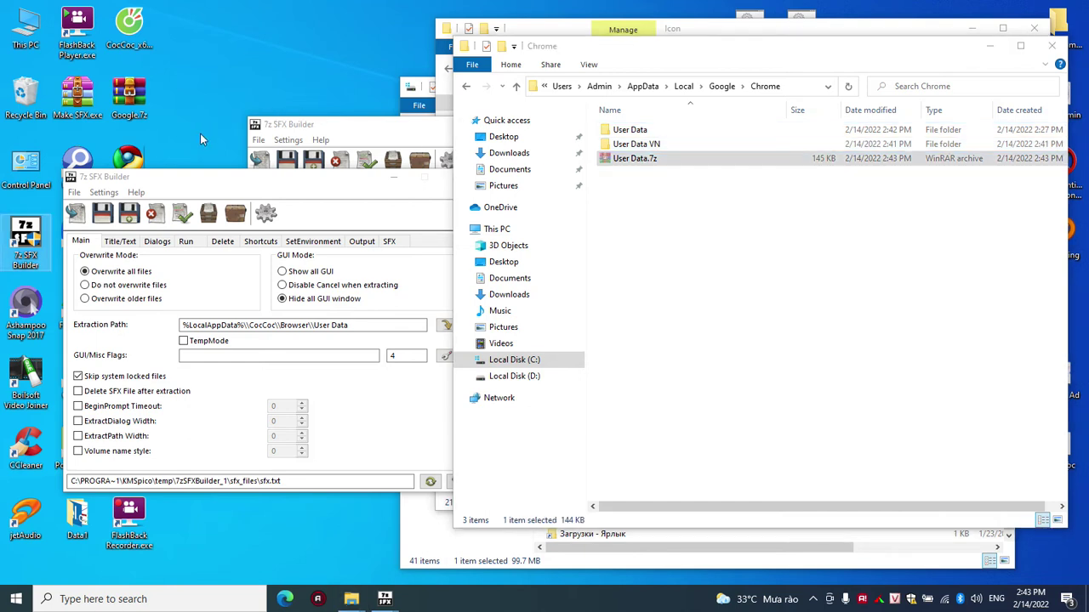
pyautogui.press('Delete')
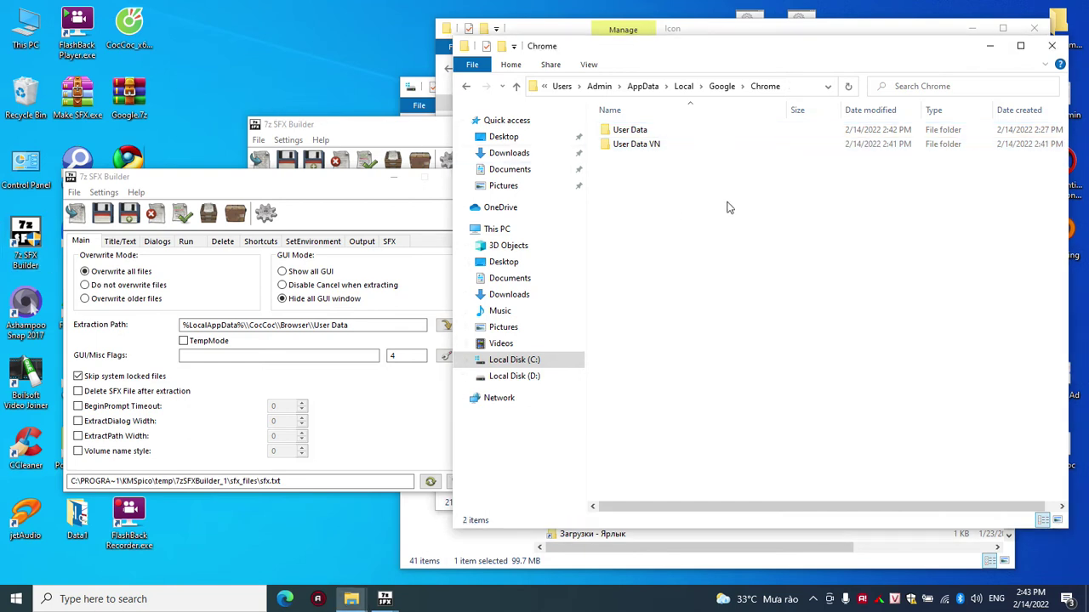
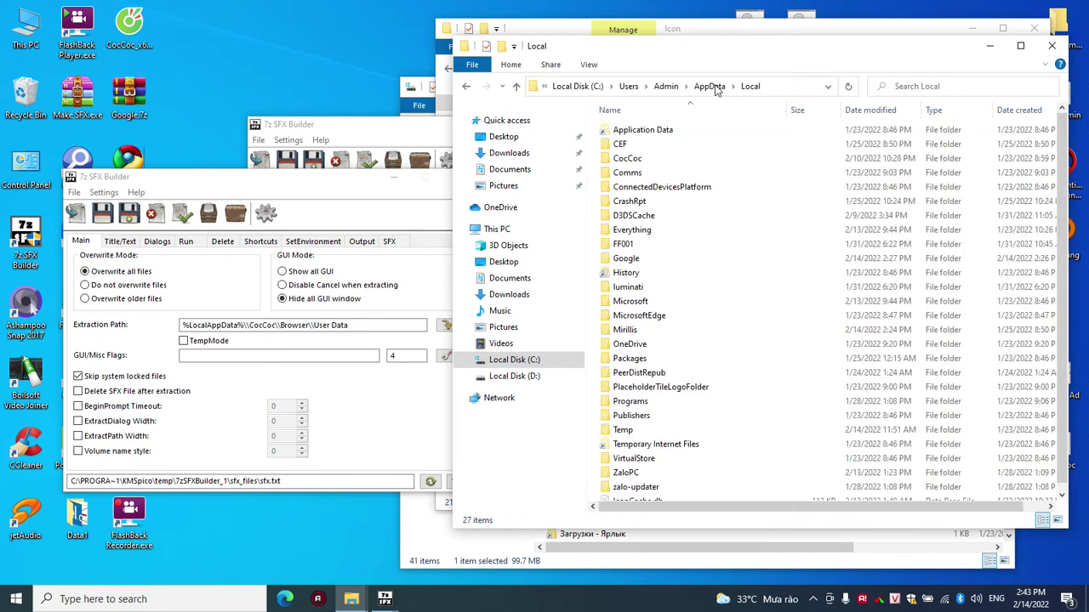
# Copy Google\Chrome from the Chrome folder's path and set the SFX extraction path to %LocalAppData%\\\Google\Chrome.
pyautogui.doubleClick(627, 259)
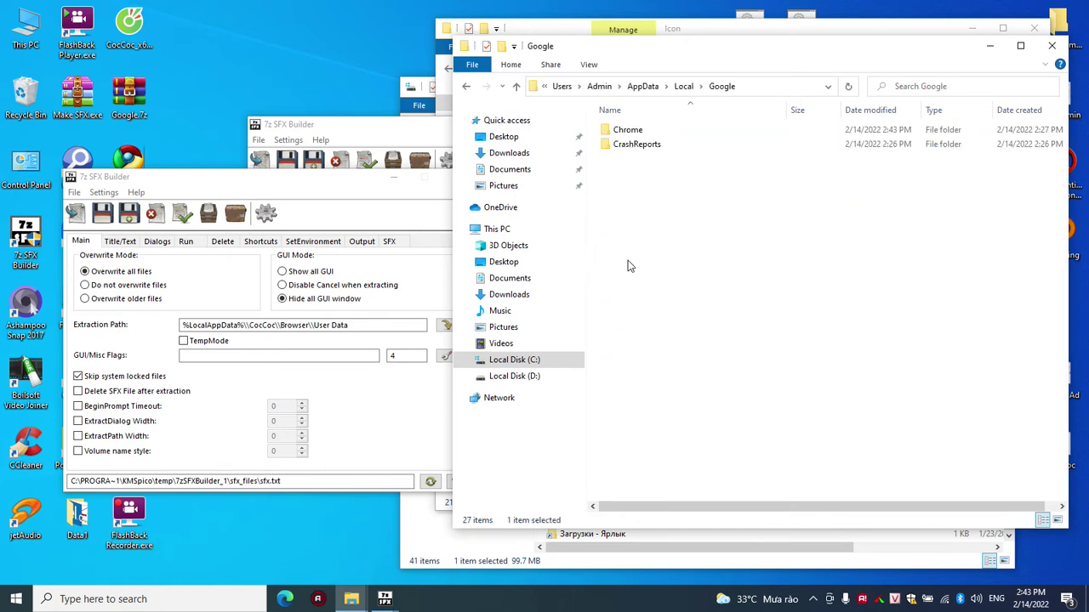
pyautogui.doubleClick(634, 133)
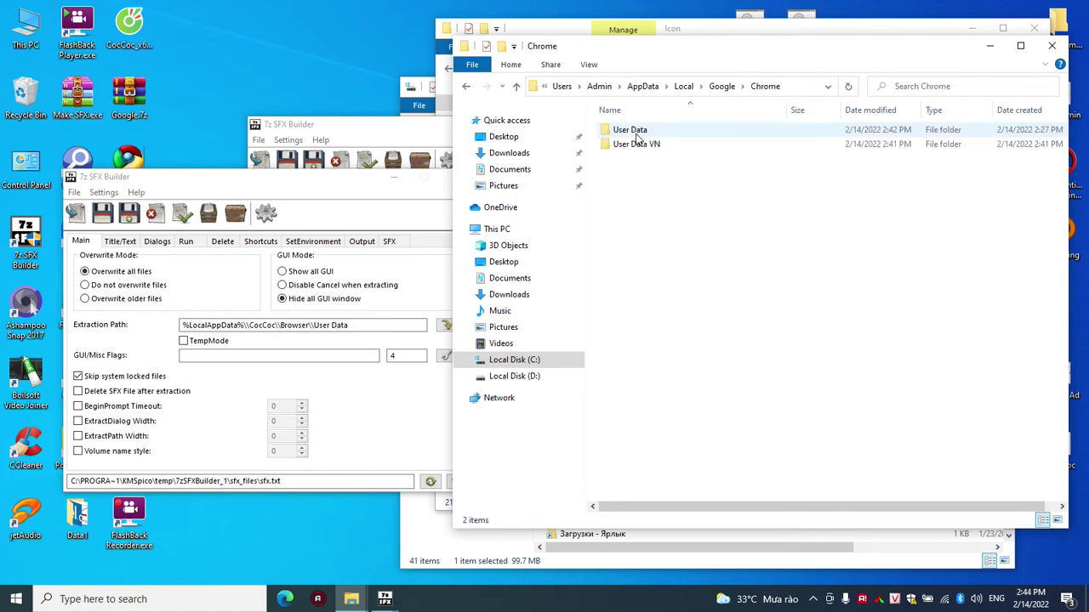
pyautogui.click(806, 88)
pyautogui.moveTo(768, 86); pyautogui.dragTo(692, 90)
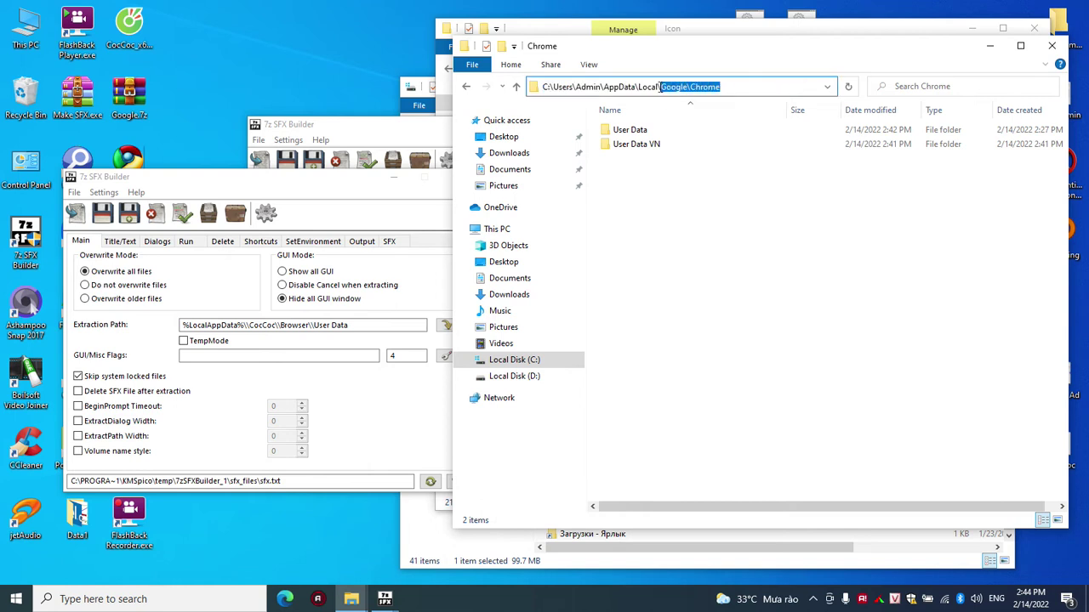
pyautogui.click(247, 325)
pyautogui.moveTo(248, 325); pyautogui.dragTo(420, 326)
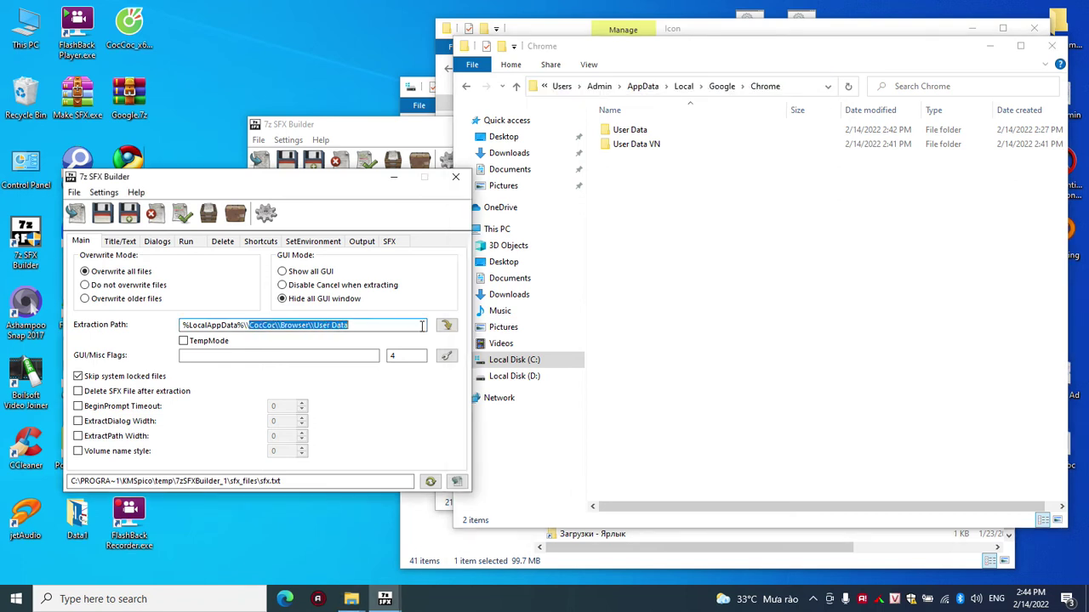
pyautogui.write('\\Google\\Chrome')
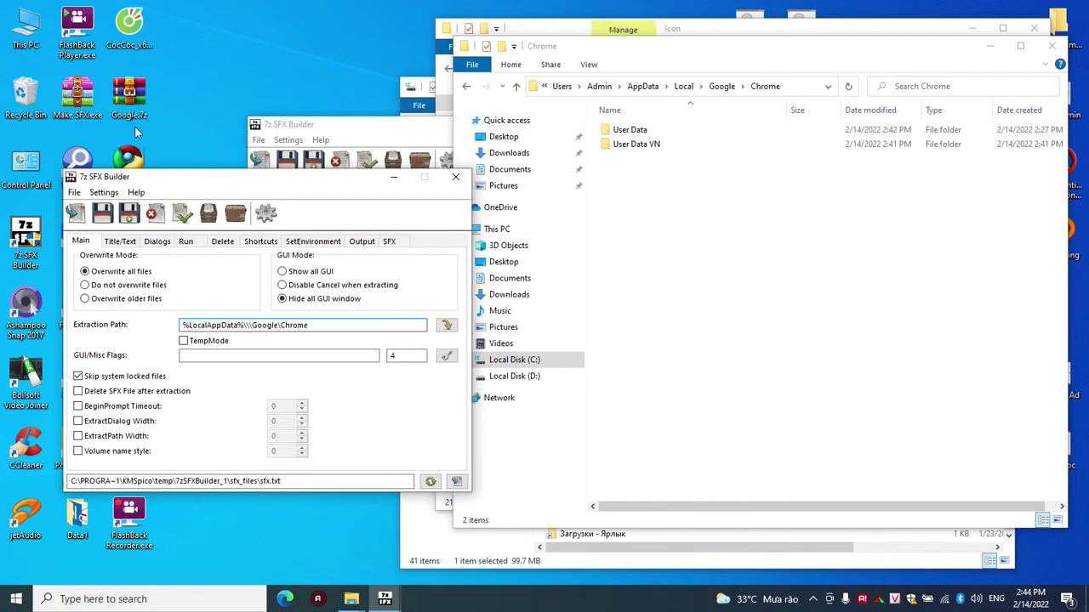
# Open User Data.7z and compare its contents with Chrome's User Data folder and the SFX extraction path.
pyautogui.moveTo(189, 183); pyautogui.dragTo(290, 166)
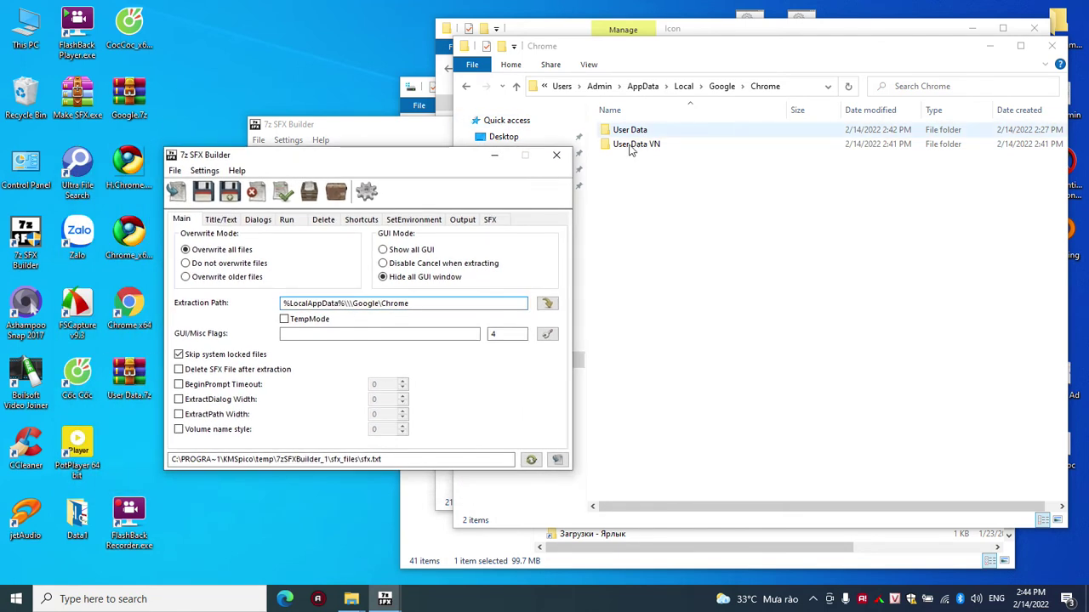
pyautogui.click(136, 378)
pyautogui.moveTo(387, 55); pyautogui.dragTo(165, 55)
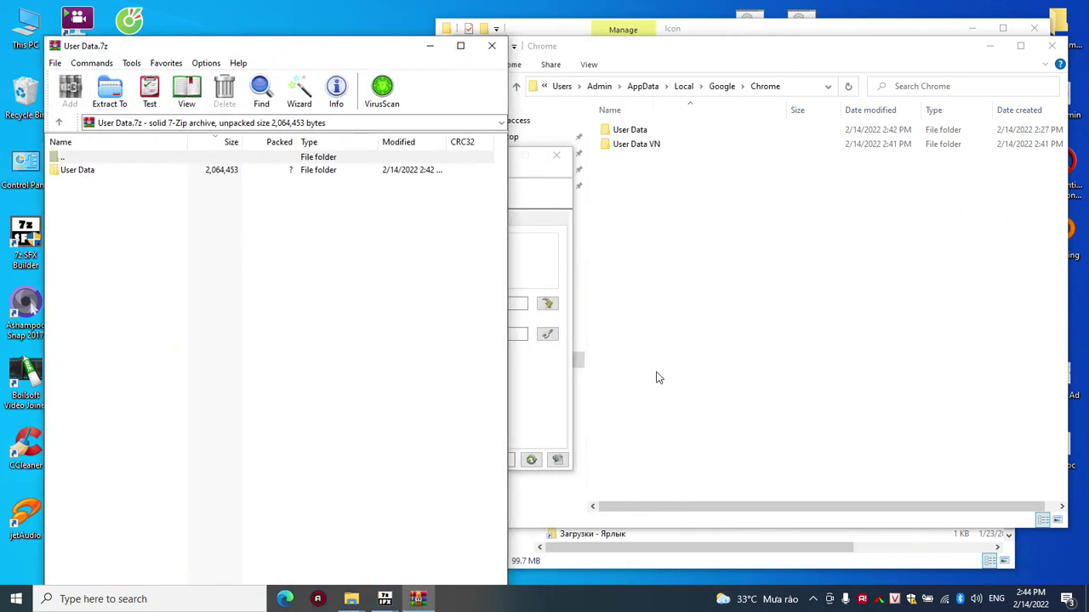
pyautogui.click(532, 392)
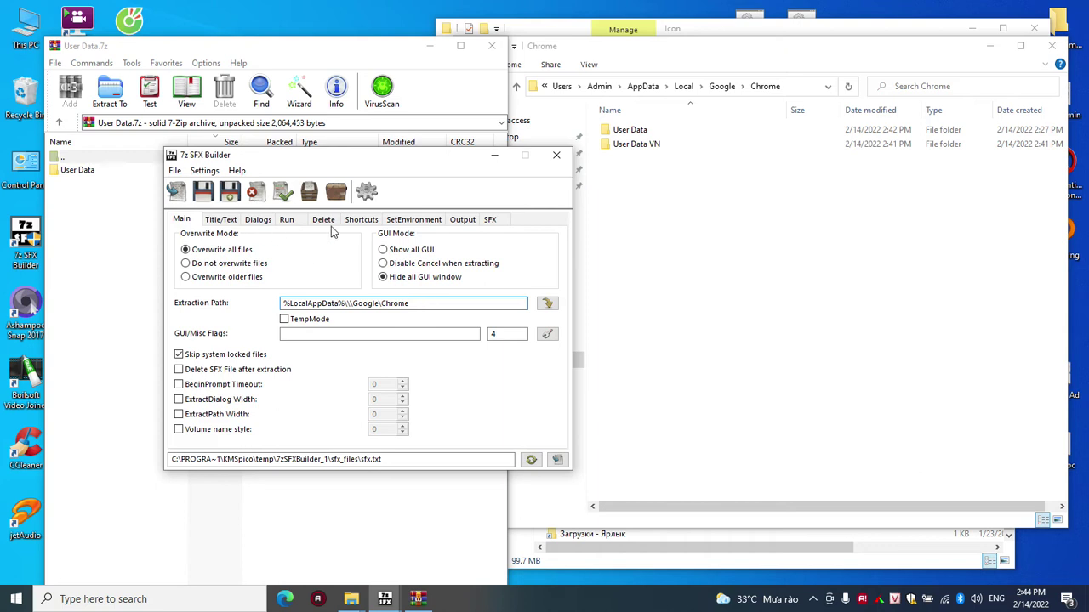
pyautogui.doubleClick(644, 131)
pyautogui.moveTo(682, 283); pyautogui.dragTo(618, 127)
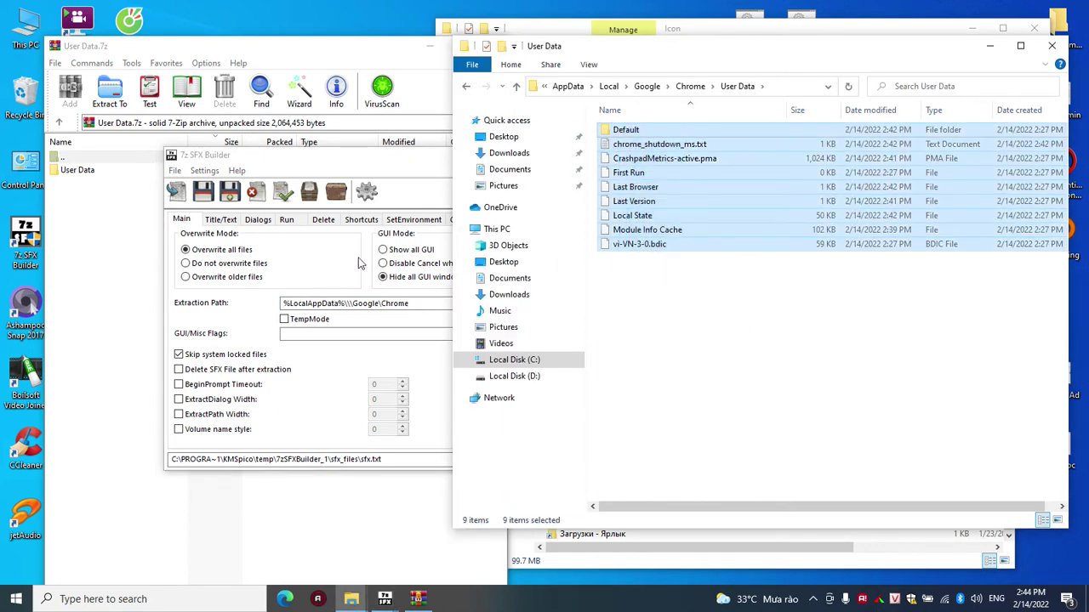
pyautogui.click(421, 304)
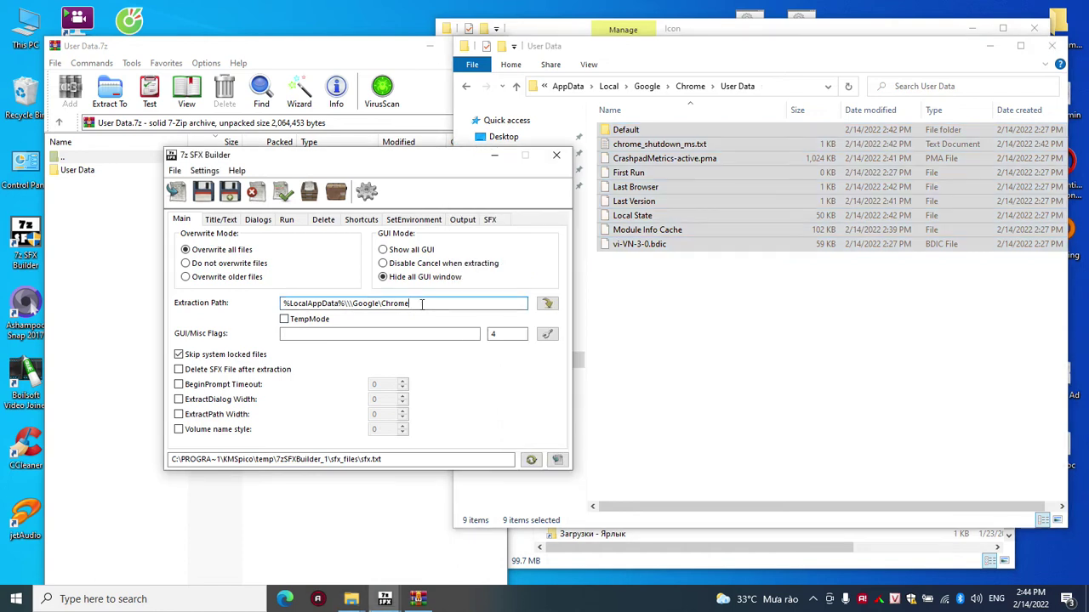
pyautogui.click(741, 309)
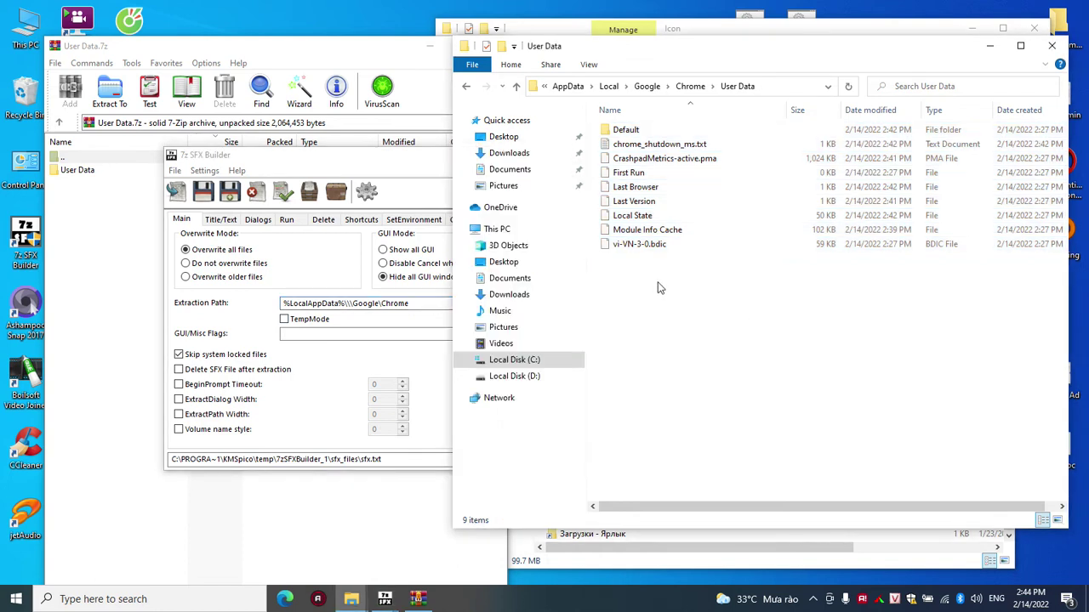
pyautogui.click(85, 174)
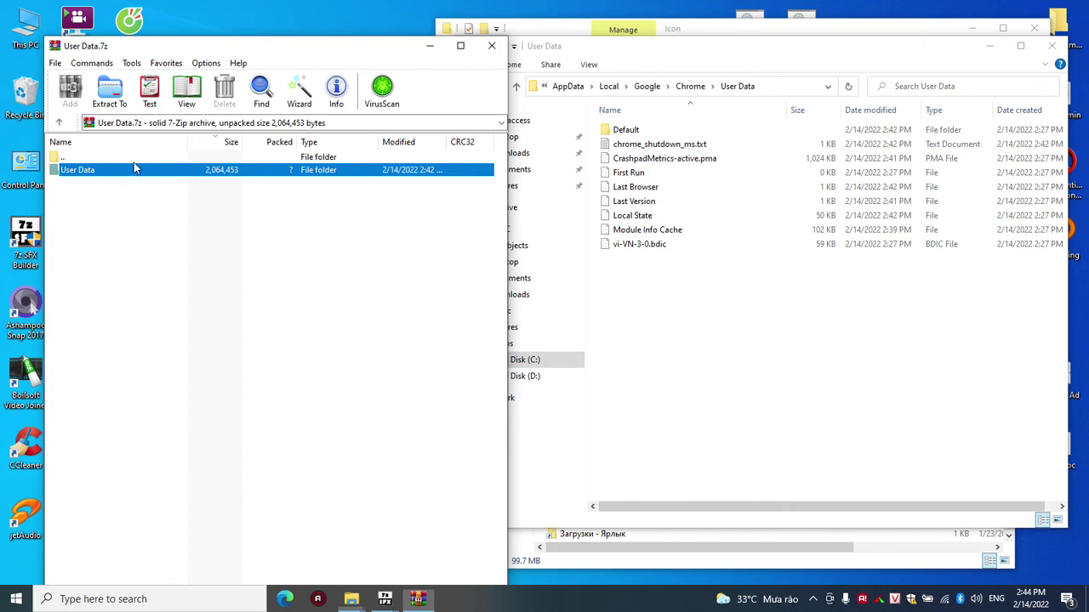
pyautogui.moveTo(384, 595)
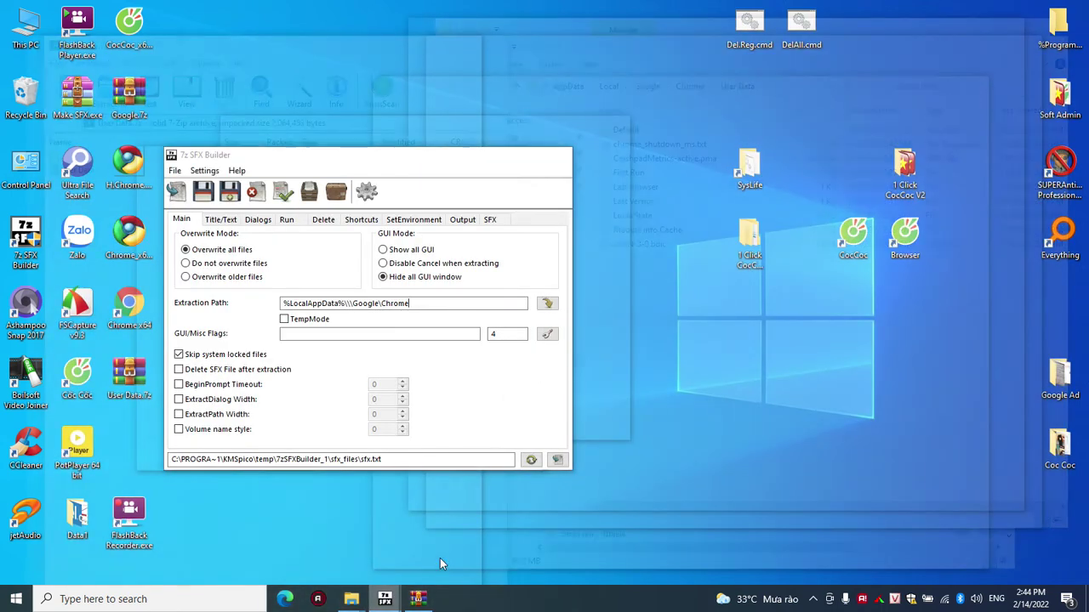
pyautogui.click(439, 558)
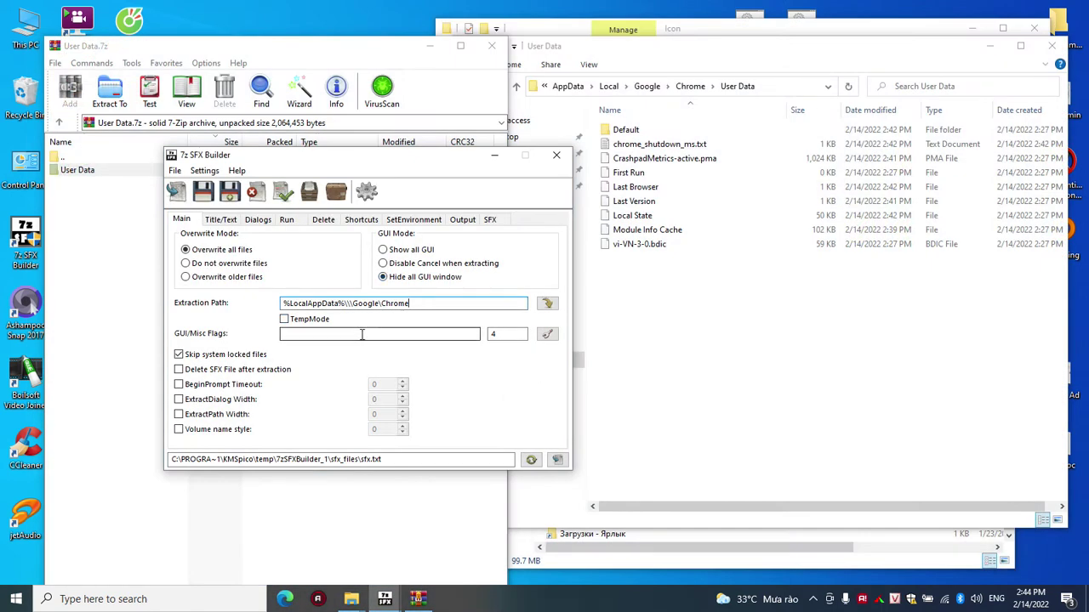
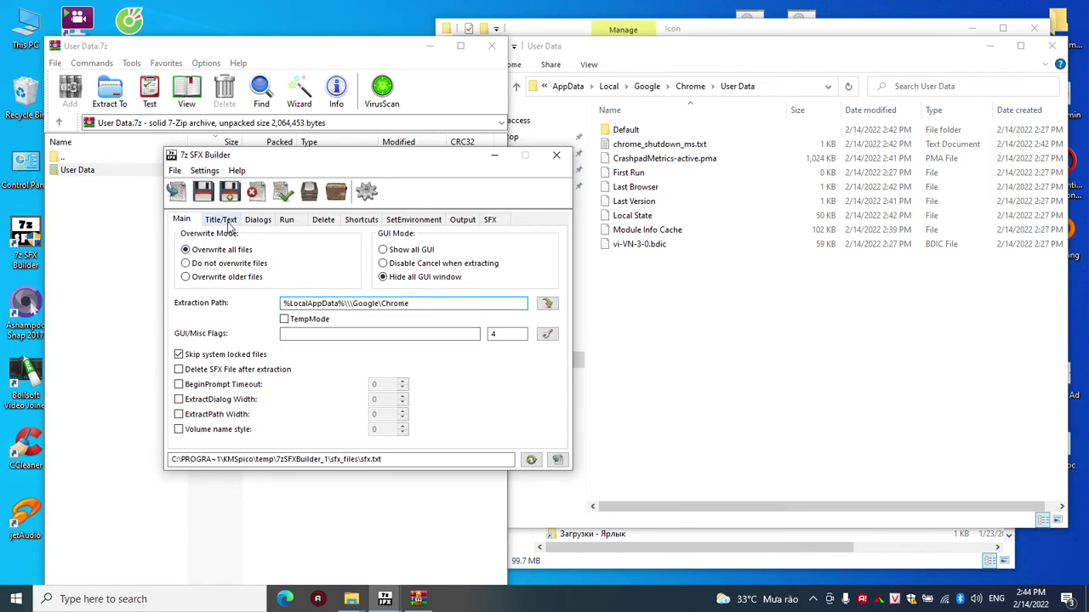
# Remove the misc flag 4 requiring administrator privileges from the SFX settings and save the flags.
pyautogui.click(223, 220)
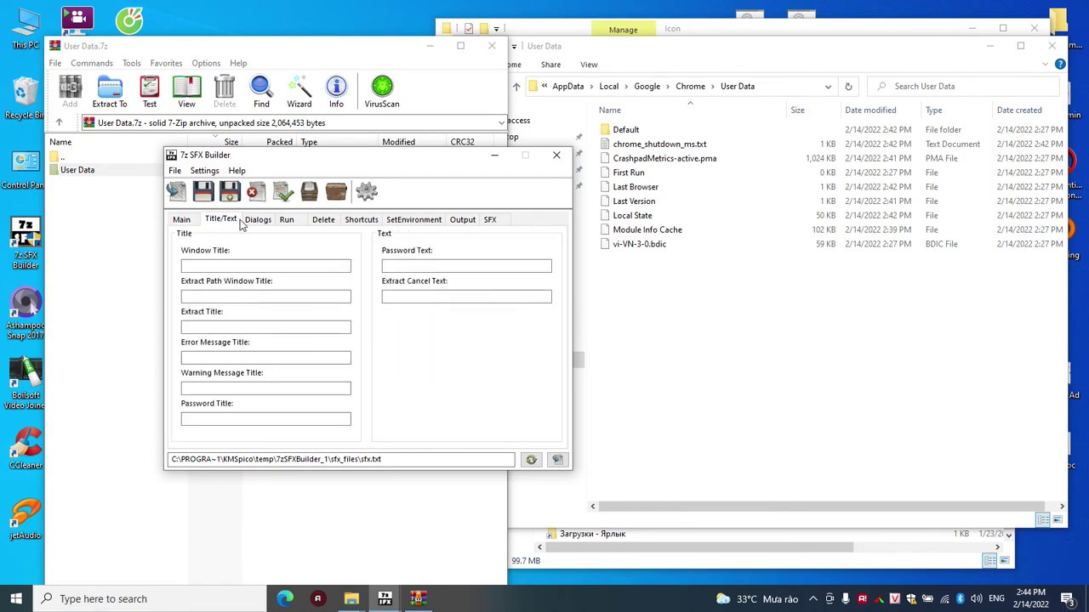
pyautogui.click(194, 220)
pyautogui.click(547, 336)
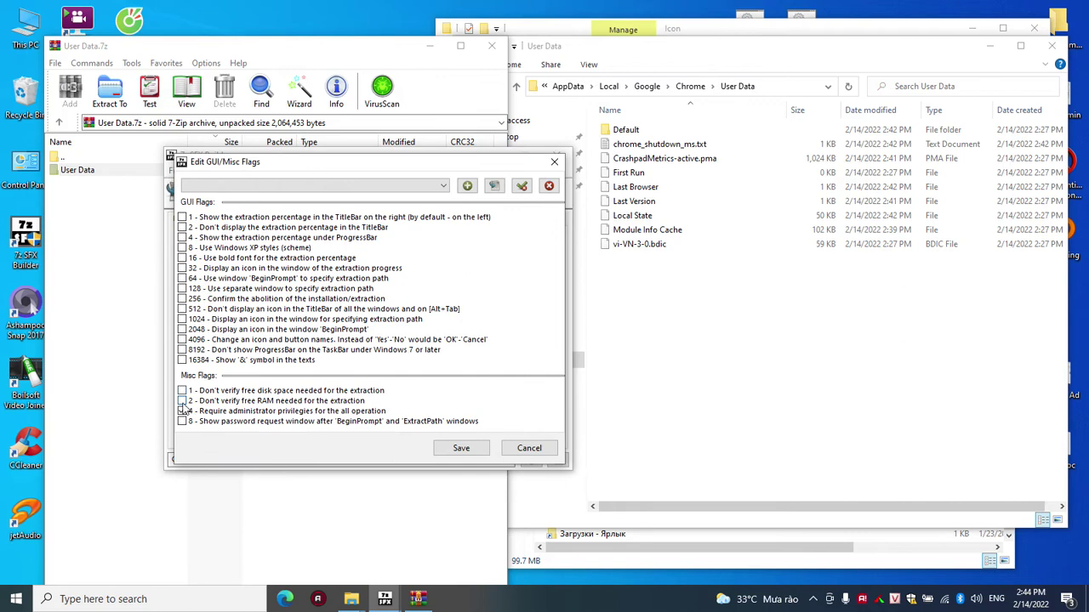
pyautogui.click(456, 449)
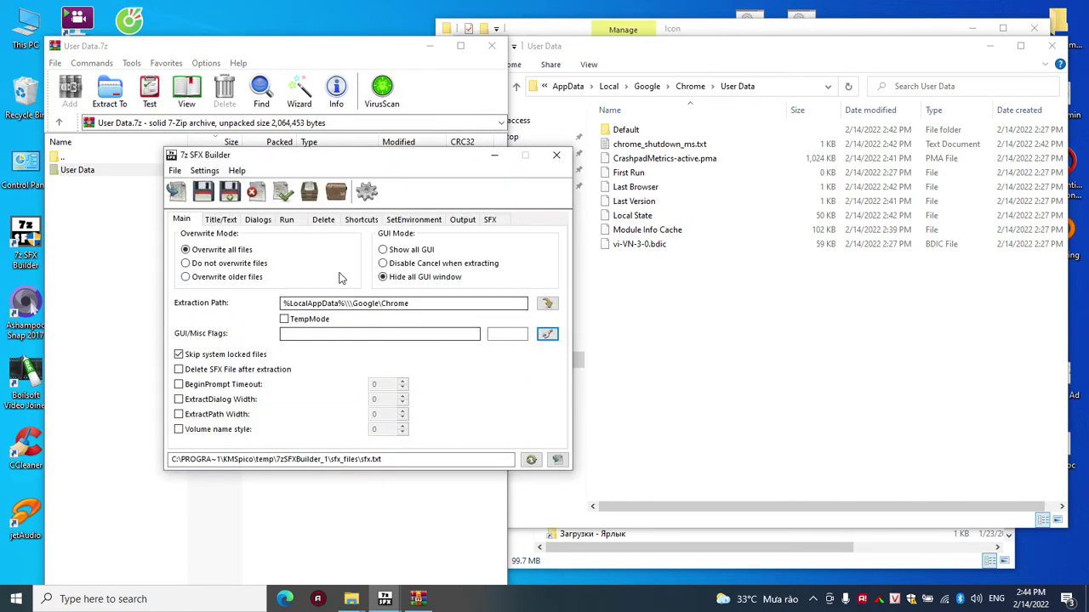
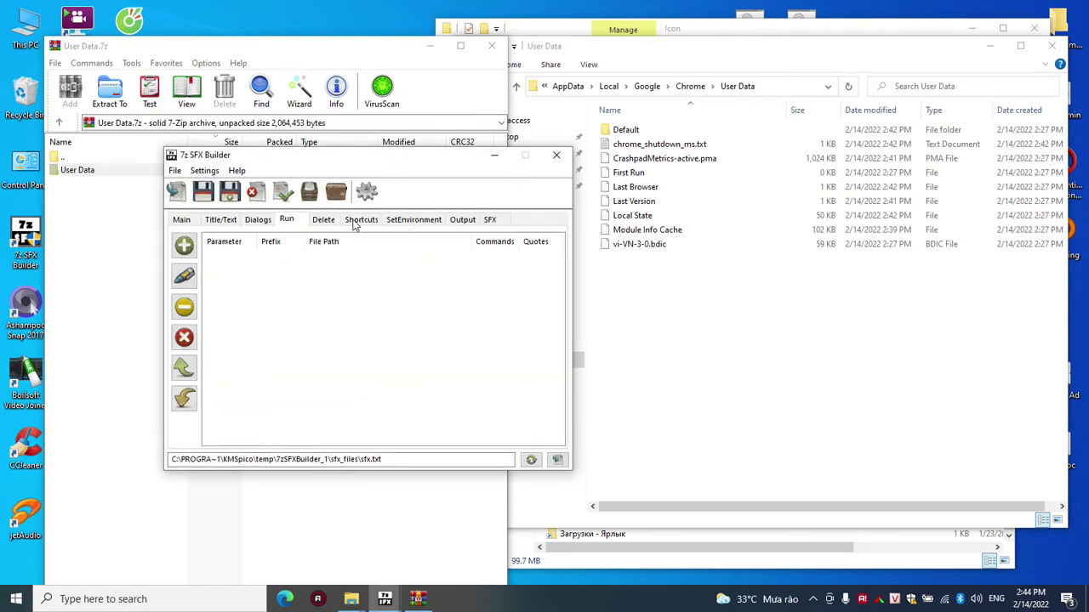
# Check the remaining SFX setting pages, enable the 7zsd_All module in the SFX Options, and save them.
pyautogui.click(330, 221)
pyautogui.click(413, 220)
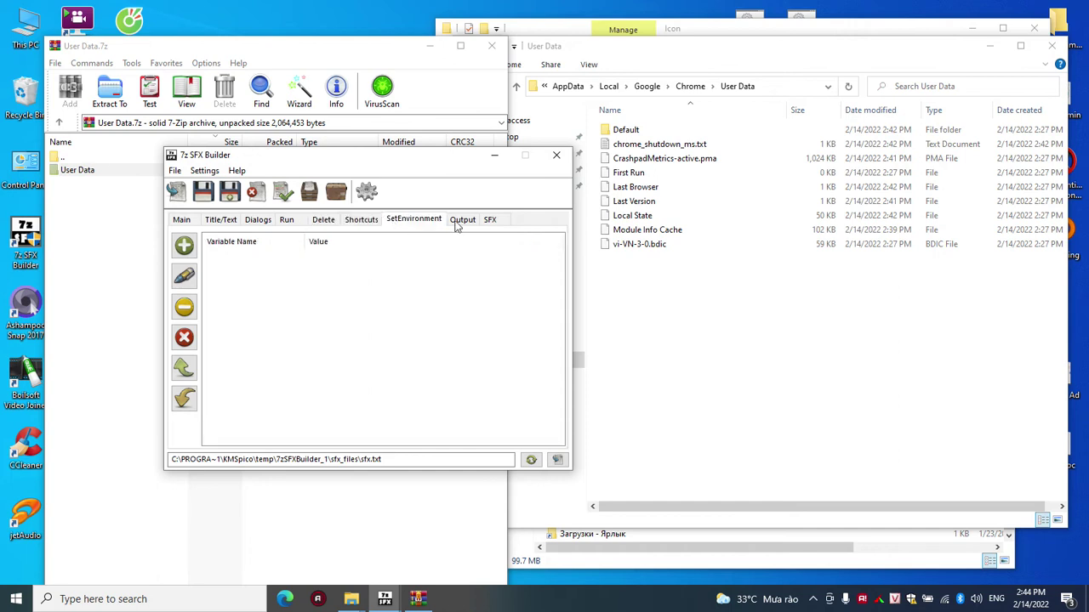
pyautogui.click(462, 221)
pyautogui.click(490, 220)
pyautogui.click(225, 425)
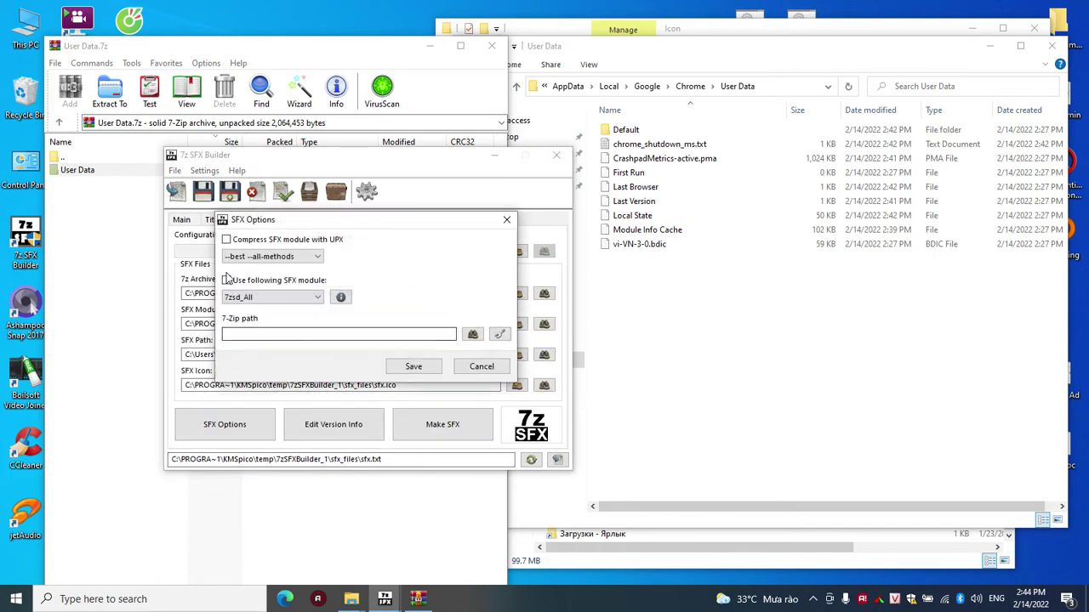
pyautogui.click(413, 367)
# Check the SFX version info without changing it and choose User Data.7z from the Desktop as the 7z archive.
pyautogui.click(323, 431)
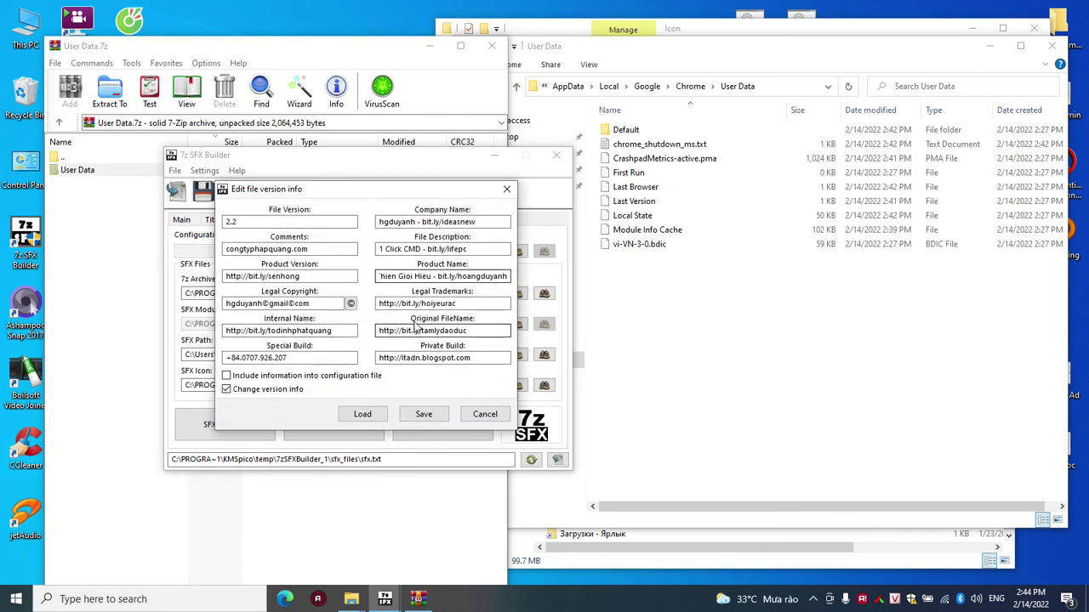
pyautogui.click(485, 414)
pyautogui.click(545, 292)
pyautogui.click(223, 163)
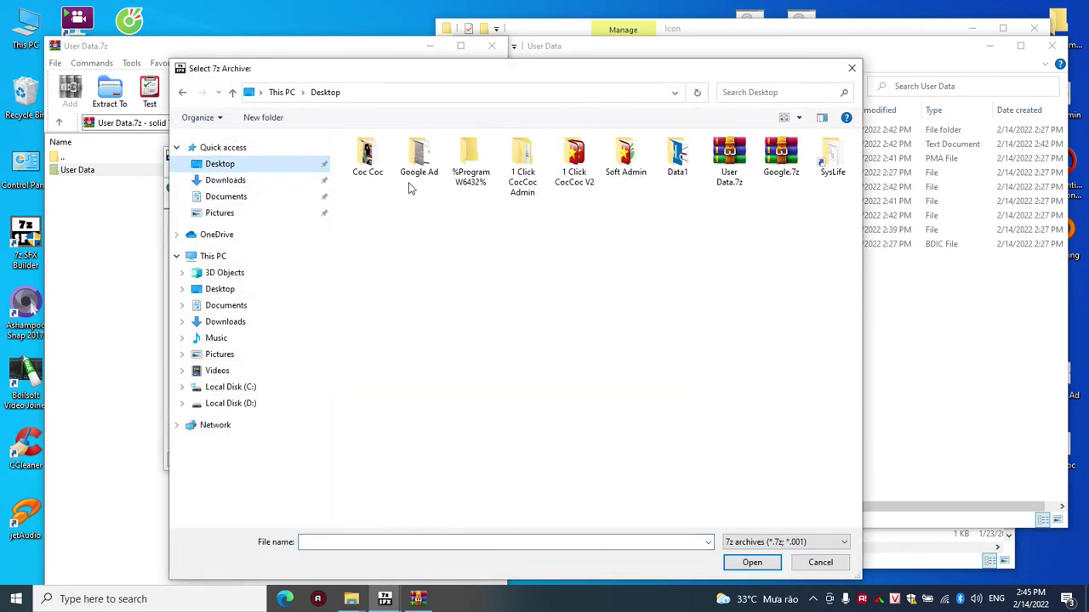
pyautogui.doubleClick(729, 160)
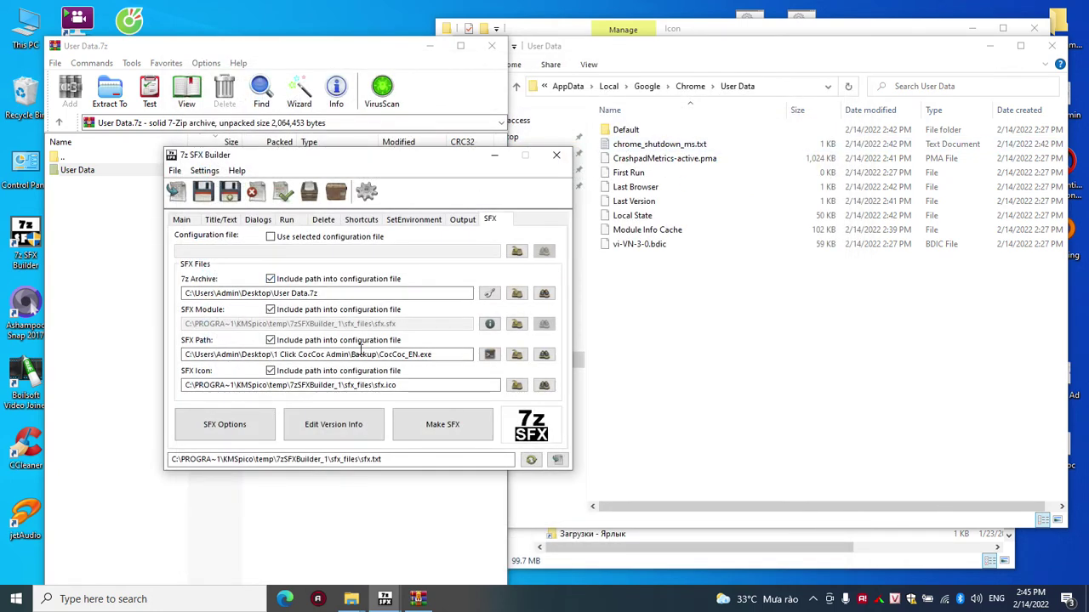
# Set the SFX output path to a Desktop file named Chrome_EN.exe.
pyautogui.click(543, 354)
pyautogui.click(218, 164)
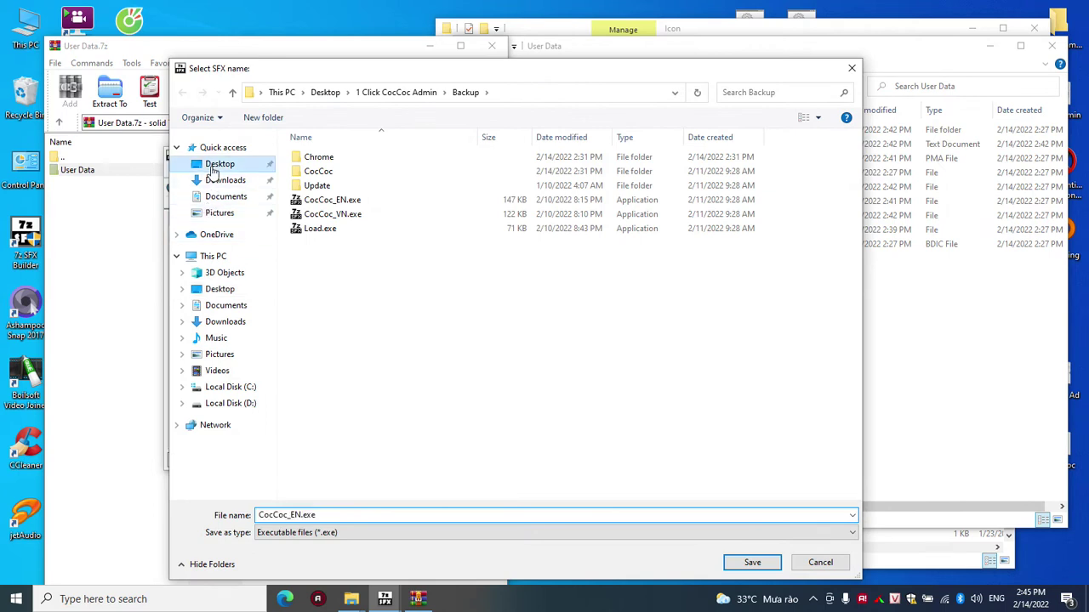
pyautogui.doubleClick(287, 515)
pyautogui.click(287, 515)
pyautogui.write('C')
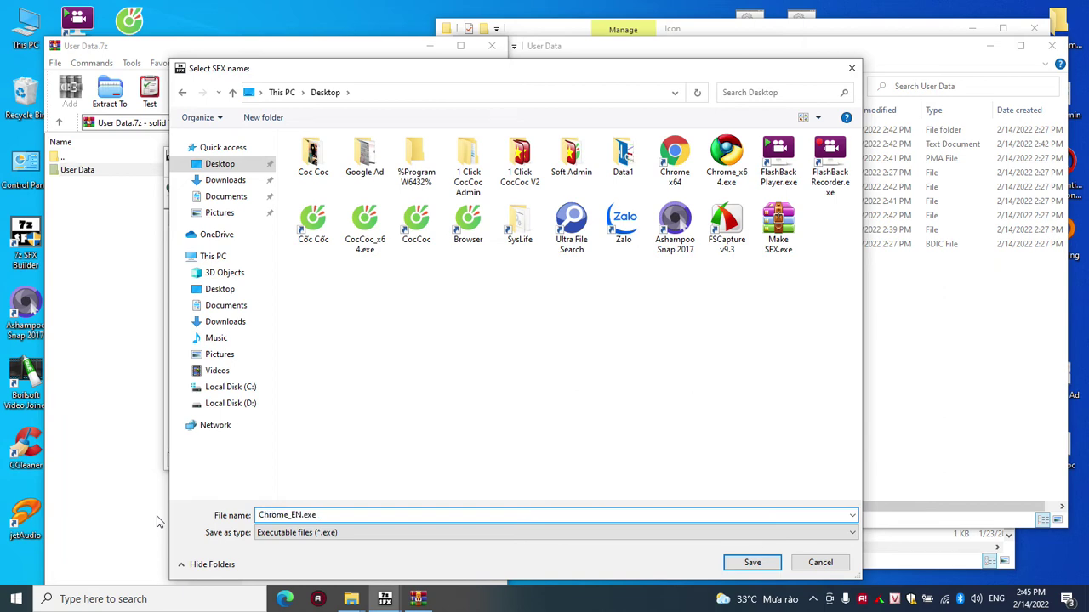
pyautogui.press('Return')
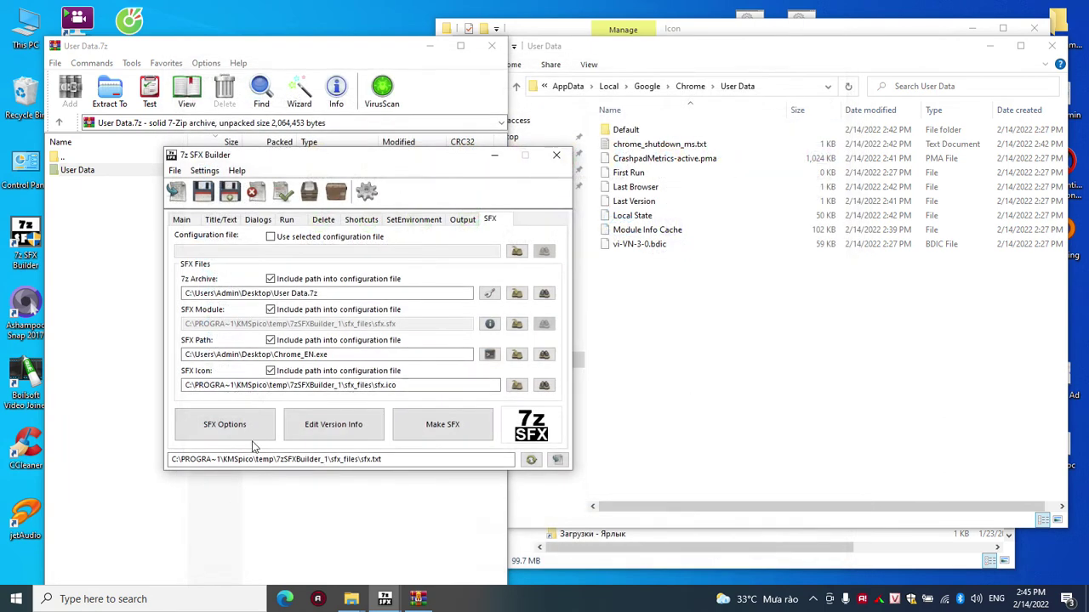
# Exclude the icon path from the configuration file and build the Chrome_EN.exe SFX, closing the open archive first.
pyautogui.click(271, 371)
pyautogui.click(492, 45)
pyautogui.moveTo(343, 157); pyautogui.dragTo(467, 68)
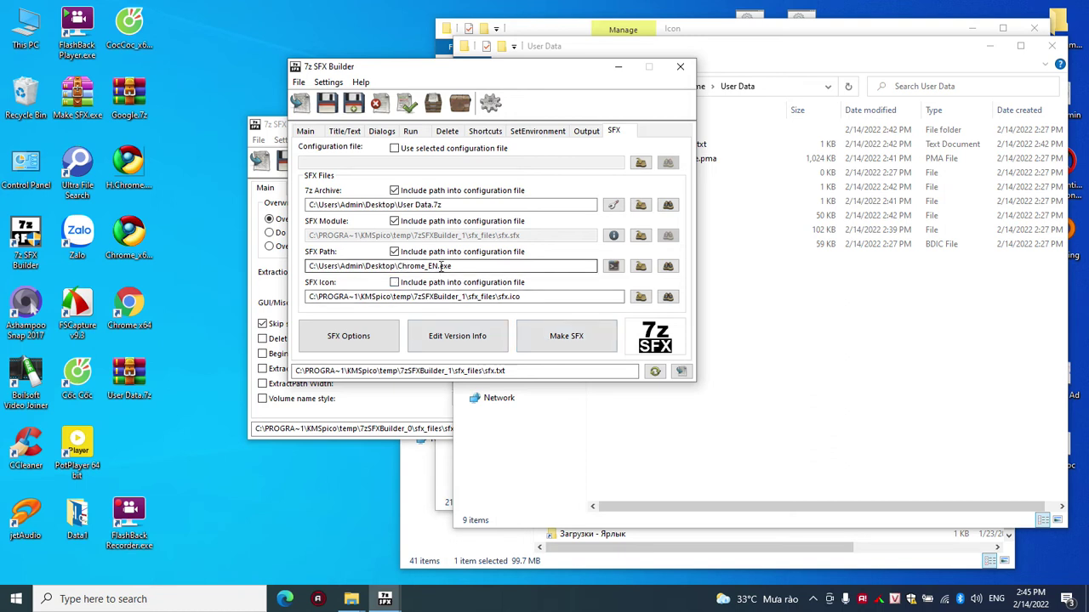
pyautogui.click(566, 336)
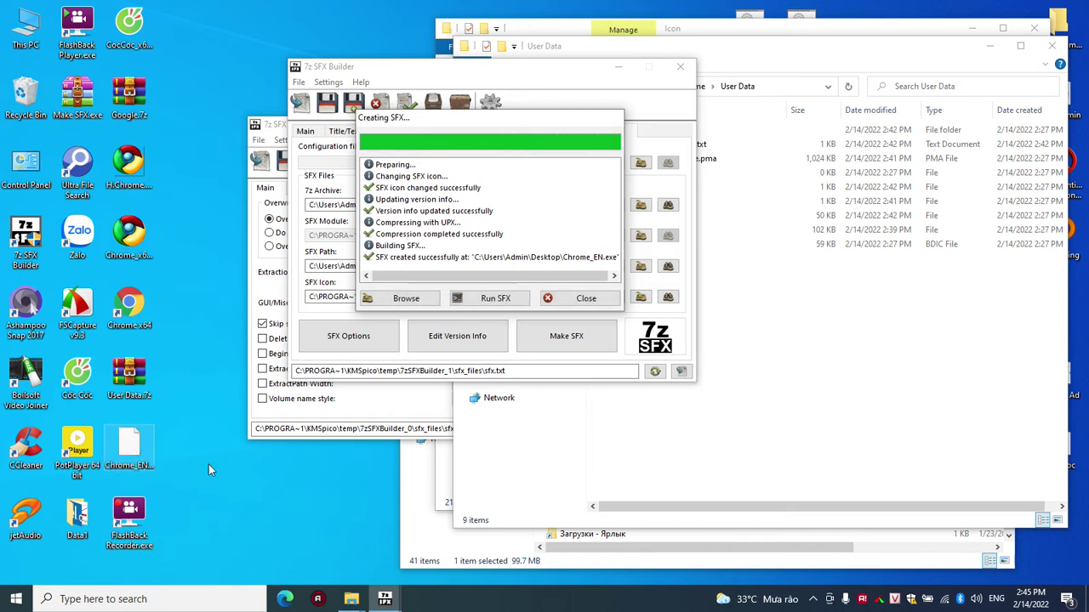
pyautogui.click(586, 298)
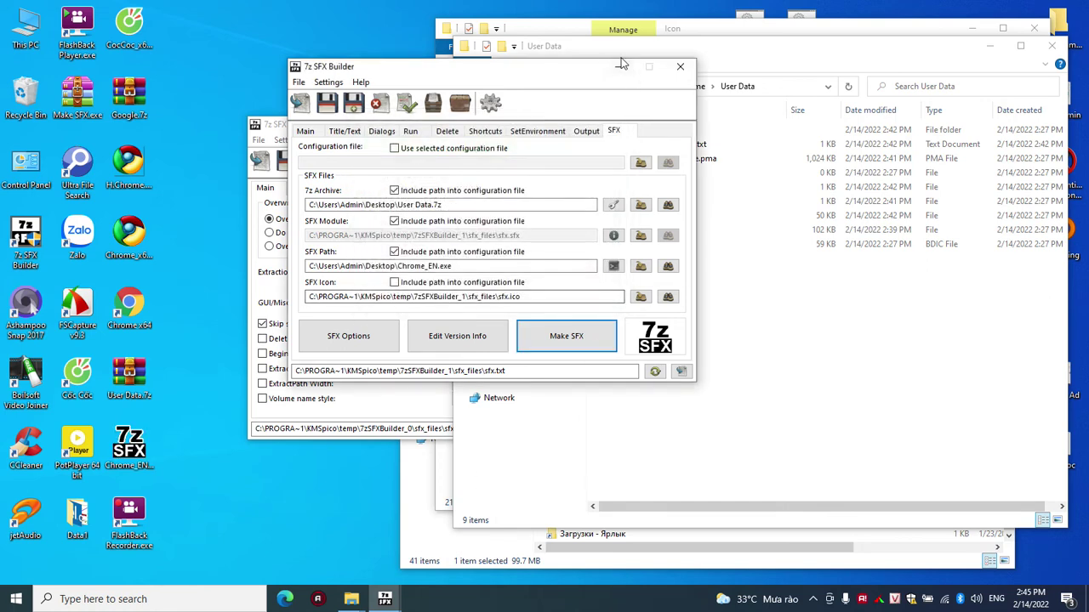
pyautogui.click(618, 66)
# Launch Chrome from the Chrome x64 shortcut, make Vietnamese the display language in its settings, and relaunch the browser.
pyautogui.click(182, 231)
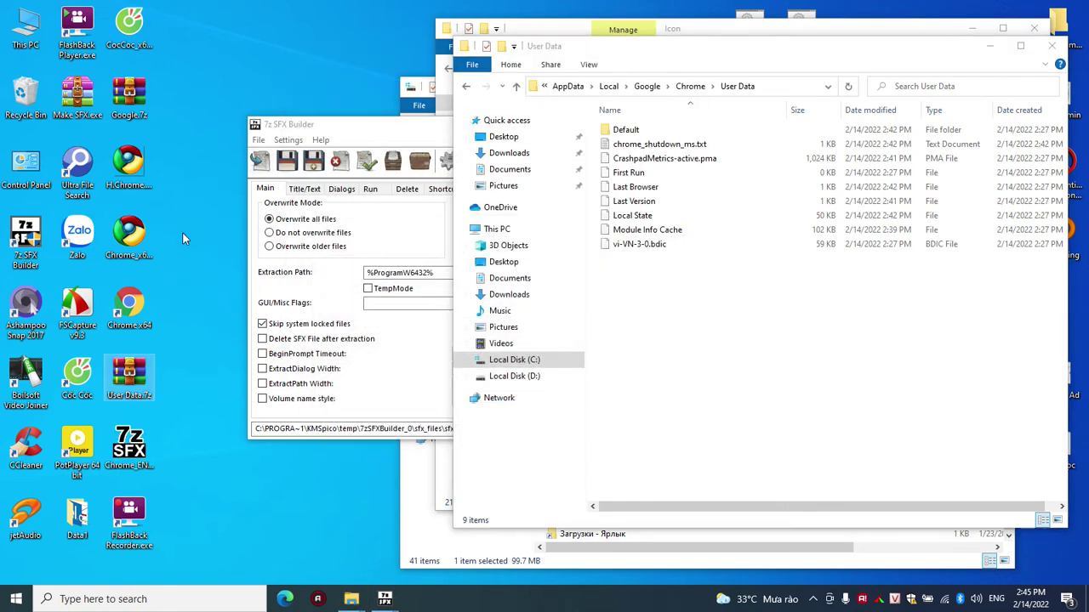
pyautogui.doubleClick(132, 306)
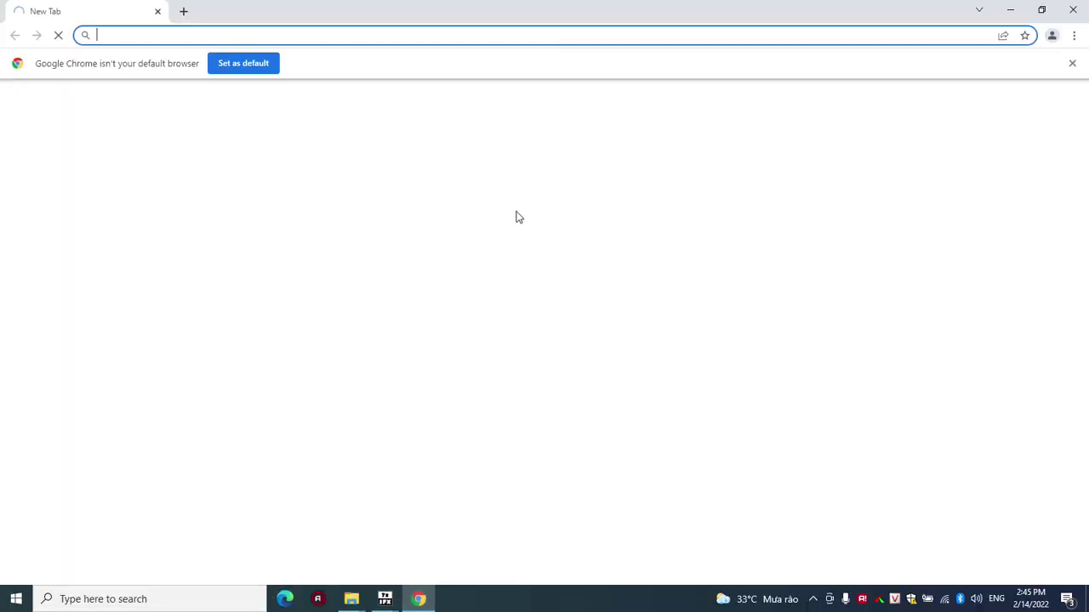
pyautogui.click(1074, 34)
pyautogui.click(975, 269)
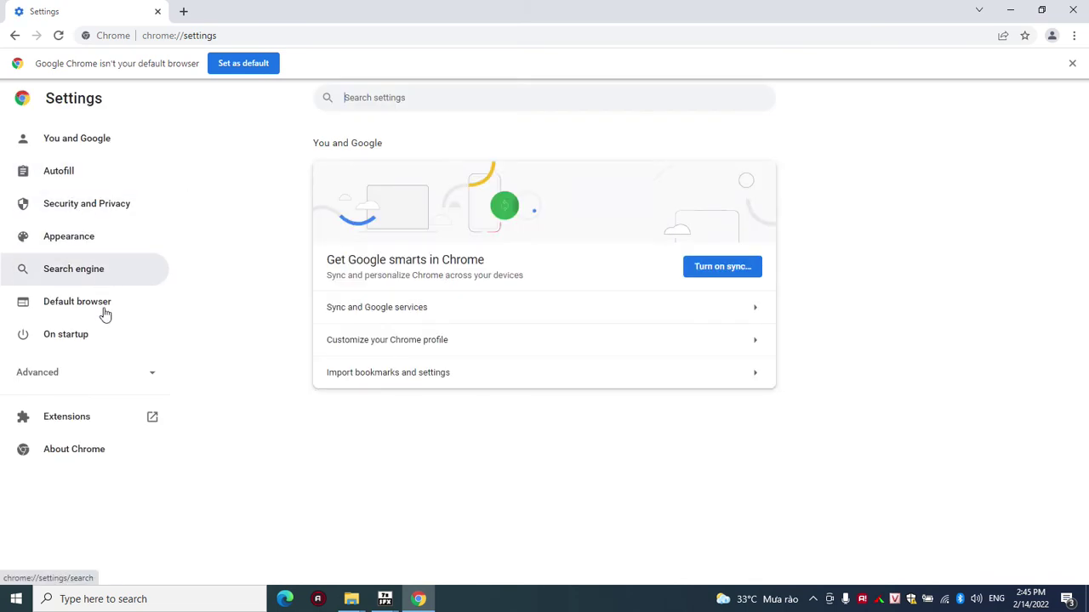
pyautogui.click(150, 373)
pyautogui.click(81, 414)
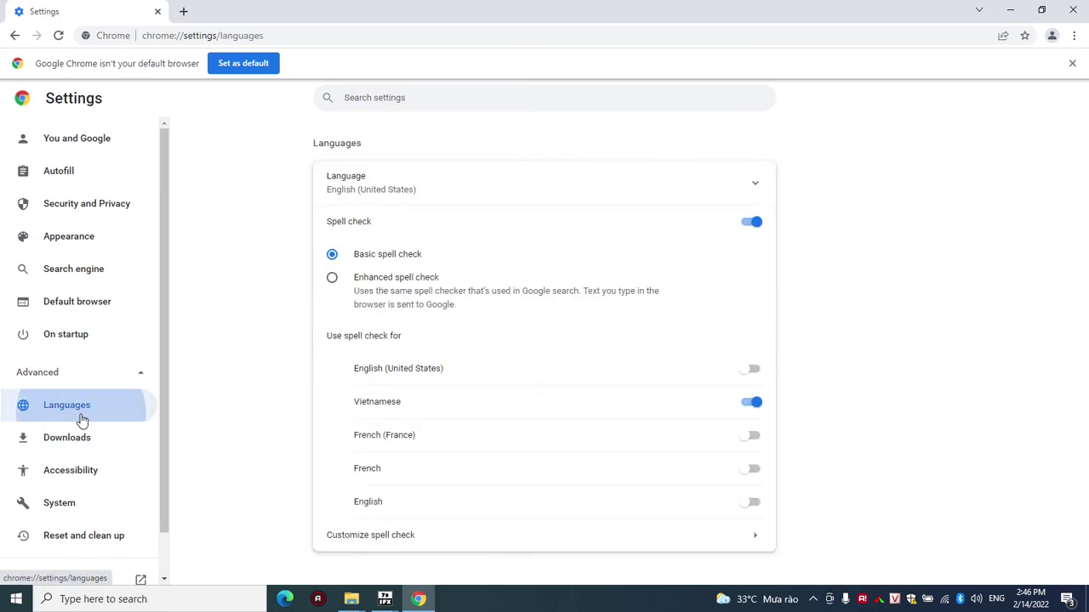
pyautogui.click(754, 186)
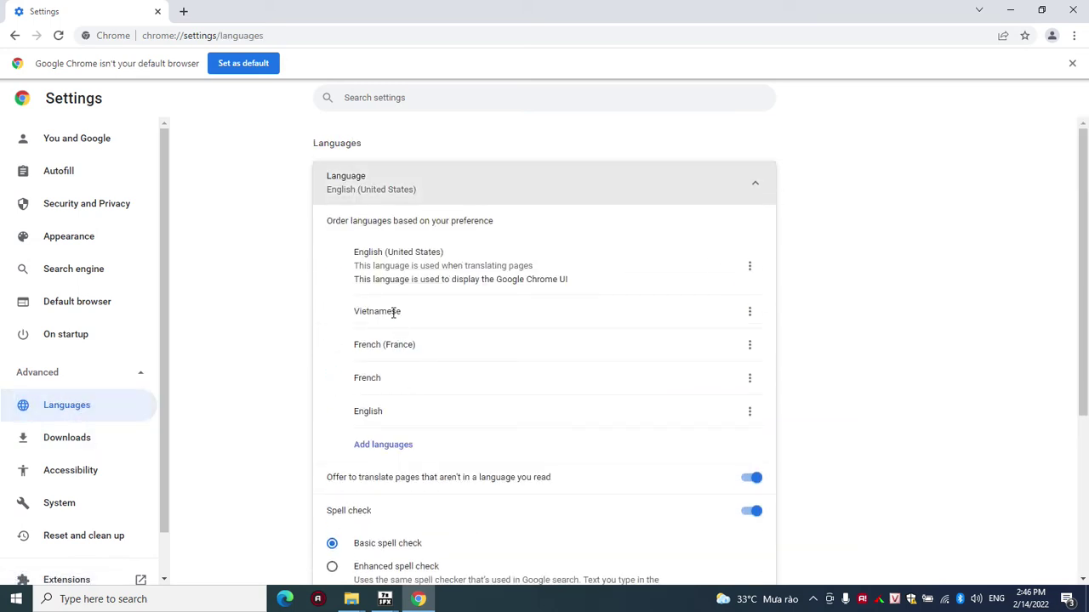
pyautogui.click(750, 311)
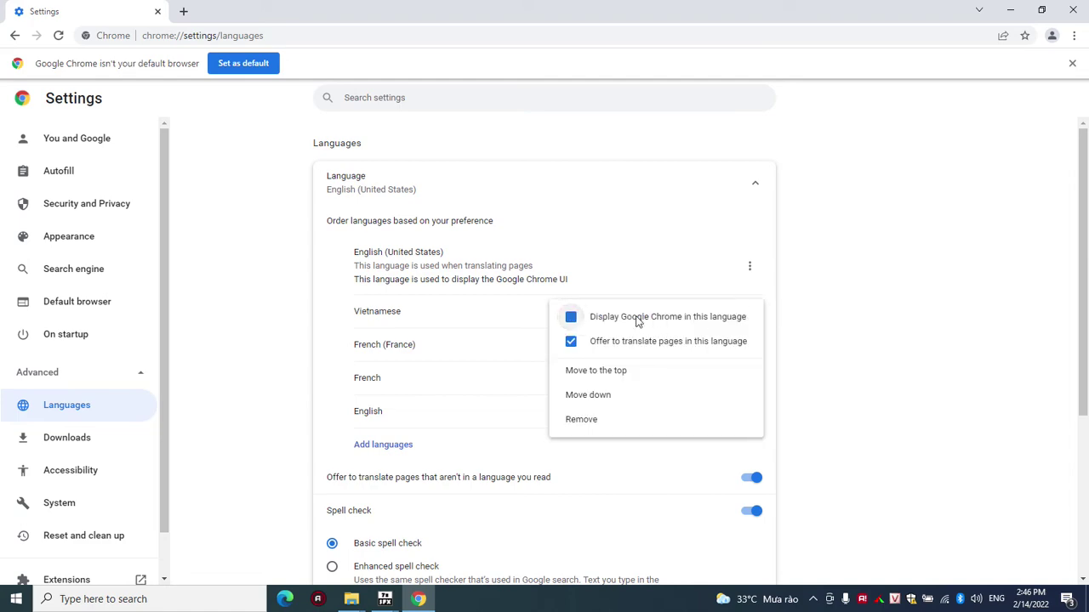
pyautogui.click(637, 318)
pyautogui.click(703, 266)
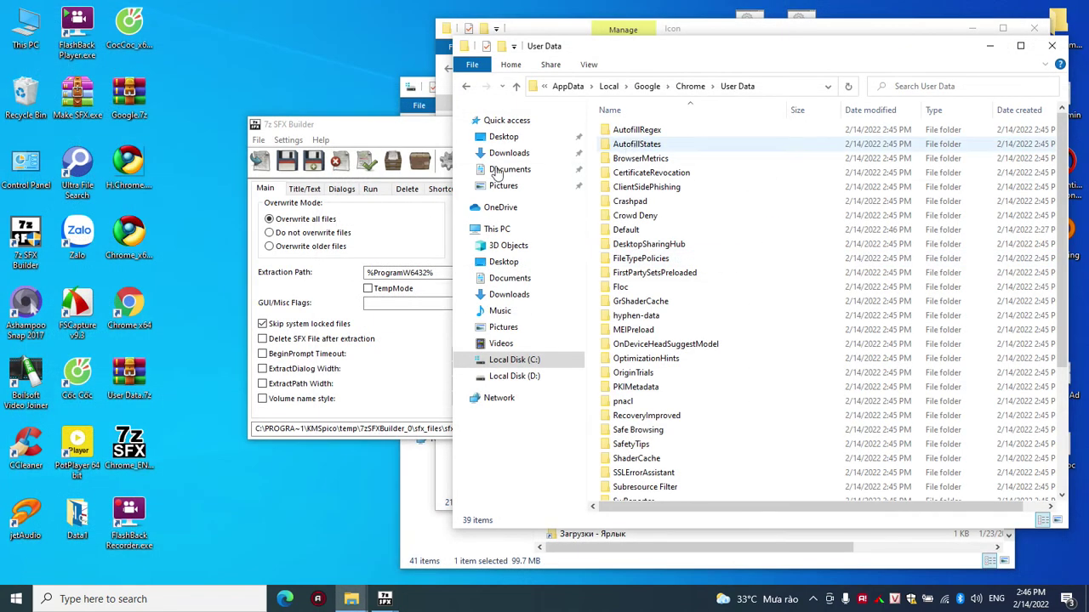
# Check the display language of the relaunched Chrome's main menu and close the browser.
pyautogui.click(1073, 35)
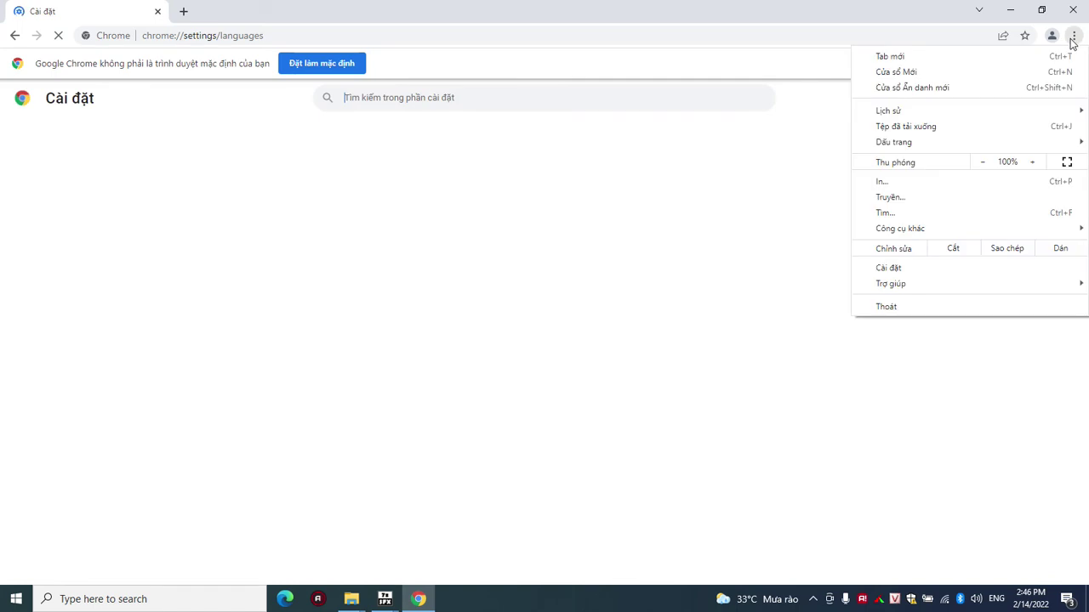
pyautogui.click(912, 24)
pyautogui.click(1073, 9)
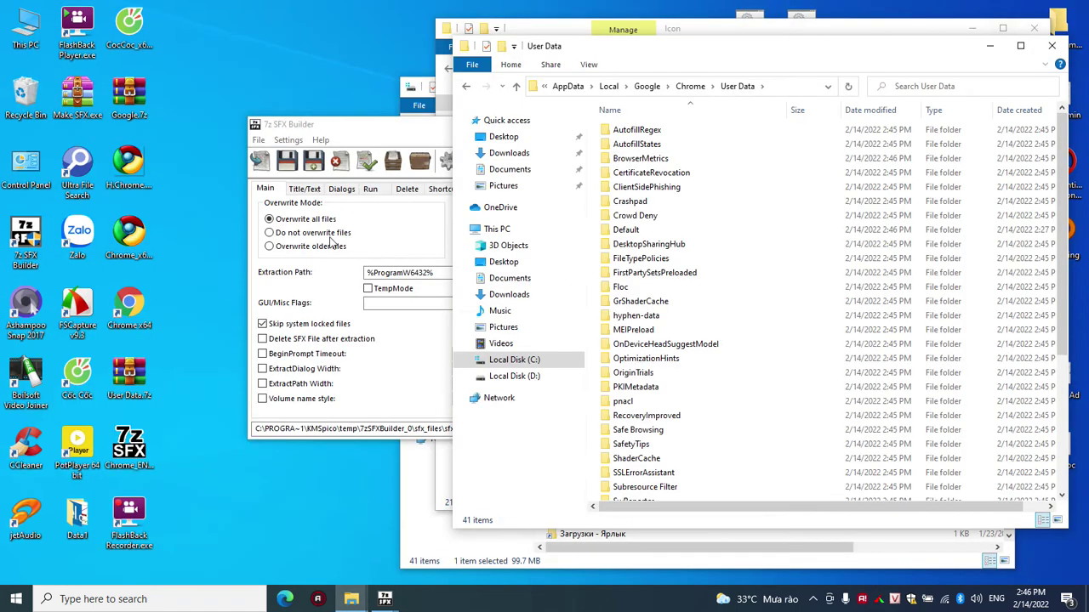
# Run Chrome_EN.exe from the Desktop, then reopen Chrome to check its menu language and close it.
pyautogui.click(136, 462)
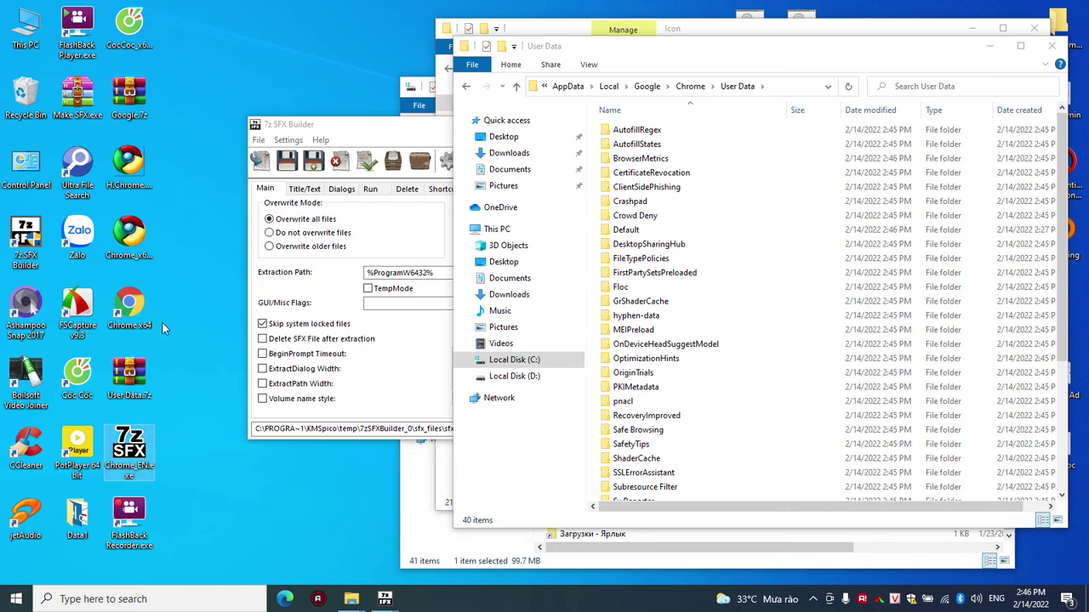
pyautogui.click(131, 315)
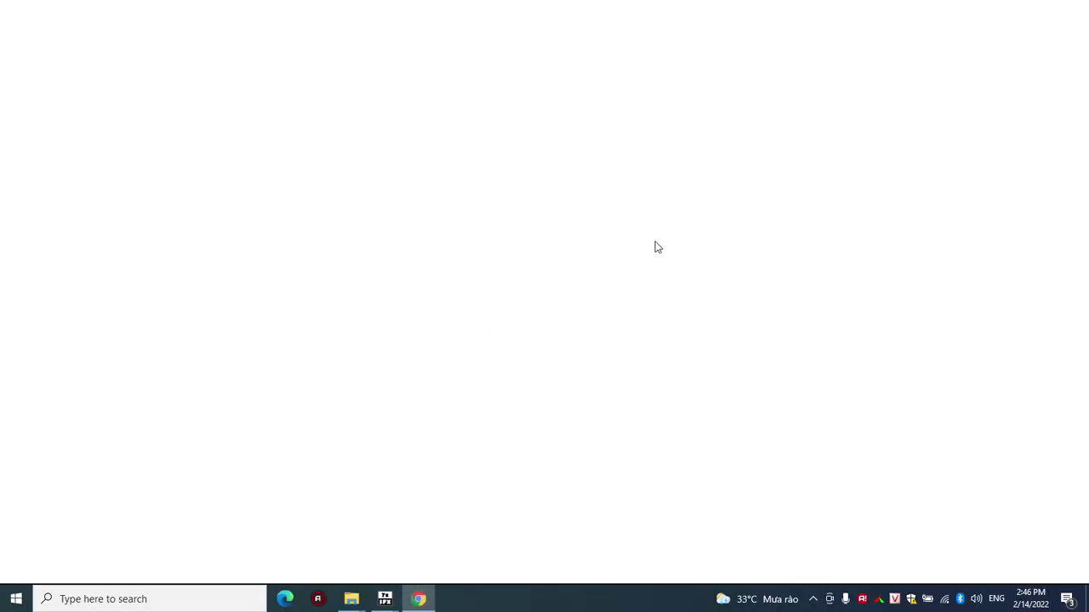
pyautogui.click(1074, 36)
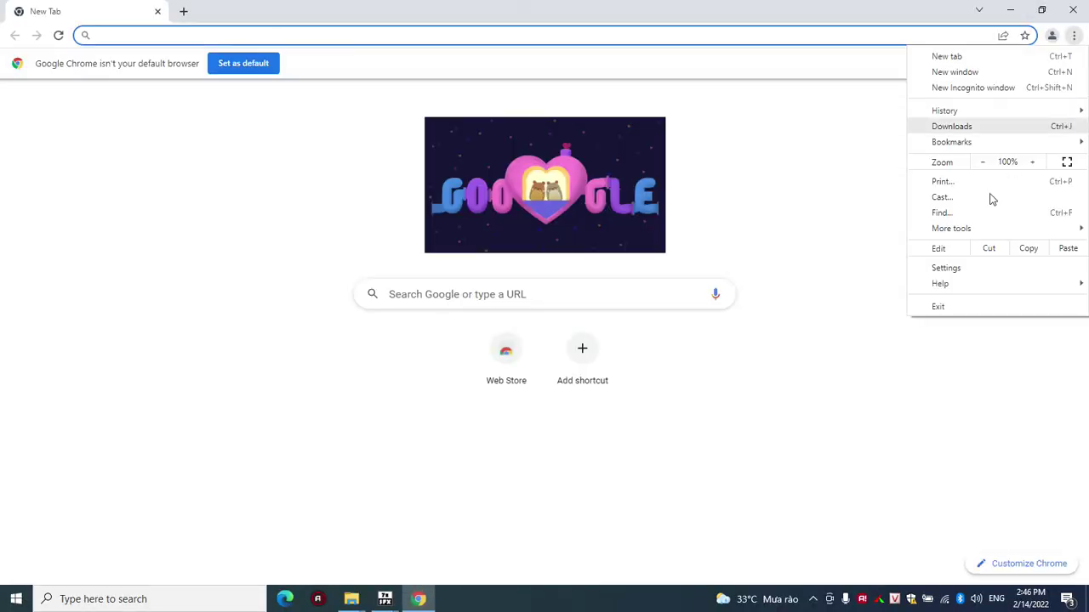
pyautogui.click(902, 15)
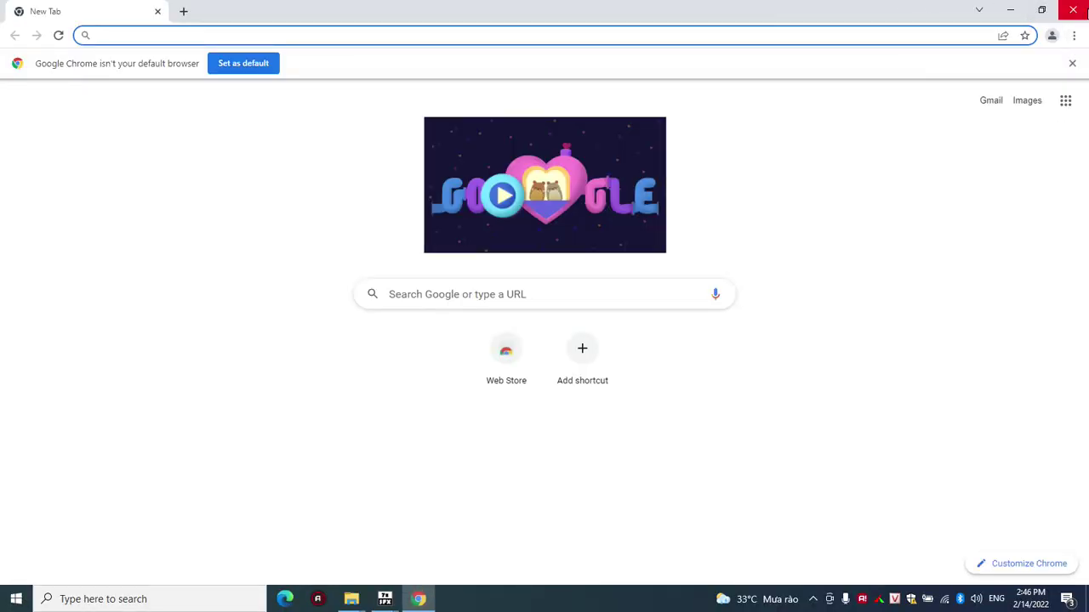
pyautogui.click(1072, 9)
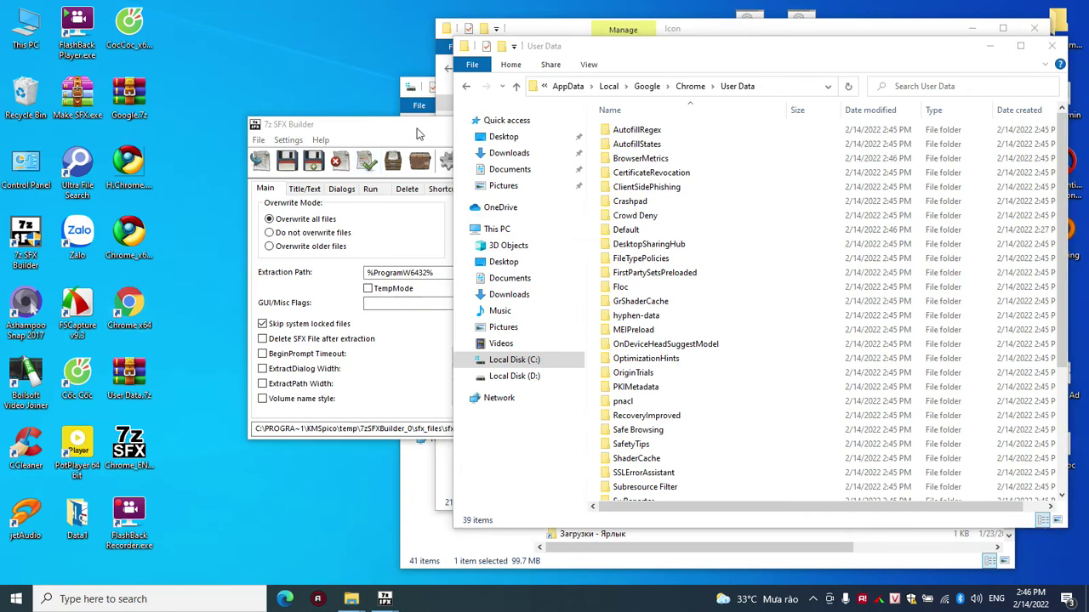
# Minimize the remaining 7z SFX Builder window and the User Data folder window.
pyautogui.click(418, 134)
pyautogui.click(191, 306)
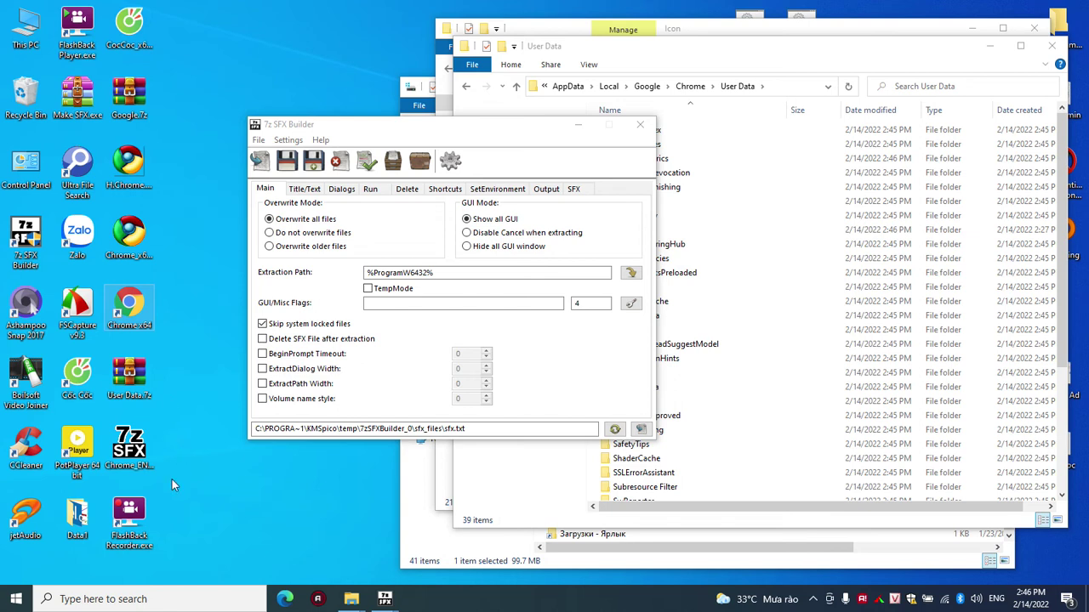
pyautogui.click(129, 449)
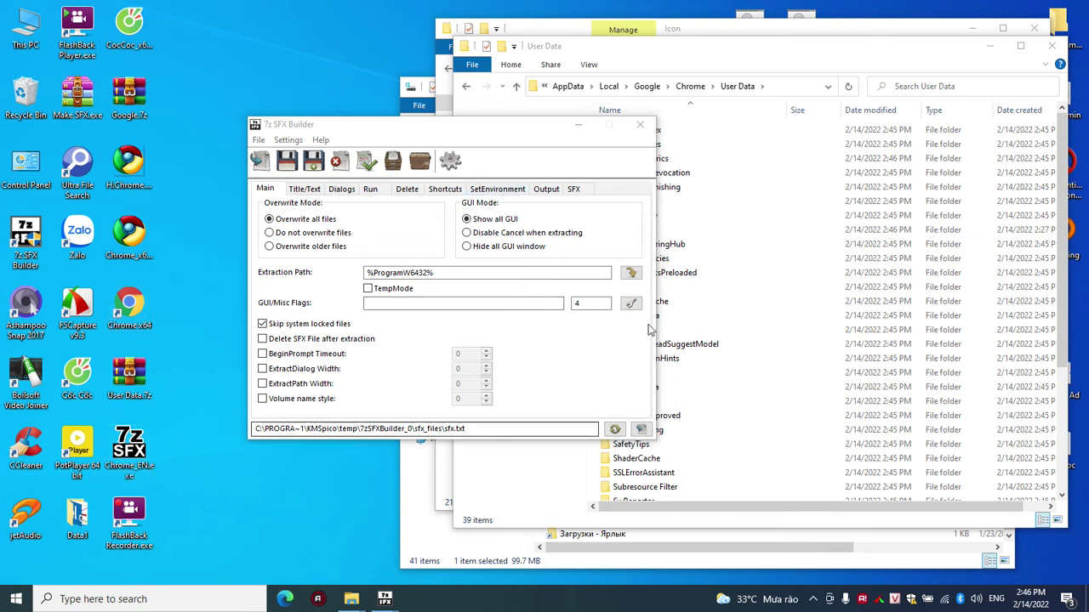
pyautogui.click(577, 124)
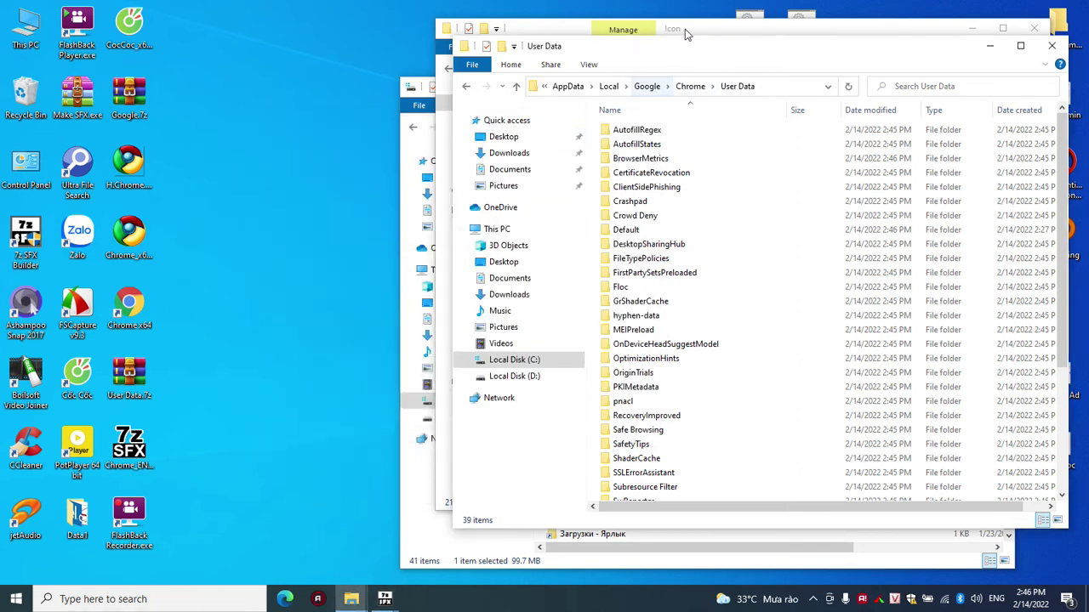
pyautogui.click(989, 45)
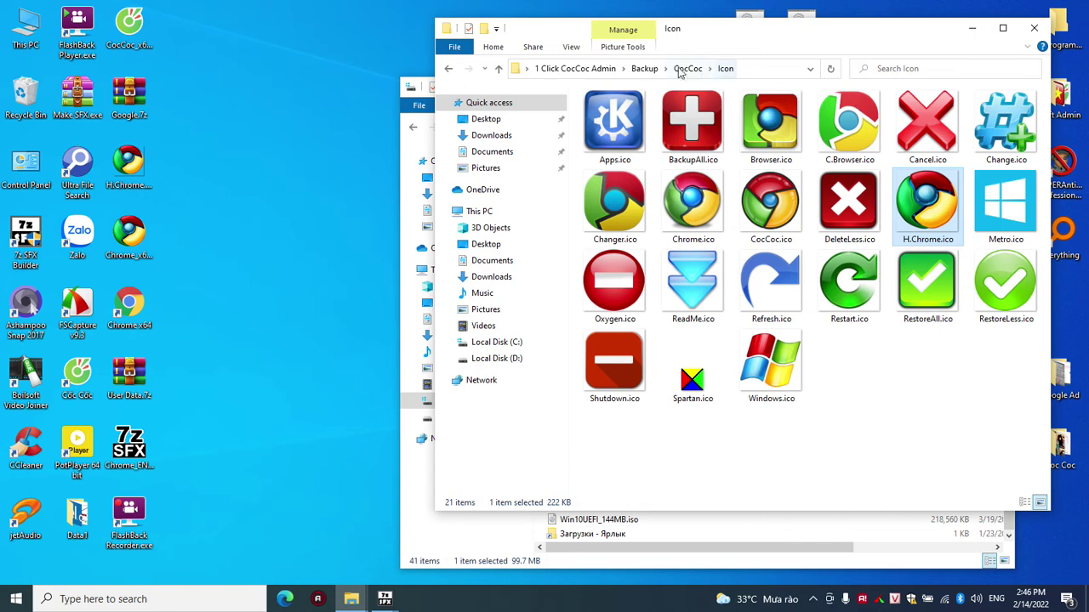
# Look into the Backup folder of 1 Click CocCoc Admin and close that window and the Local Disk (C:) window.
pyautogui.click(600, 69)
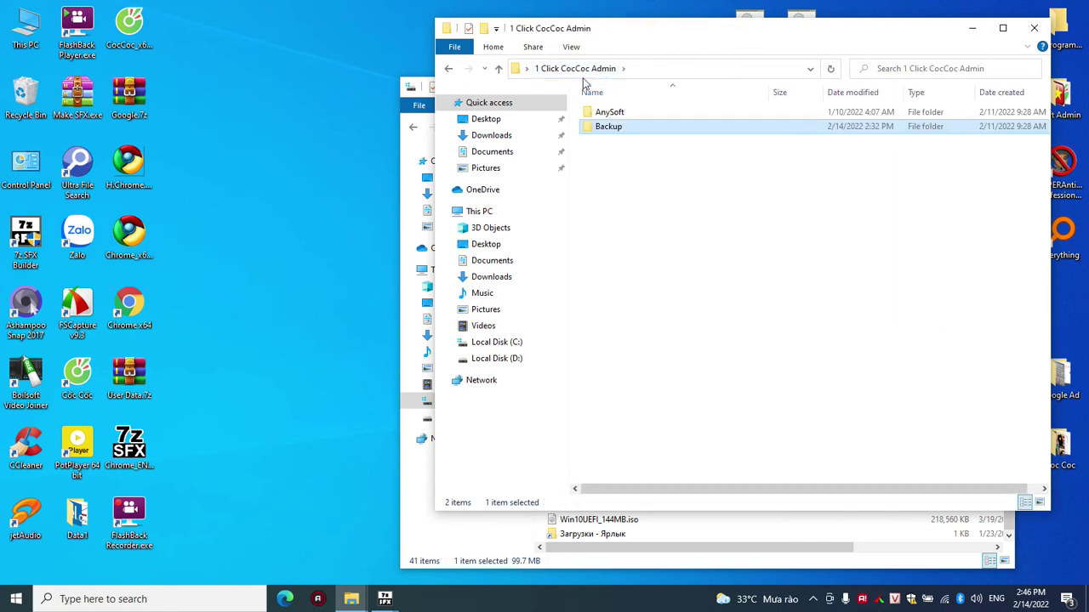
pyautogui.doubleClick(614, 133)
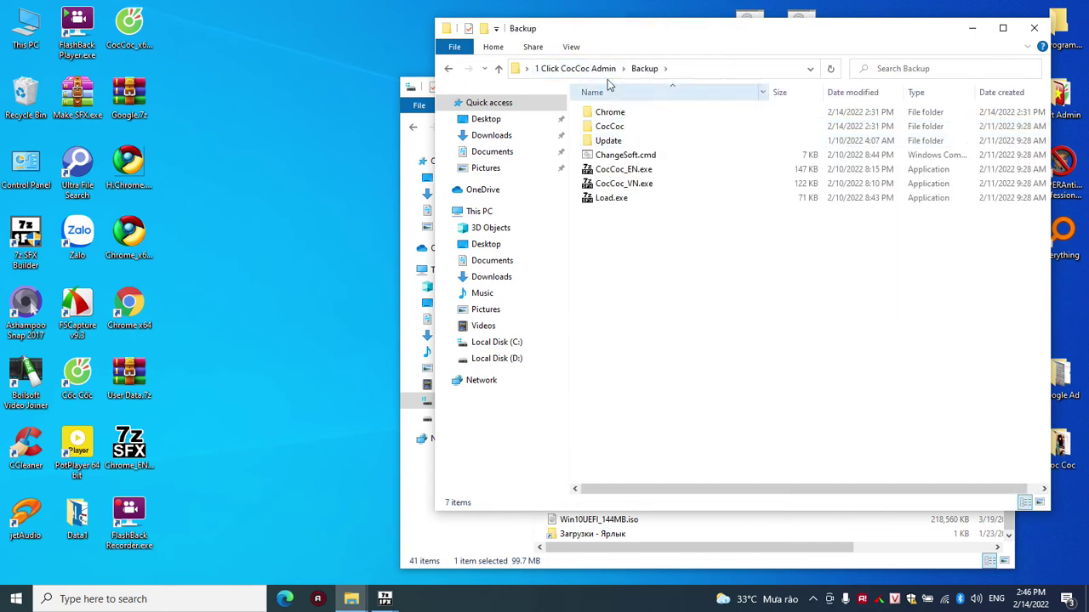
pyautogui.moveTo(949, 33); pyautogui.dragTo(645, 91)
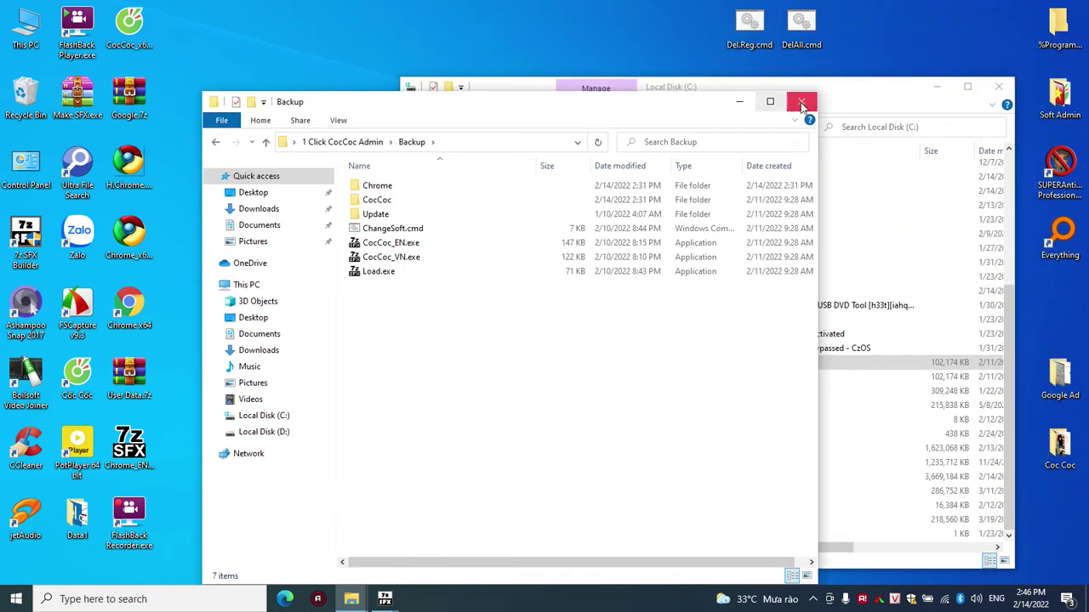
pyautogui.click(802, 100)
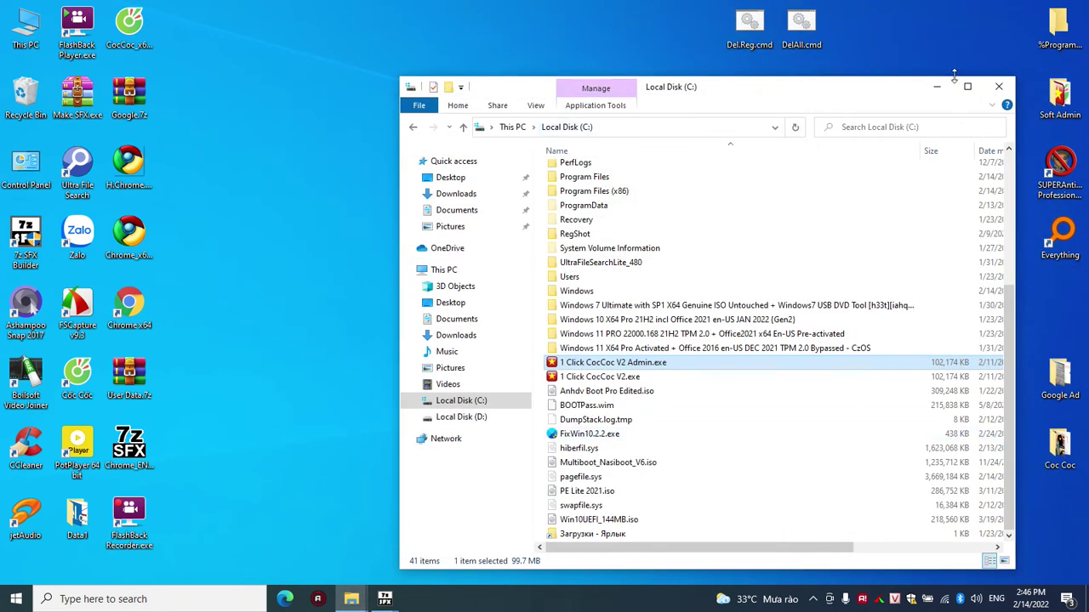
pyautogui.click(999, 85)
# Reopen 1 Click CocCoc Admin and go to its Backup\Chrome folder.
pyautogui.doubleClick(754, 238)
pyautogui.doubleClick(576, 185)
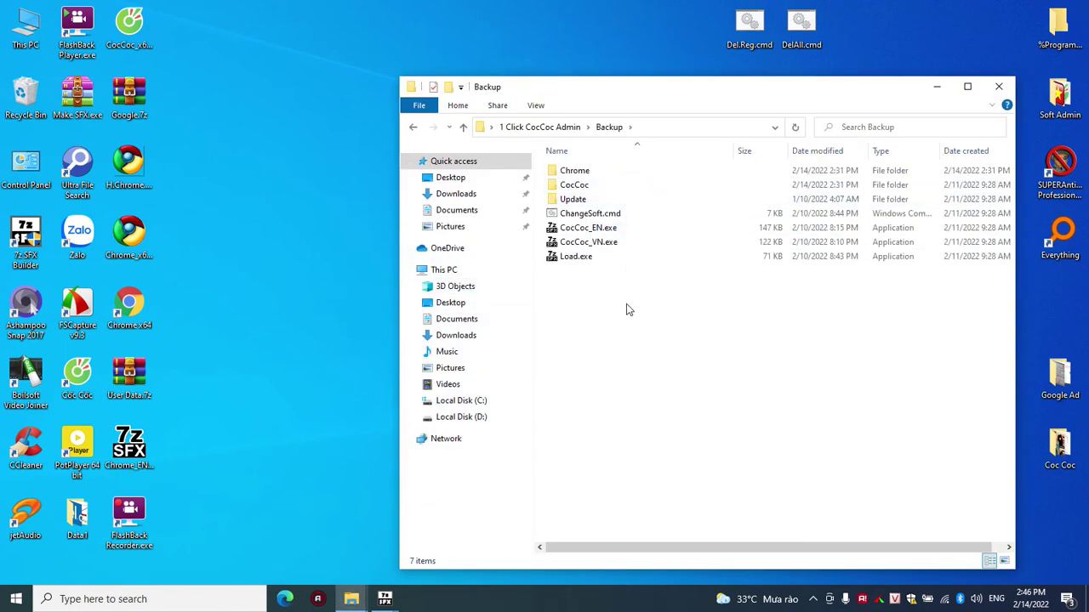
pyautogui.doubleClick(582, 173)
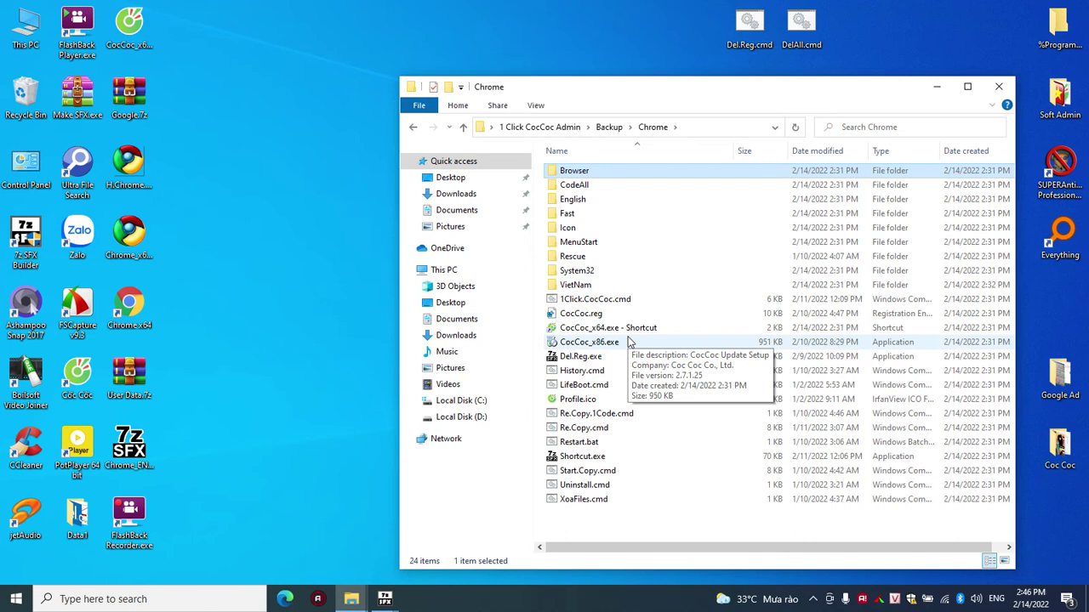
# Move the Chrome x64 shortcut from the Desktop into the Chrome folder and select the CocCoc_x64.exe - Shortcut file.
pyautogui.click(143, 311)
pyautogui.moveTo(526, 388); pyautogui.dragTo(651, 476)
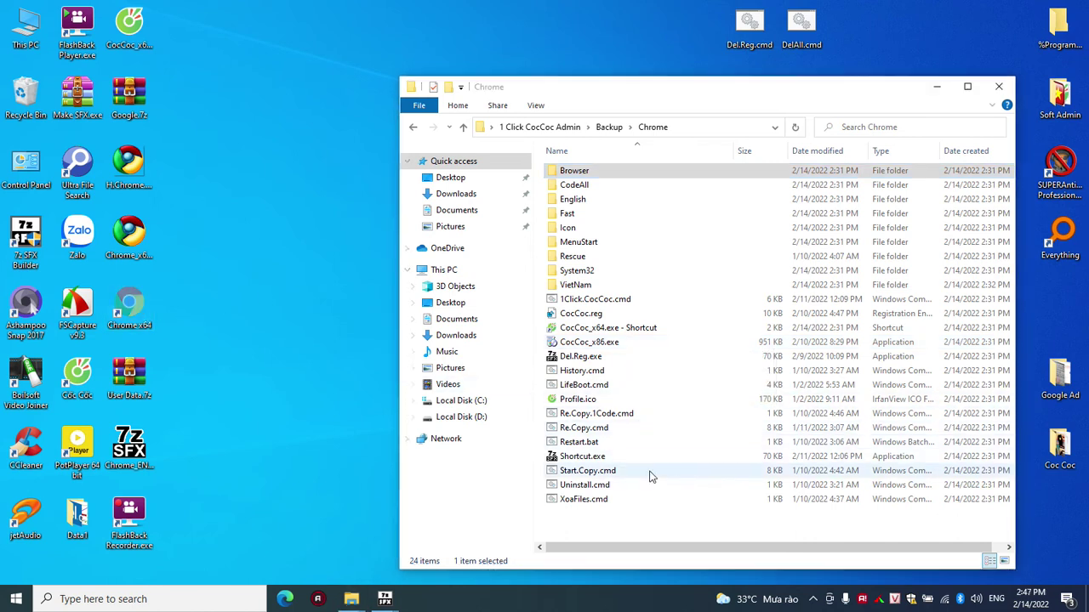
pyautogui.click(607, 331)
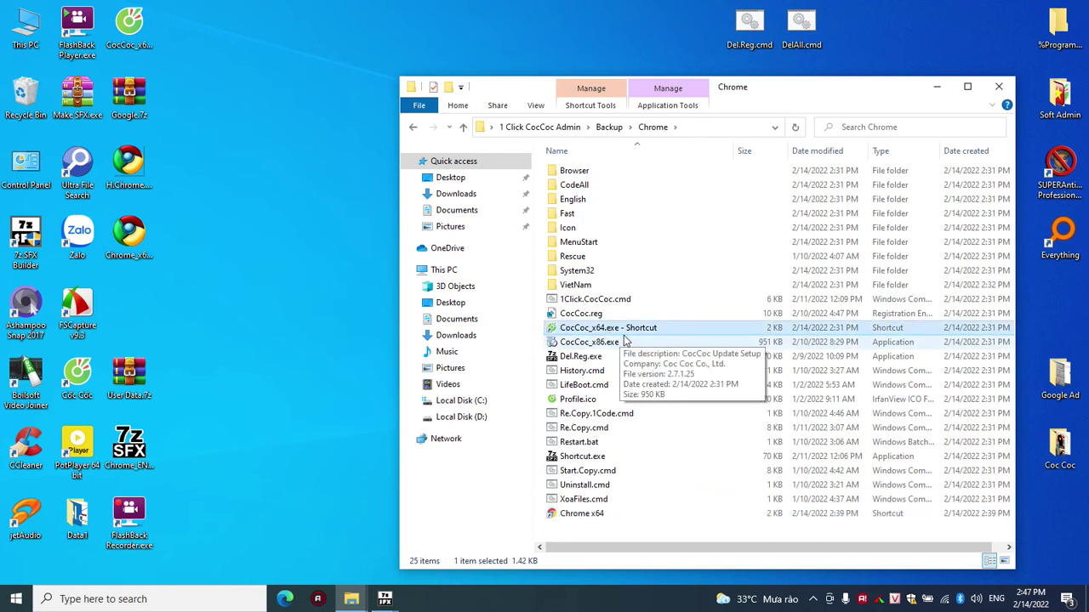
# Move the Chrome x64 shortcut back to the Desktop and move Chrome_x64.exe from the Desktop into the Backup\Chrome folder.
pyautogui.click(584, 515)
pyautogui.moveTo(128, 361); pyautogui.dragTo(148, 312)
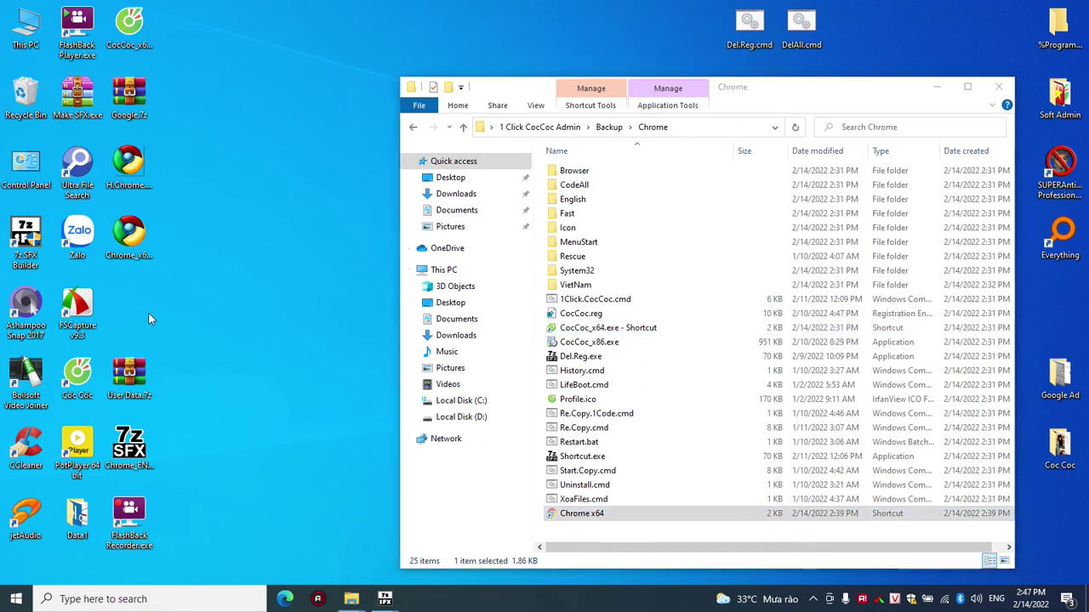
pyautogui.moveTo(144, 234); pyautogui.dragTo(627, 473)
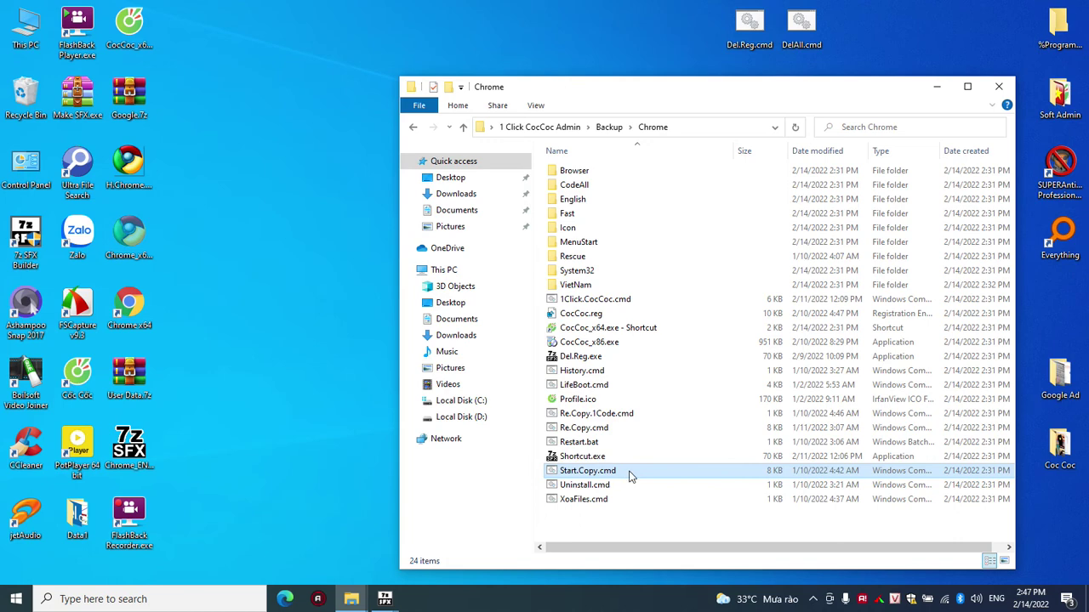
# Delete the CocCoc_x64.exe - Shortcut file from the Chrome folder.
pyautogui.click(609, 331)
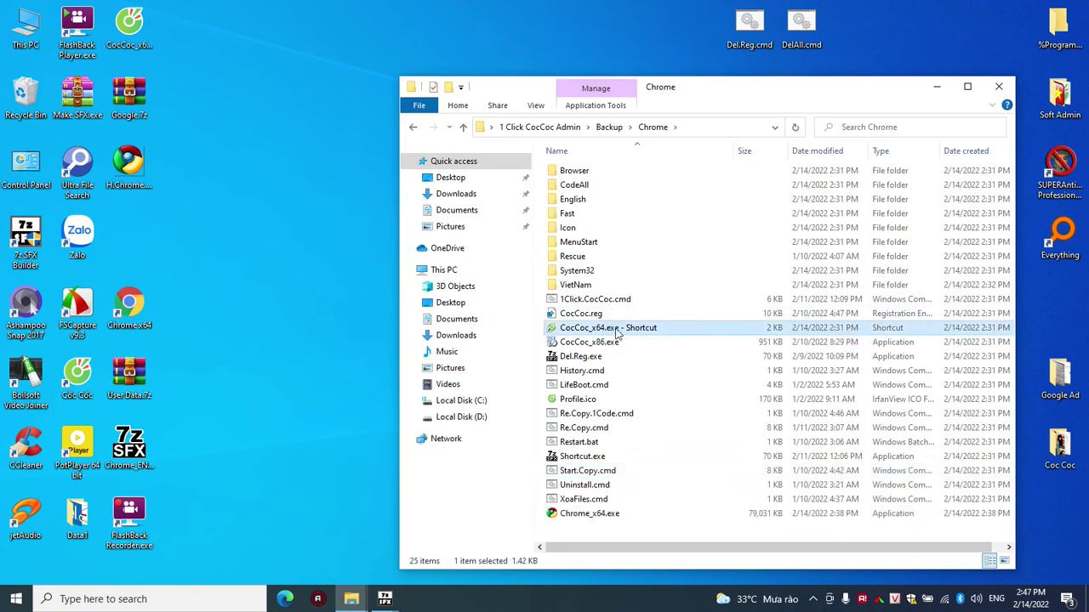
pyautogui.rightClick(619, 334)
pyautogui.click(664, 533)
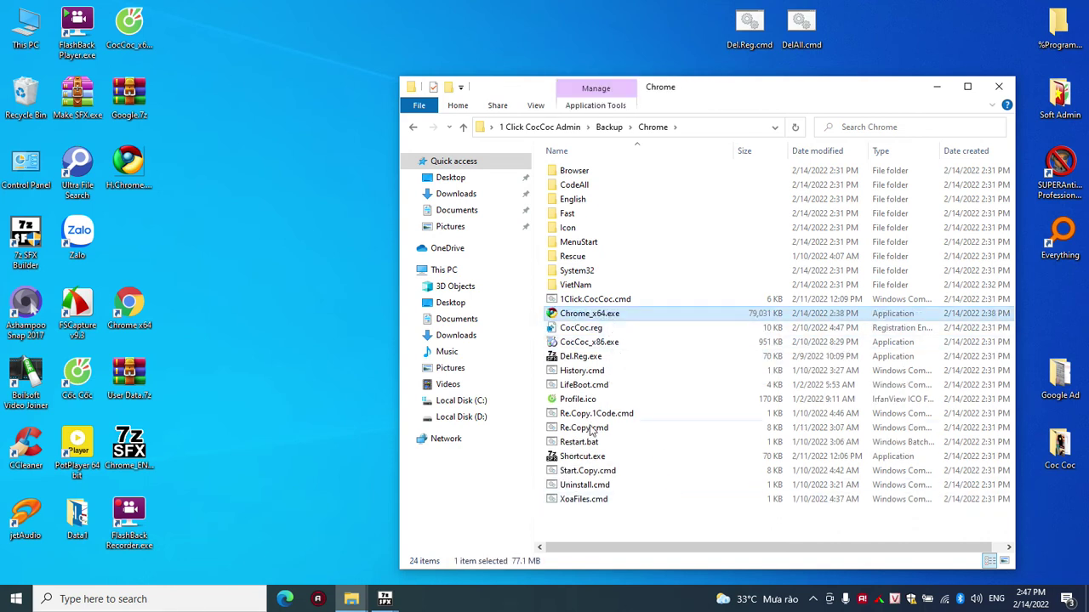
# Delete CocCoc_EN.exe from the Backup folder and move Chrome_EN.exe from the Desktop into its place.
pyautogui.click(614, 126)
pyautogui.click(609, 231)
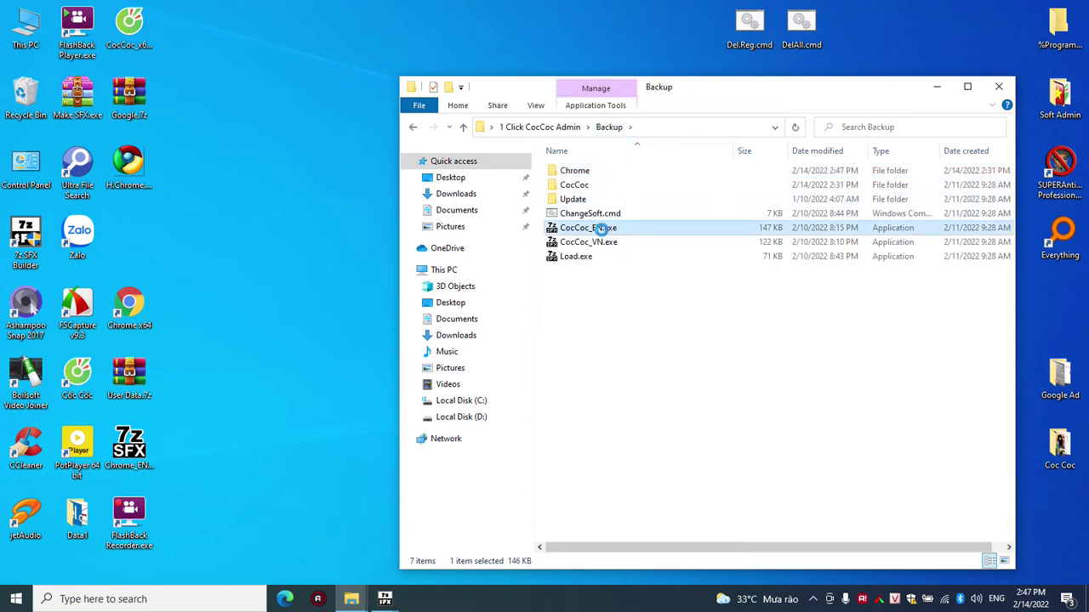
pyautogui.rightClick(601, 230)
pyautogui.click(643, 540)
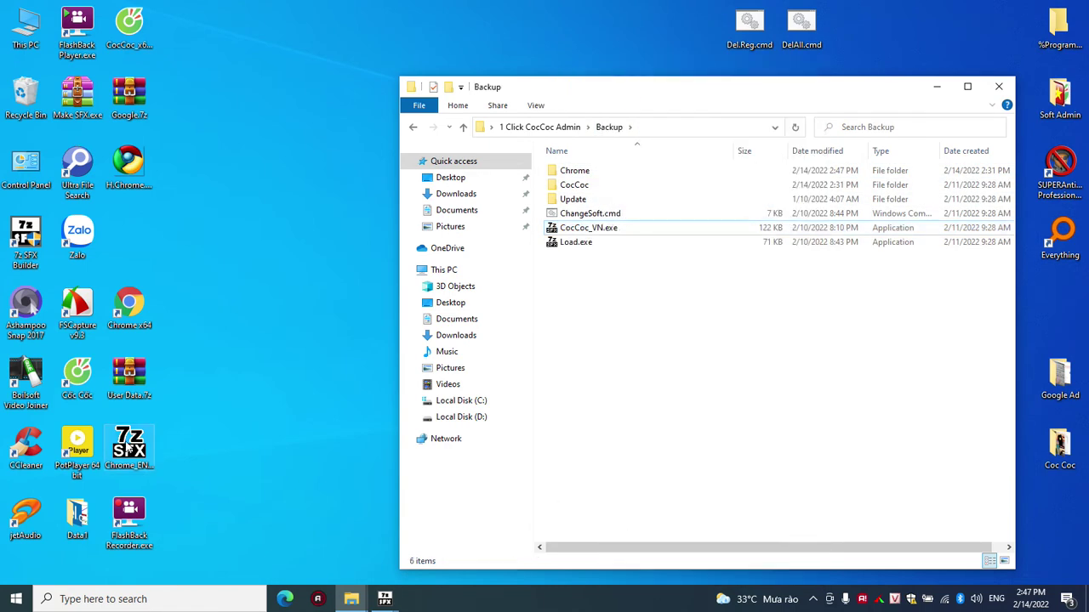
pyautogui.moveTo(128, 445); pyautogui.dragTo(651, 338)
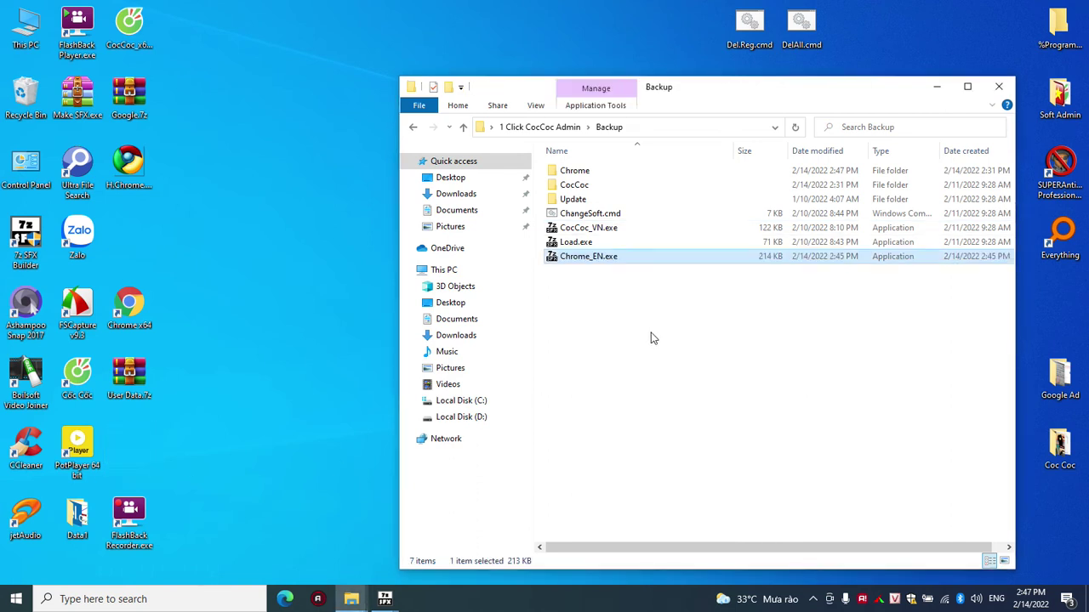
# Clear the file selection in Backup and open its Chrome folder.
pyautogui.click(598, 270)
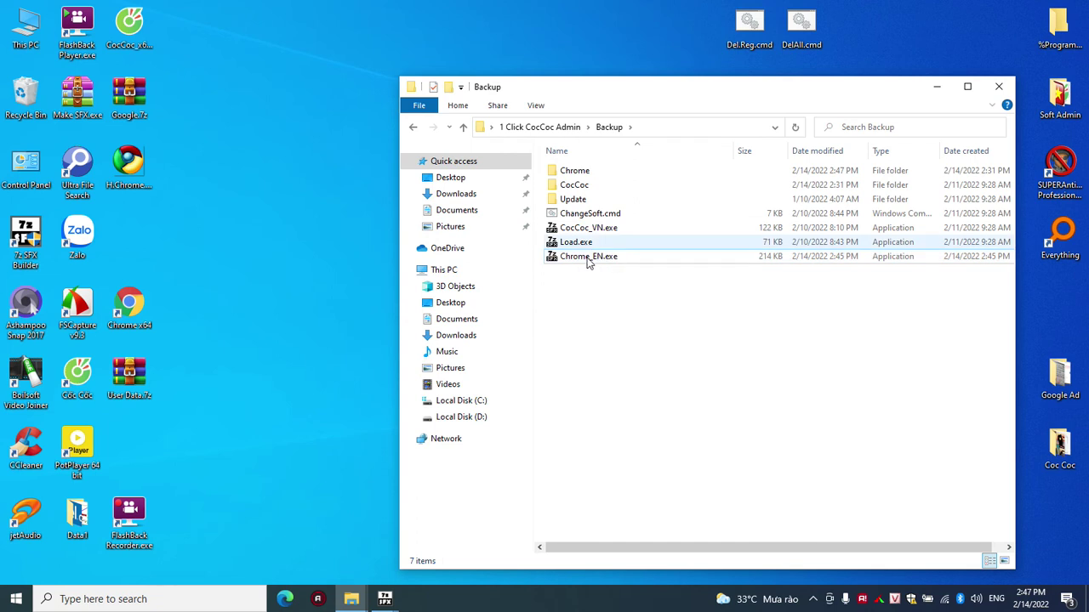
pyautogui.moveTo(593, 264)
pyautogui.doubleClick(576, 171)
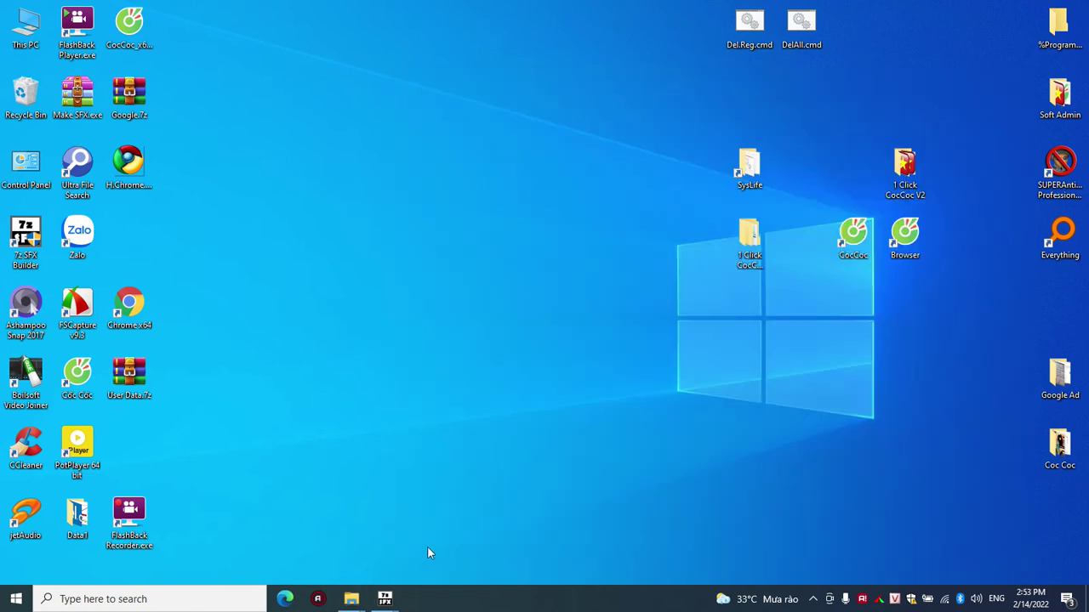
# Bring the minimized Chrome User Data folder window back up.
pyautogui.moveTo(351, 599)
pyautogui.moveTo(440, 531)
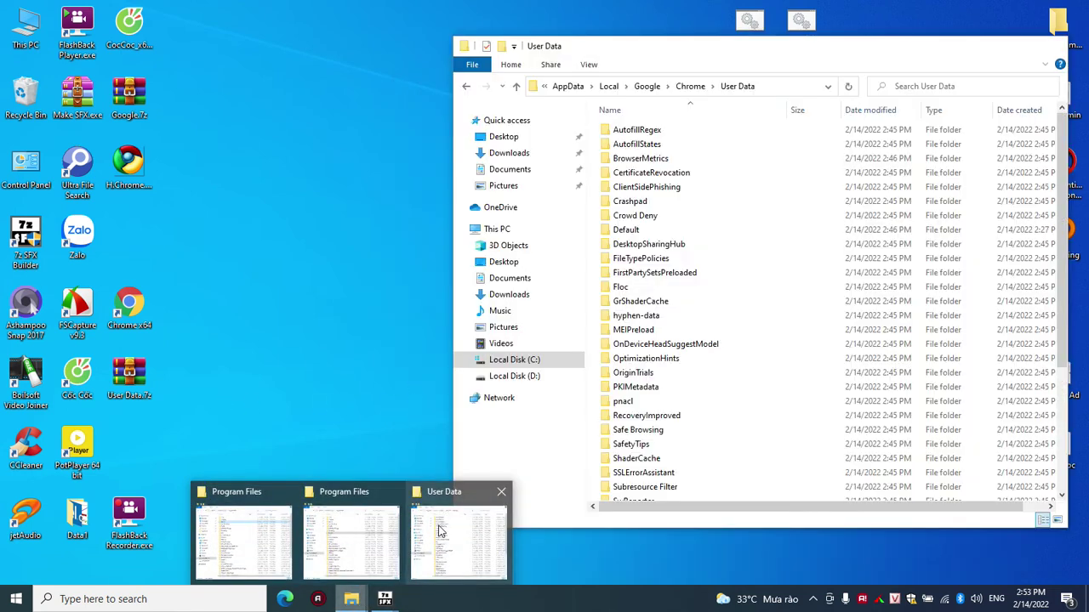